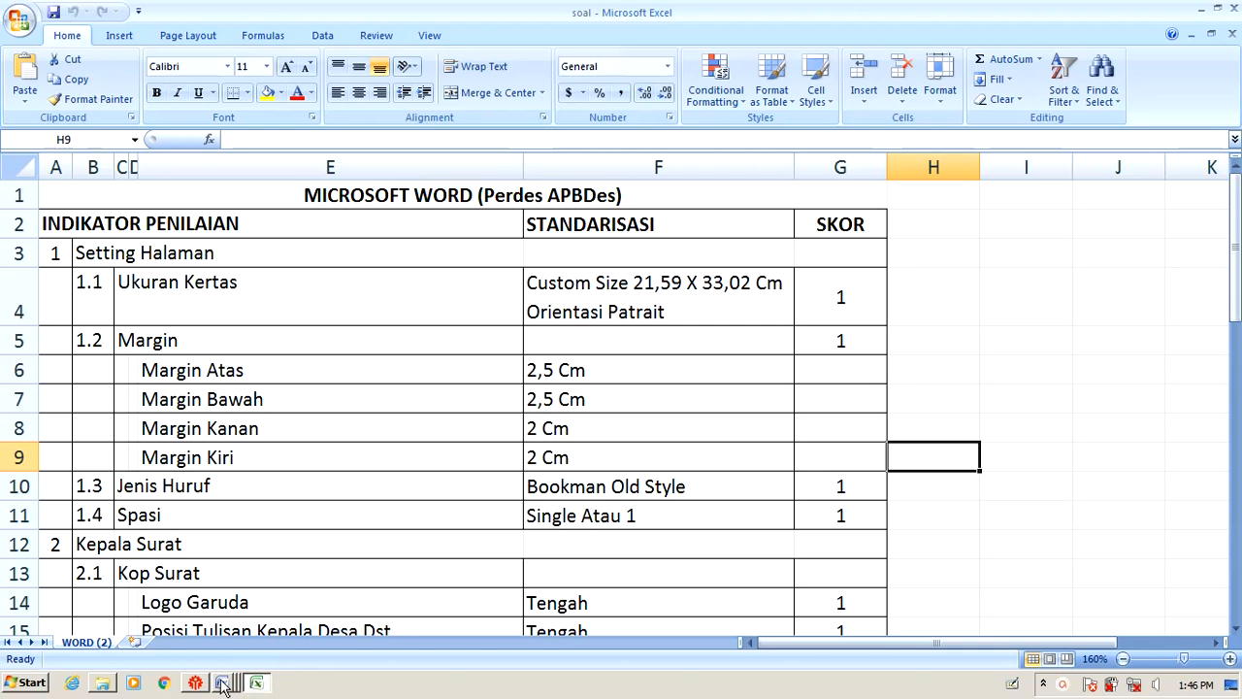
Select the Excel criteria table rows 1–15 (A1:G15) and fill them yellow.
{"action": "left_click", "coordinate": [223, 684]}
{"action": "left_click_drag", "start_coordinate": [264, 218], "coordinate": [476, 397]}
{"action": "left_click", "coordinate": [965, 297]}
{"action": "left_click_drag", "start_coordinate": [103, 200], "coordinate": [588, 630]}
{"action": "scroll", "coordinate": [609, 548], "scroll_direction": "down", "scroll_amount": 2}
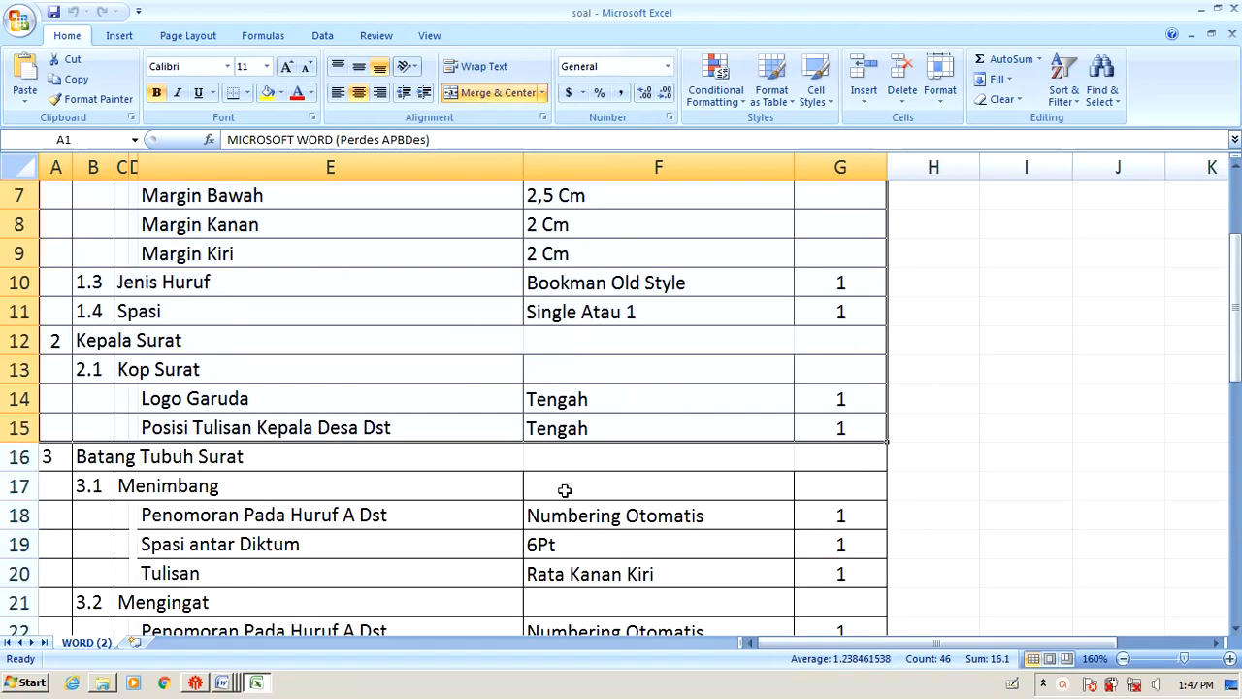
{"action": "left_click", "coordinate": [268, 92]}
{"action": "scroll", "coordinate": [882, 361], "scroll_direction": "up", "scroll_amount": 2}
Deselect the table to check the yellow fill, then switch to the mergawat _2018 Word letter.
{"action": "left_click", "coordinate": [893, 391]}
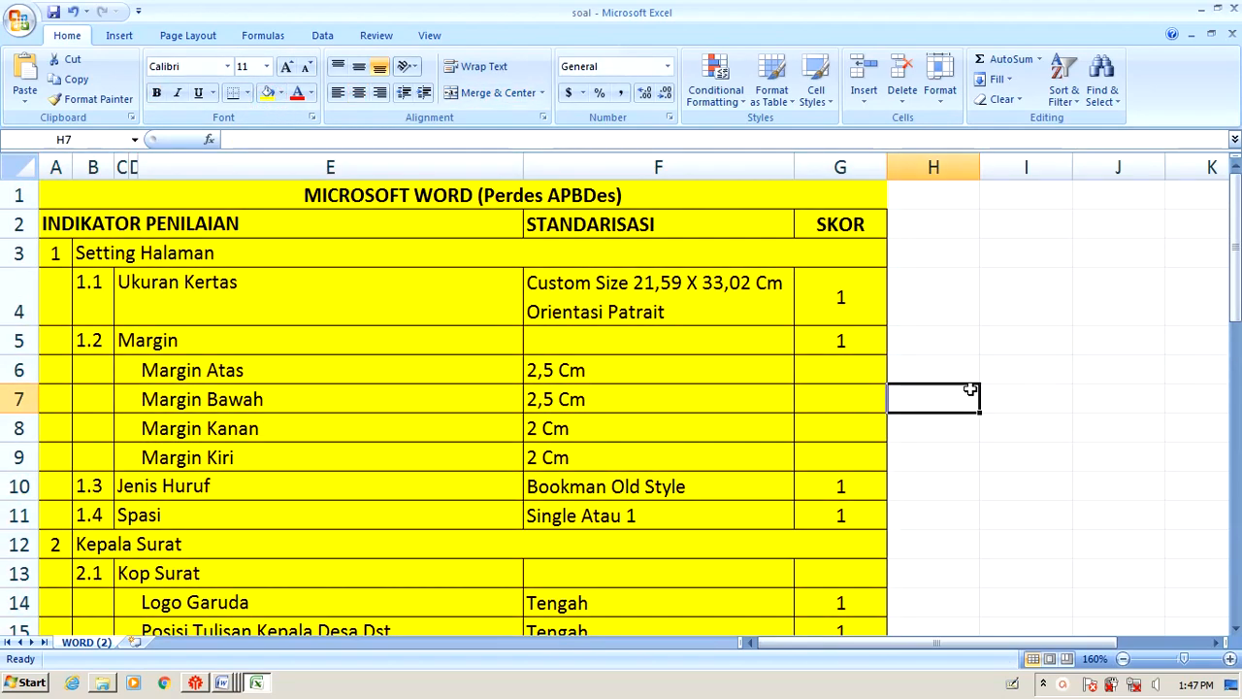
{"action": "scroll", "coordinate": [970, 389], "scroll_direction": "down", "scroll_amount": 3}
{"action": "scroll", "coordinate": [971, 390], "scroll_direction": "up", "scroll_amount": 3}
{"action": "left_click", "coordinate": [1081, 373]}
{"action": "scroll", "coordinate": [1079, 376], "scroll_direction": "down", "scroll_amount": 2}
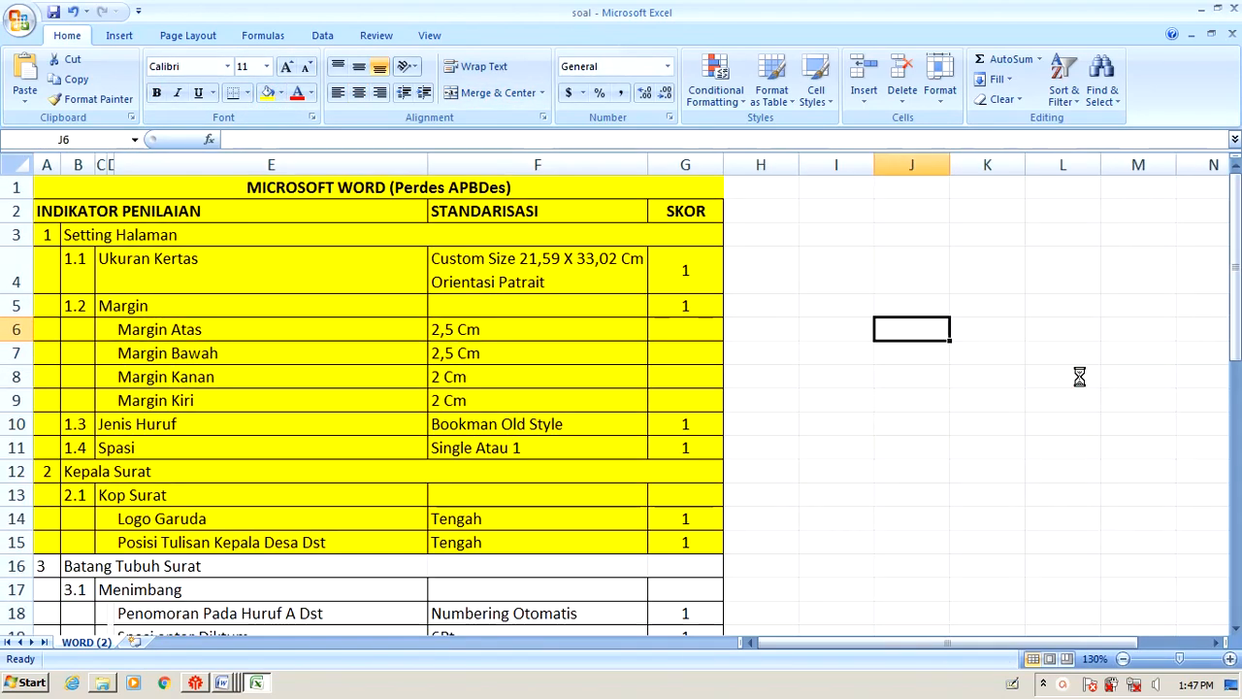
{"action": "key", "text": "alt+Tab"}
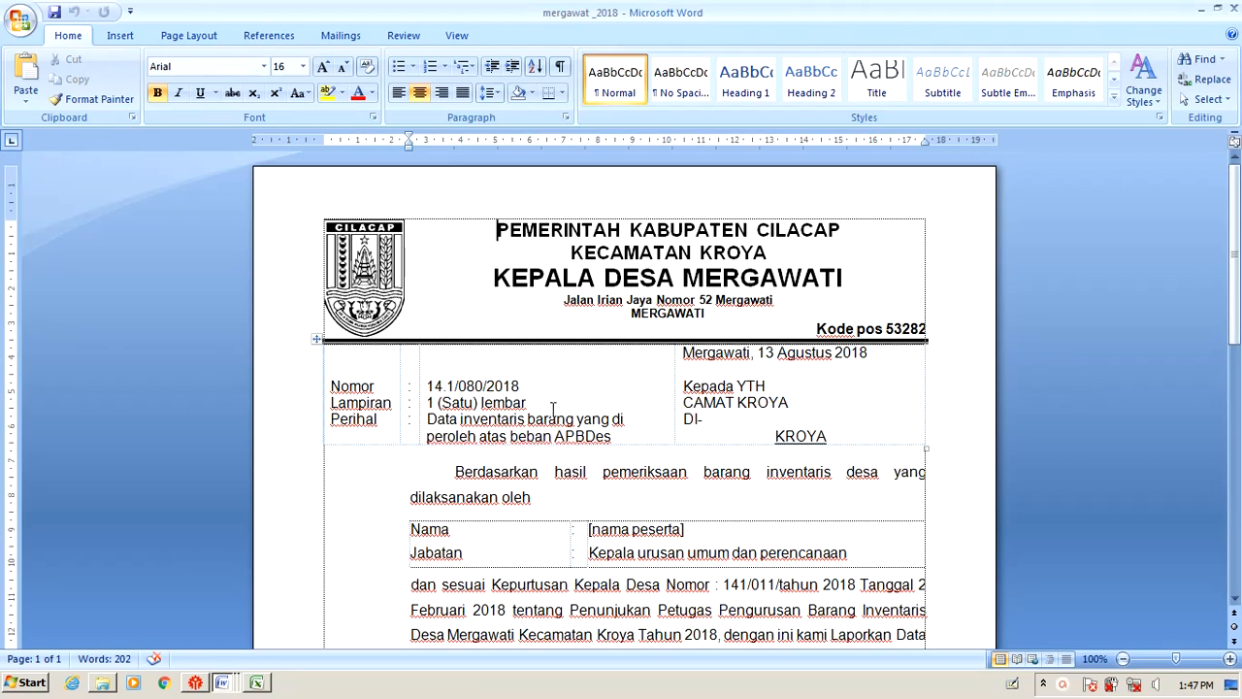
Bring the UJIAN PRAKTEK exam instructions forward and read through its title and items.
{"action": "key", "text": "alt+Tab"}
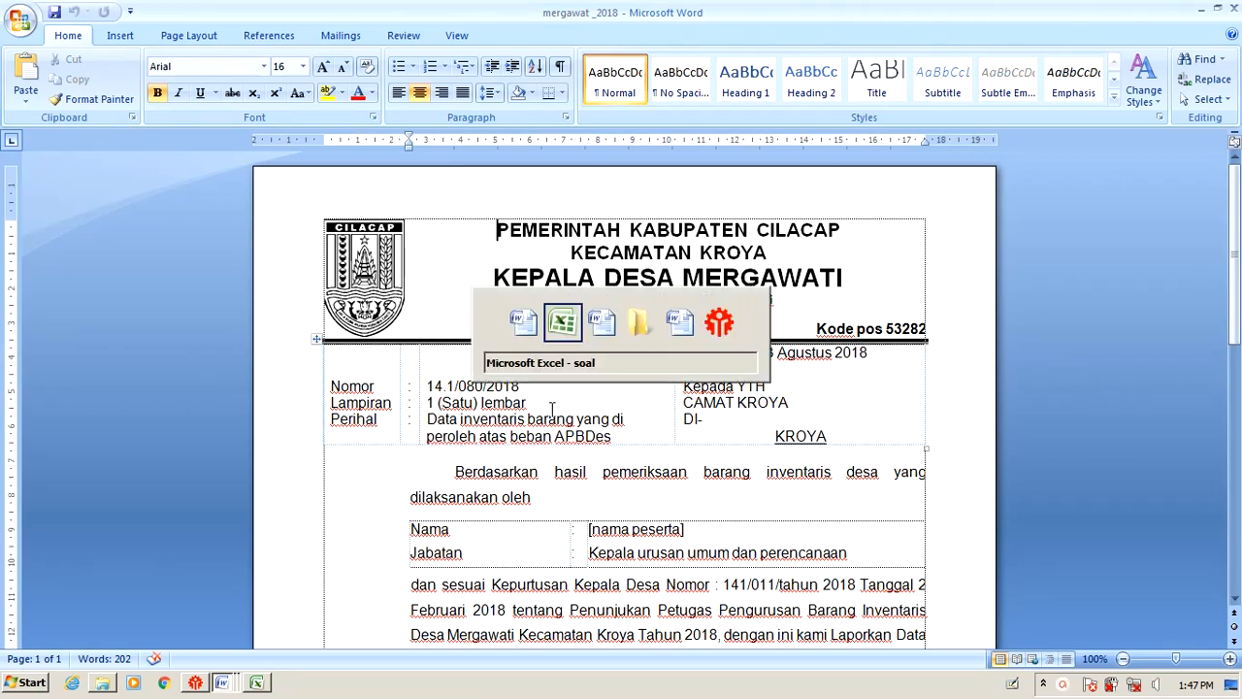
{"action": "key", "text": "alt+Tab"}
{"action": "scroll", "coordinate": [436, 330], "scroll_direction": "up", "scroll_amount": 2}
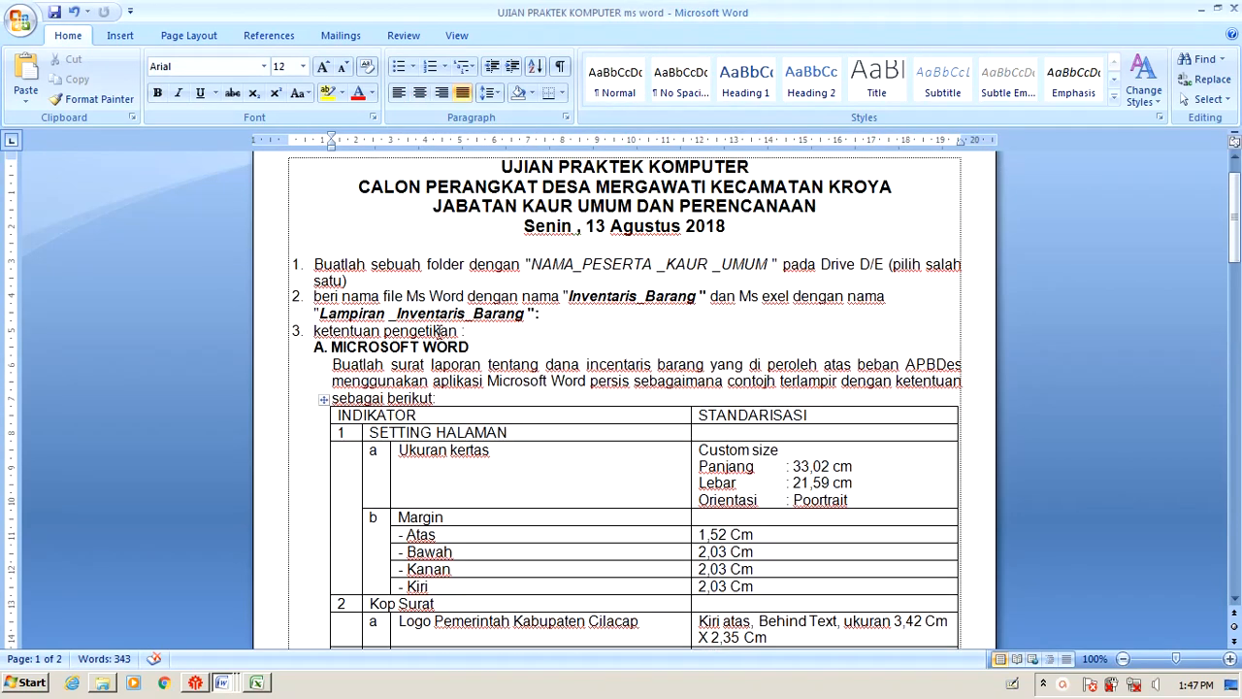
{"action": "left_click_drag", "start_coordinate": [501, 167], "coordinate": [730, 250]}
{"action": "scroll", "coordinate": [536, 265], "scroll_direction": "down", "scroll_amount": 1}
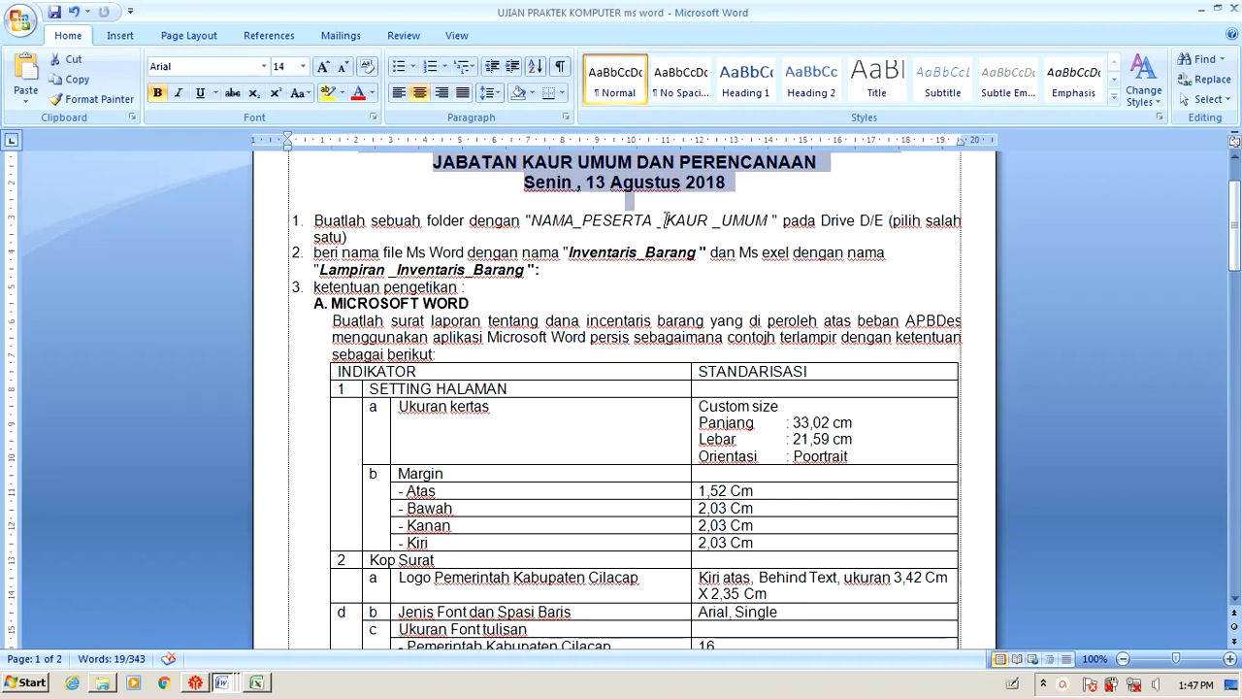
{"action": "left_click_drag", "start_coordinate": [666, 222], "coordinate": [755, 223]}
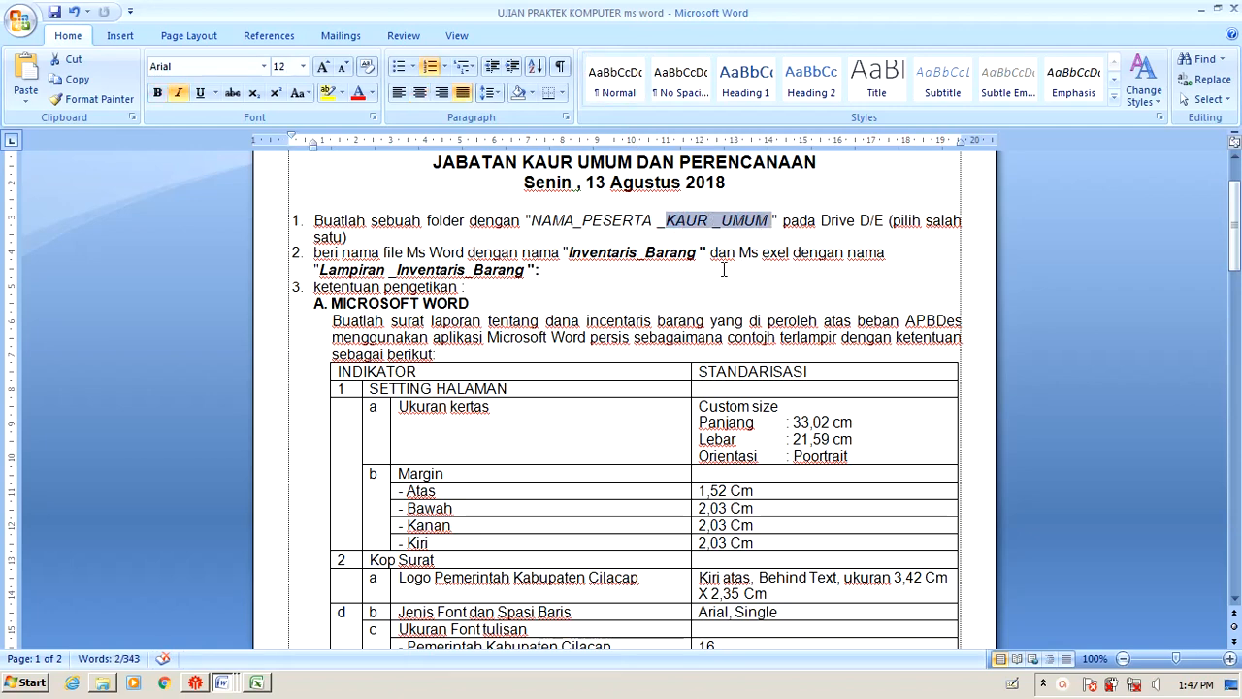
{"action": "scroll", "coordinate": [361, 335], "scroll_direction": "down", "scroll_amount": 1}
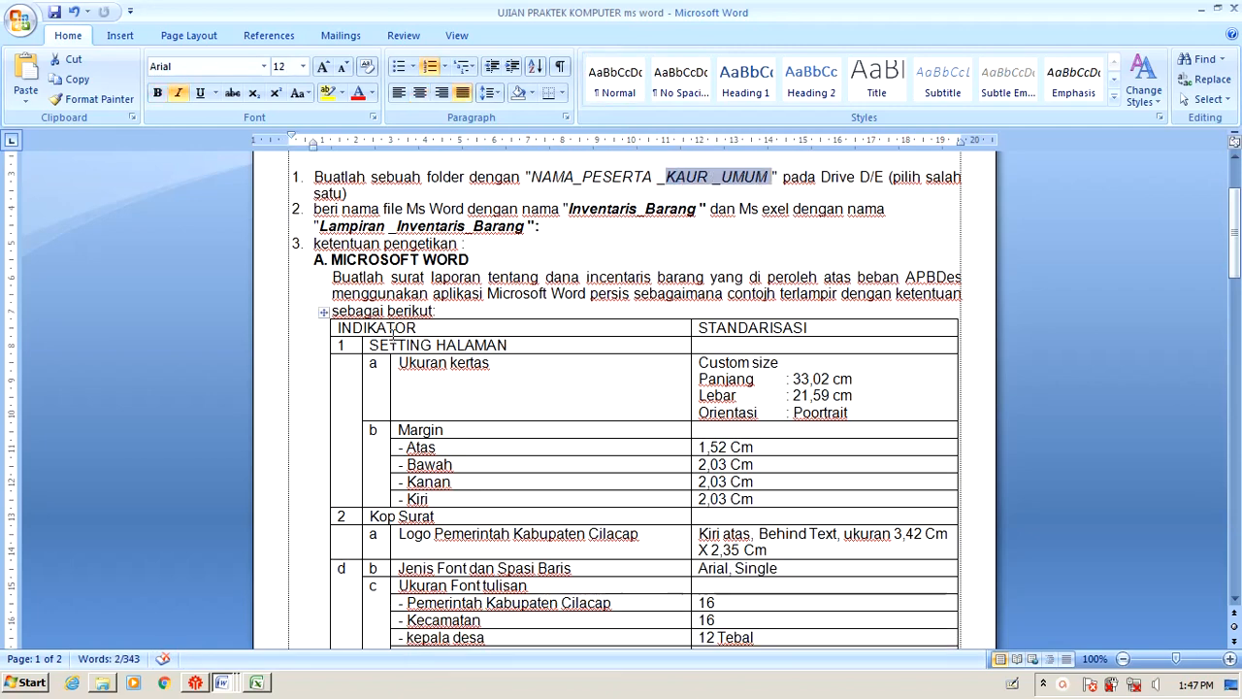
{"action": "scroll", "coordinate": [376, 267], "scroll_direction": "down", "scroll_amount": 1}
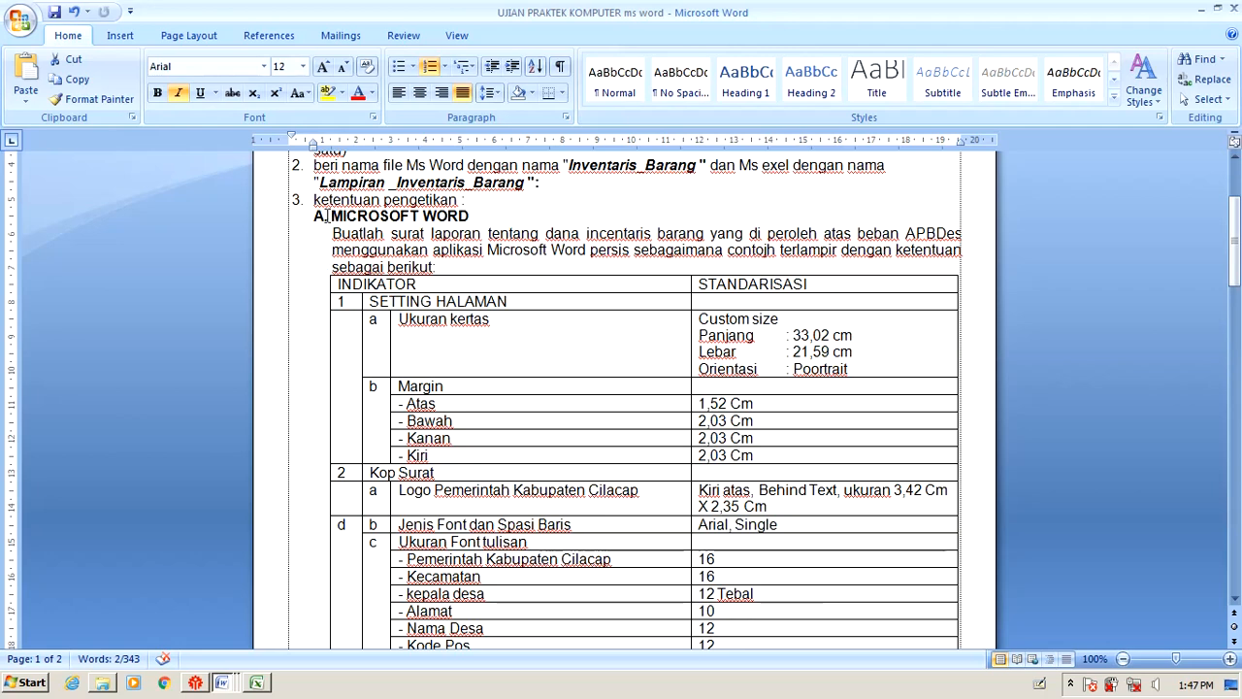
Highlight the phrase 'tentang … APBDes' in the instruction paragraph yellow.
{"action": "left_click_drag", "start_coordinate": [323, 215], "coordinate": [435, 268]}
{"action": "left_click", "coordinate": [406, 320]}
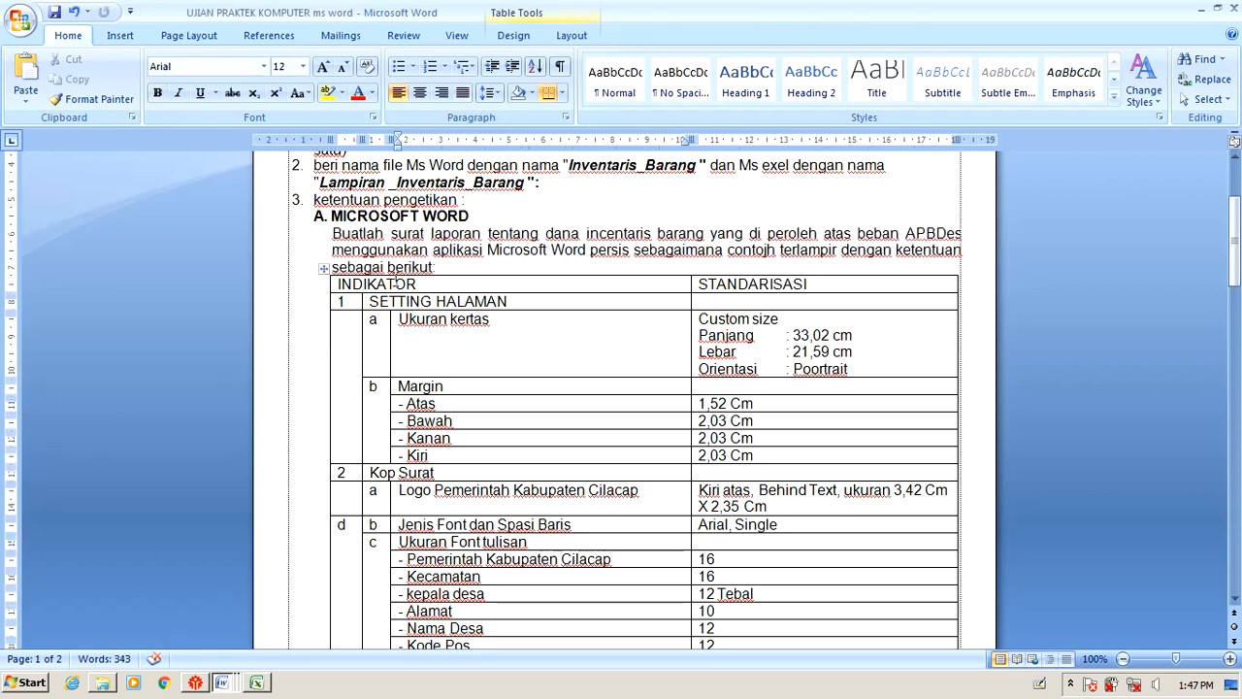
{"action": "left_click_drag", "start_coordinate": [543, 234], "coordinate": [713, 253]}
{"action": "left_click", "coordinate": [502, 301]}
{"action": "left_click_drag", "start_coordinate": [341, 285], "coordinate": [808, 287]}
{"action": "left_click", "coordinate": [493, 324]}
{"action": "left_click", "coordinate": [369, 302]}
{"action": "left_click", "coordinate": [550, 343]}
{"action": "left_click", "coordinate": [365, 302]}
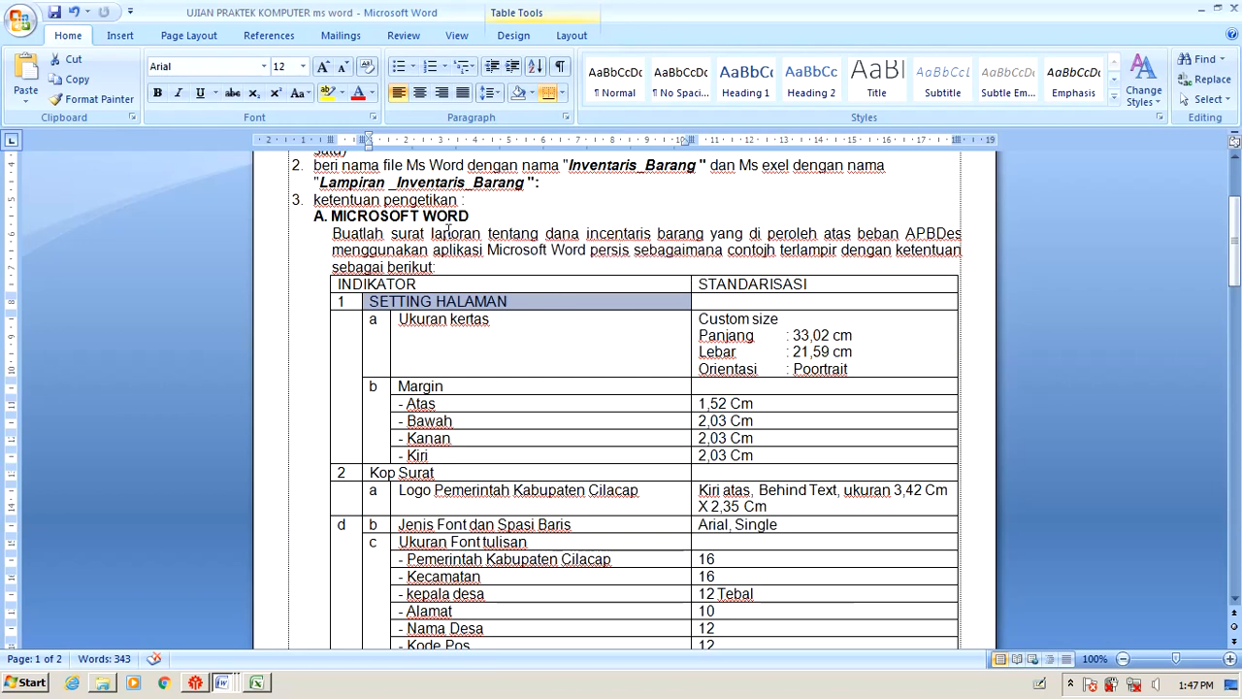
{"action": "left_click", "coordinate": [578, 222]}
{"action": "left_click_drag", "start_coordinate": [516, 232], "coordinate": [961, 233]}
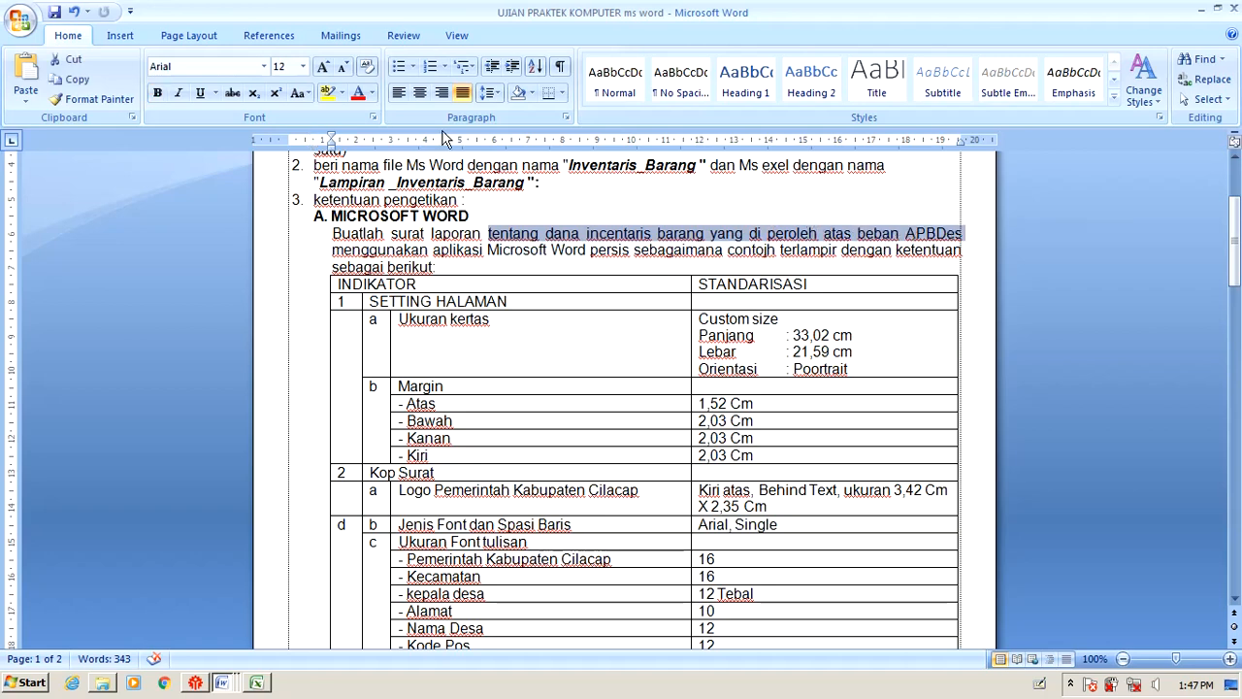
{"action": "left_click", "coordinate": [329, 93]}
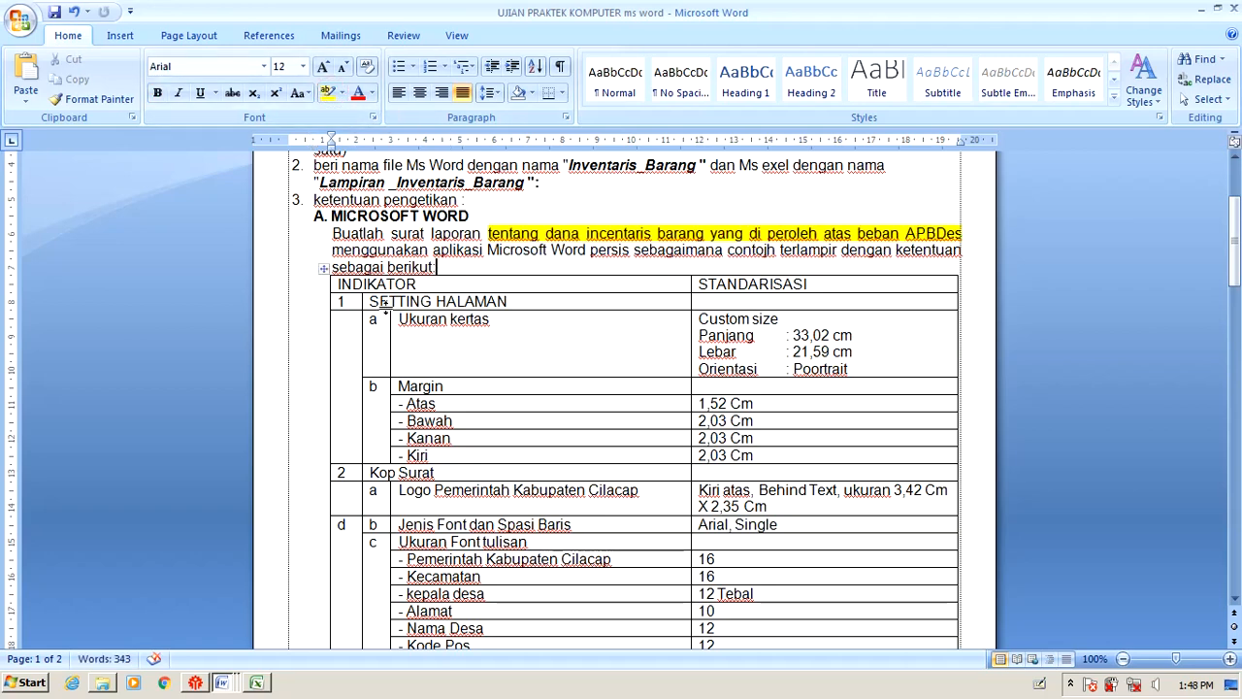
Select the instruction table's header row and SETTING HALAMAN cell, then clear the selection.
{"action": "left_click_drag", "start_coordinate": [351, 284], "coordinate": [791, 283]}
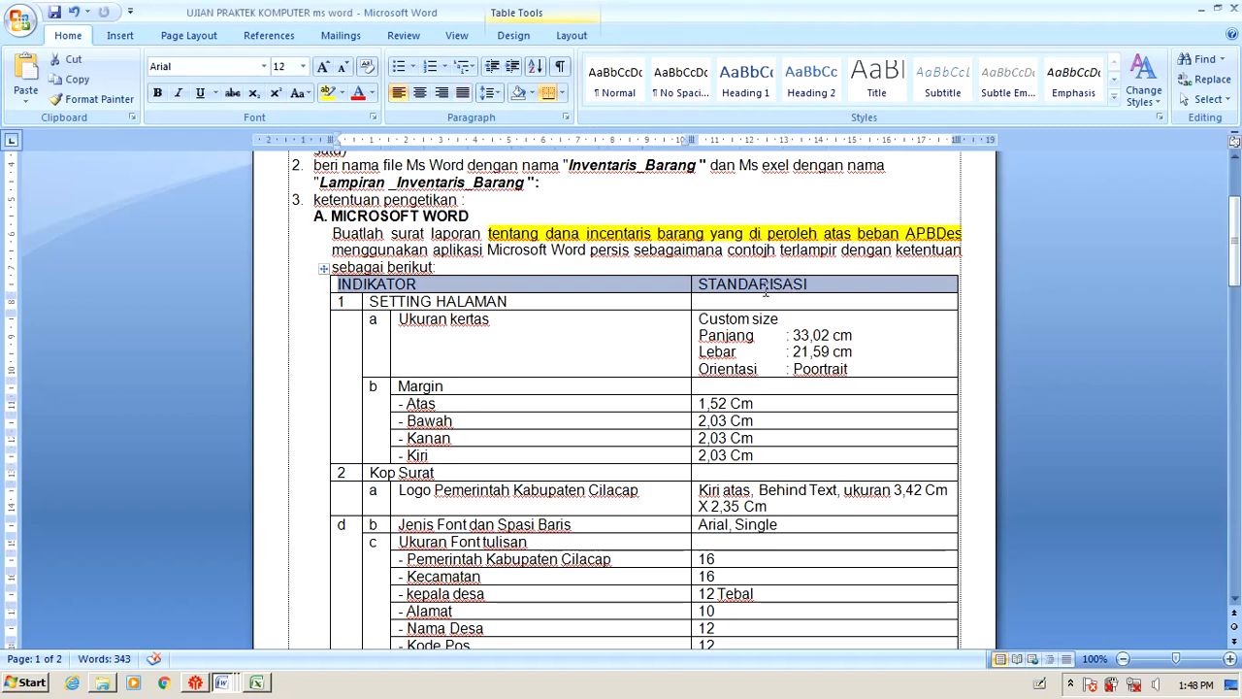
{"action": "left_click_drag", "start_coordinate": [369, 302], "coordinate": [509, 303]}
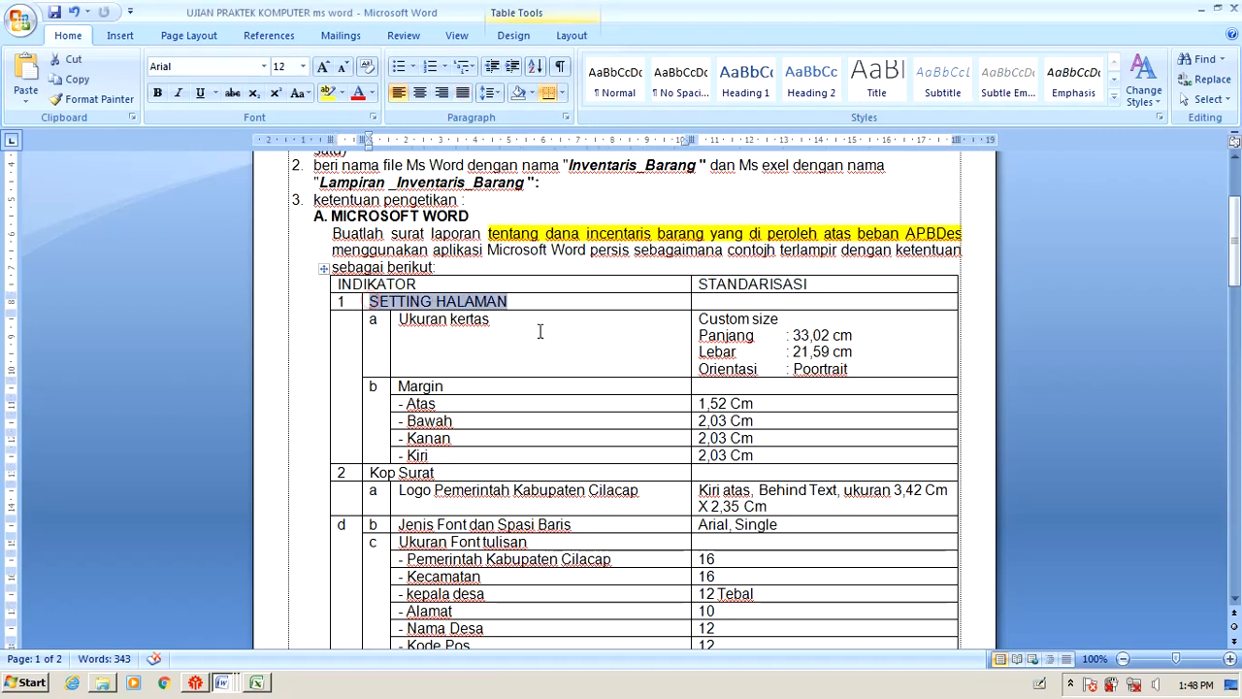
{"action": "left_click", "coordinate": [572, 354]}
{"action": "left_click", "coordinate": [360, 303]}
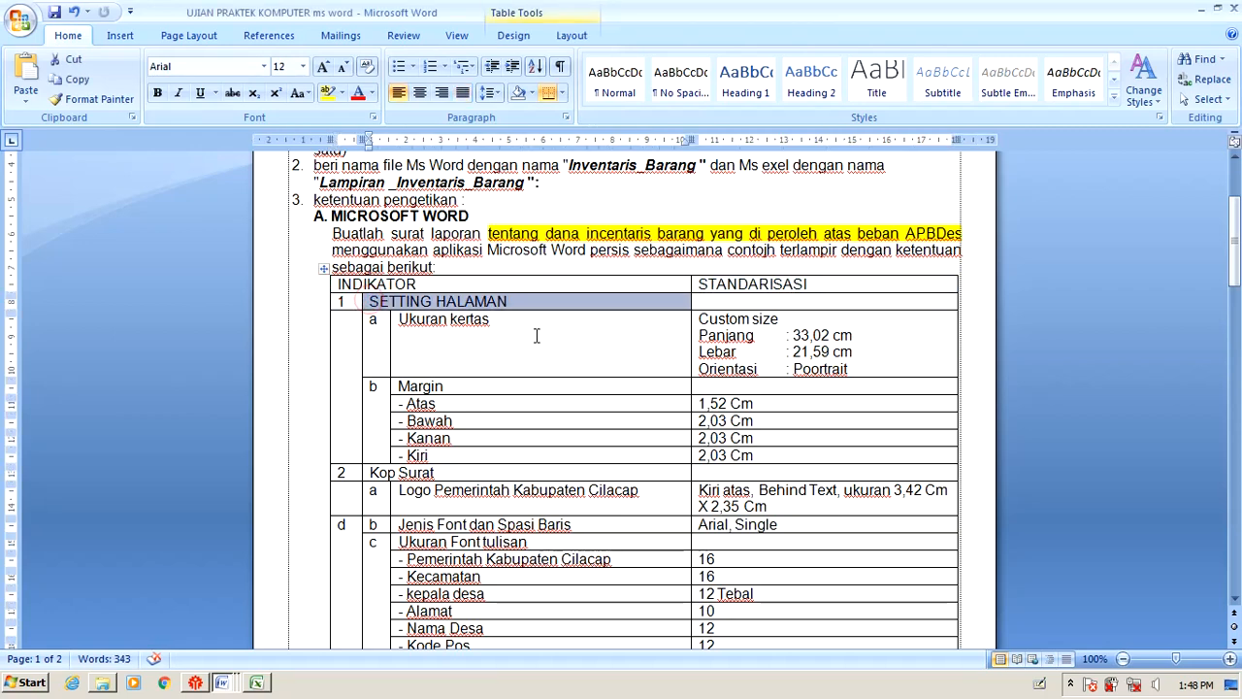
{"action": "left_click", "coordinate": [534, 335]}
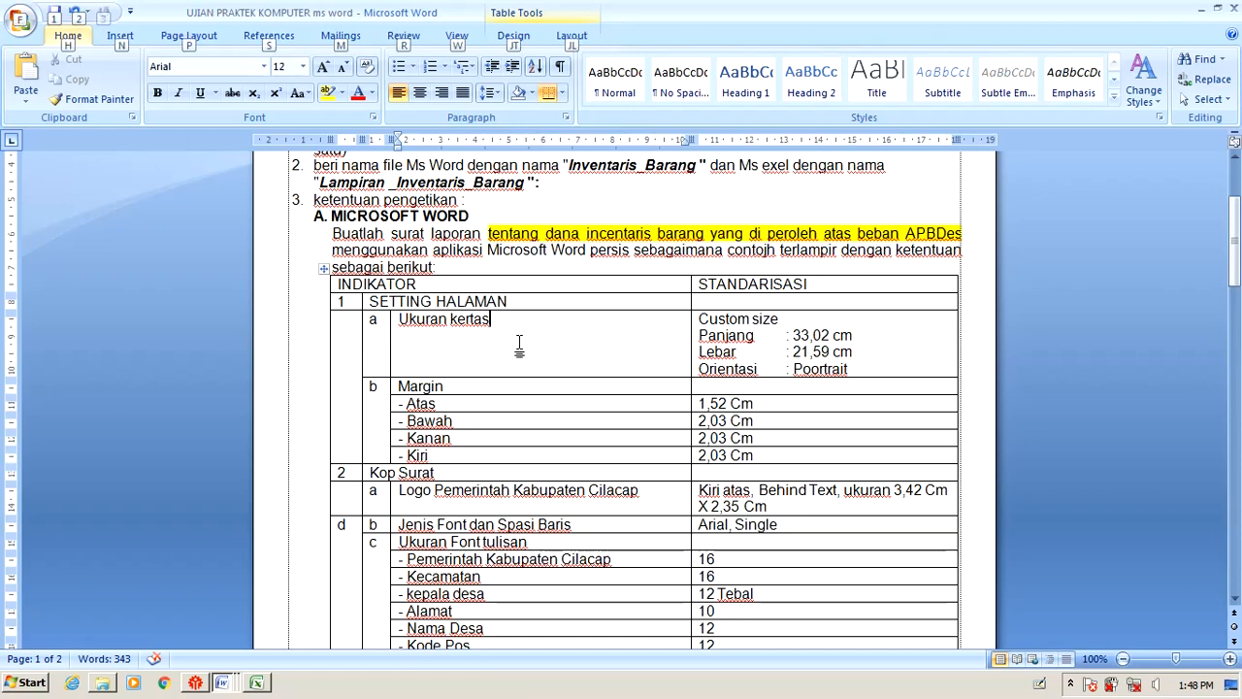
Glance at the mergawat _2018 letter, then create a new blank document with Ctrl+N.
{"action": "key", "text": "alt+Tab"}
{"action": "key", "text": "alt+Tab"}
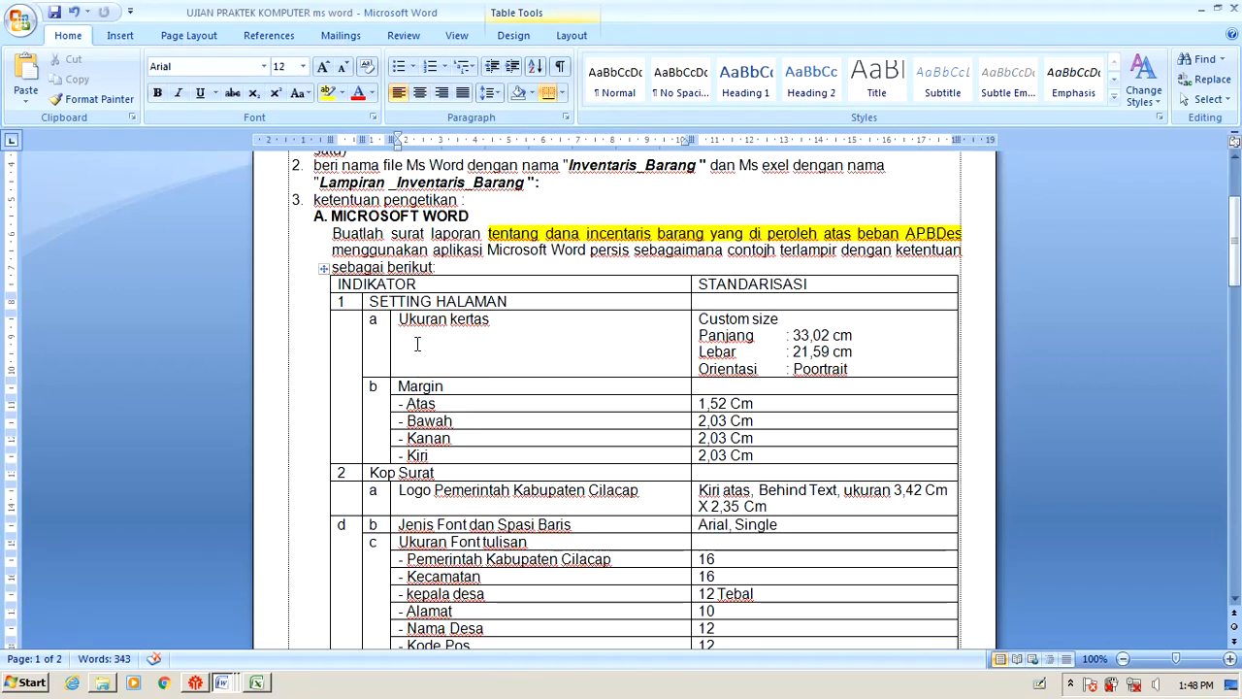
{"action": "key", "text": "alt+Tab"}
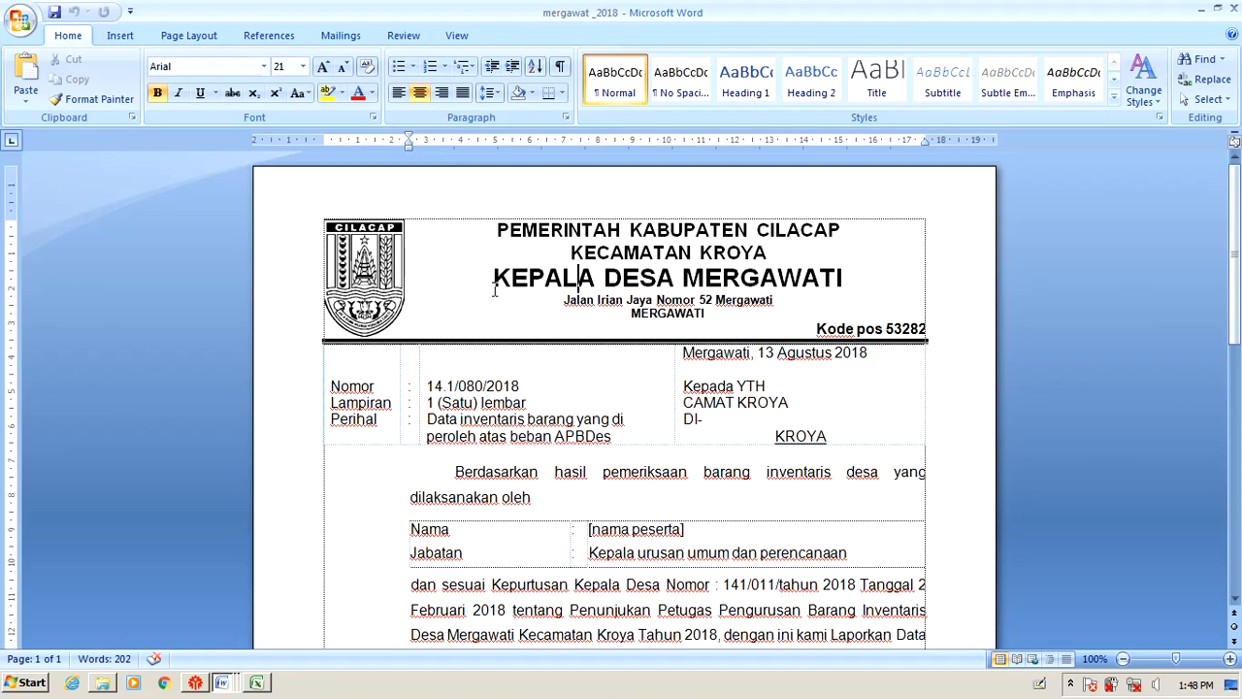
{"action": "key", "text": "alt+Tab"}
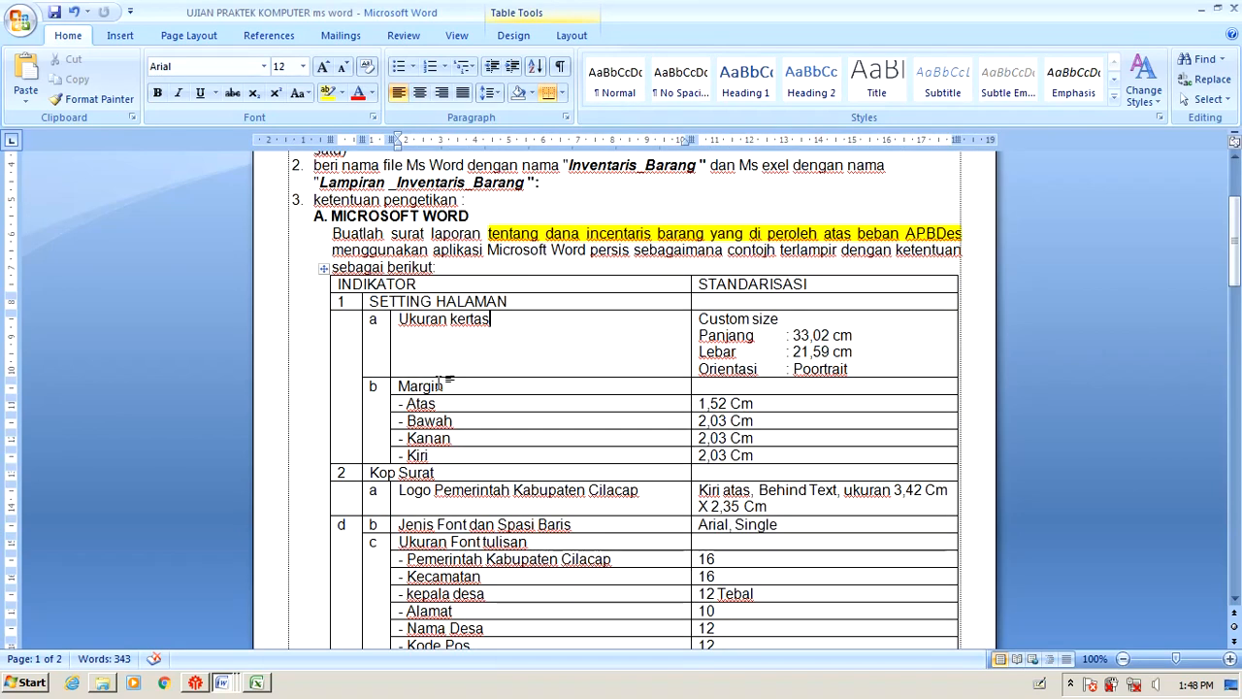
{"action": "key", "text": "ctrl+n"}
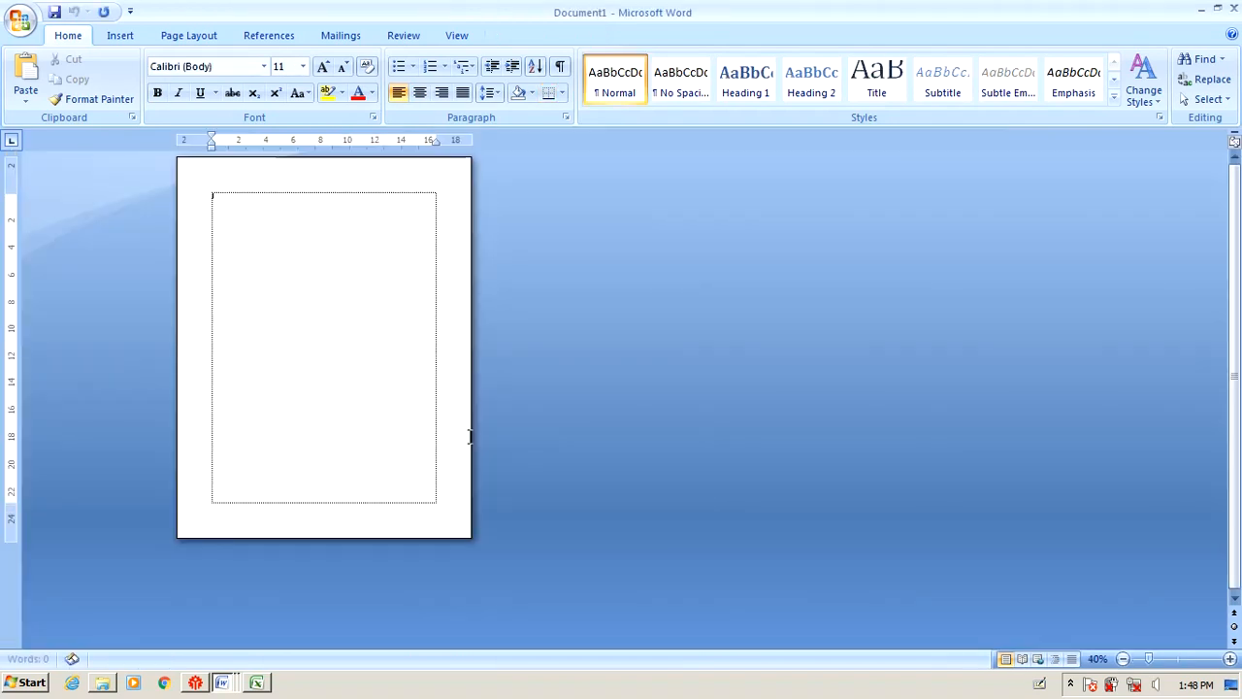
Magnify the blank Document1 page with the zoom slider.
{"action": "scroll", "coordinate": [410, 241], "scroll_direction": "up", "scroll_amount": 1}
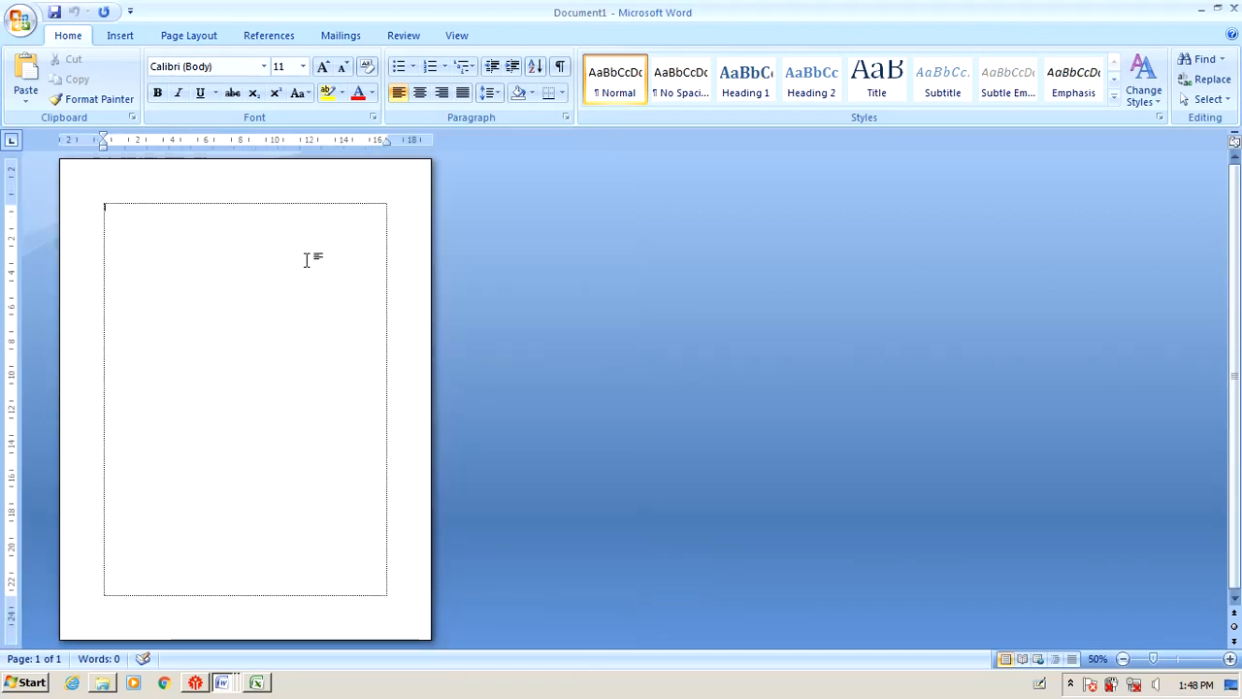
{"action": "scroll", "coordinate": [309, 259], "scroll_direction": "up", "scroll_amount": 3}
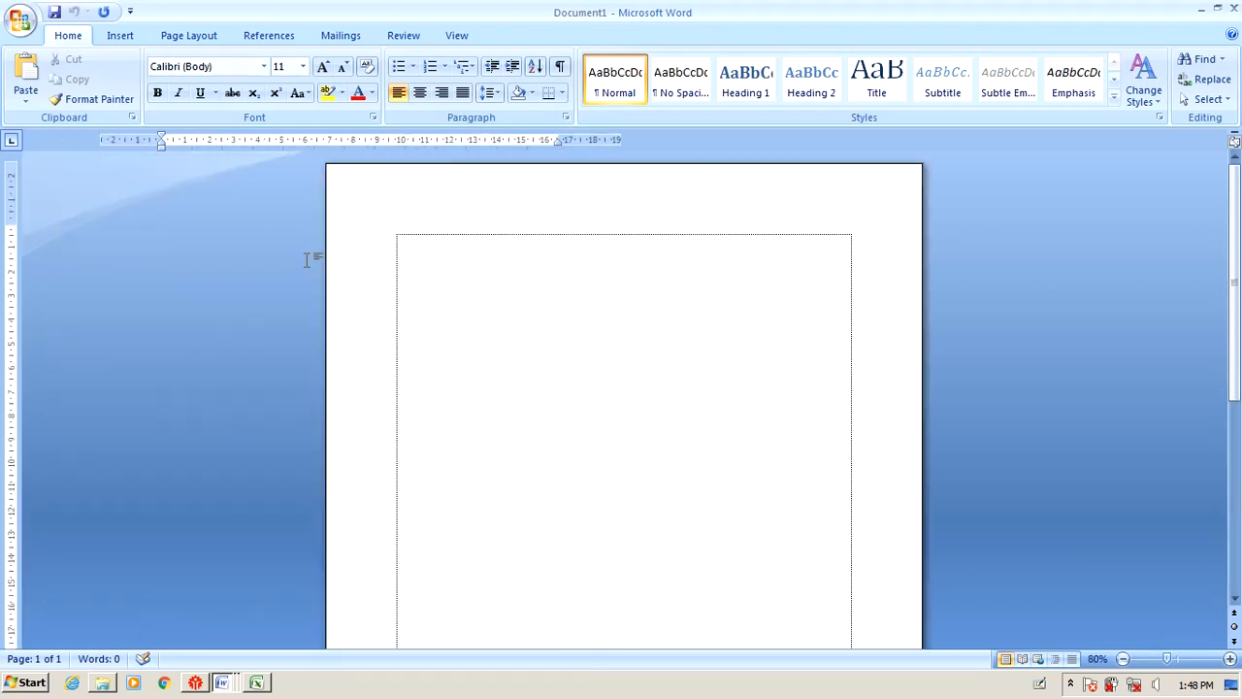
{"action": "scroll", "coordinate": [311, 264], "scroll_direction": "down", "scroll_amount": 3}
{"action": "scroll", "coordinate": [307, 270], "scroll_direction": "up", "scroll_amount": 6}
{"action": "scroll", "coordinate": [309, 271], "scroll_direction": "down", "scroll_amount": 6}
{"action": "scroll", "coordinate": [309, 271], "scroll_direction": "up", "scroll_amount": 9}
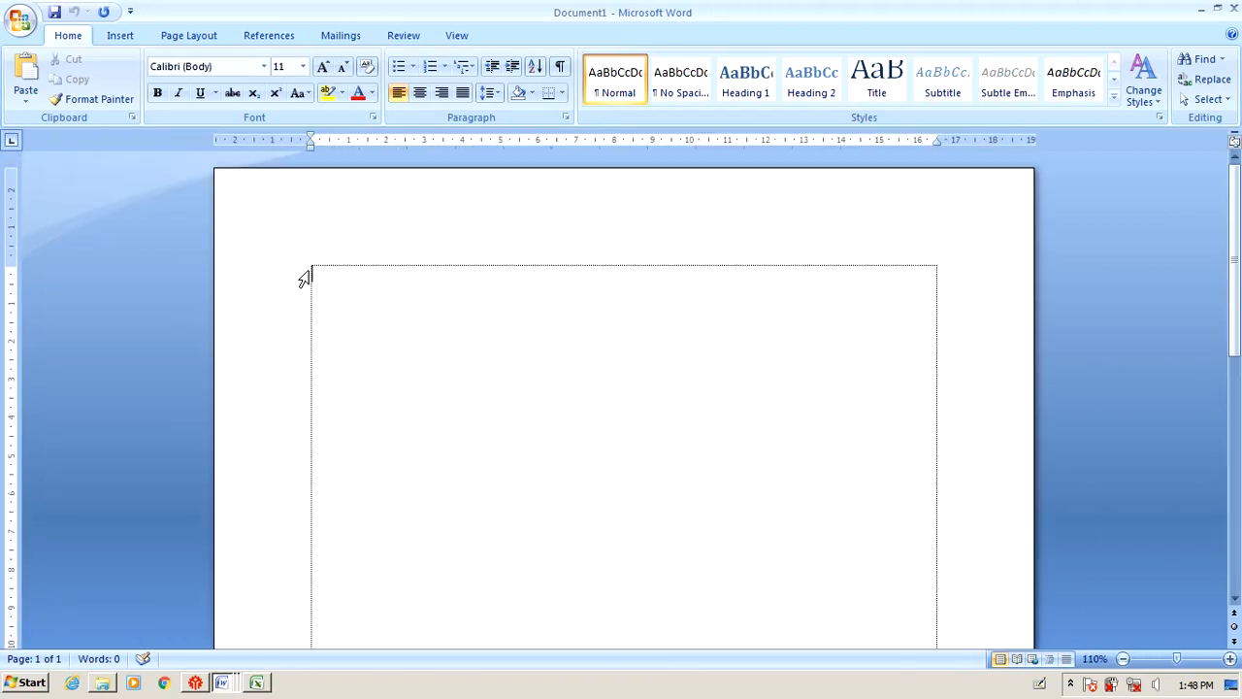
{"action": "scroll", "coordinate": [311, 268], "scroll_direction": "down", "scroll_amount": 5}
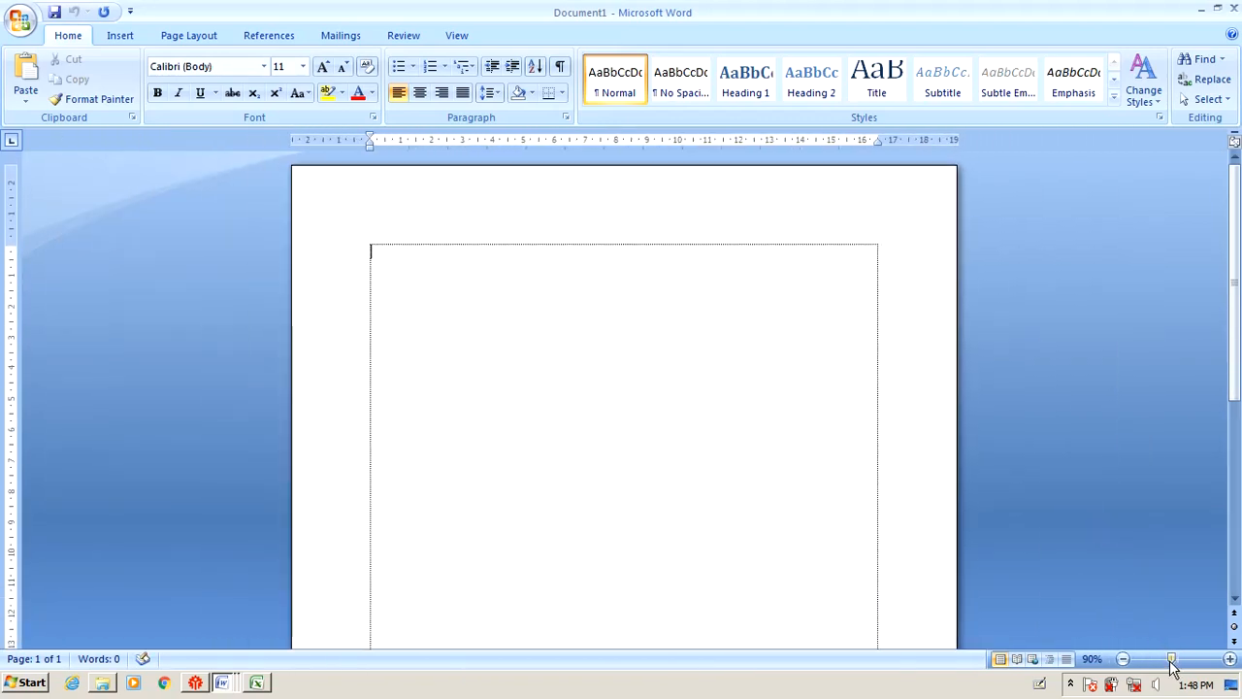
{"action": "left_click_drag", "start_coordinate": [1171, 662], "coordinate": [1194, 661]}
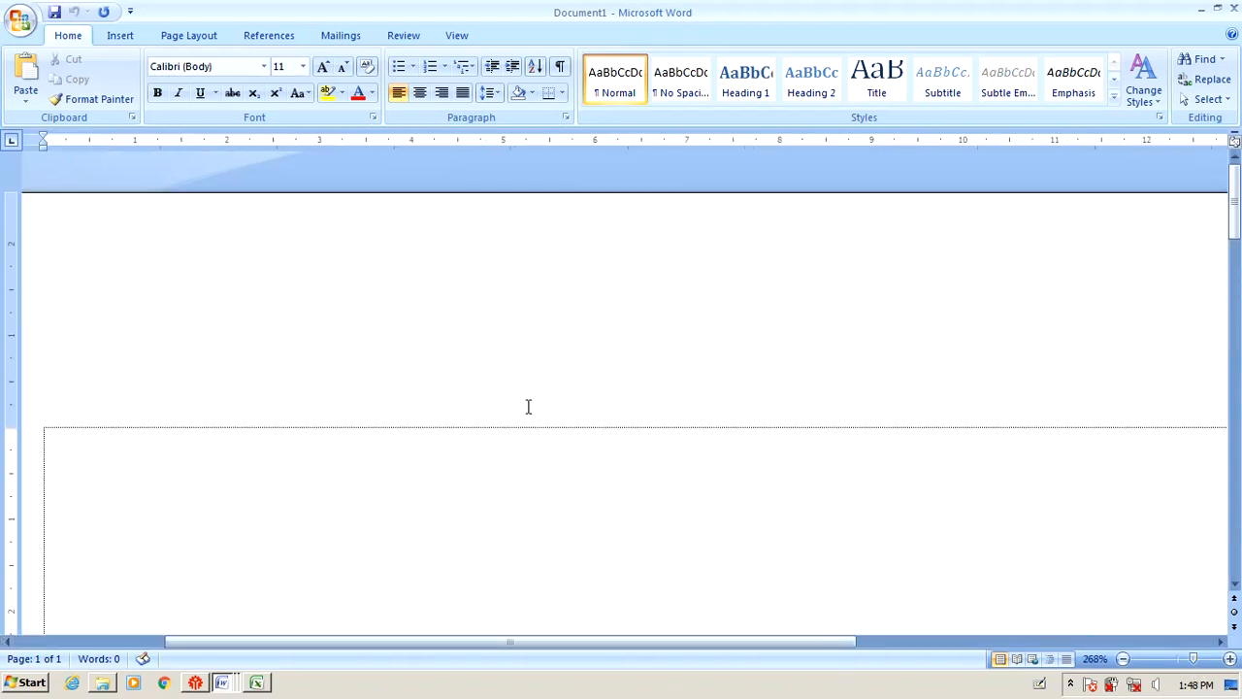
Scroll the blank page, then switch to the membuat kop document.
{"action": "scroll", "coordinate": [528, 406], "scroll_direction": "down", "scroll_amount": 15}
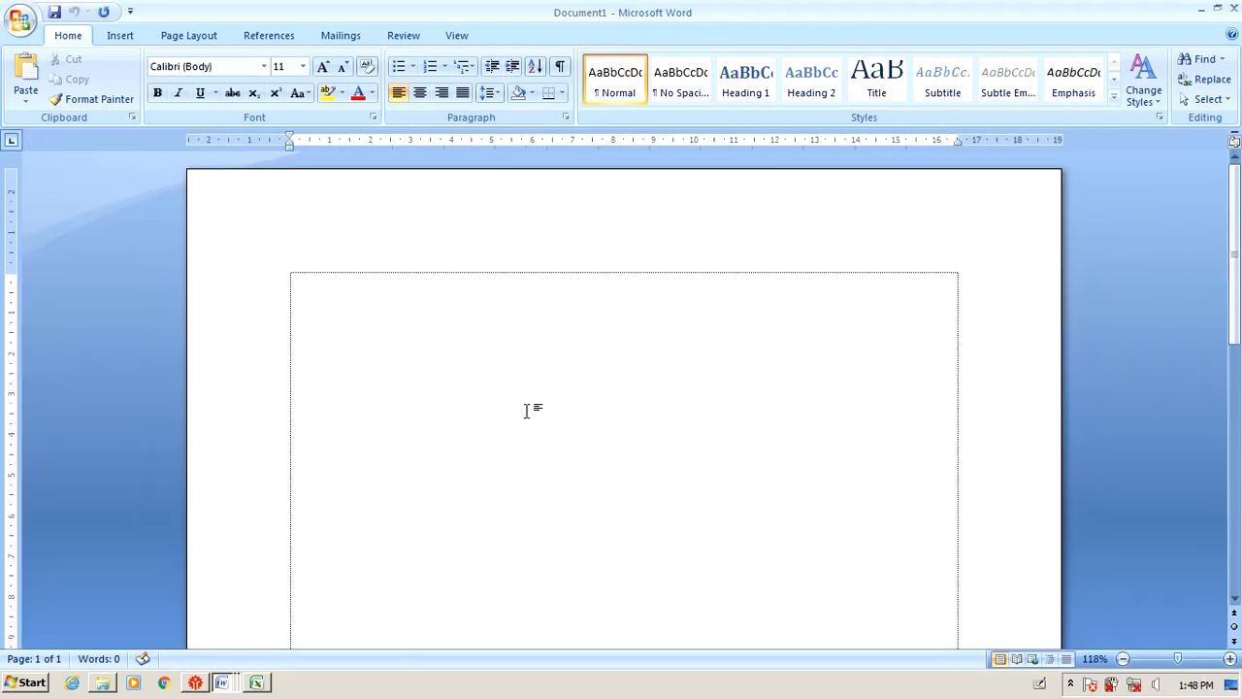
{"action": "scroll", "coordinate": [528, 405], "scroll_direction": "up", "scroll_amount": 3}
{"action": "scroll", "coordinate": [528, 408], "scroll_direction": "down", "scroll_amount": 5}
{"action": "scroll", "coordinate": [528, 410], "scroll_direction": "up", "scroll_amount": 5}
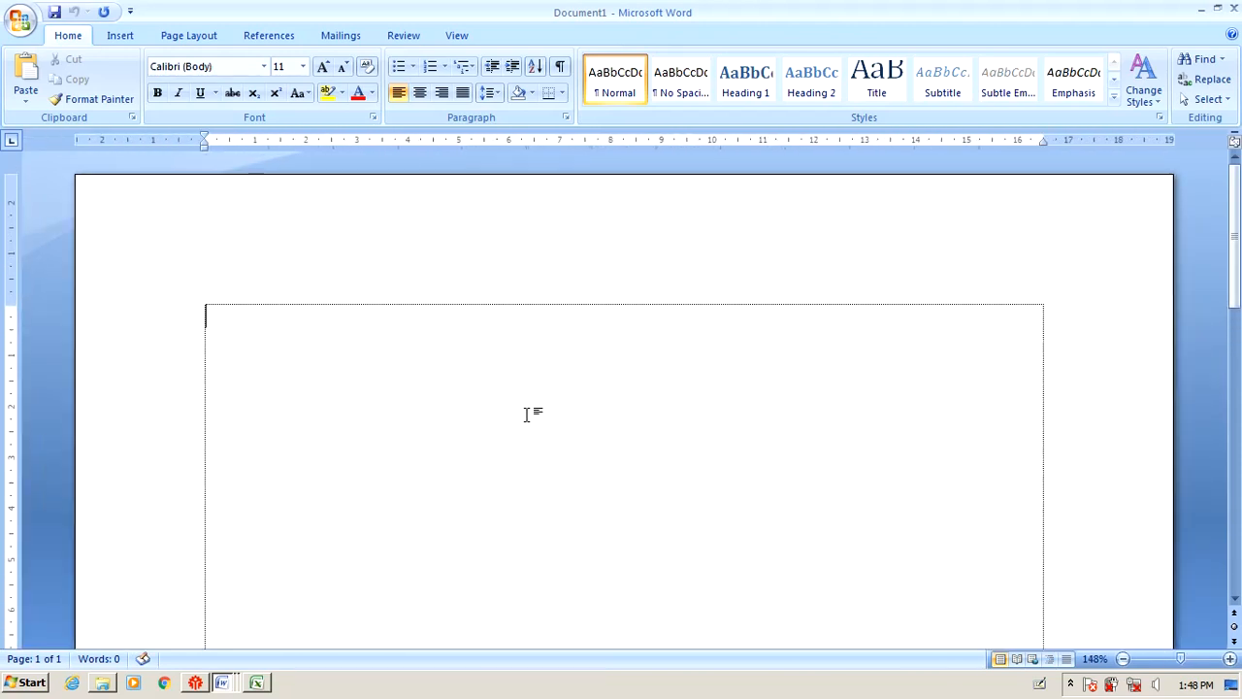
{"action": "scroll", "coordinate": [527, 414], "scroll_direction": "down", "scroll_amount": 4}
{"action": "scroll", "coordinate": [527, 415], "scroll_direction": "up", "scroll_amount": 5}
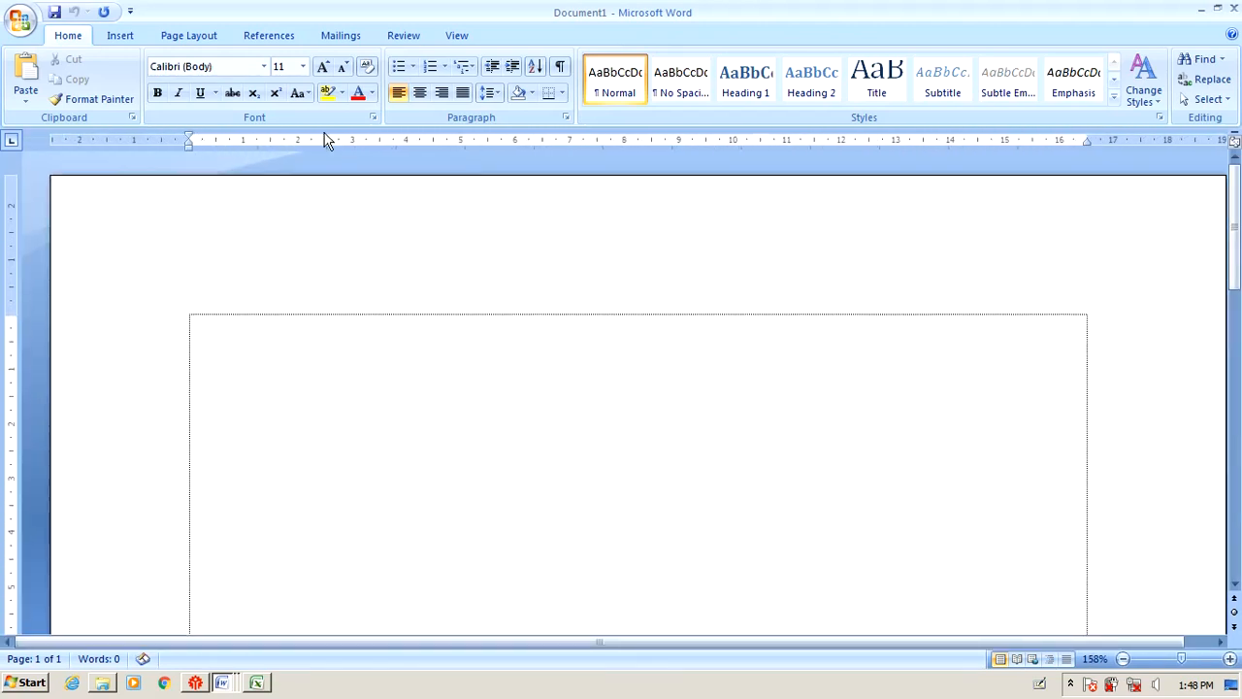
{"action": "key", "text": "alt+Tab"}
{"action": "key", "text": "alt+Tab"}
{"action": "key", "text": "alt+Tab"}
{"action": "key", "text": "alt+Tab"}
{"action": "key", "text": "alt+Tab"}
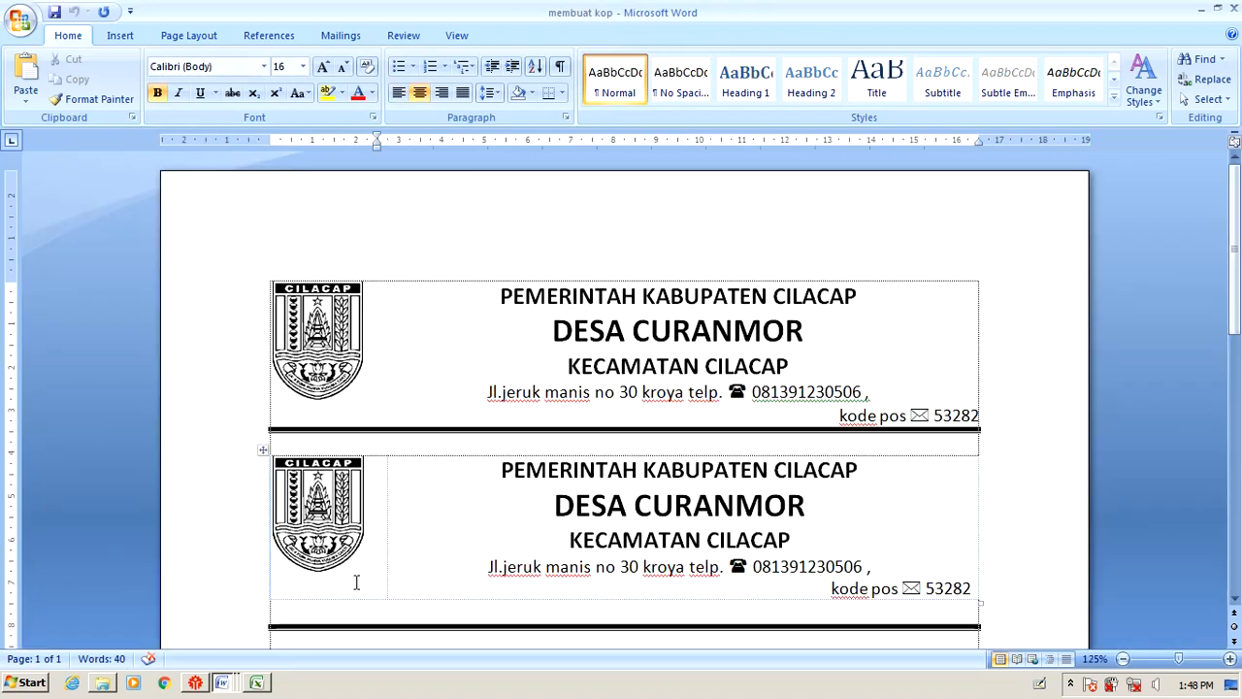
In the exam instructions, highlight SETTING HALAMAN in yellow.
{"action": "left_click", "coordinate": [234, 682]}
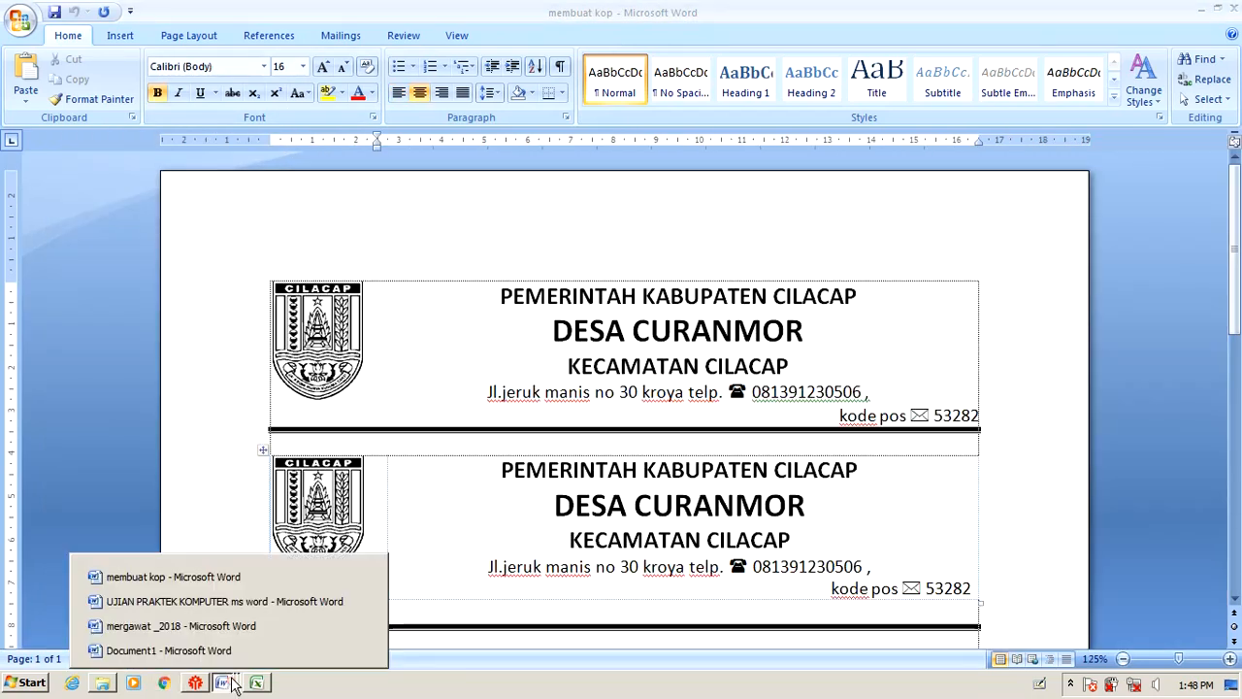
{"action": "left_click", "coordinate": [184, 601]}
{"action": "left_click", "coordinate": [448, 387]}
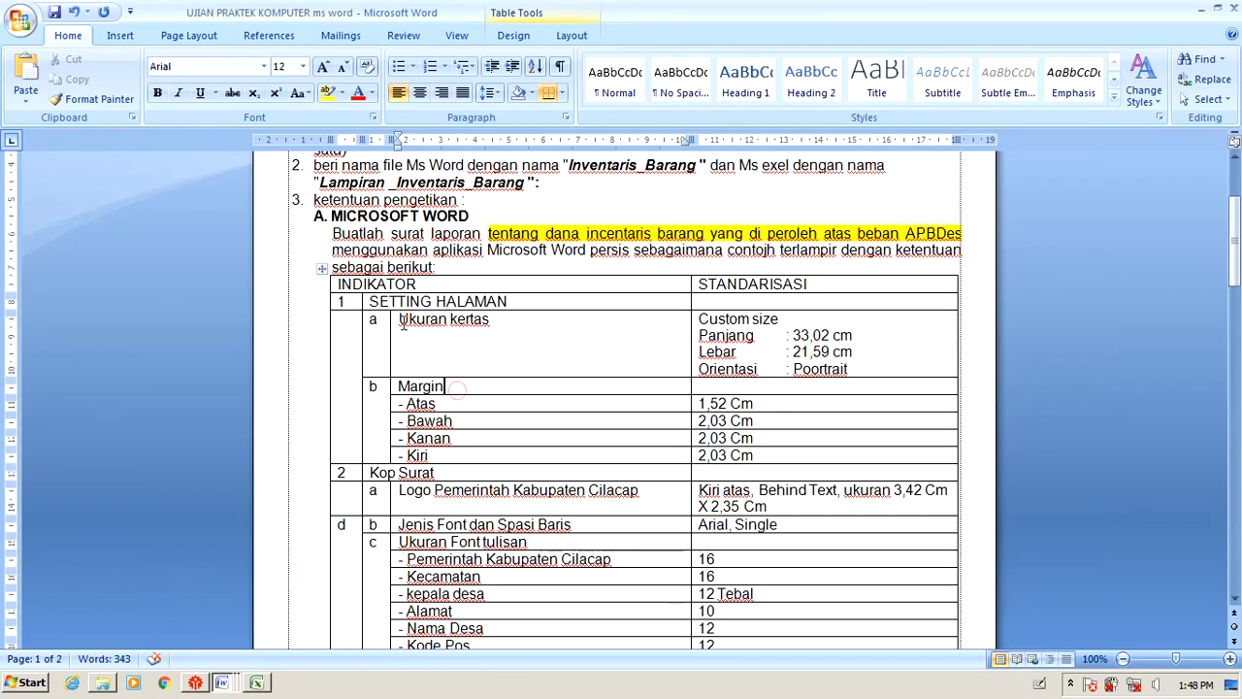
{"action": "left_click", "coordinate": [360, 302]}
{"action": "left_click", "coordinate": [327, 93]}
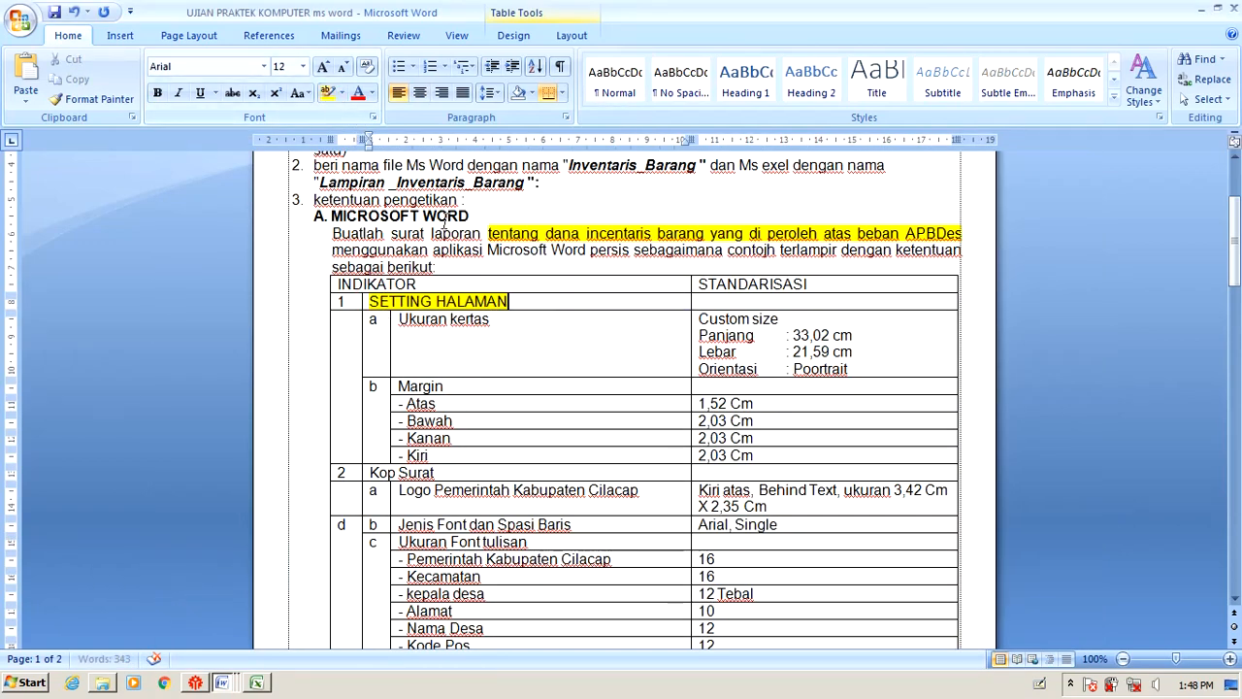
Select the Ukuran kertas and Custom size text, then return to blank Document1.
{"action": "left_click", "coordinate": [674, 325]}
{"action": "left_click", "coordinate": [747, 327]}
{"action": "left_click_drag", "start_coordinate": [400, 324], "coordinate": [511, 318]}
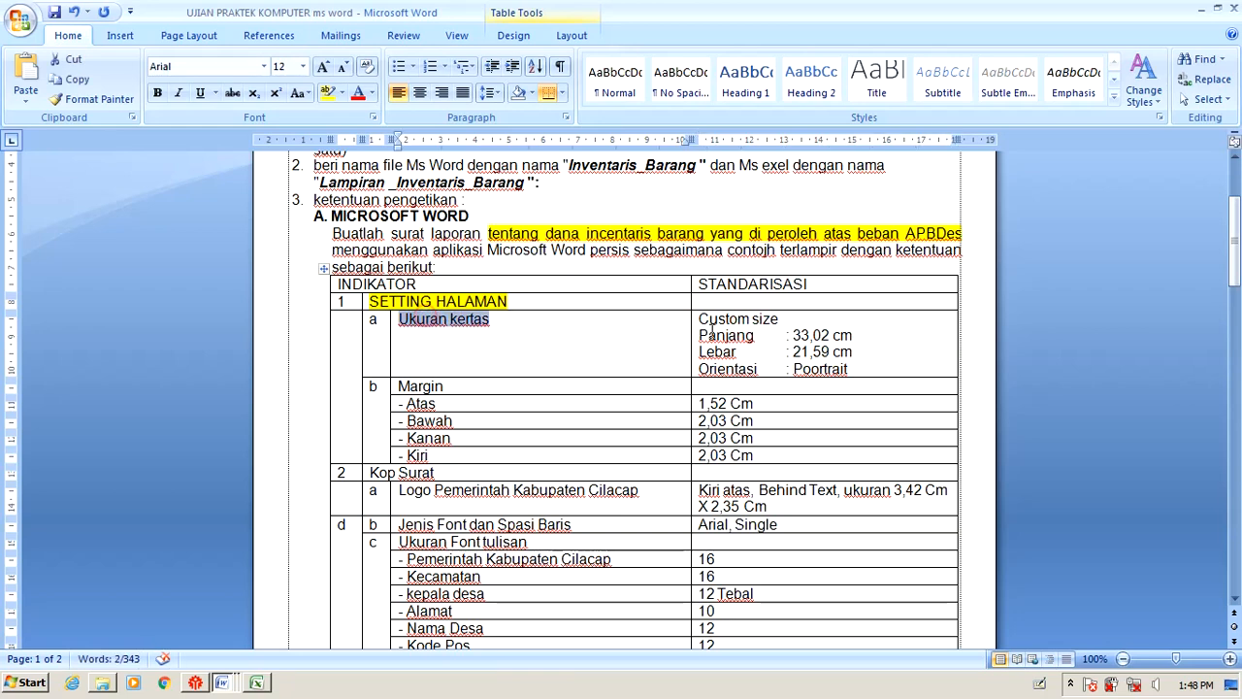
{"action": "left_click_drag", "start_coordinate": [716, 328], "coordinate": [743, 351]}
{"action": "left_click", "coordinate": [811, 369]}
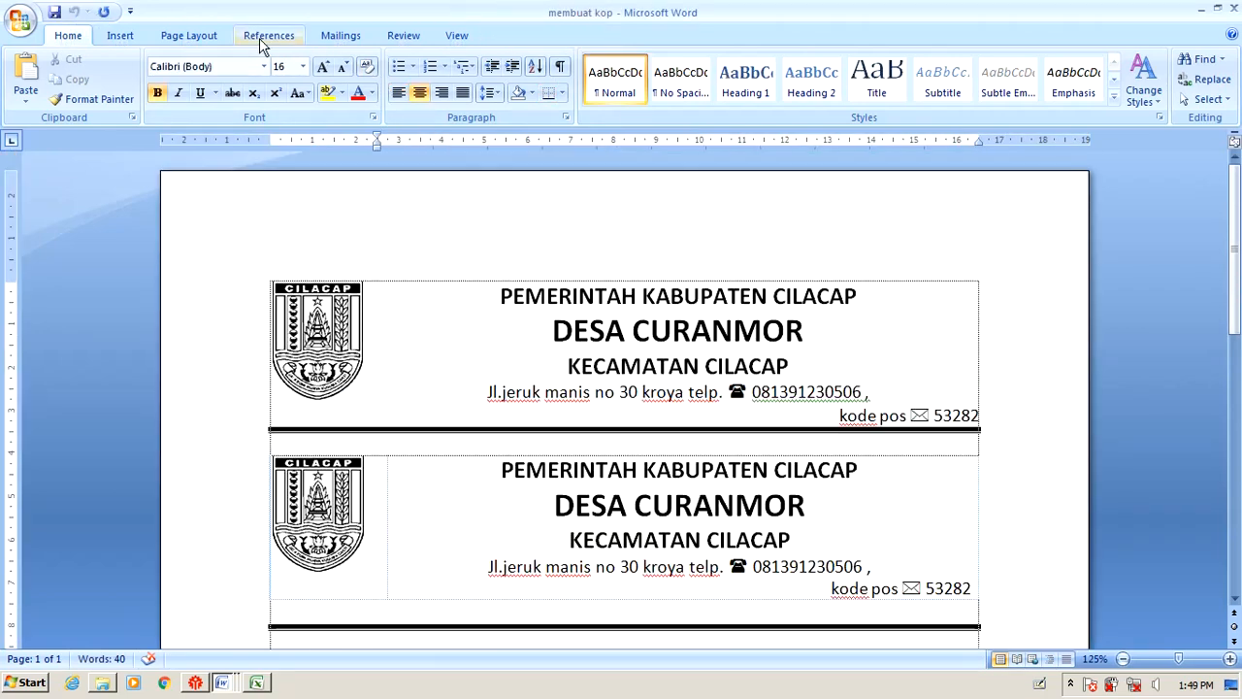
{"action": "left_click", "coordinate": [230, 685]}
{"action": "left_click", "coordinate": [228, 654]}
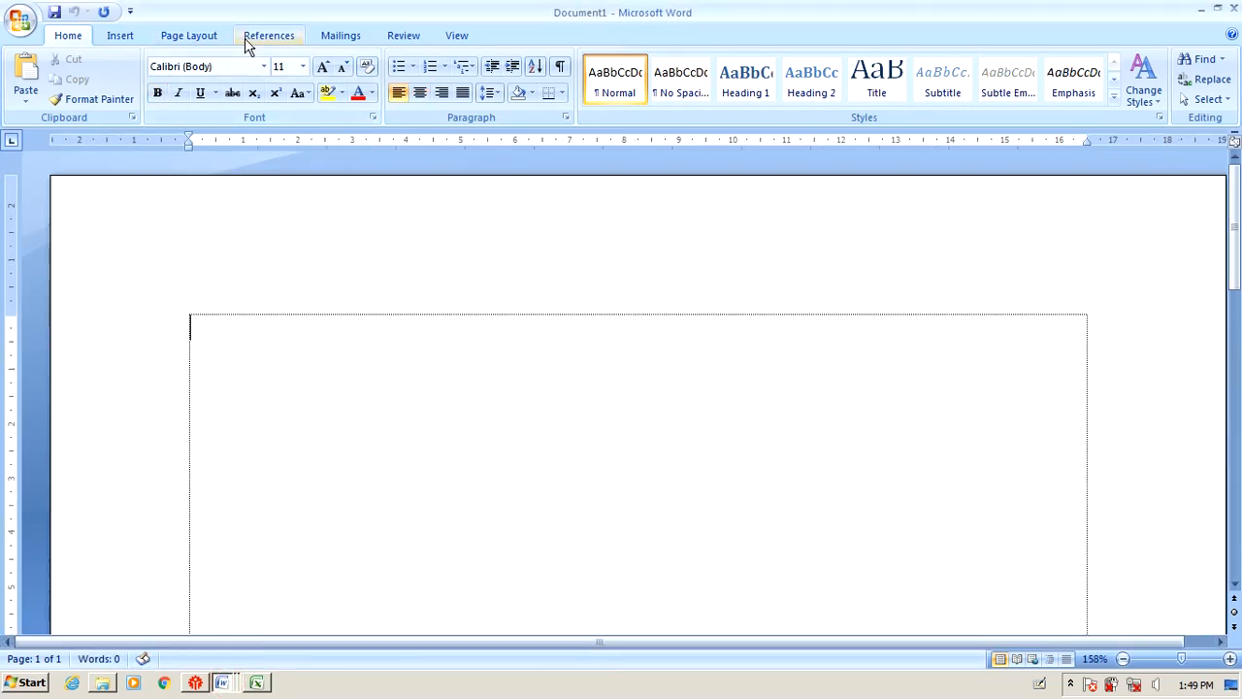
Review Document1's Page Setup Margins, Paper and Layout tabs, then switch to the Excel soal workbook.
{"action": "left_click", "coordinate": [199, 43]}
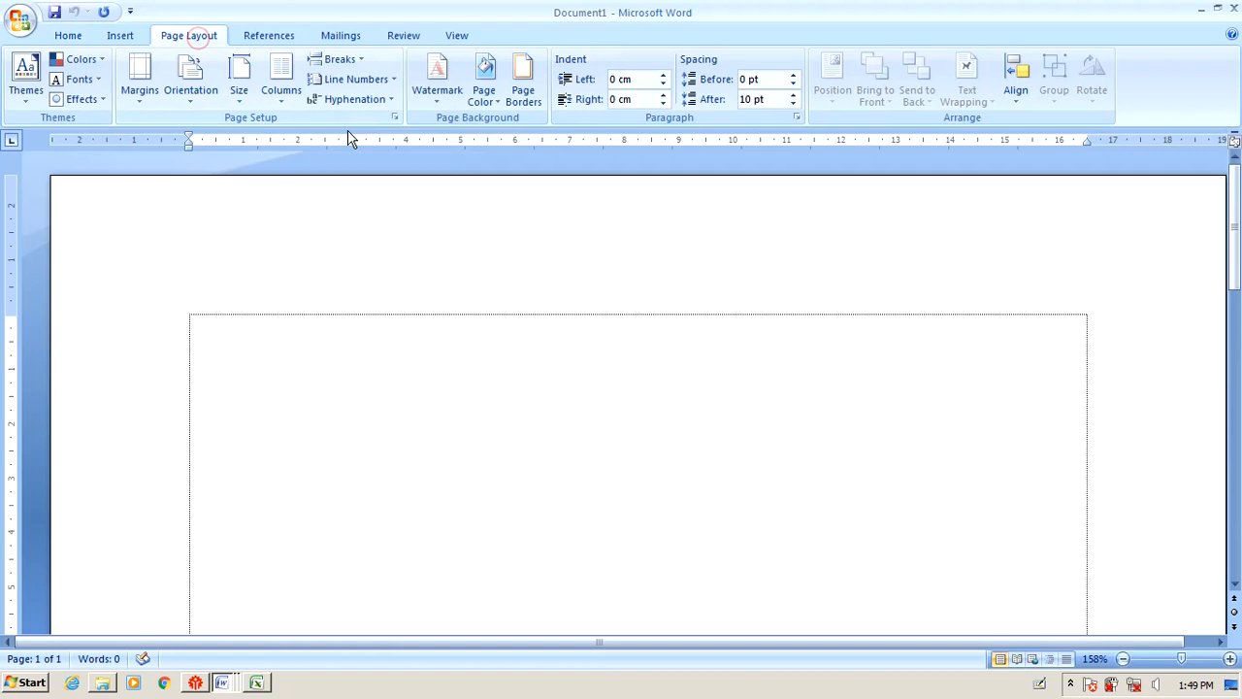
{"action": "left_click", "coordinate": [395, 118]}
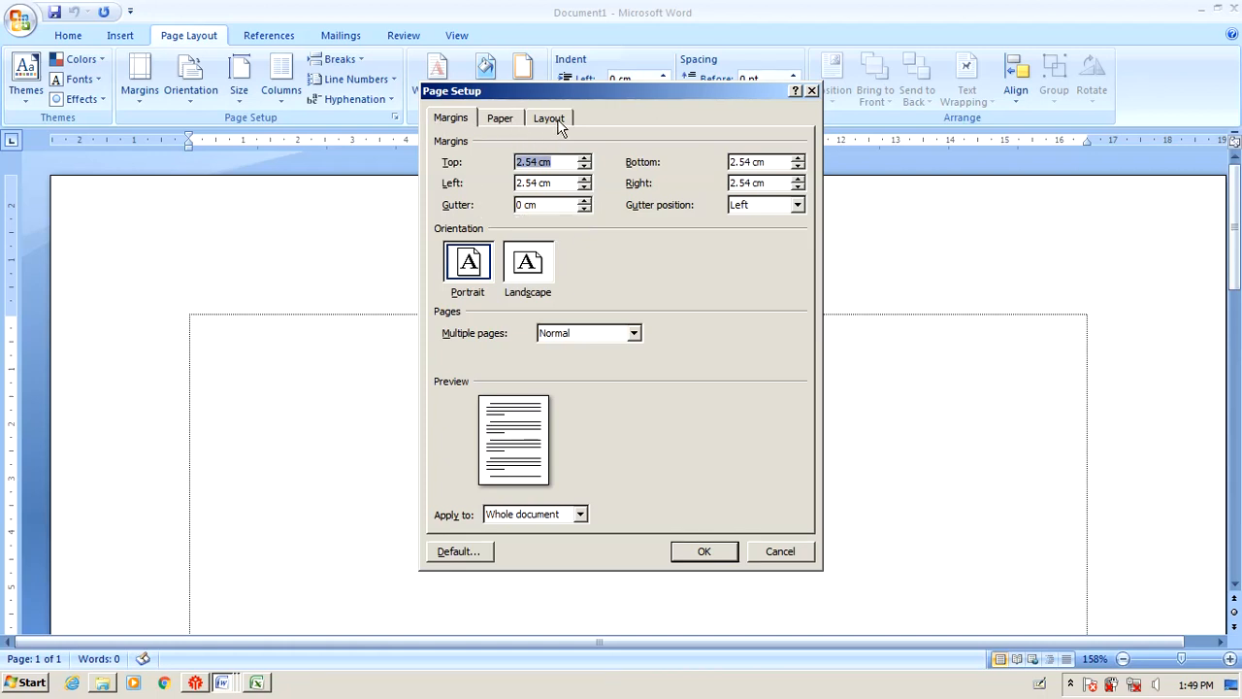
{"action": "left_click", "coordinate": [500, 119]}
{"action": "left_click", "coordinate": [452, 118]}
{"action": "left_click", "coordinate": [549, 119]}
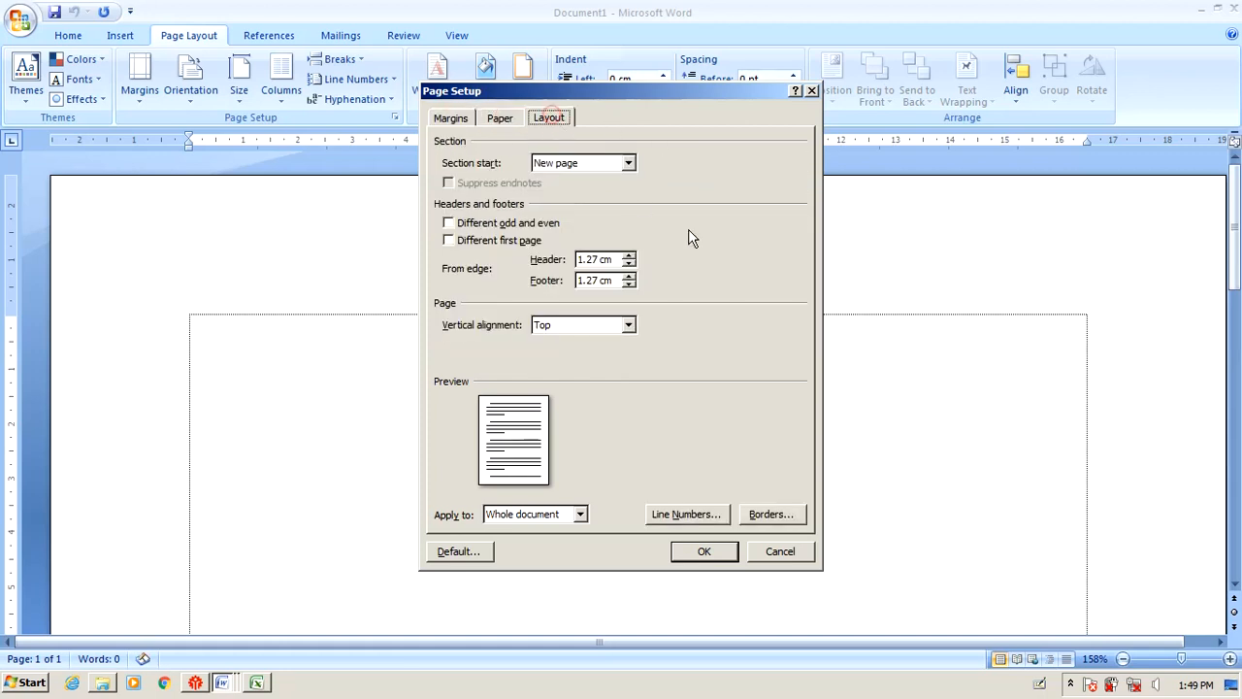
{"action": "left_click", "coordinate": [487, 118]}
{"action": "left_click", "coordinate": [448, 119]}
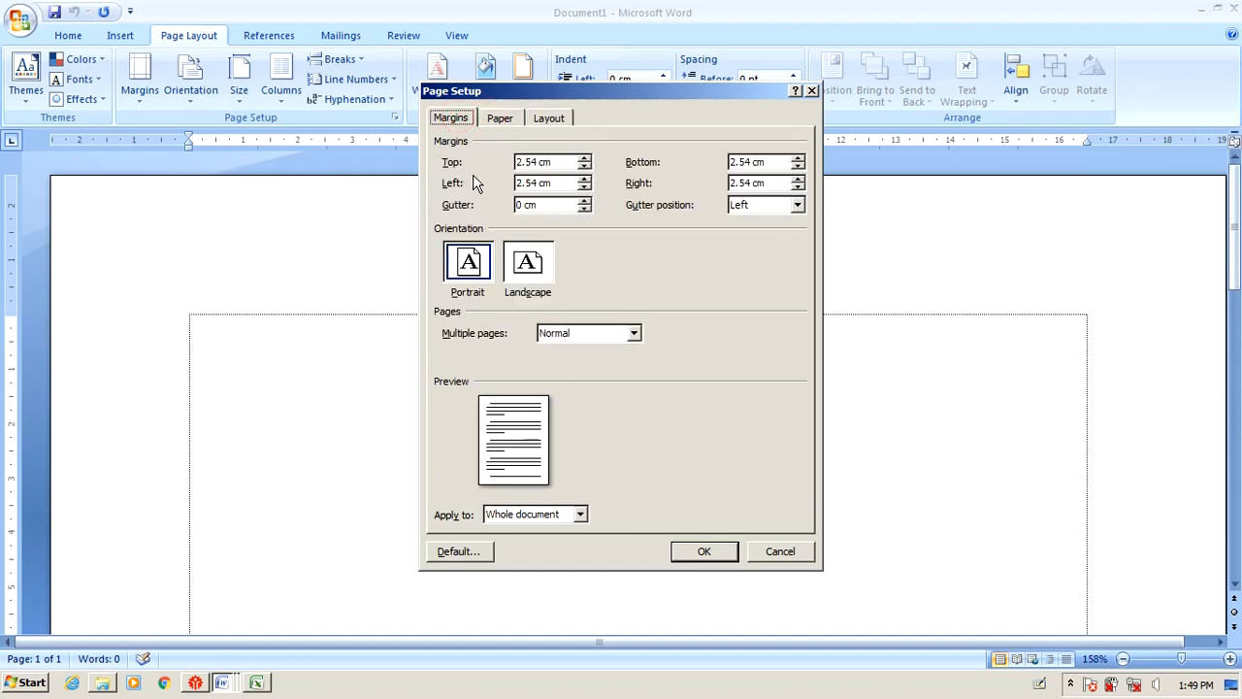
{"action": "key", "text": "alt+Tab"}
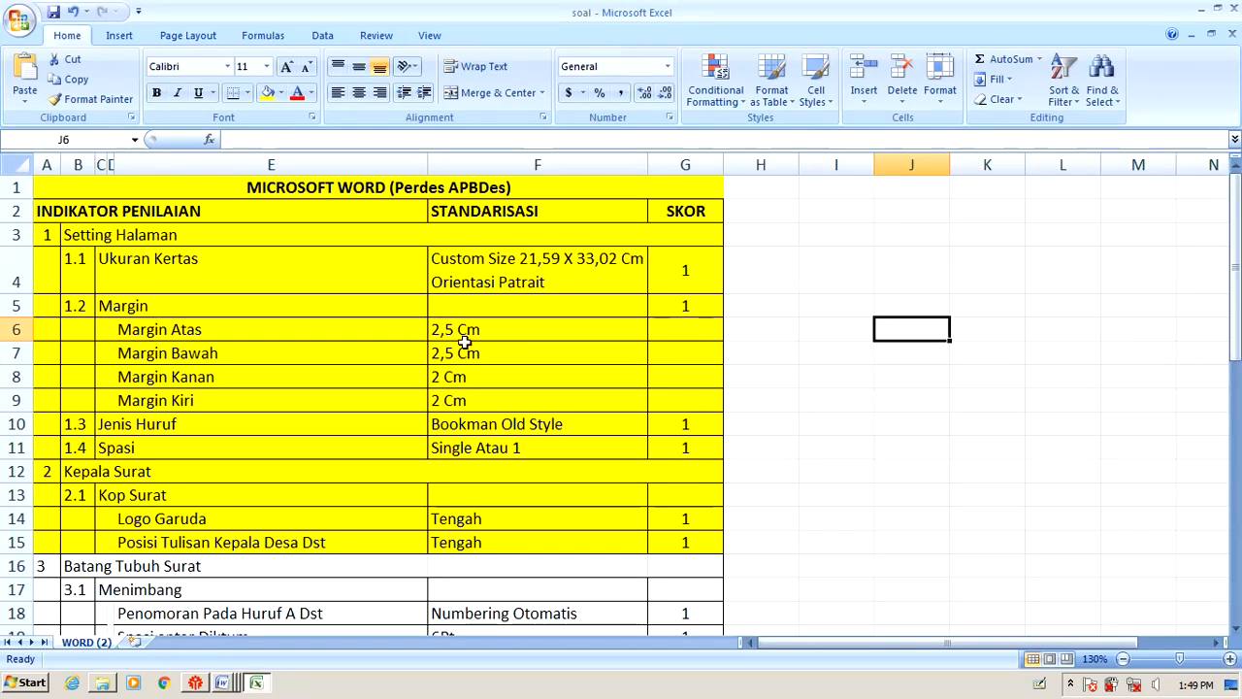
Check the paper size criterion in Excel cell F4, then cancel Word's Page Setup.
{"action": "left_click", "coordinate": [469, 272]}
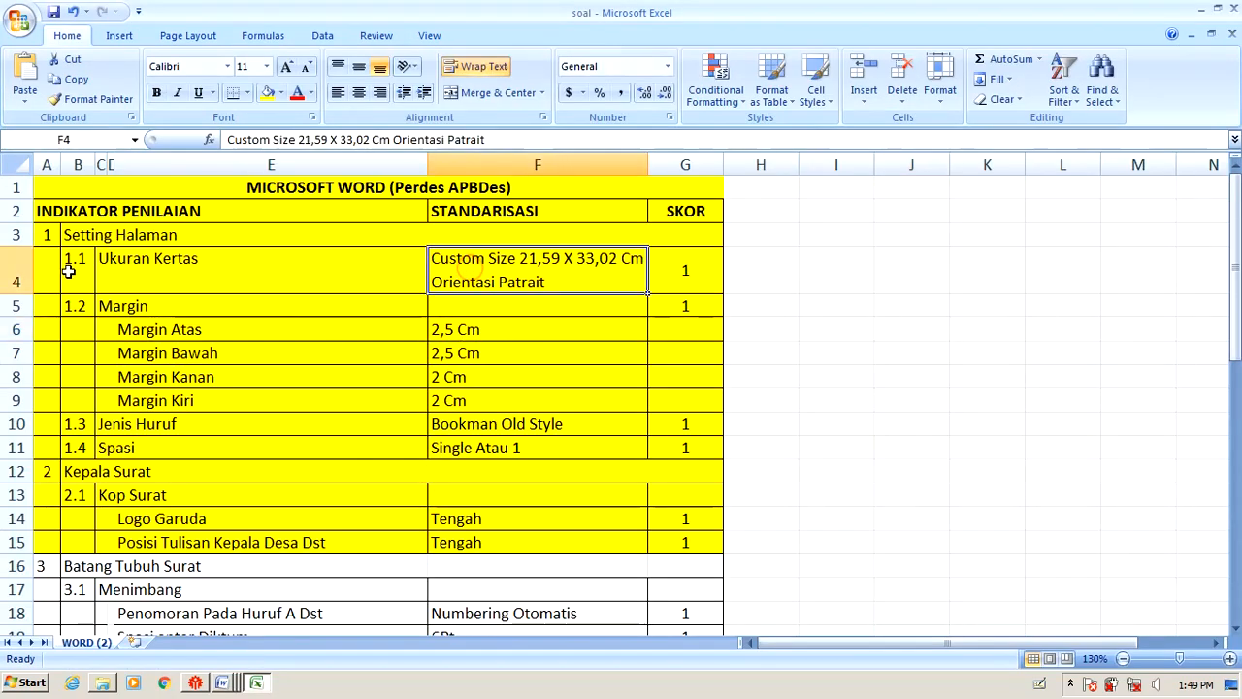
{"action": "left_click", "coordinate": [138, 265]}
{"action": "left_click", "coordinate": [226, 683]}
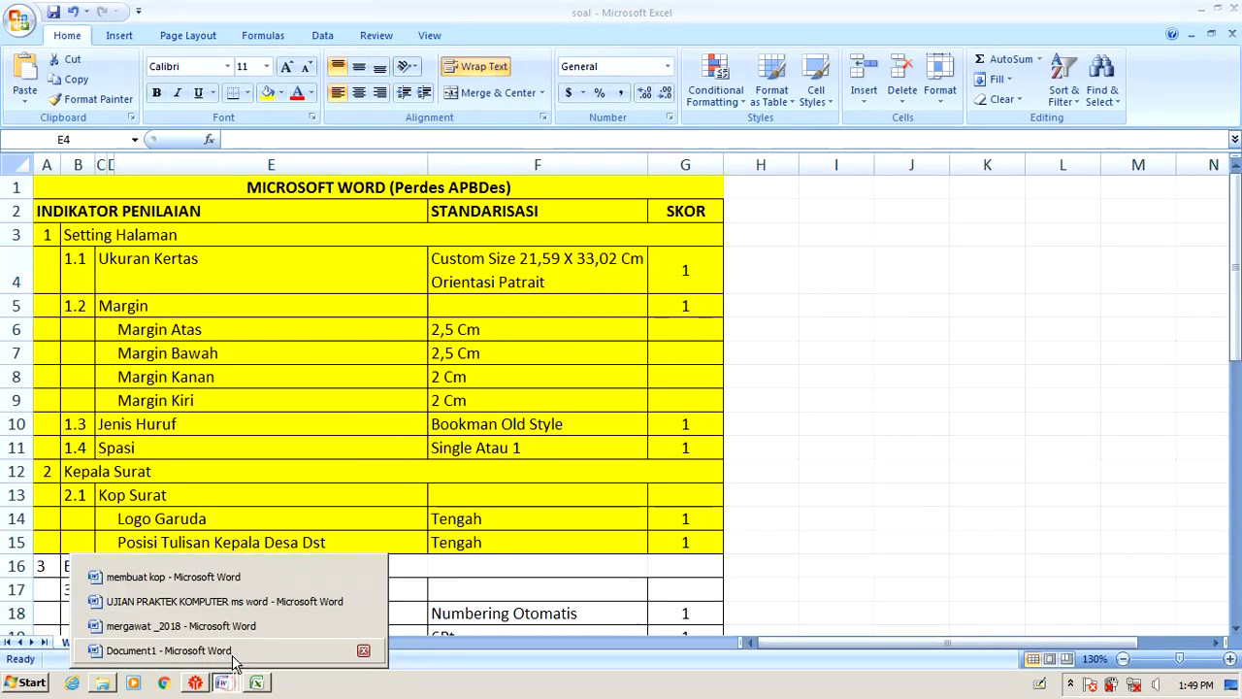
{"action": "left_click", "coordinate": [194, 650]}
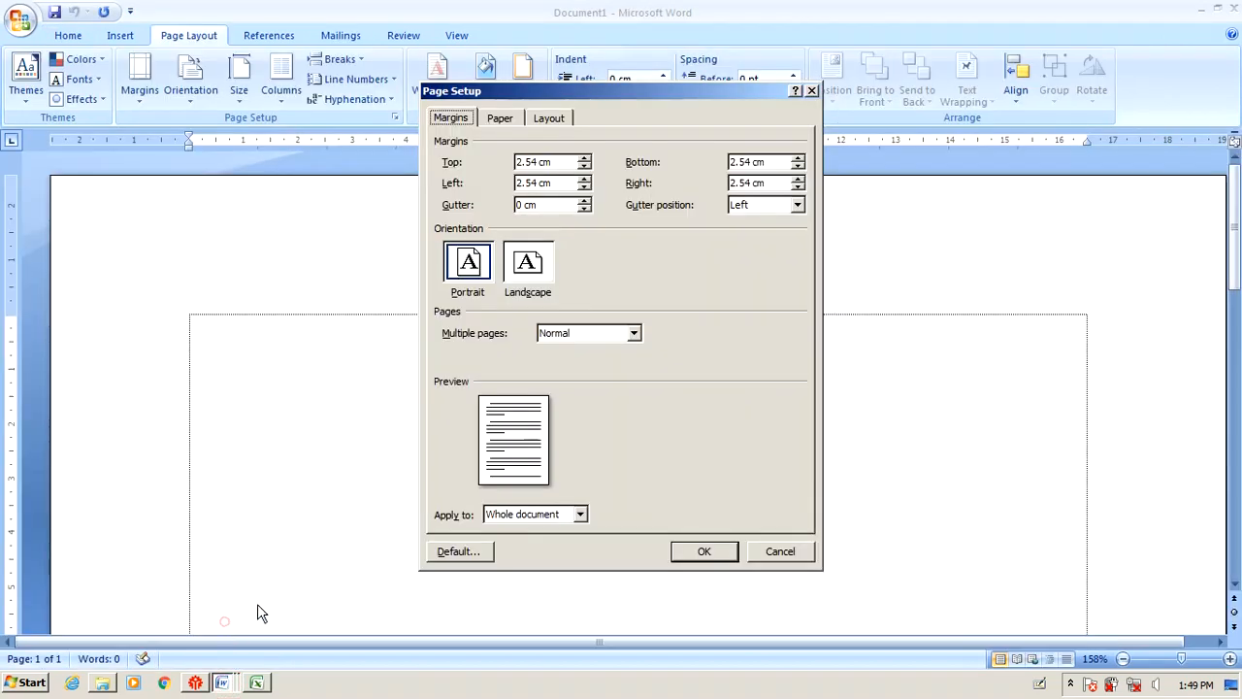
{"action": "left_click", "coordinate": [776, 552]}
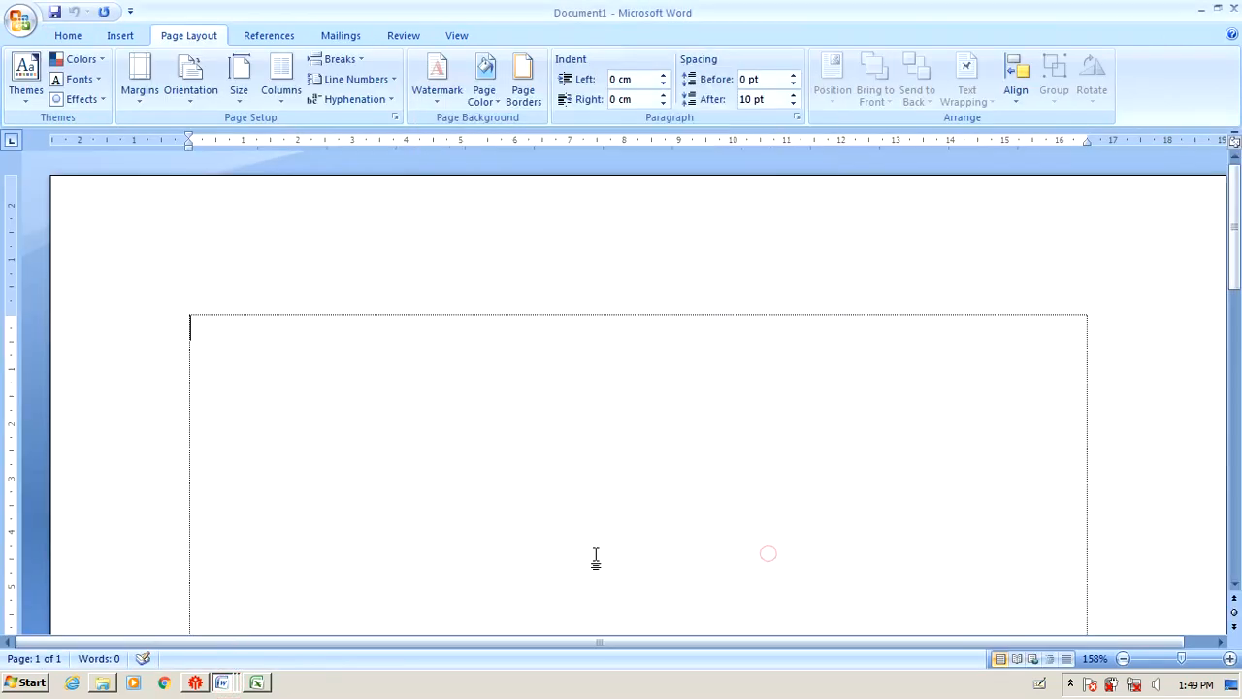
Highlight Custom size yellow in the exam instructions and return to Document1.
{"action": "left_click", "coordinate": [224, 683]}
{"action": "left_click", "coordinate": [215, 626]}
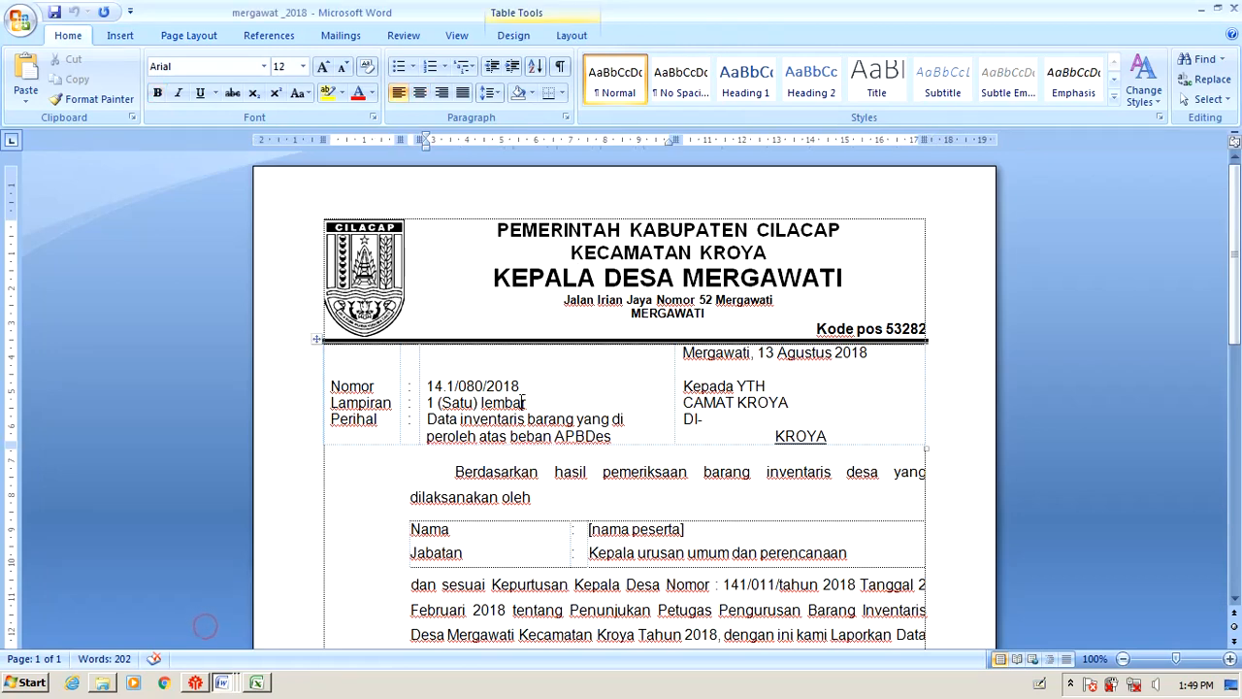
{"action": "left_click", "coordinate": [225, 684]}
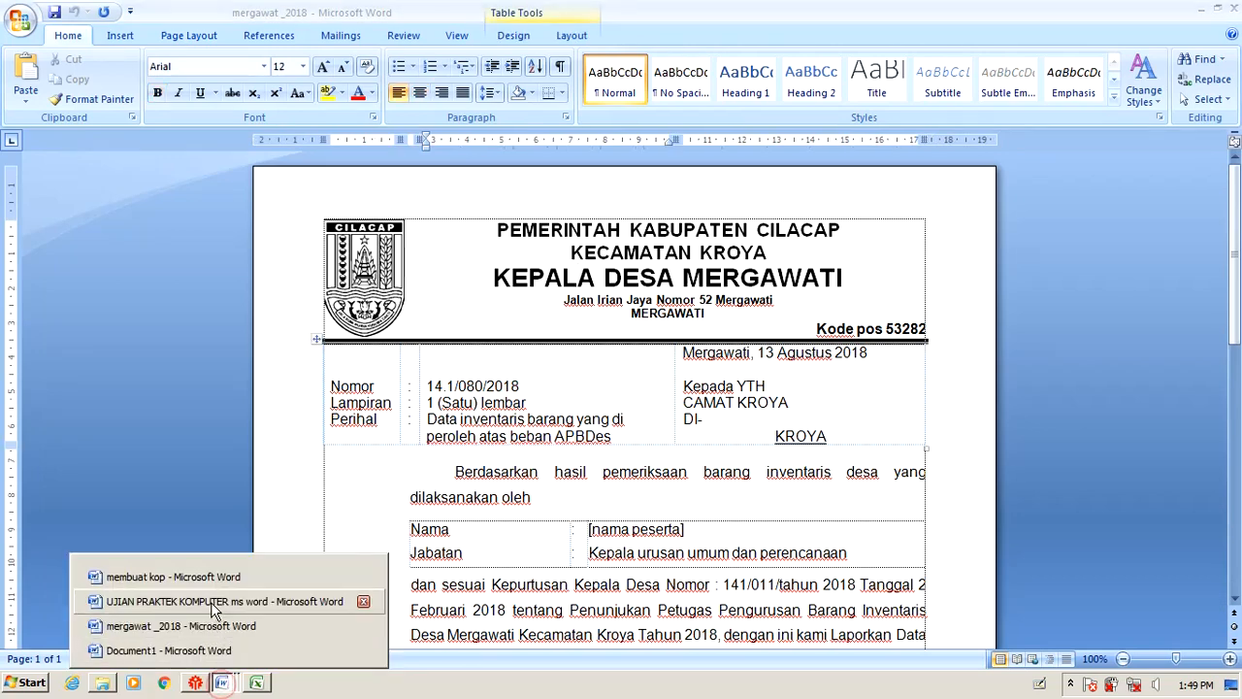
{"action": "left_click", "coordinate": [211, 603]}
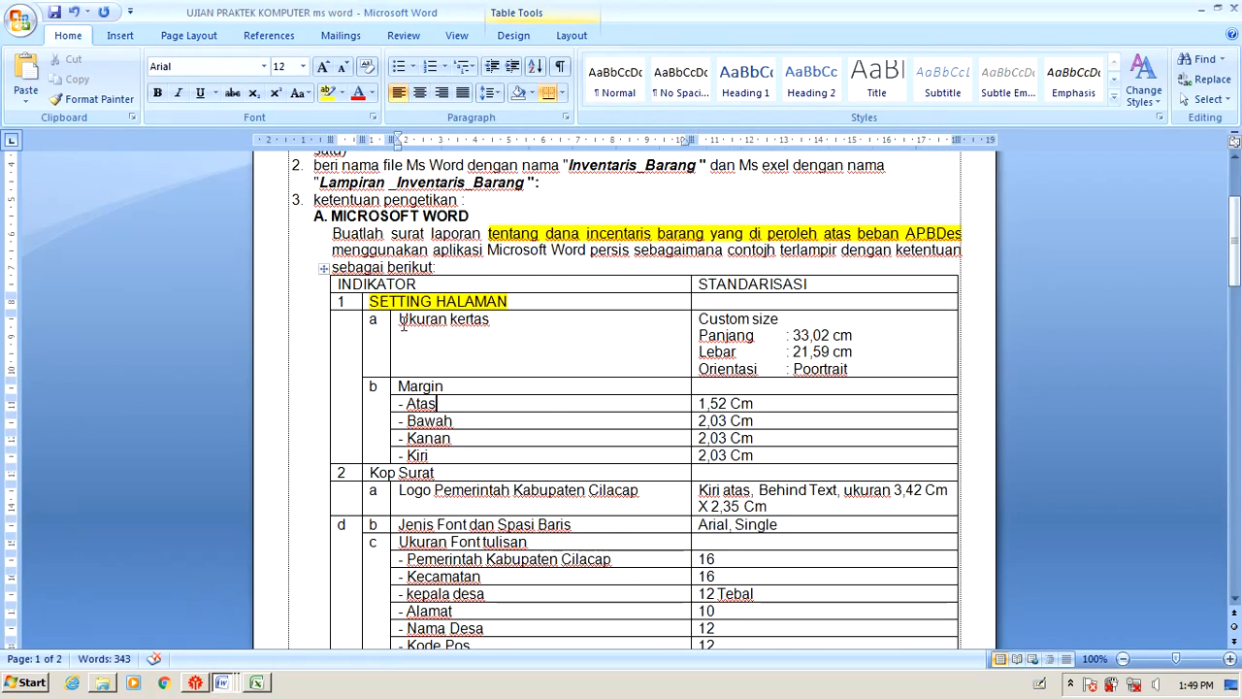
{"action": "left_click_drag", "start_coordinate": [404, 324], "coordinate": [491, 321]}
{"action": "left_click_drag", "start_coordinate": [697, 321], "coordinate": [781, 321]}
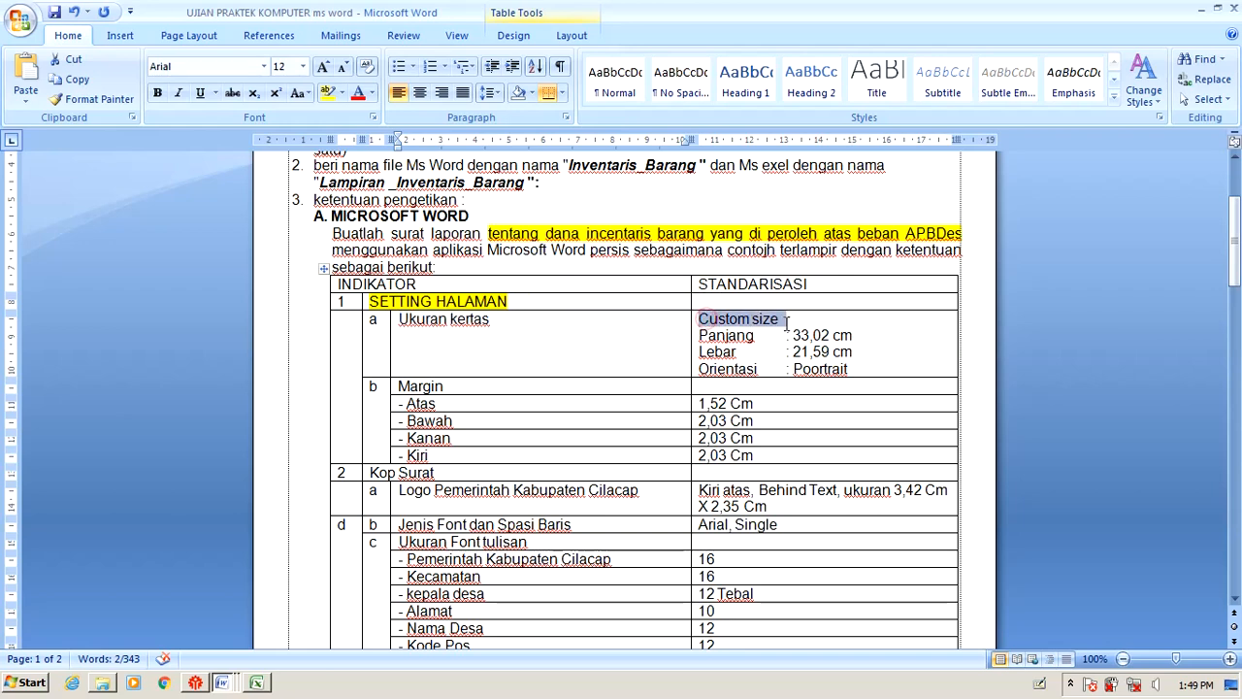
{"action": "left_click", "coordinate": [328, 93]}
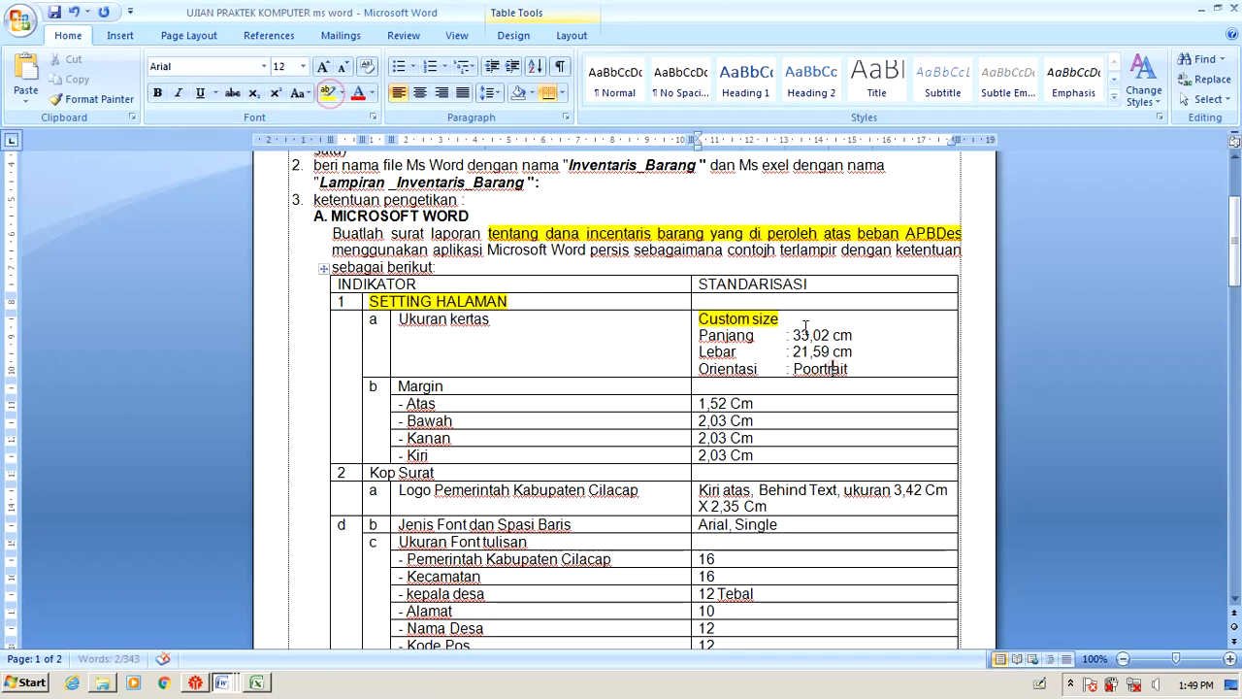
{"action": "triple_click", "coordinate": [781, 319]}
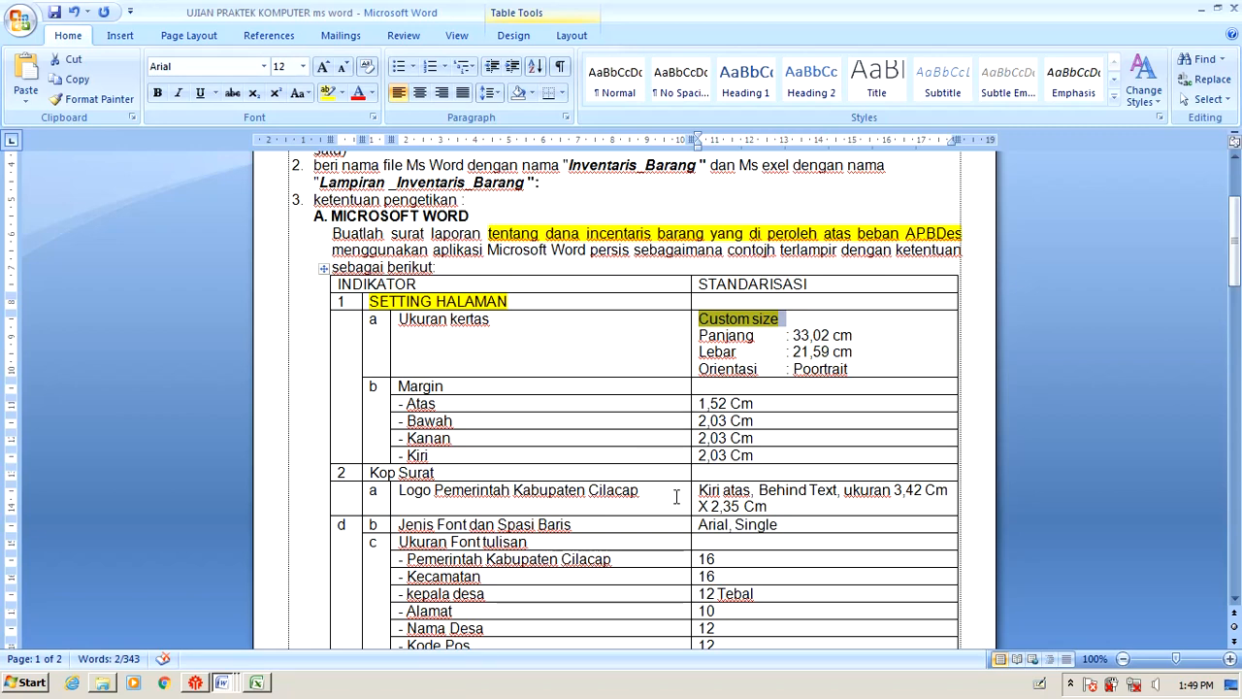
{"action": "left_click", "coordinate": [244, 685]}
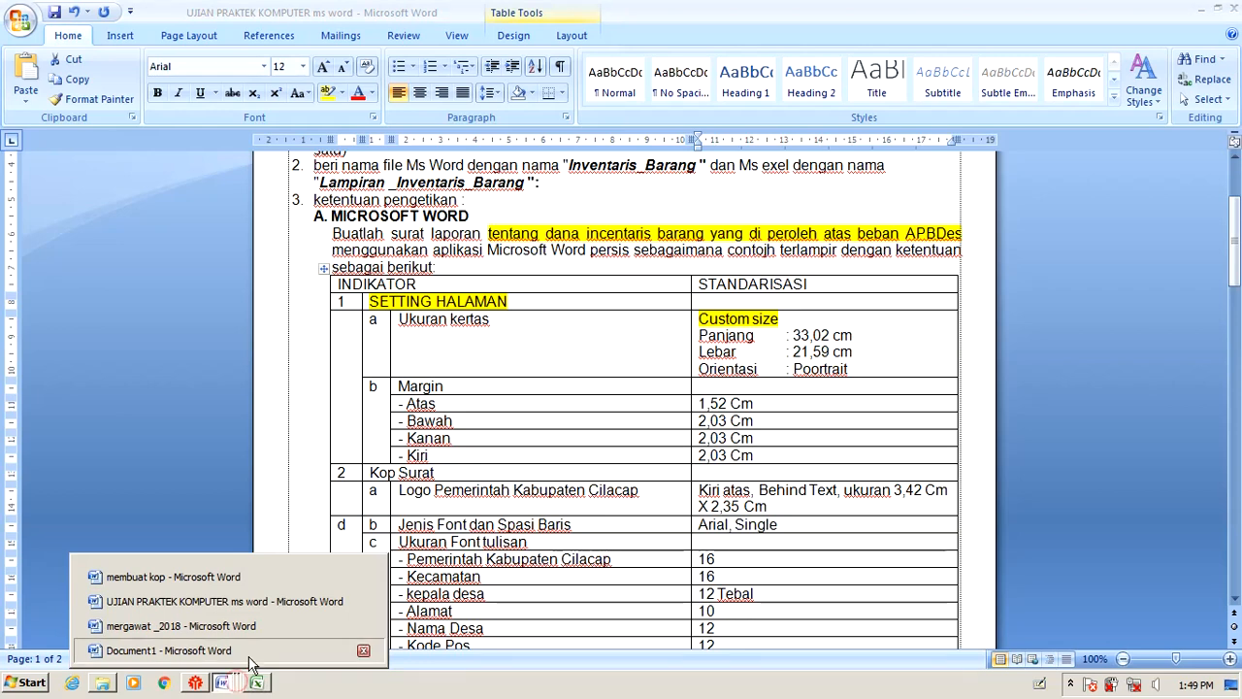
{"action": "left_click", "coordinate": [248, 657]}
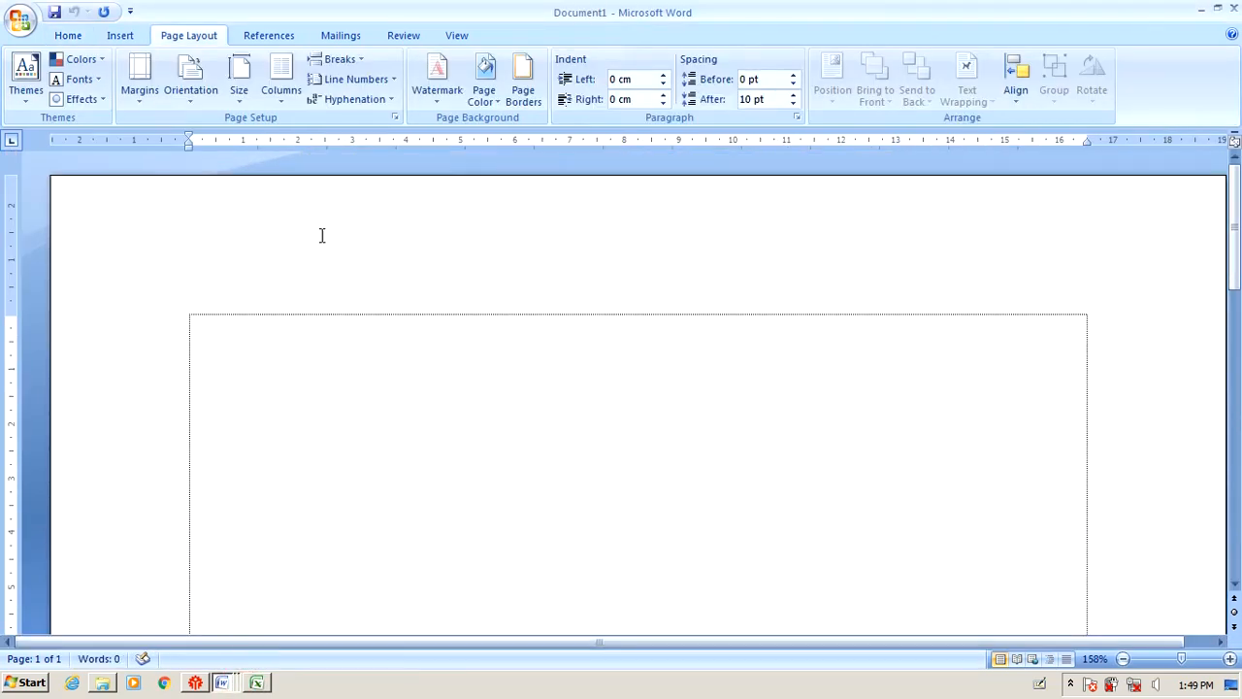
Browse the paper size list in Page Setup's Paper tab.
{"action": "left_click", "coordinate": [394, 117]}
{"action": "left_click", "coordinate": [501, 120]}
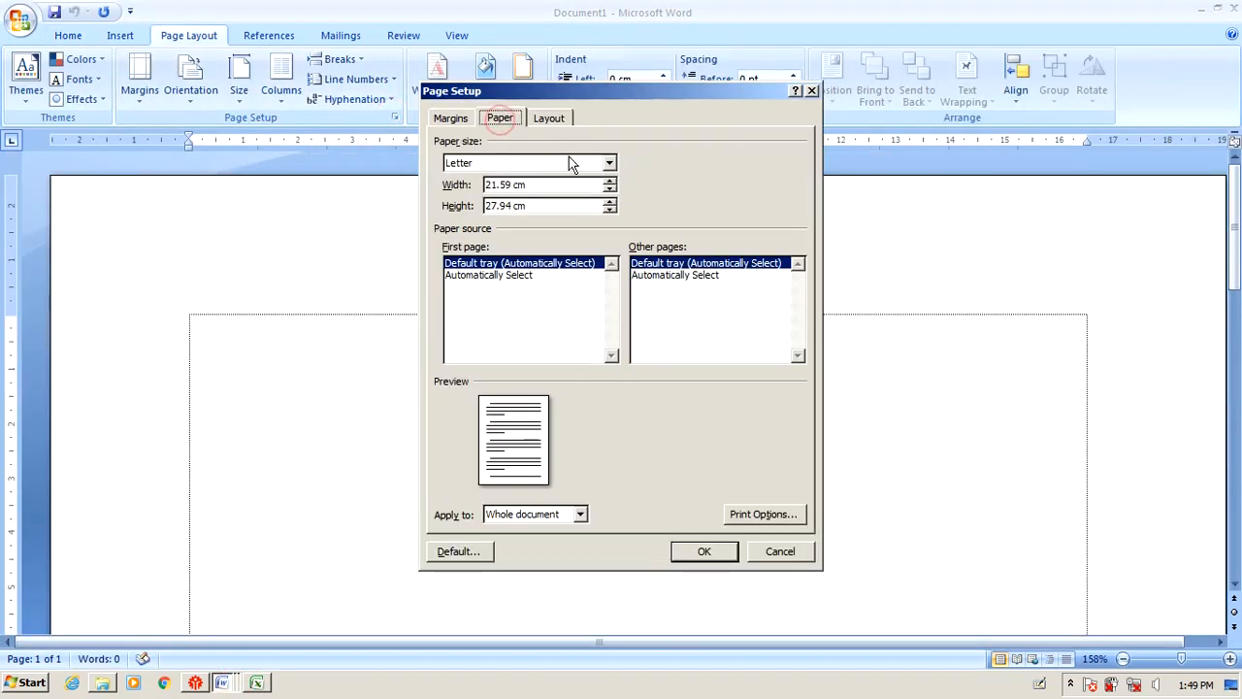
{"action": "left_click", "coordinate": [609, 163]}
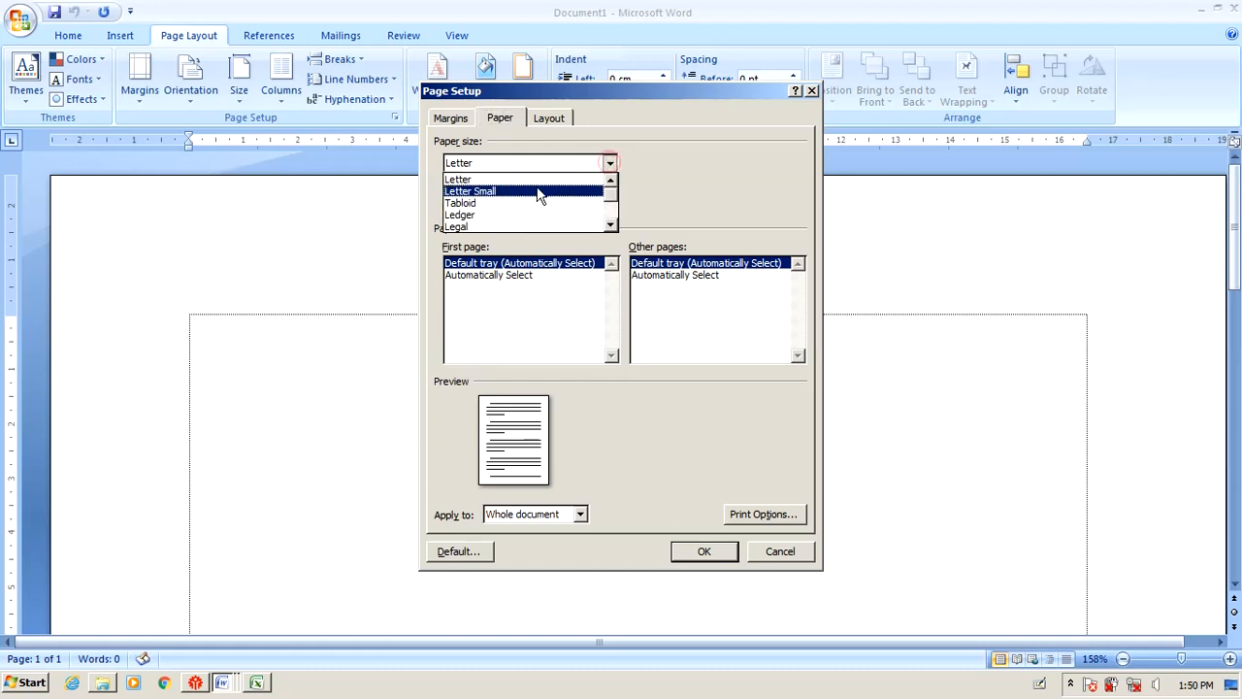
{"action": "scroll", "coordinate": [483, 225], "scroll_direction": "down", "scroll_amount": 1}
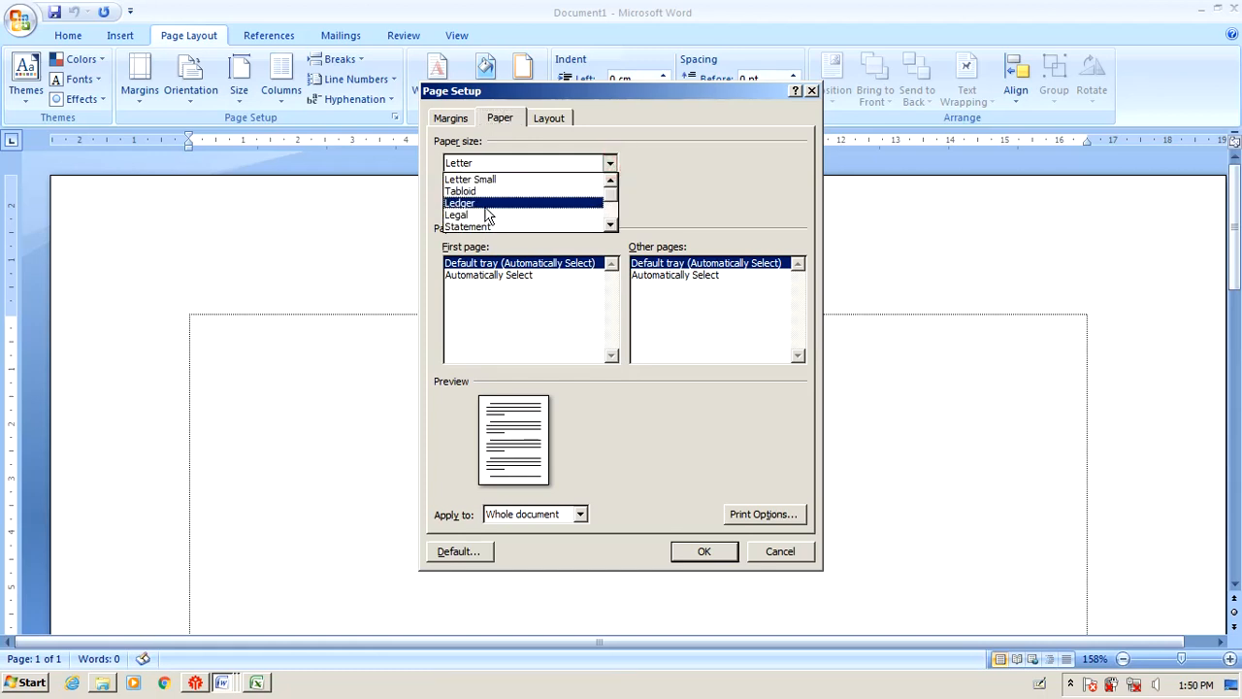
{"action": "scroll", "coordinate": [486, 208], "scroll_direction": "down", "scroll_amount": 1}
{"action": "scroll", "coordinate": [488, 214], "scroll_direction": "down", "scroll_amount": 4}
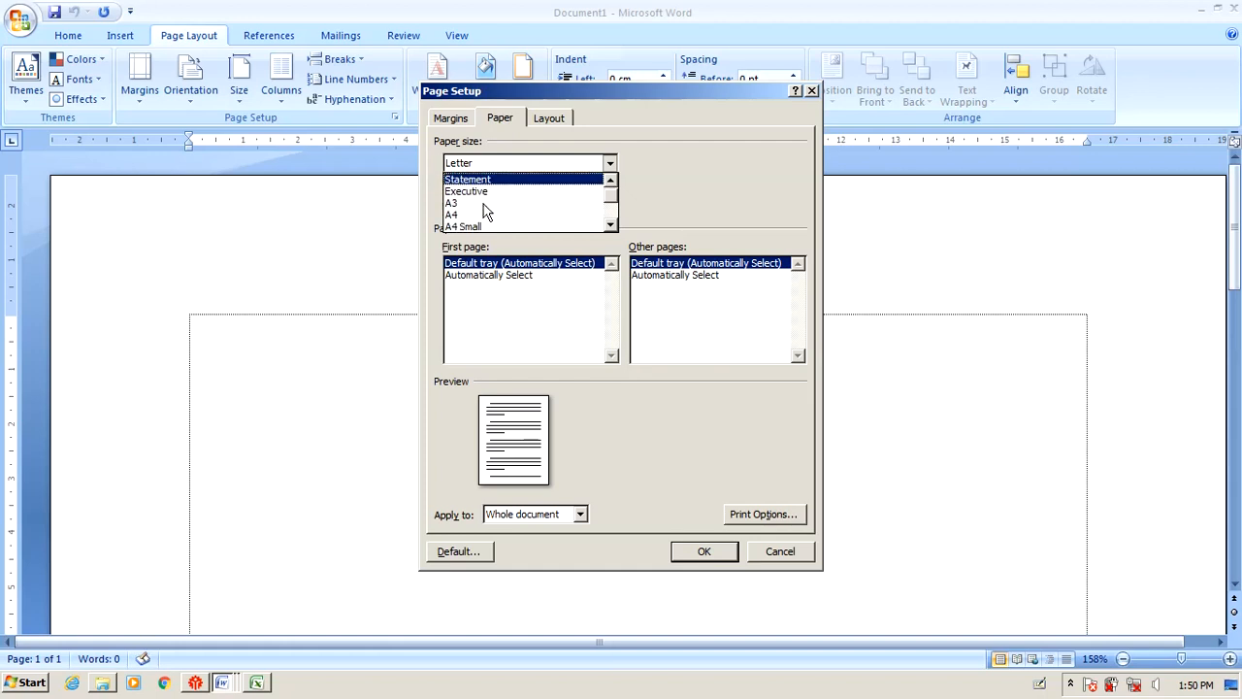
{"action": "scroll", "coordinate": [488, 214], "scroll_direction": "down", "scroll_amount": 4}
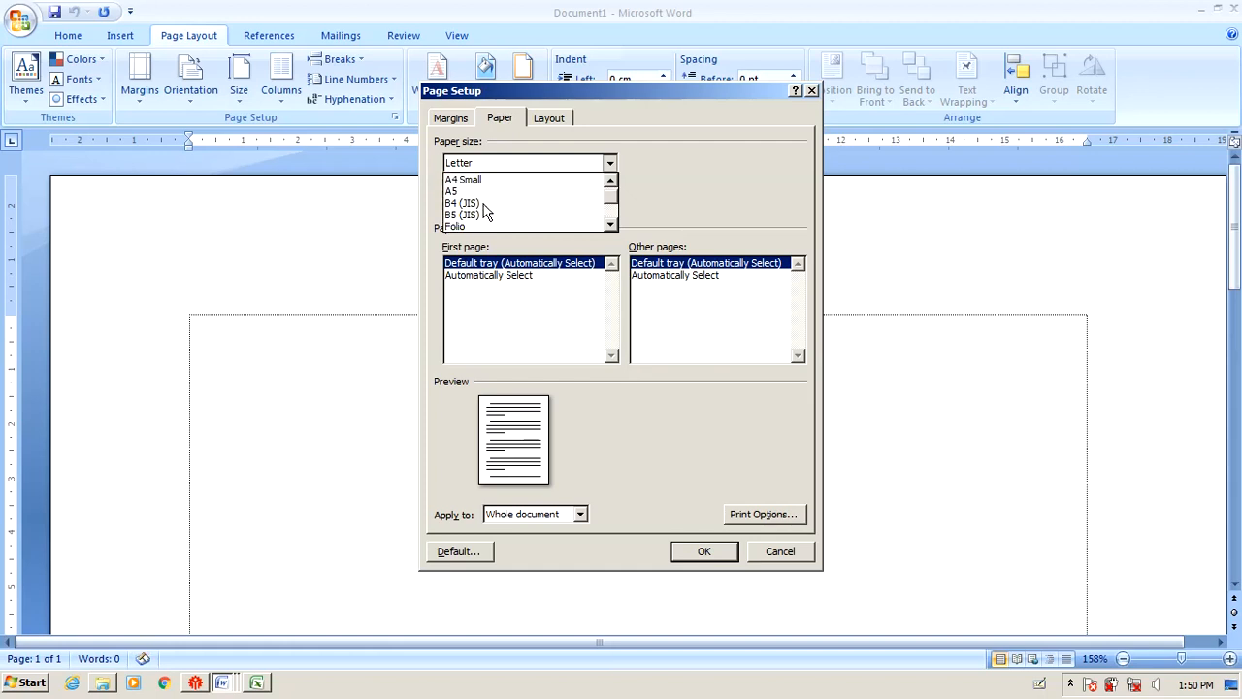
{"action": "scroll", "coordinate": [495, 214], "scroll_direction": "down", "scroll_amount": 6}
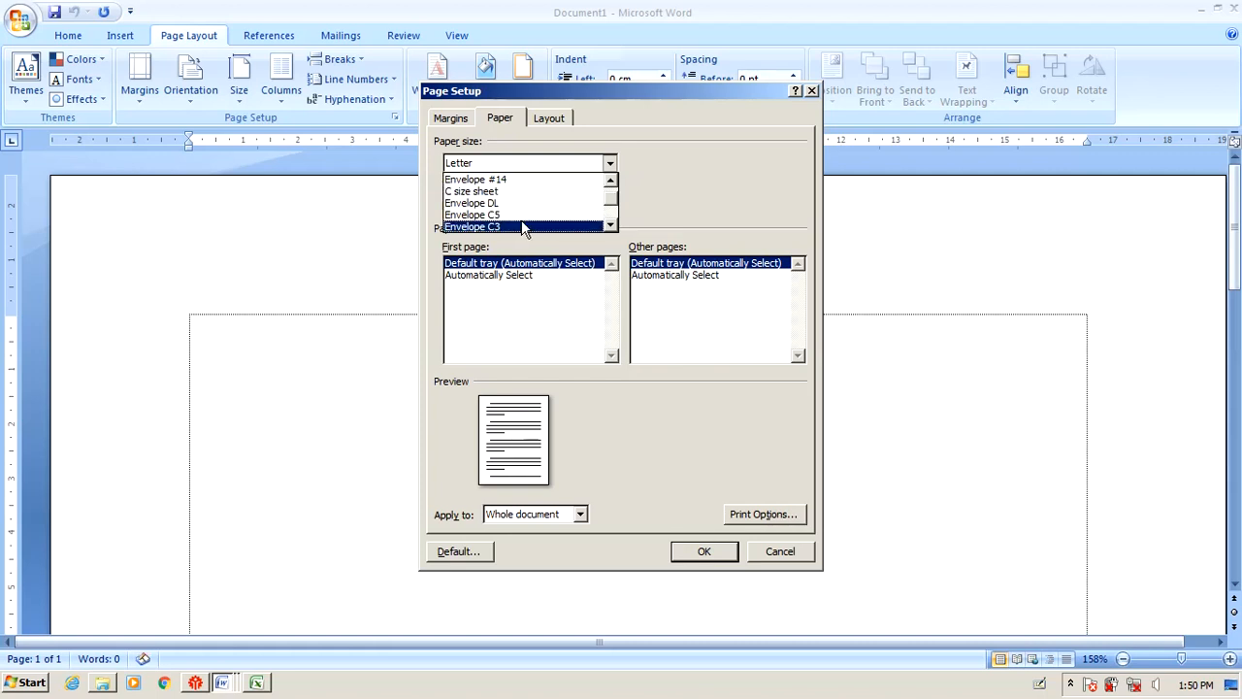
{"action": "scroll", "coordinate": [523, 223], "scroll_direction": "down", "scroll_amount": 12}
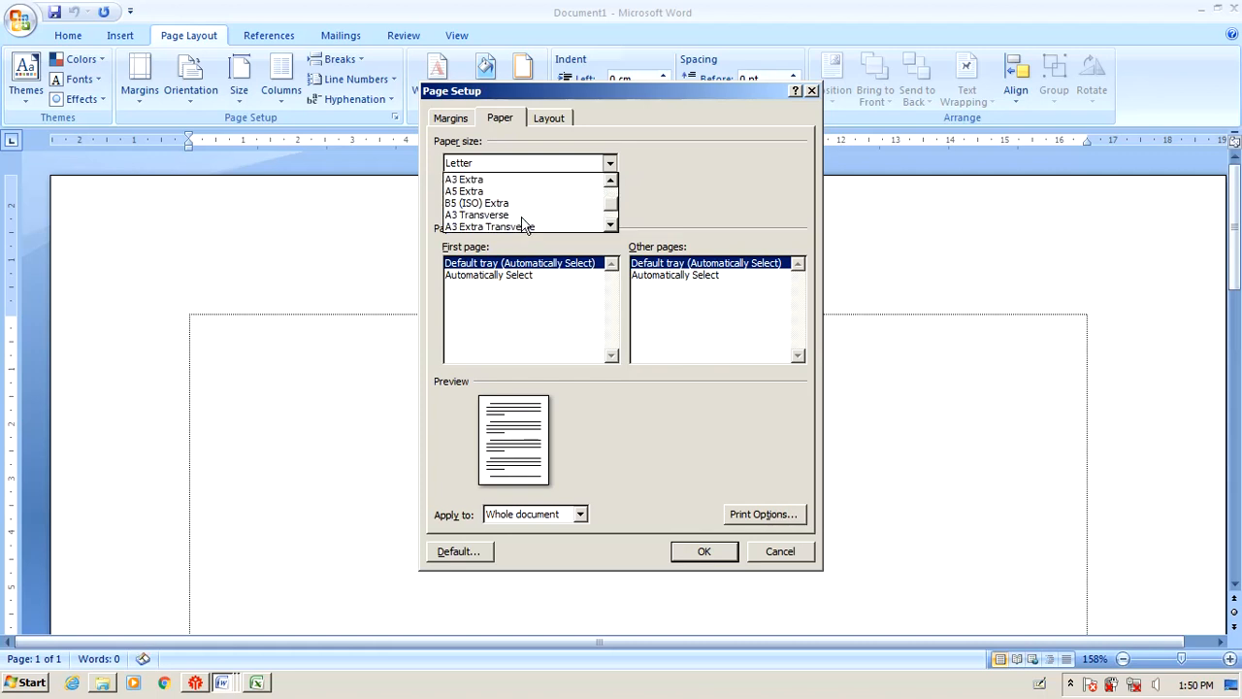
{"action": "scroll", "coordinate": [522, 218], "scroll_direction": "down", "scroll_amount": 4}
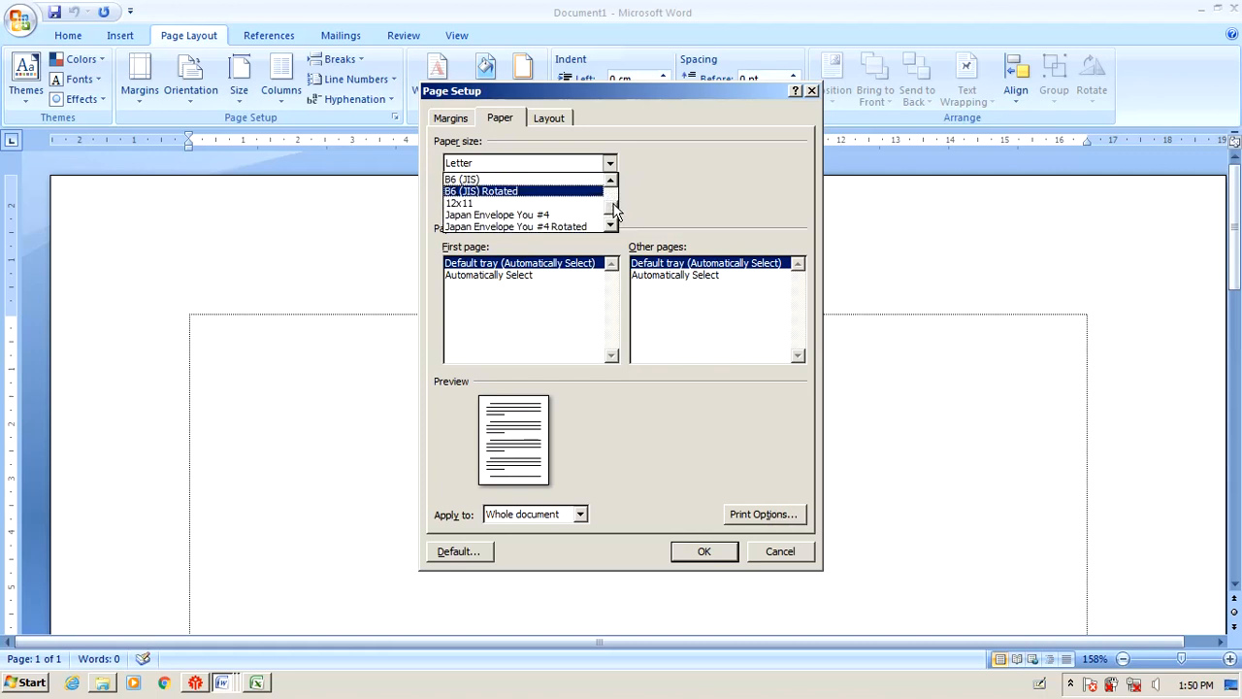
{"action": "left_click_drag", "start_coordinate": [614, 205], "coordinate": [617, 208]}
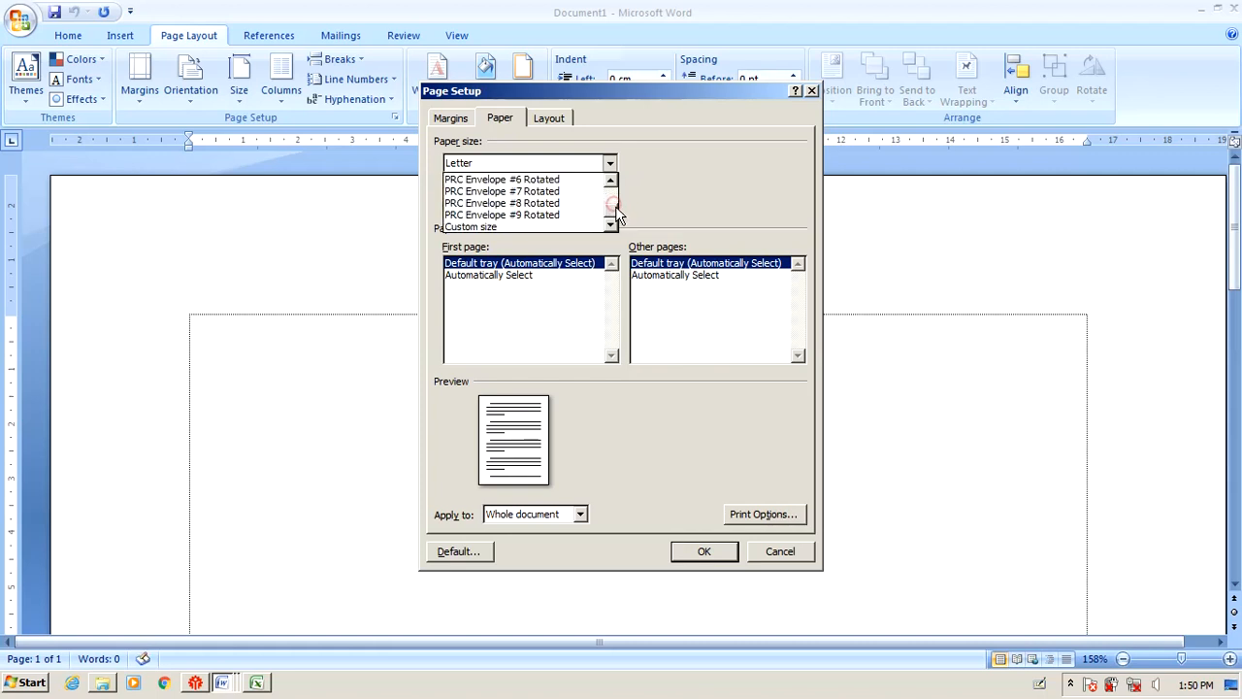
Choose a custom paper size of 21.59 × 33.02 cm and apply it.
{"action": "left_click", "coordinate": [483, 229]}
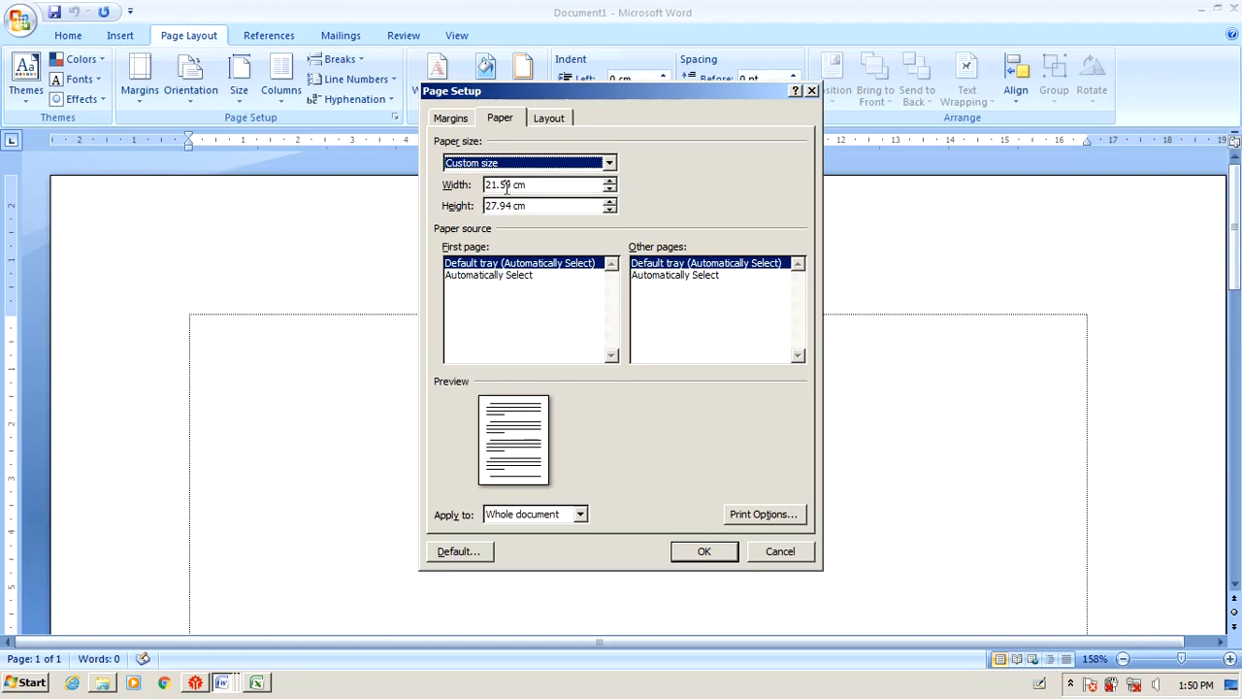
{"action": "double_click", "coordinate": [512, 206]}
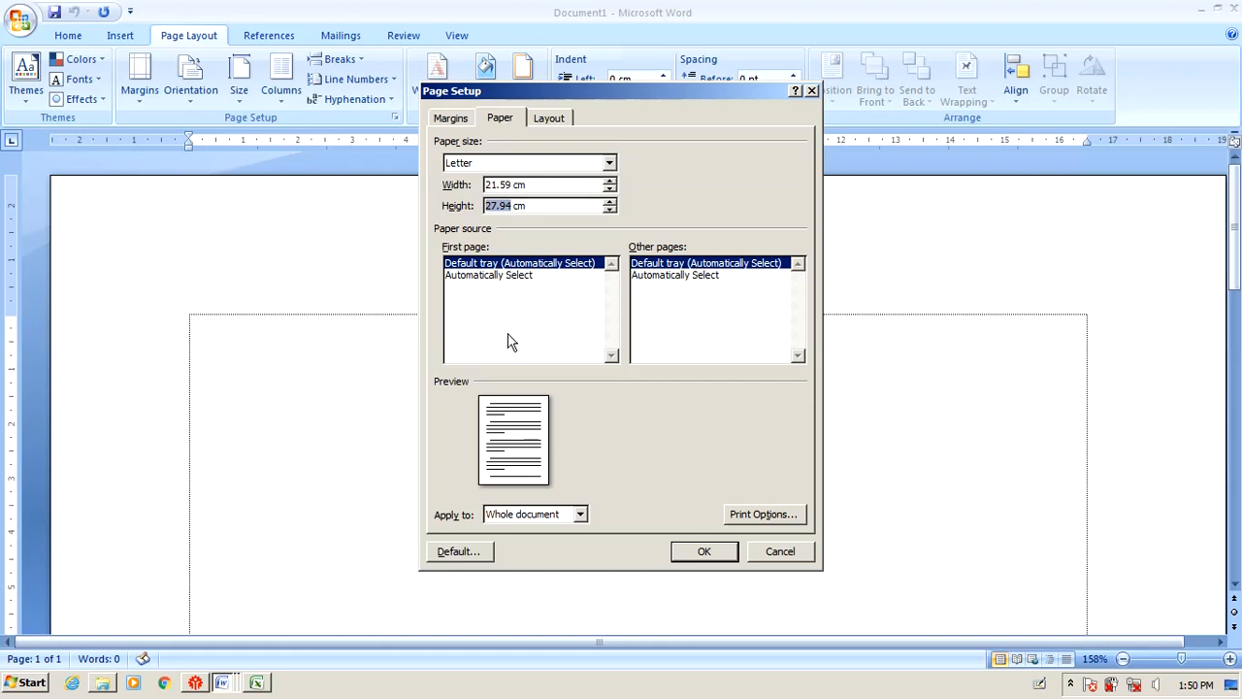
{"action": "left_click_drag", "start_coordinate": [525, 184], "coordinate": [486, 206]}
{"action": "type", "text": "33.0"}
{"action": "key", "text": "Return"}
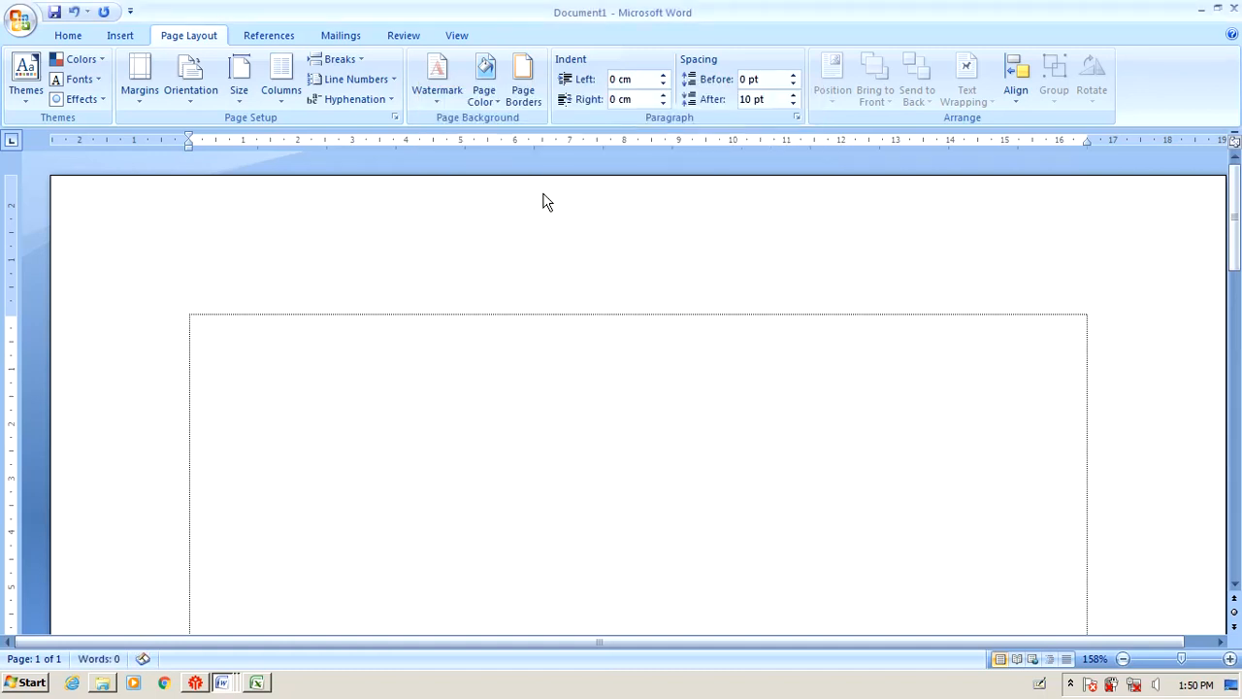
Zoom out from 158% to 30% to see the whole tall page.
{"action": "scroll", "coordinate": [527, 232], "scroll_direction": "down", "scroll_amount": 13}
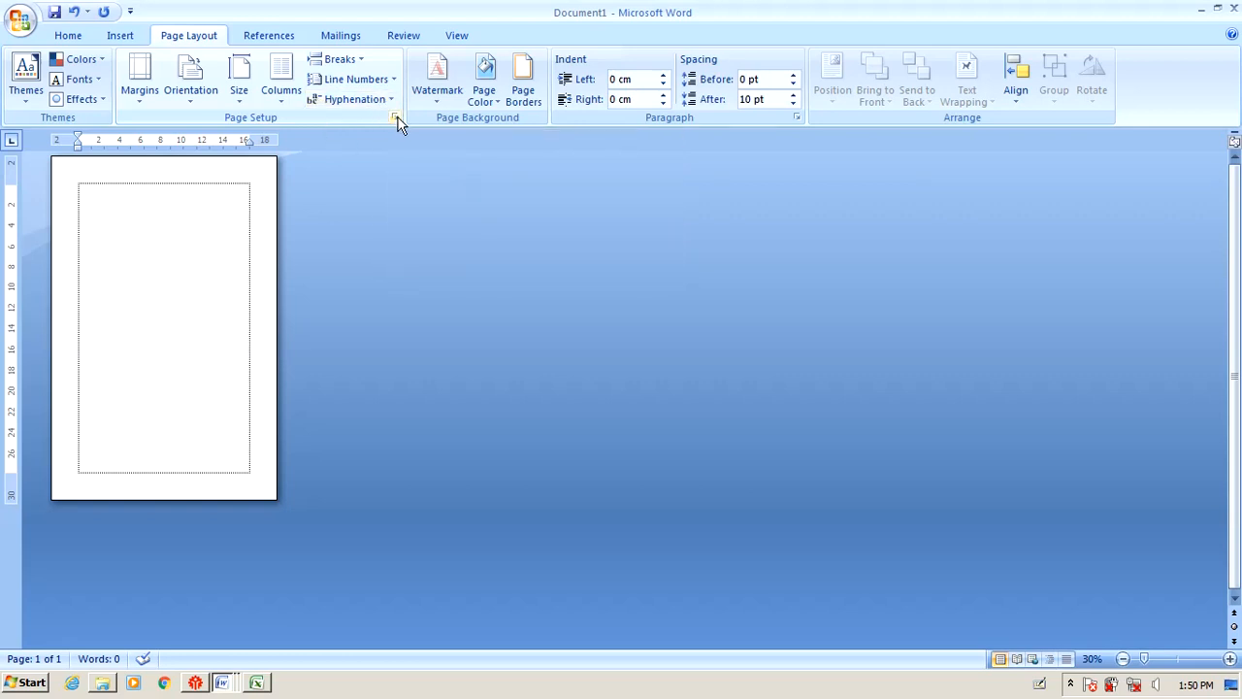
Set 'Show measurements in units of' to Inches in Word Options' Advanced settings.
{"action": "left_click", "coordinate": [70, 37]}
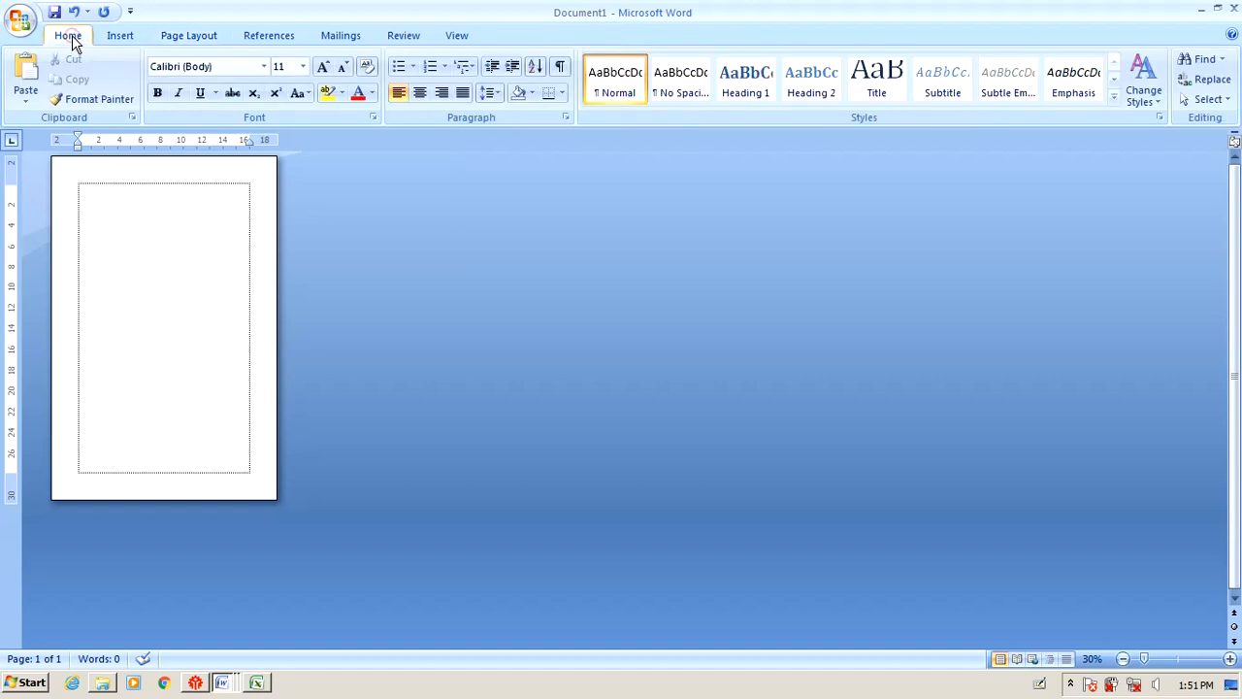
{"action": "left_click", "coordinate": [17, 24]}
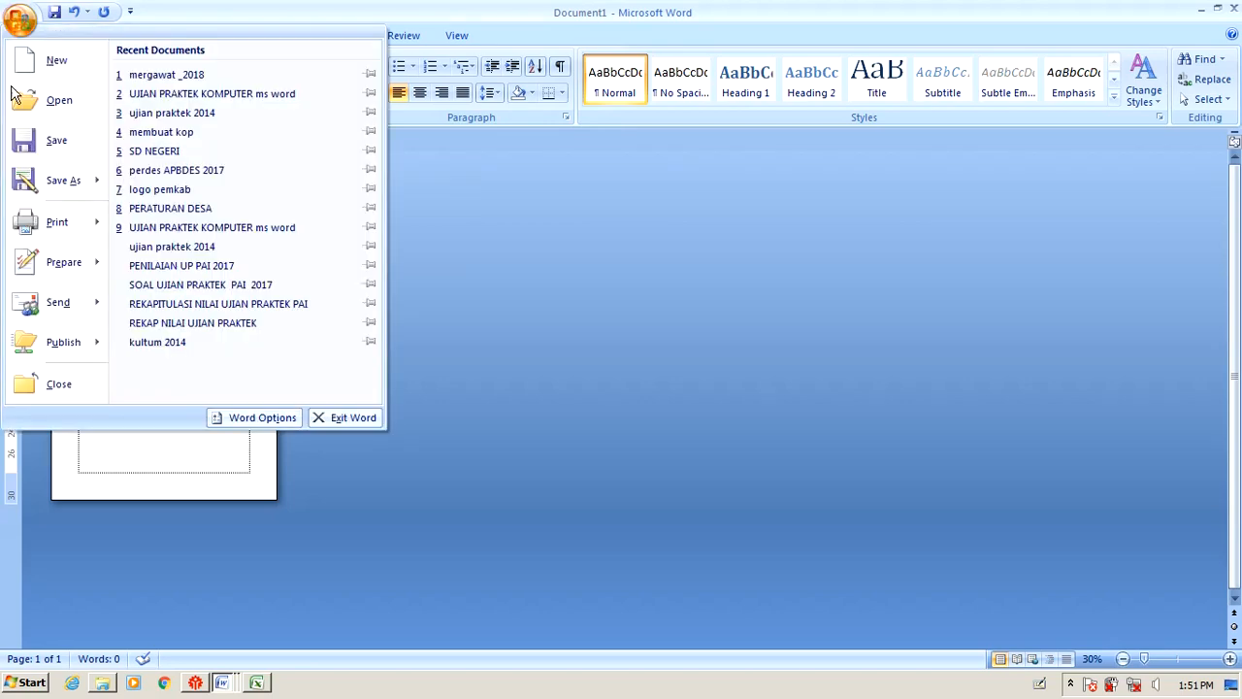
{"action": "left_click", "coordinate": [264, 419]}
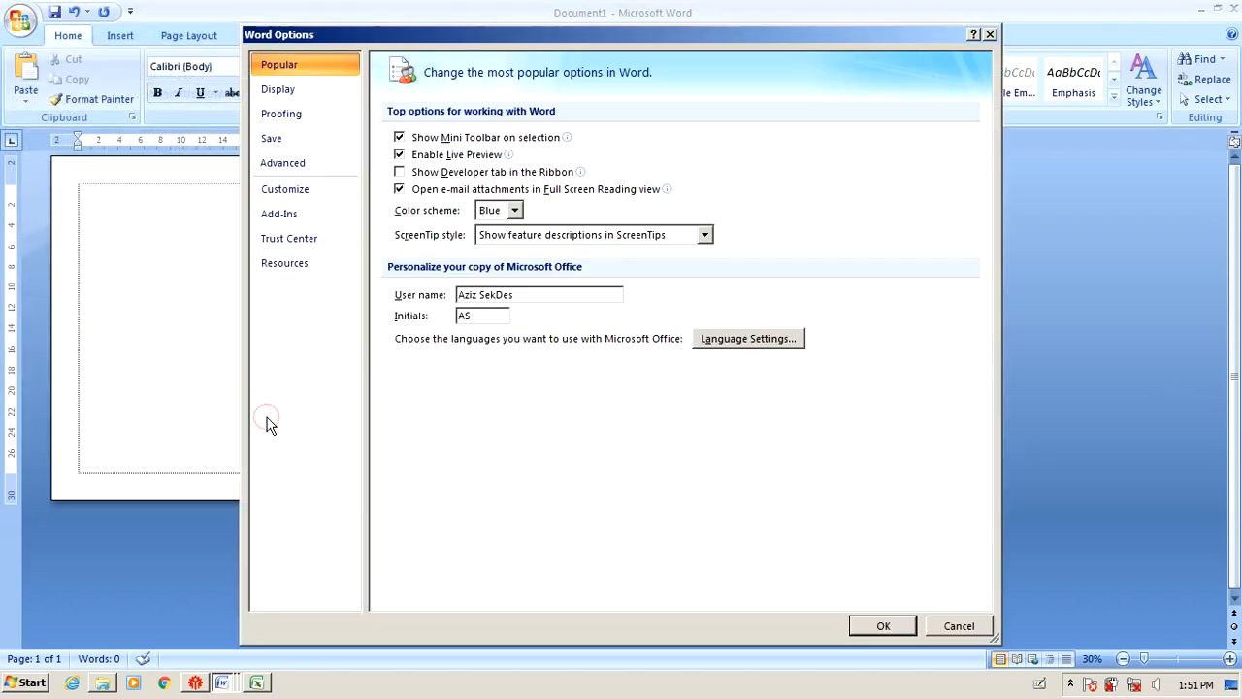
{"action": "left_click", "coordinate": [285, 162]}
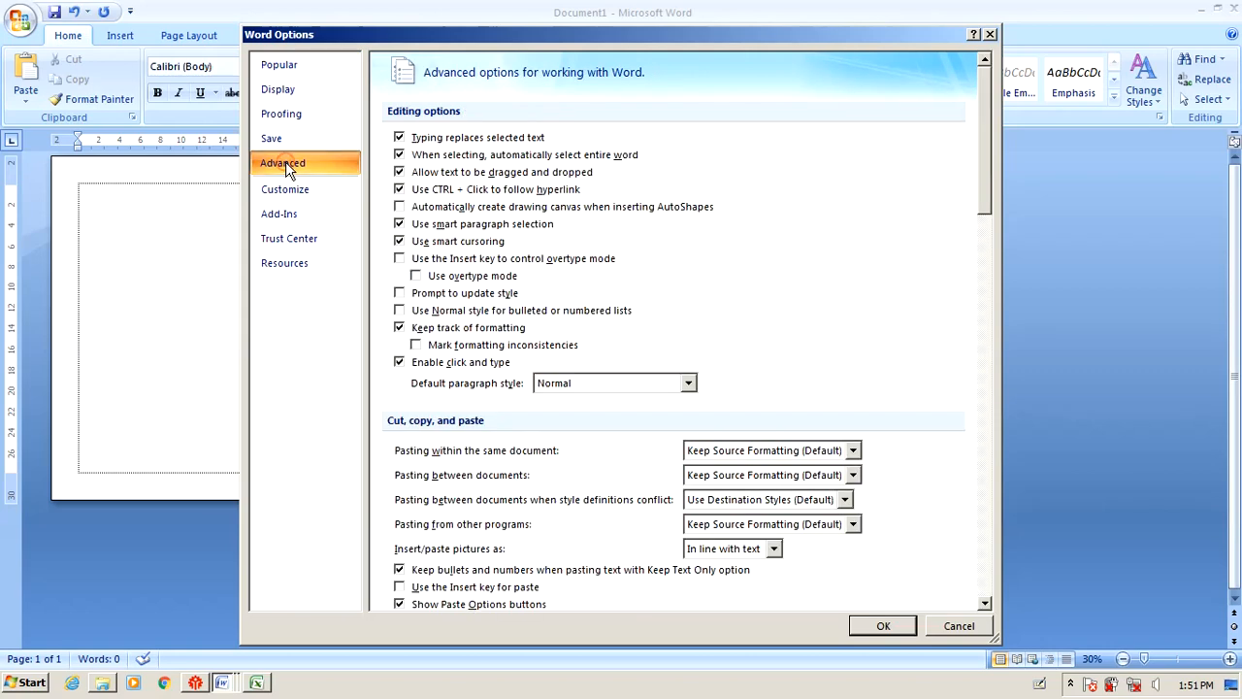
{"action": "scroll", "coordinate": [473, 379], "scroll_direction": "down", "scroll_amount": 8}
{"action": "scroll", "coordinate": [473, 378], "scroll_direction": "down", "scroll_amount": 5}
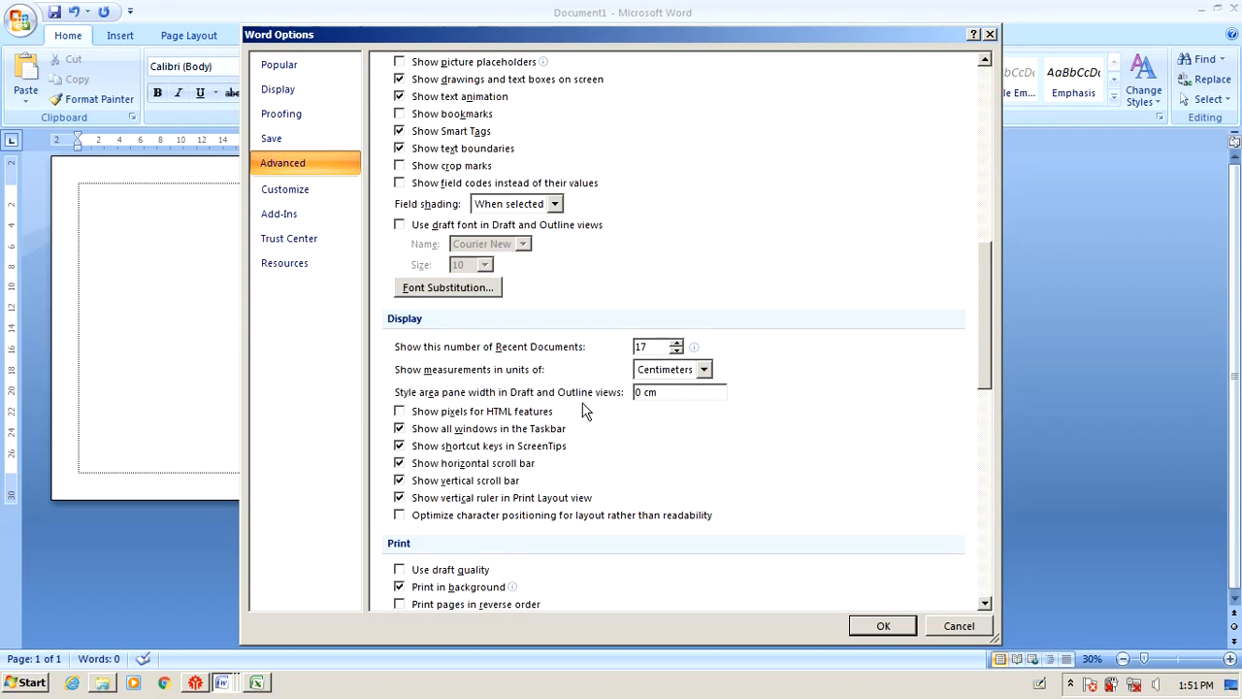
{"action": "left_click", "coordinate": [703, 369]}
{"action": "left_click", "coordinate": [683, 389]}
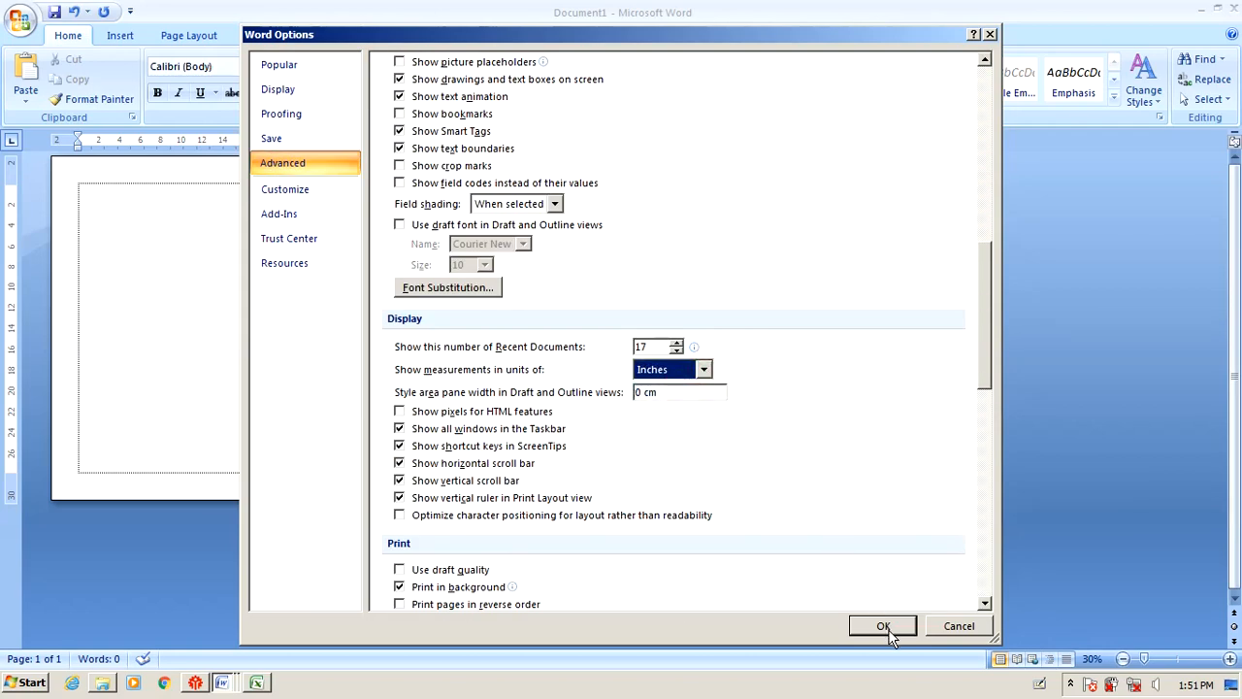
{"action": "left_click", "coordinate": [883, 626]}
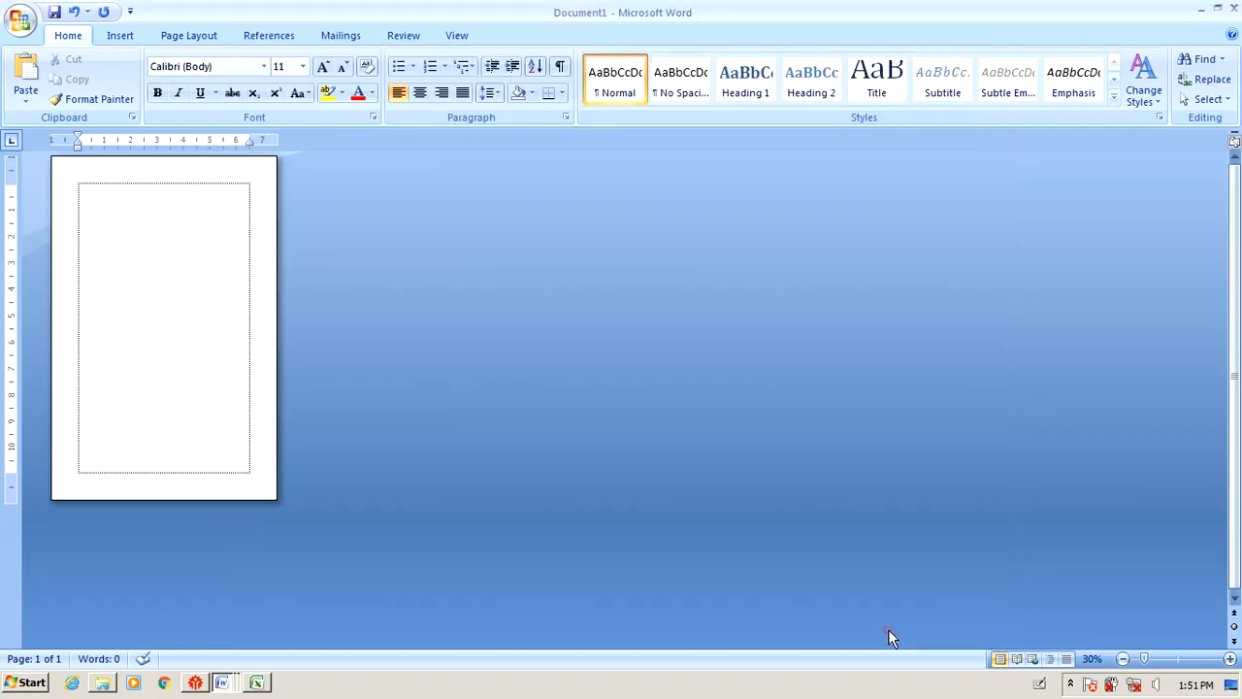
{"action": "left_click", "coordinate": [184, 35]}
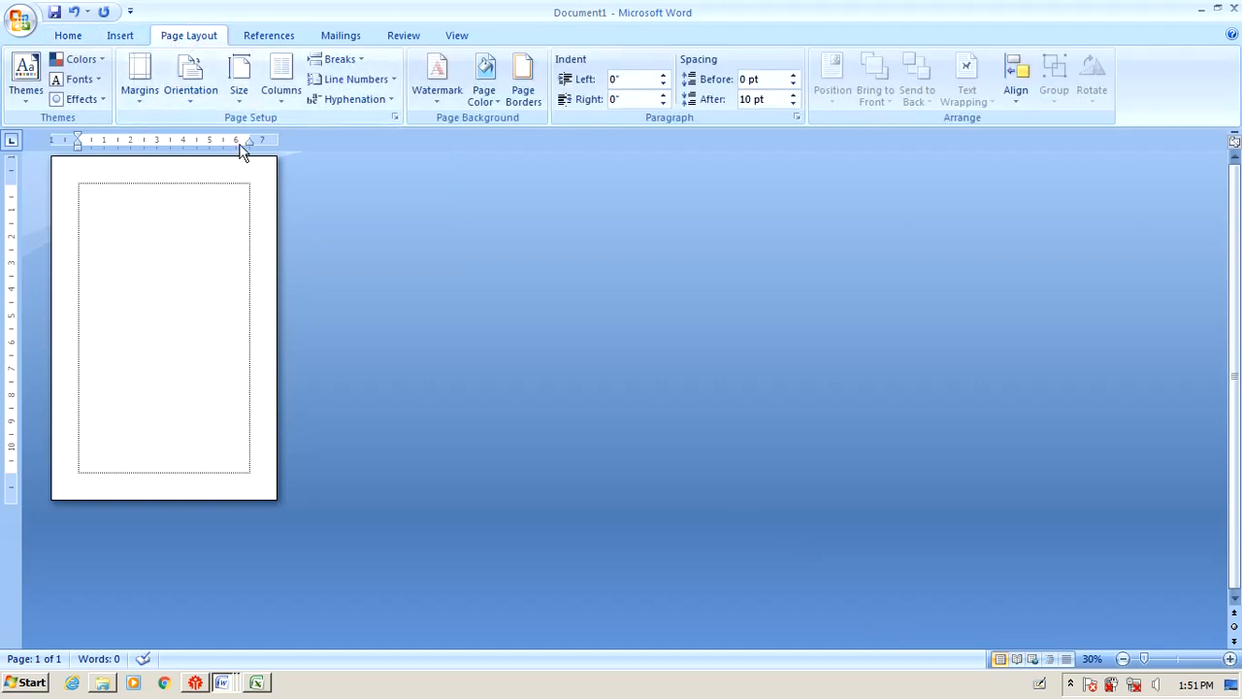
Check the 'Panjang : 33,02 cm' line in the exam instructions, then return to Document1.
{"action": "left_click", "coordinate": [233, 689]}
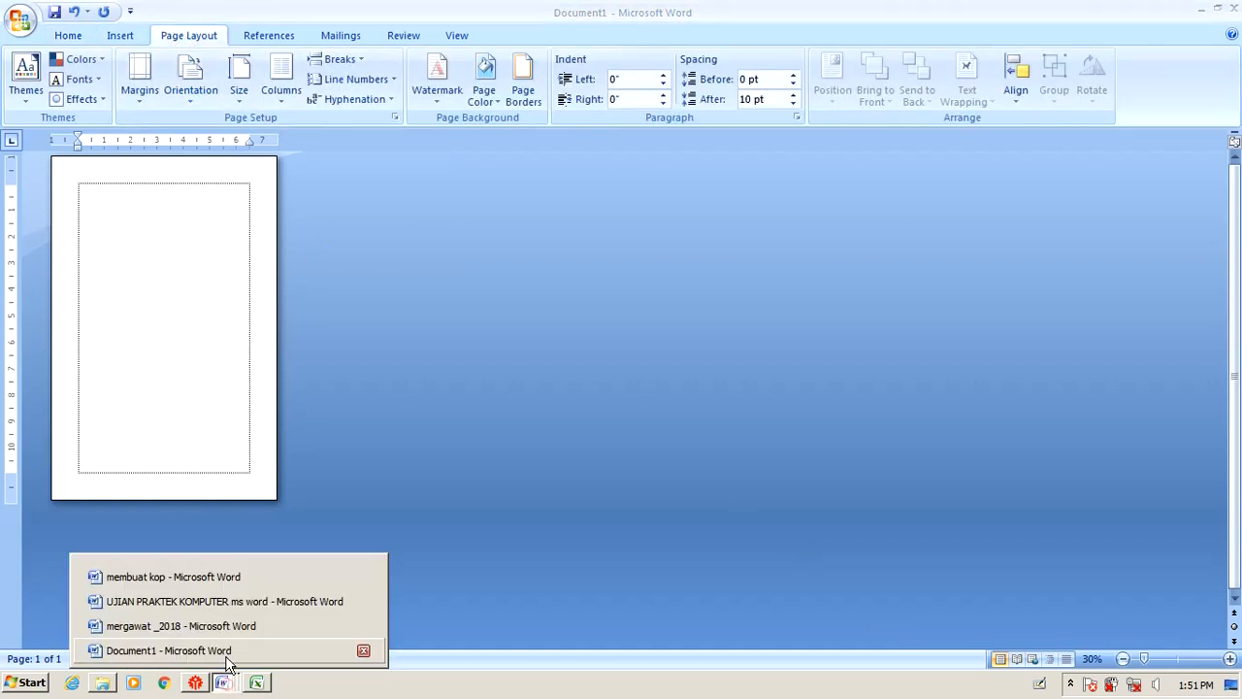
{"action": "left_click", "coordinate": [208, 606]}
{"action": "triple_click", "coordinate": [864, 335]}
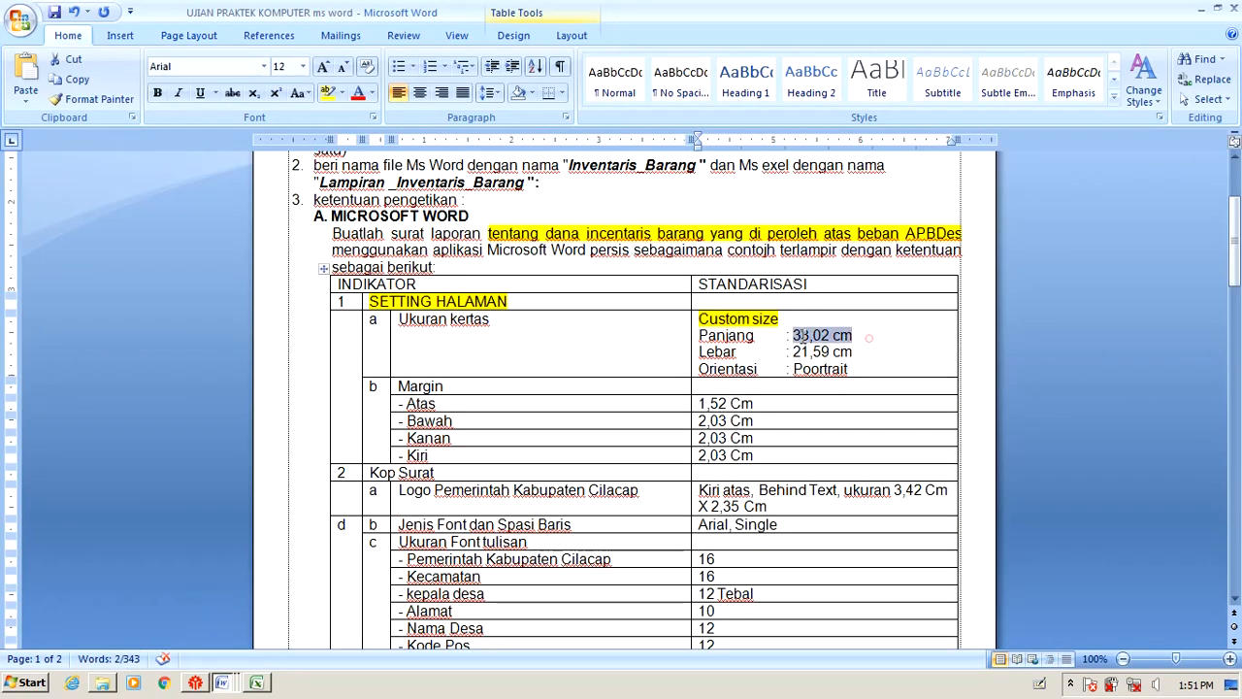
{"action": "left_click", "coordinate": [223, 683]}
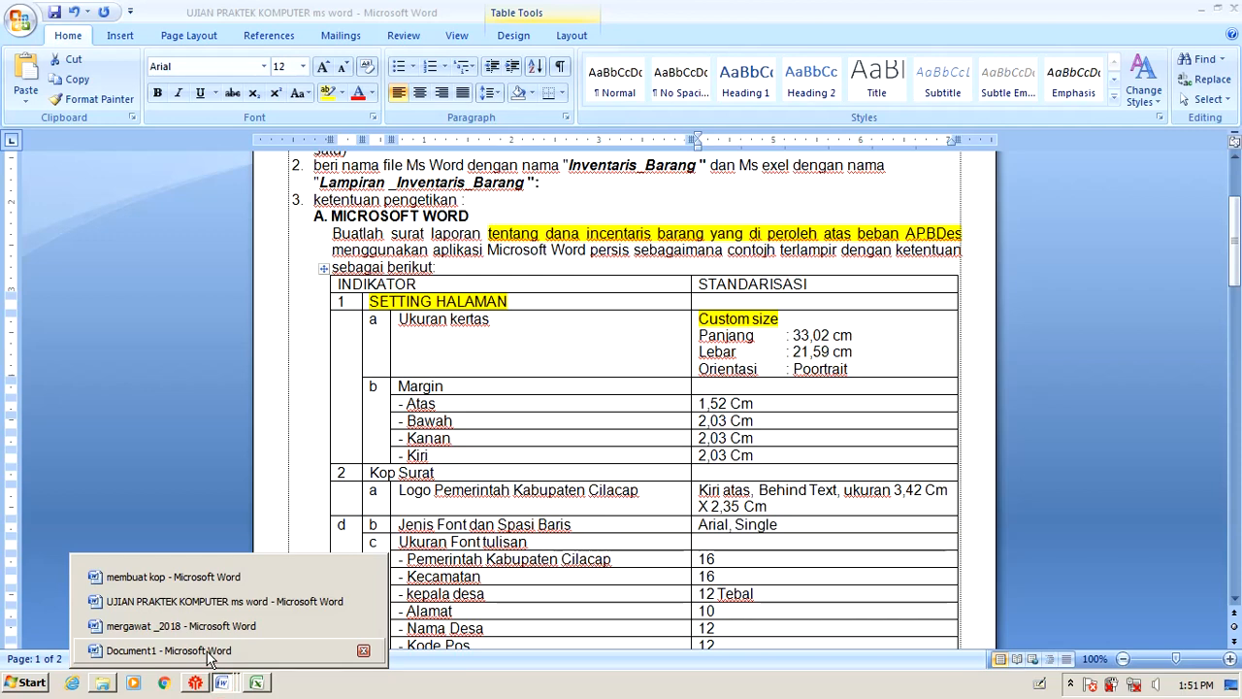
{"action": "left_click", "coordinate": [208, 603]}
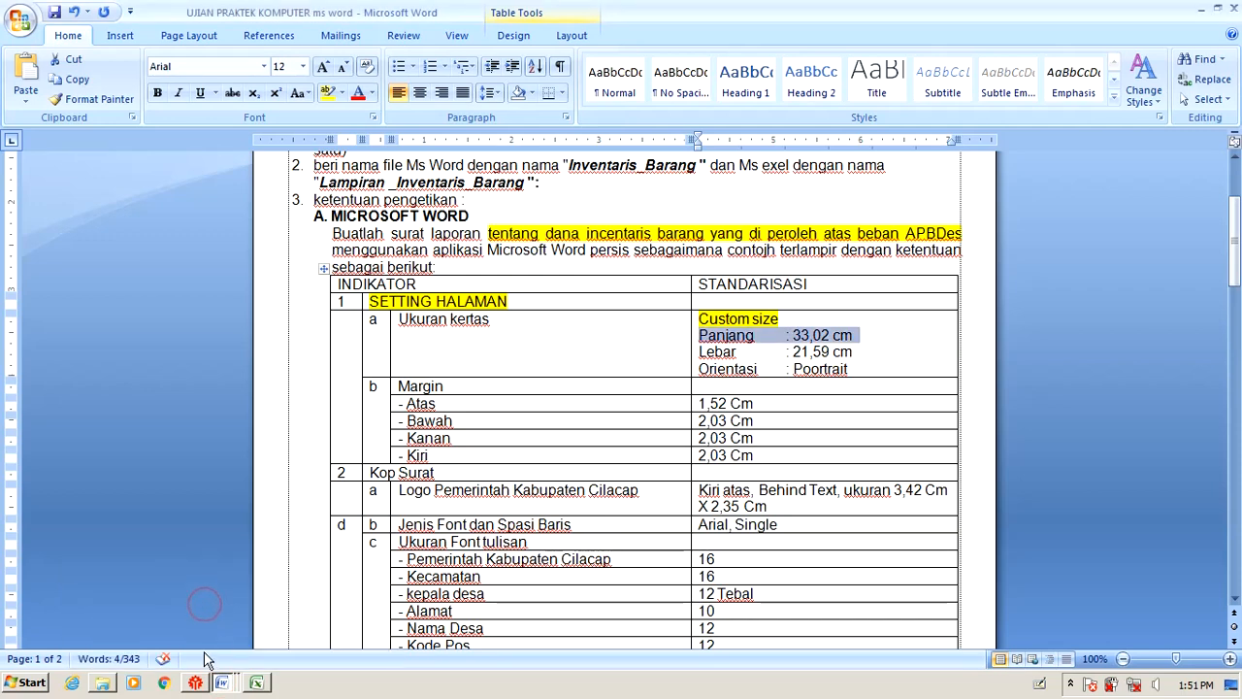
{"action": "left_click", "coordinate": [222, 683]}
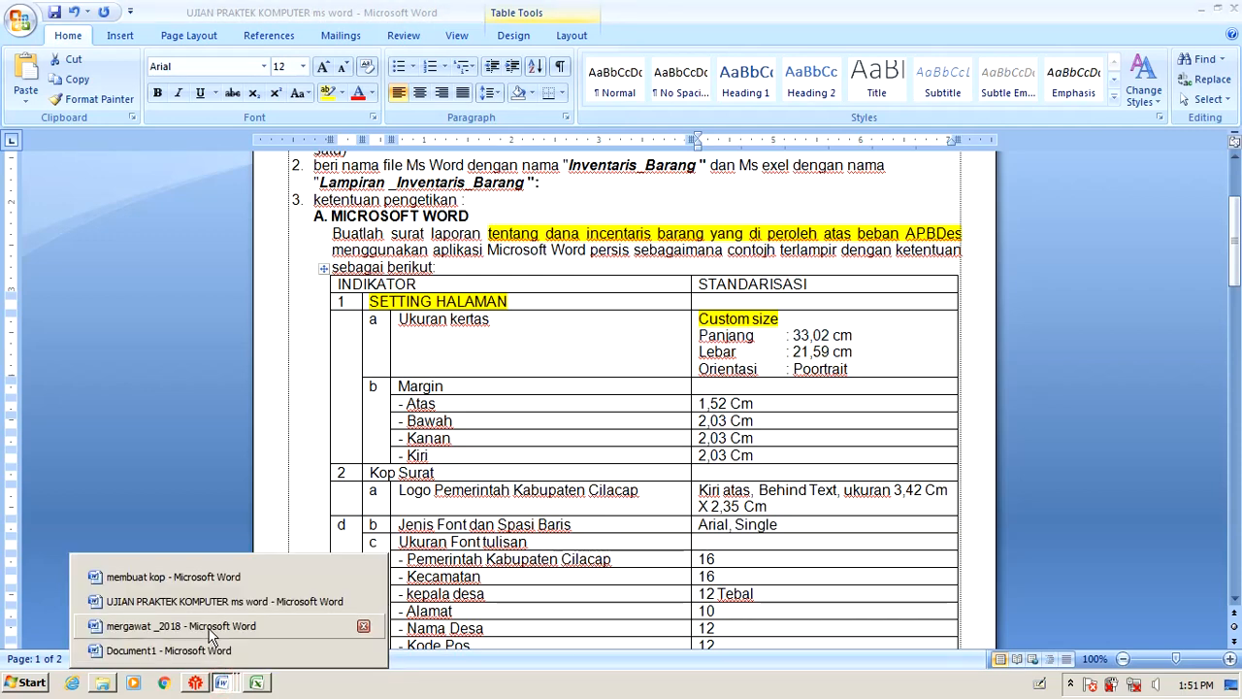
{"action": "left_click", "coordinate": [211, 651]}
{"action": "left_click", "coordinate": [439, 381]}
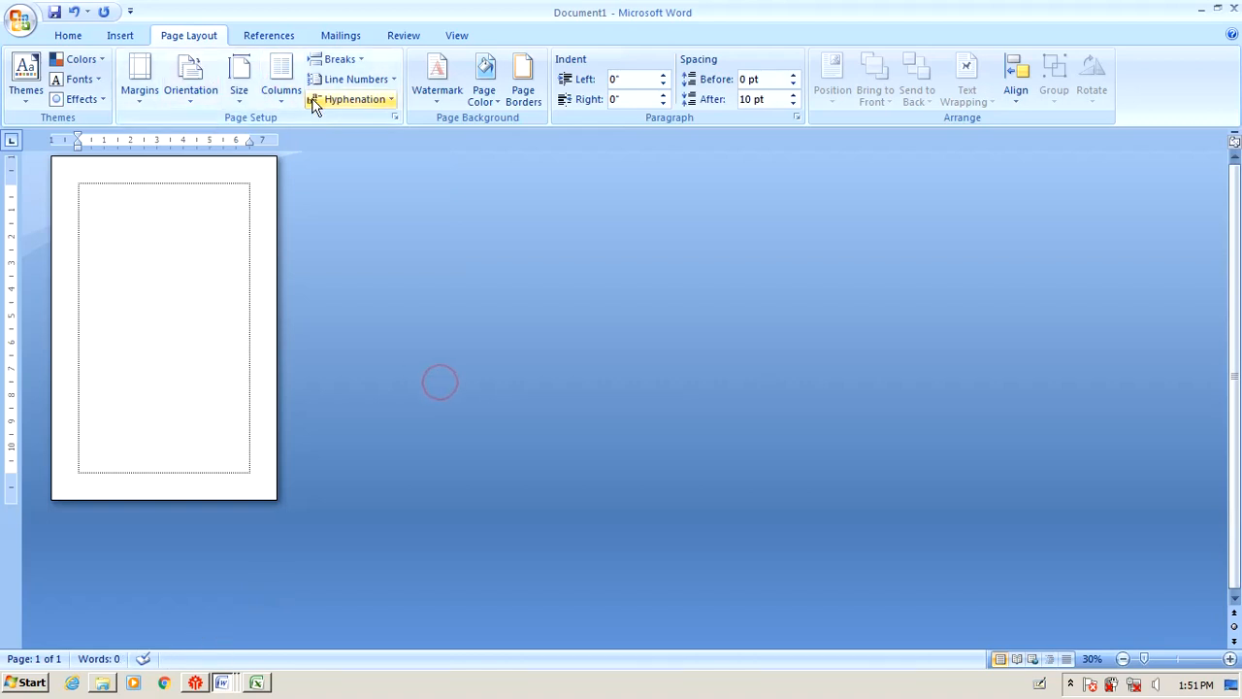
Try a Custom paper width of 33.02 in Page Setup and dismiss the 0.1–22 inch range warning.
{"action": "left_click", "coordinate": [394, 117]}
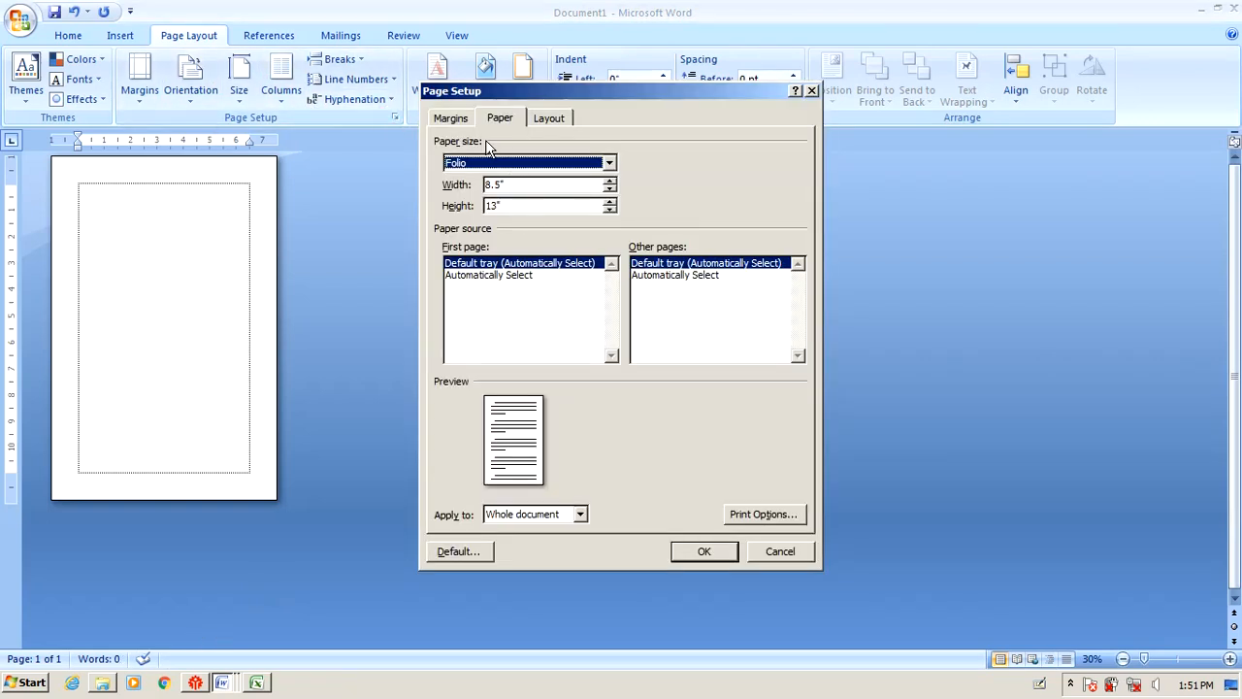
{"action": "left_click_drag", "start_coordinate": [512, 184], "coordinate": [479, 185]}
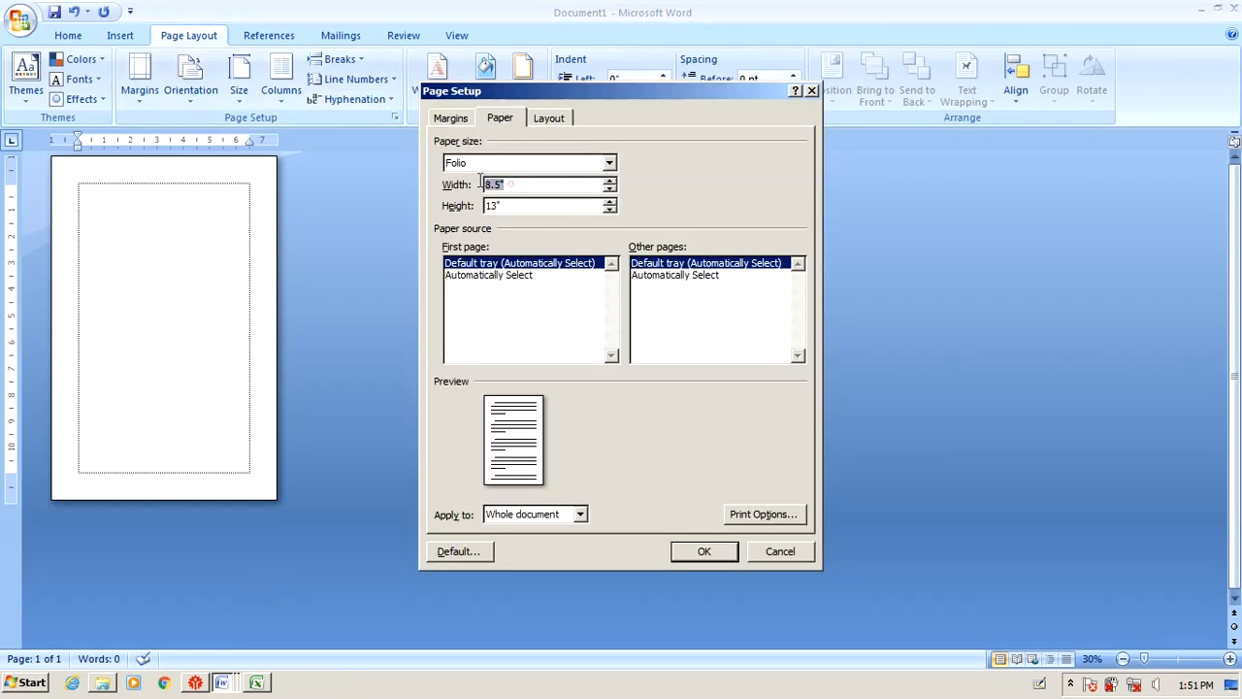
{"action": "left_click", "coordinate": [610, 163]}
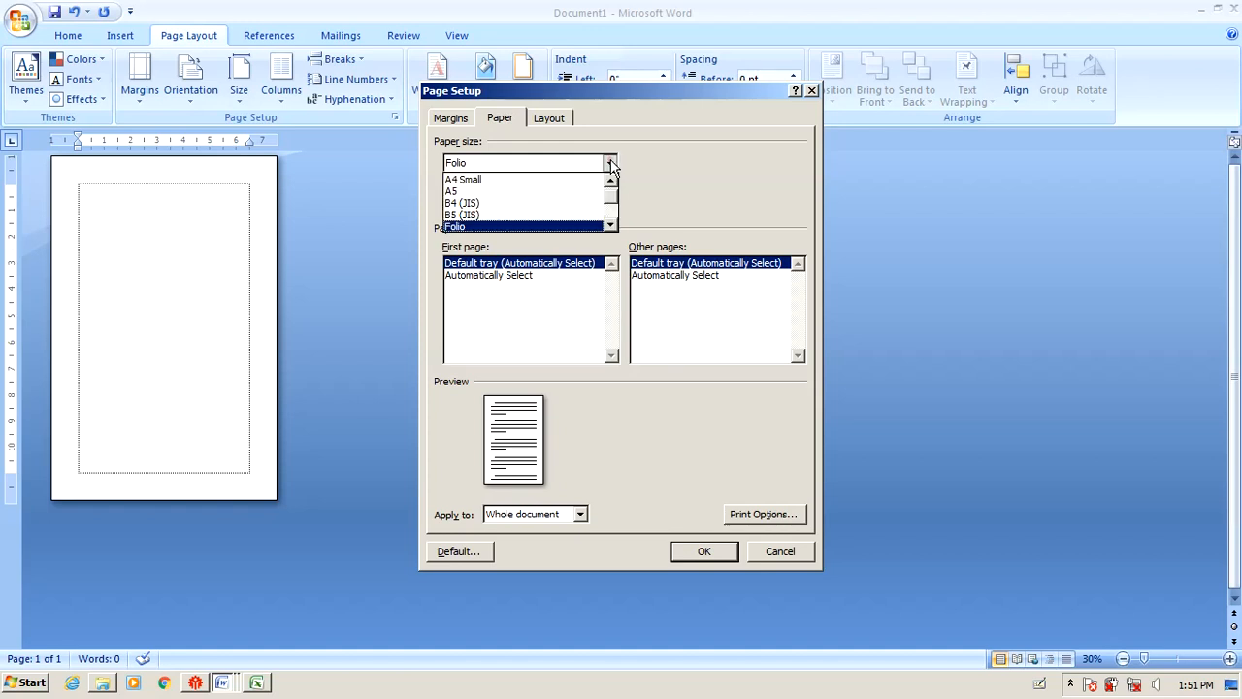
{"action": "left_click_drag", "start_coordinate": [613, 197], "coordinate": [609, 231]}
{"action": "left_click", "coordinate": [533, 229]}
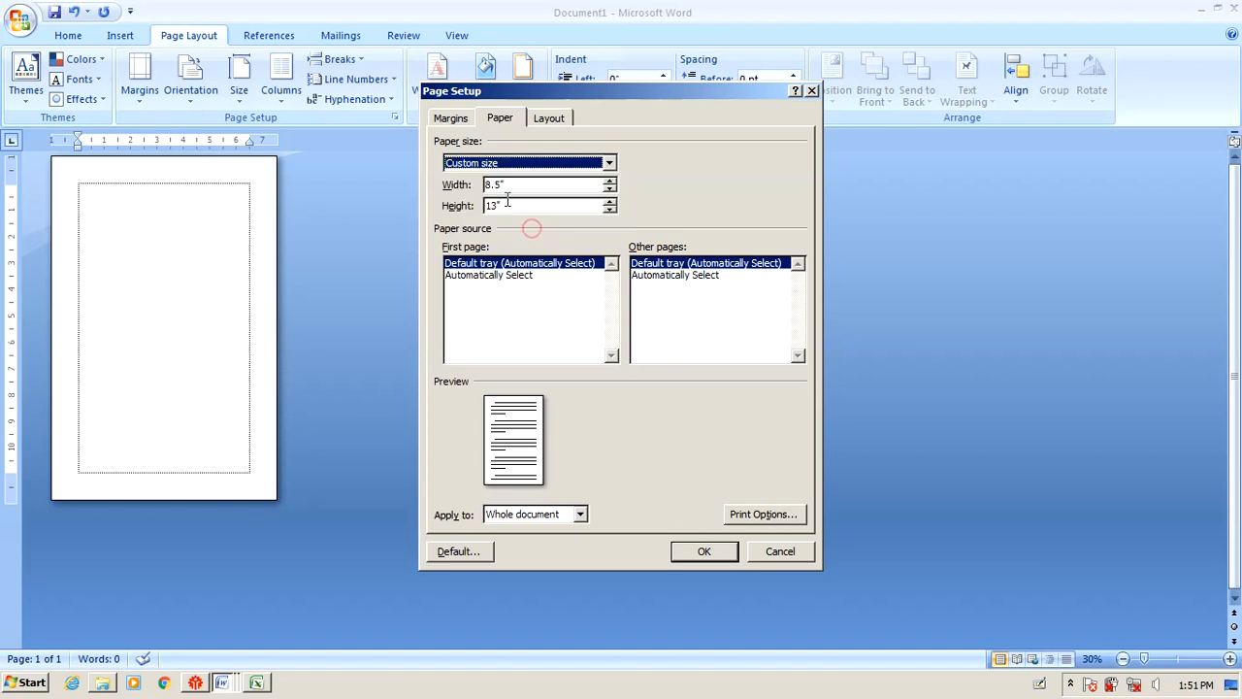
{"action": "left_click_drag", "start_coordinate": [507, 184], "coordinate": [472, 178]}
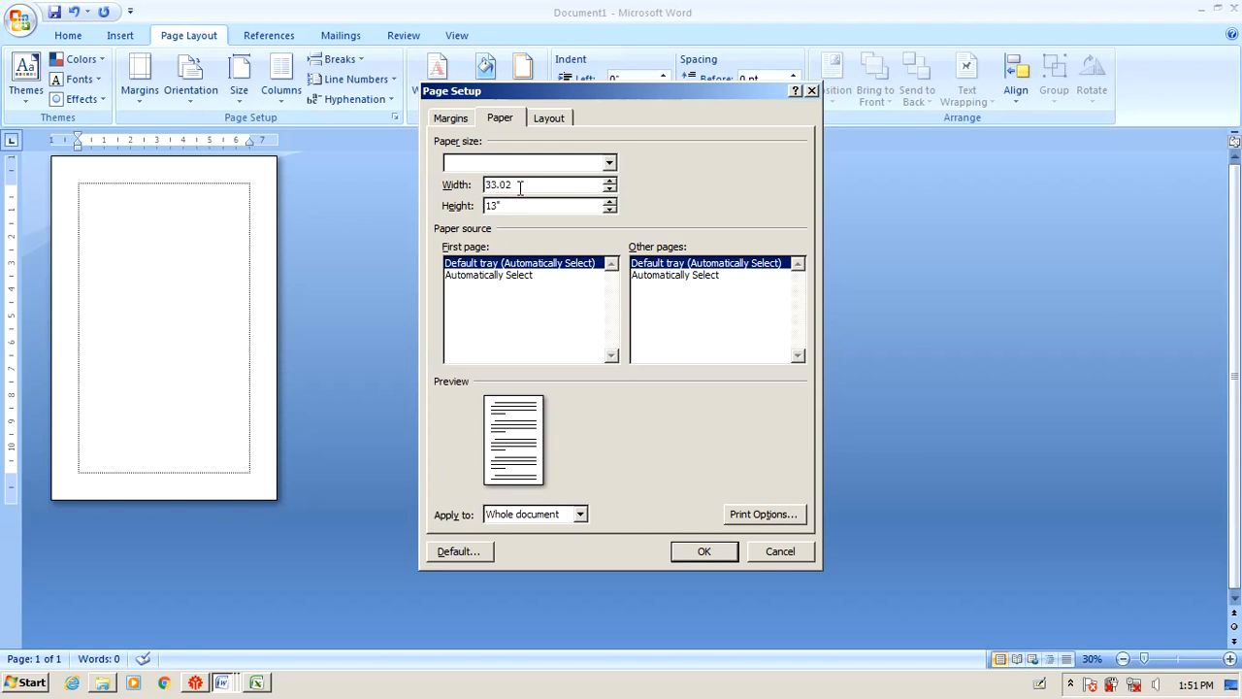
{"action": "key", "text": "Tab"}
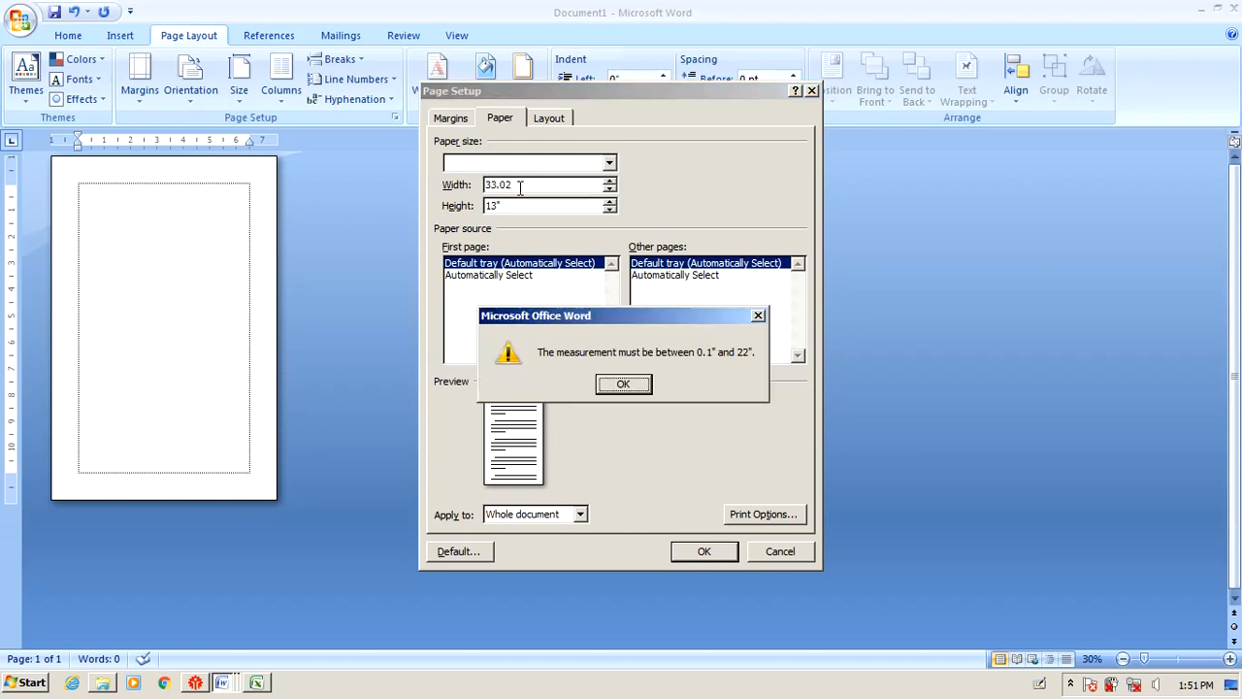
{"action": "left_click", "coordinate": [629, 381]}
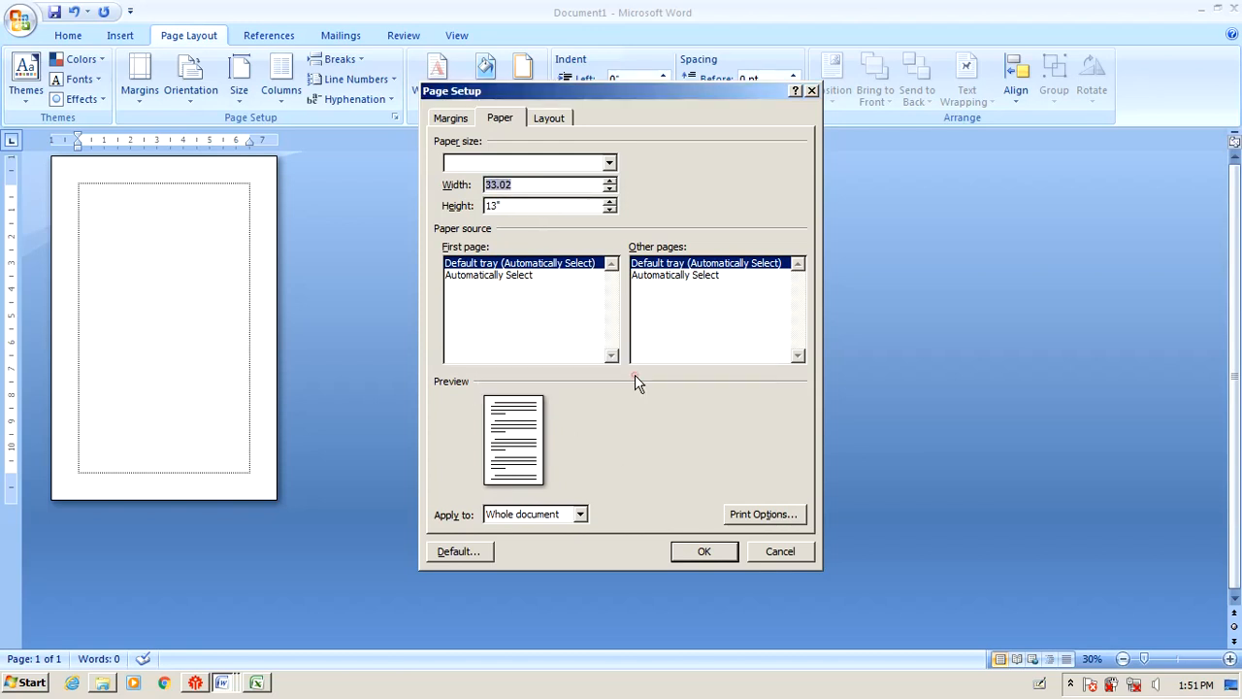
Cancel Page Setup and switch measurement units to Centimeters in Word Options > Advanced.
{"action": "left_click", "coordinate": [782, 552]}
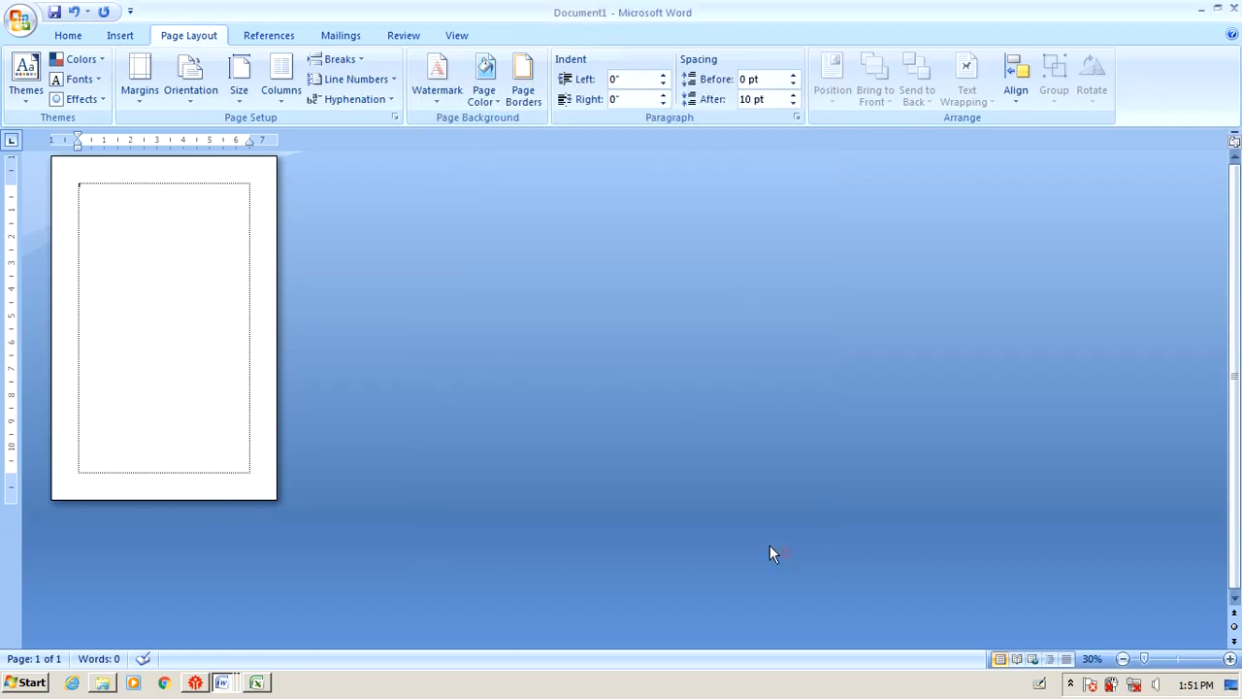
{"action": "left_click", "coordinate": [23, 22]}
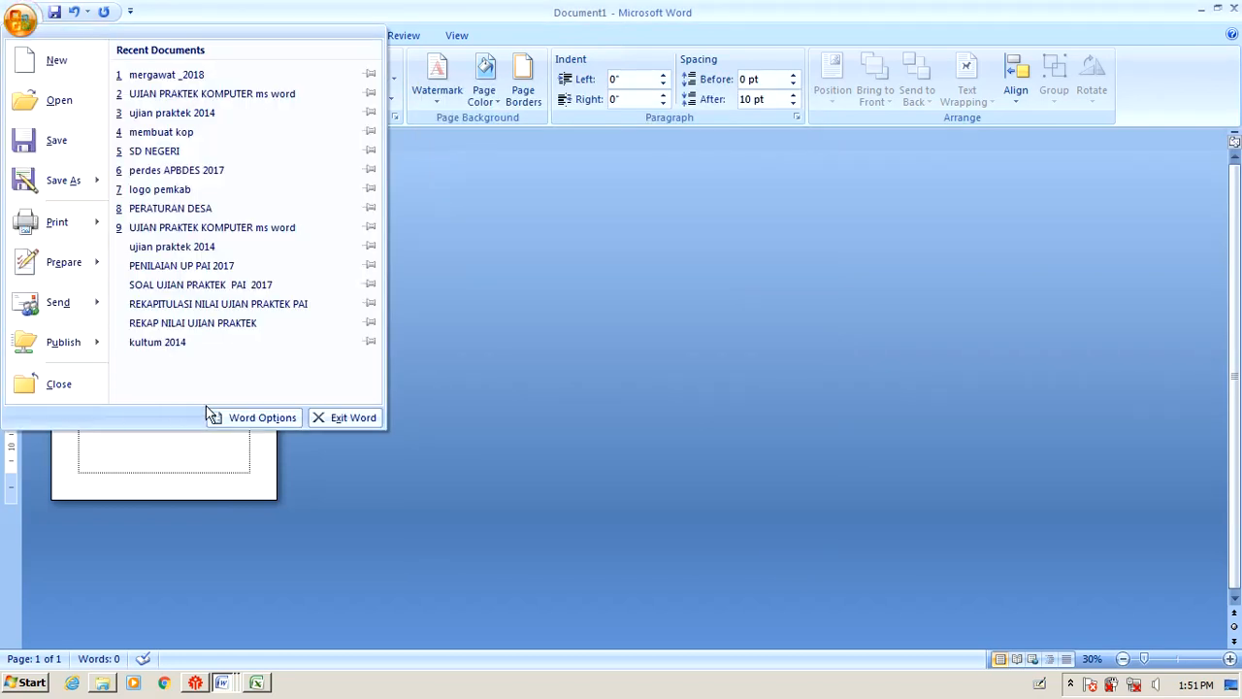
{"action": "left_click", "coordinate": [250, 423]}
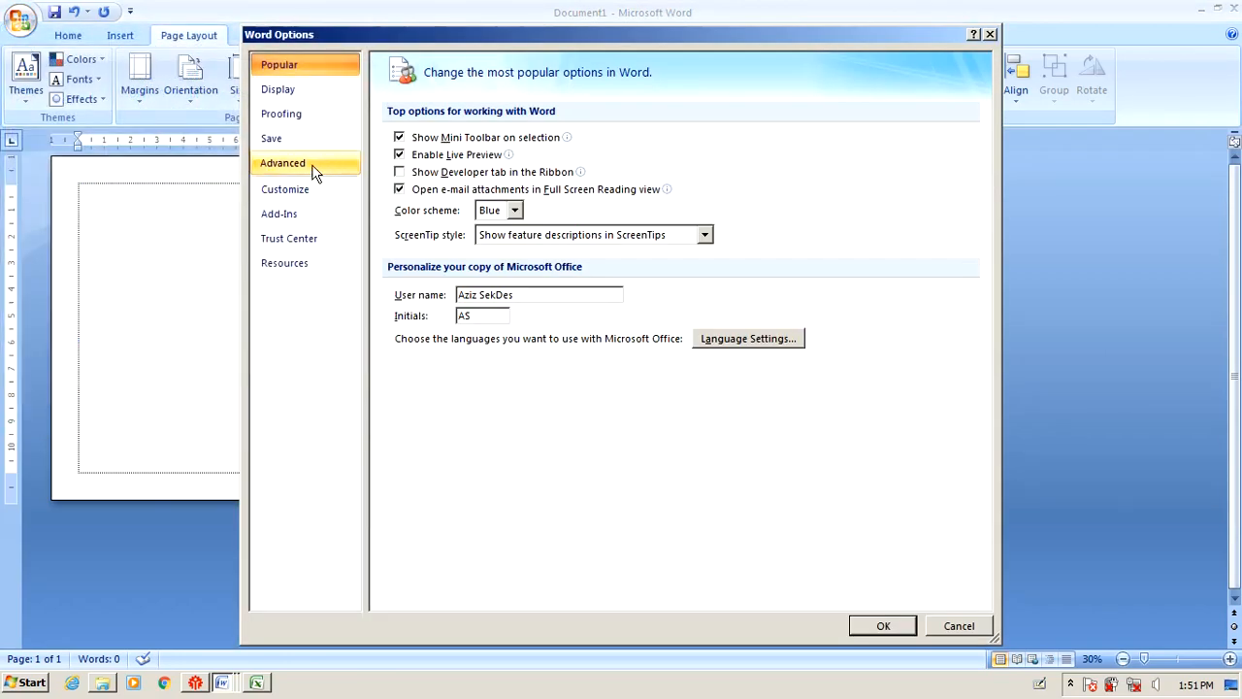
{"action": "left_click", "coordinate": [315, 167]}
{"action": "left_click_drag", "start_coordinate": [985, 173], "coordinate": [971, 344]}
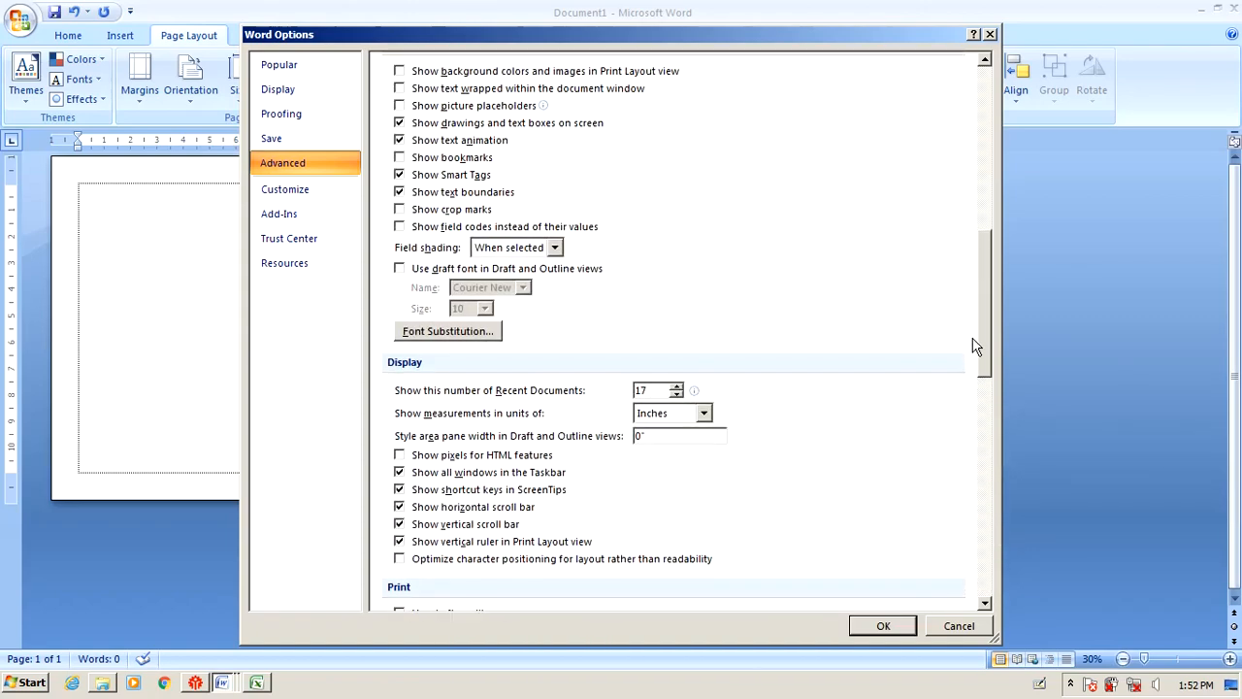
{"action": "left_click", "coordinate": [705, 417]}
{"action": "left_click", "coordinate": [690, 453]}
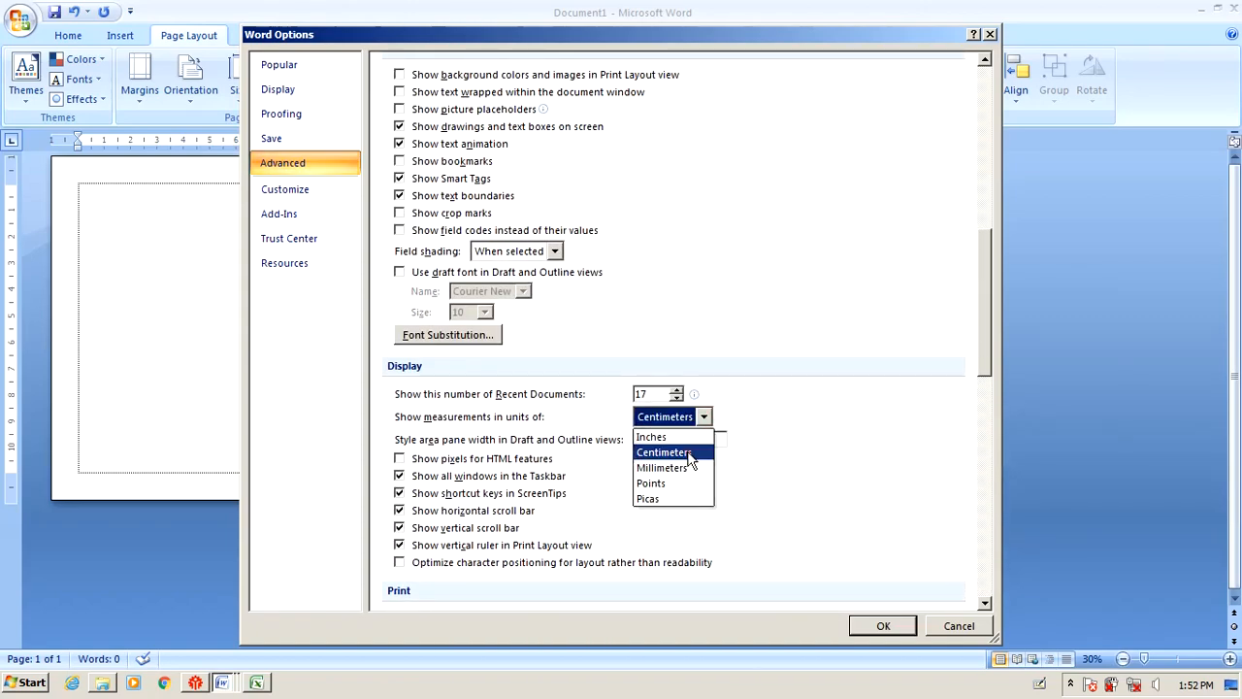
{"action": "left_click", "coordinate": [883, 626]}
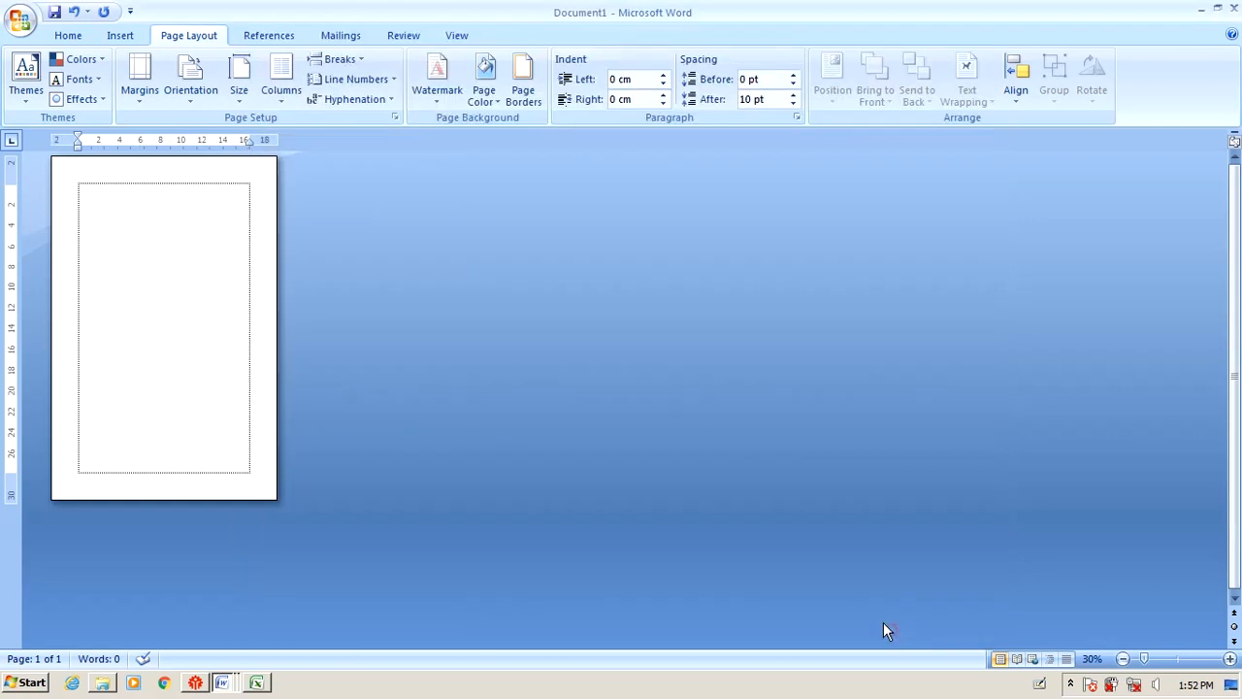
{"action": "left_click", "coordinate": [201, 228]}
{"action": "scroll", "coordinate": [203, 228], "scroll_direction": "up", "scroll_amount": 2}
Bring up the UJIAN PRAKTEK document and highlight the Panjang, Lebar and Orientasi lines yellow.
{"action": "scroll", "coordinate": [203, 228], "scroll_direction": "up", "scroll_amount": 3}
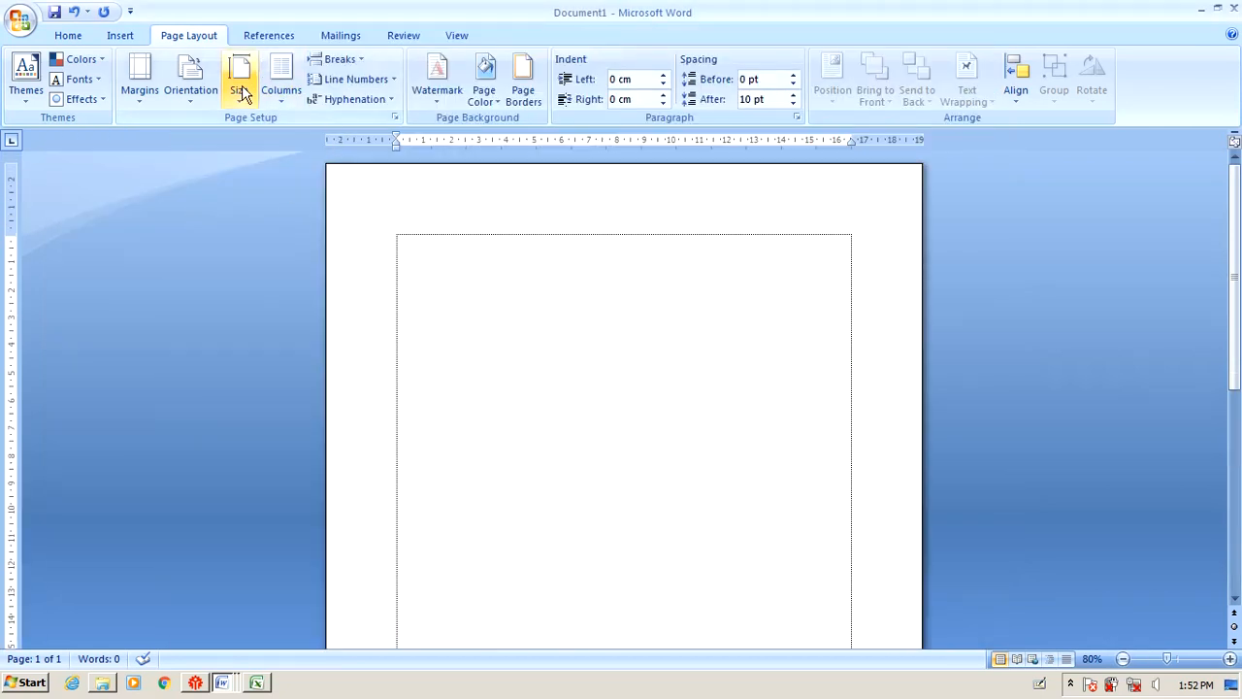
{"action": "left_click", "coordinate": [222, 682]}
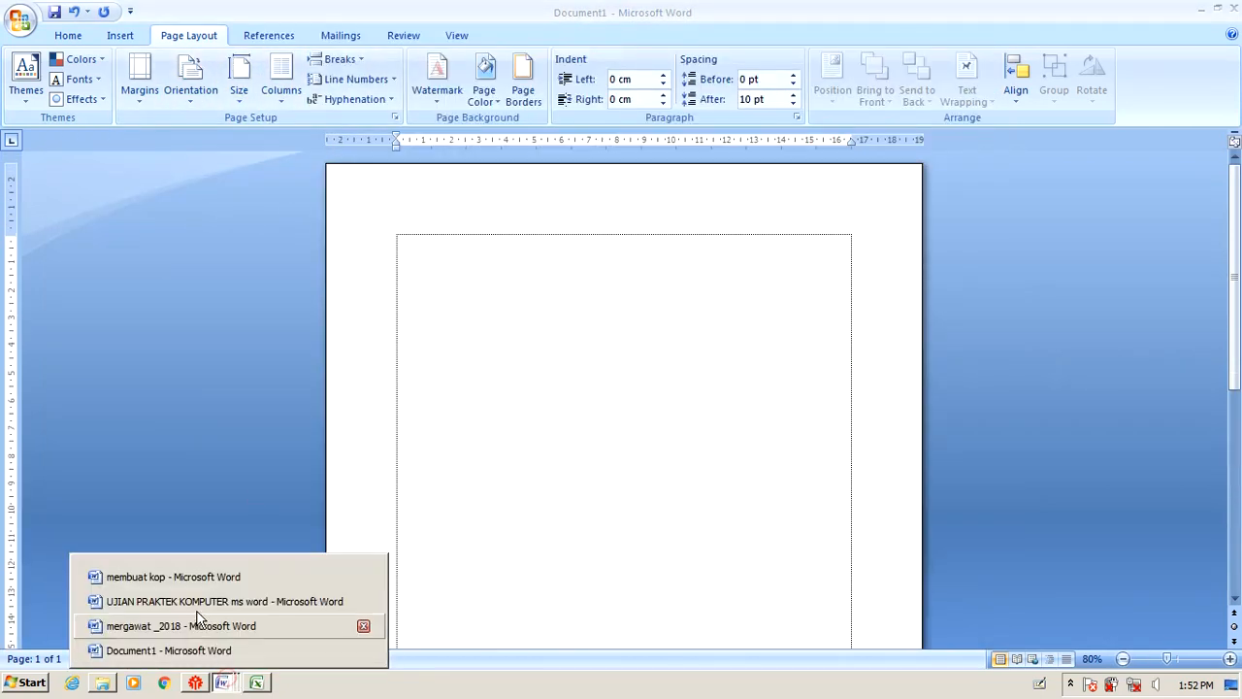
{"action": "left_click", "coordinate": [196, 599]}
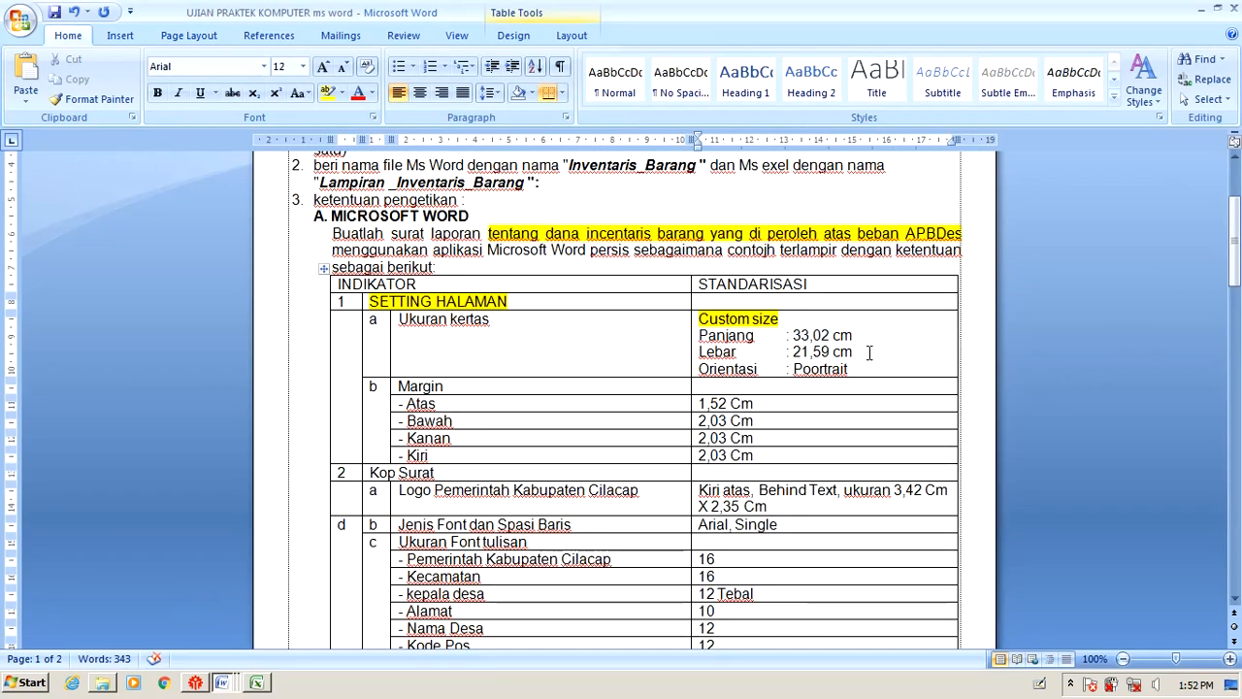
{"action": "left_click_drag", "start_coordinate": [871, 351], "coordinate": [701, 351]}
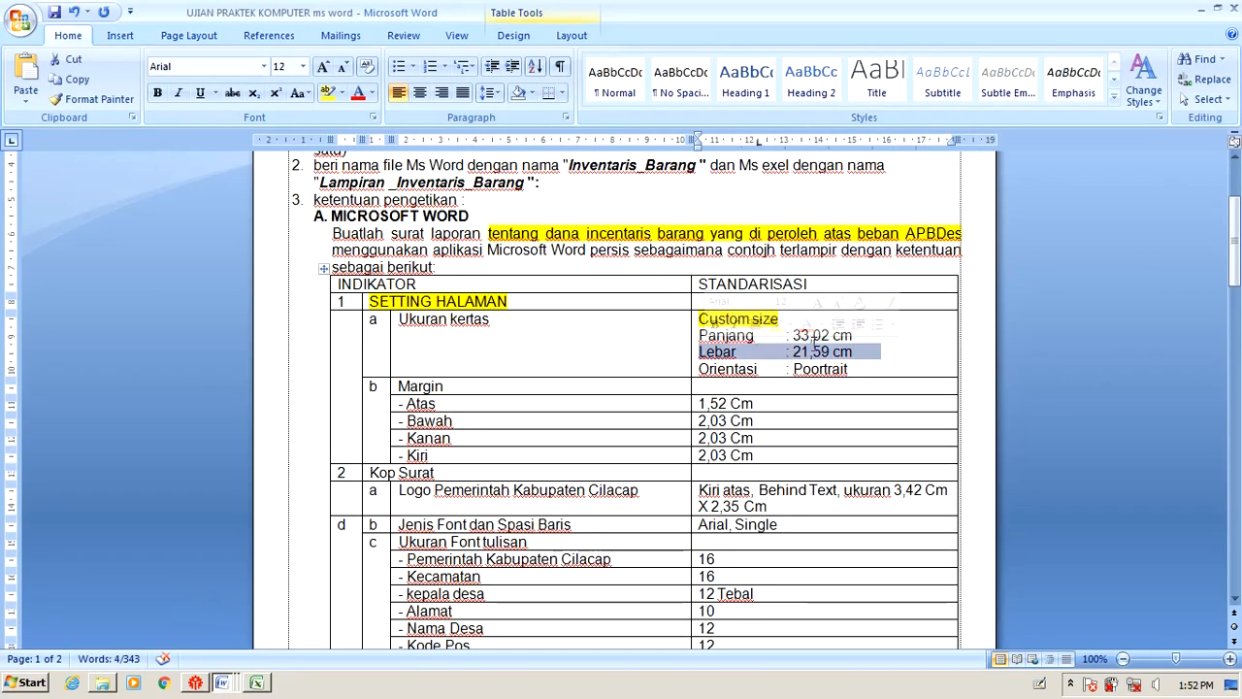
{"action": "left_click_drag", "start_coordinate": [849, 369], "coordinate": [703, 335]}
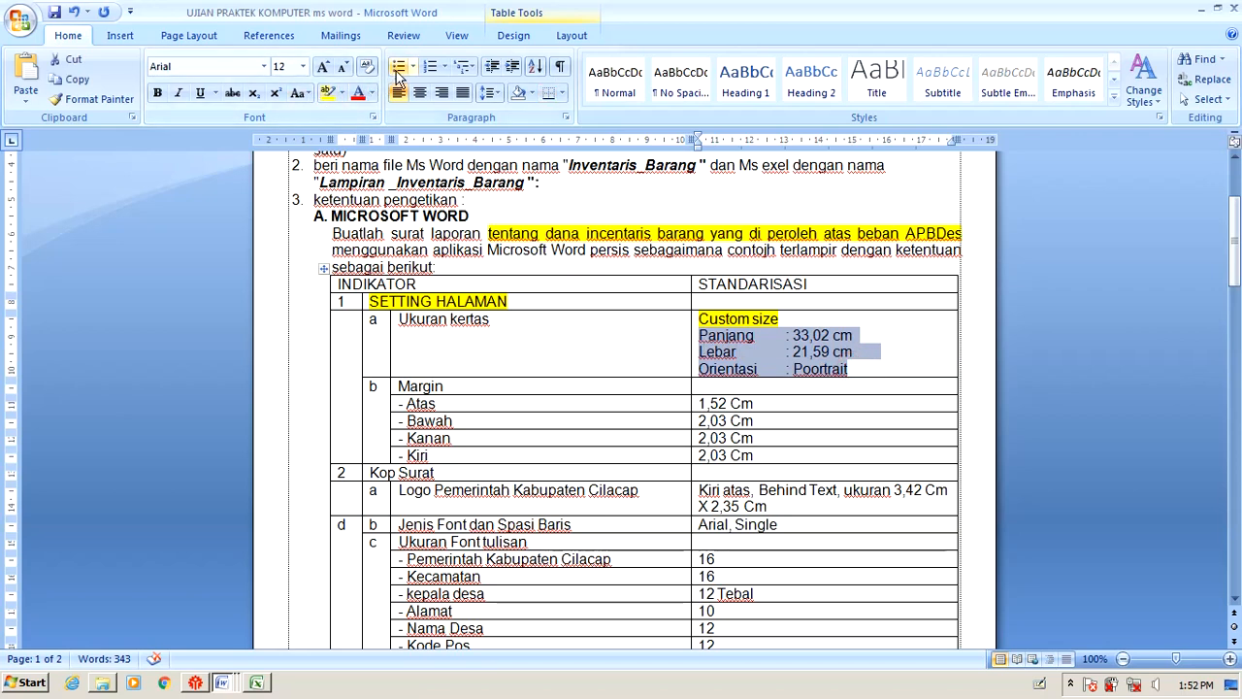
{"action": "left_click", "coordinate": [328, 92]}
Select the word Poortrait, then switch back to Document1.
{"action": "left_click", "coordinate": [813, 354]}
{"action": "double_click", "coordinate": [820, 369]}
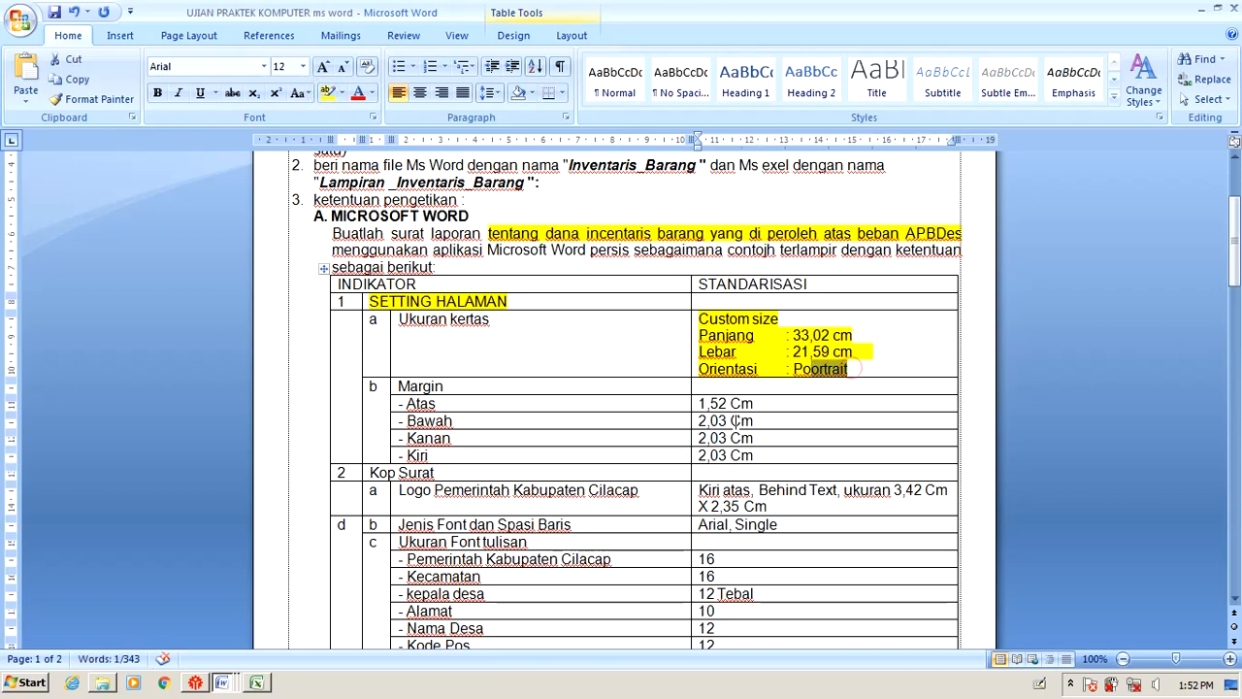
{"action": "key", "text": "alt+Tab"}
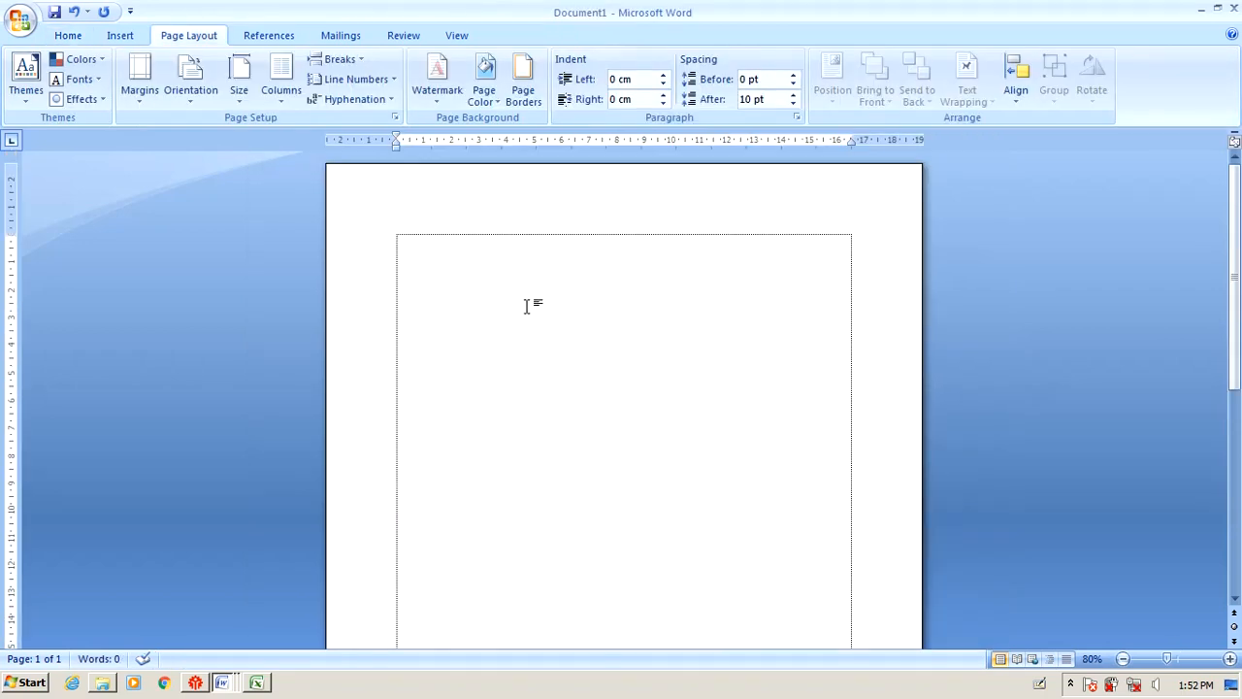
{"action": "left_click", "coordinate": [194, 97]}
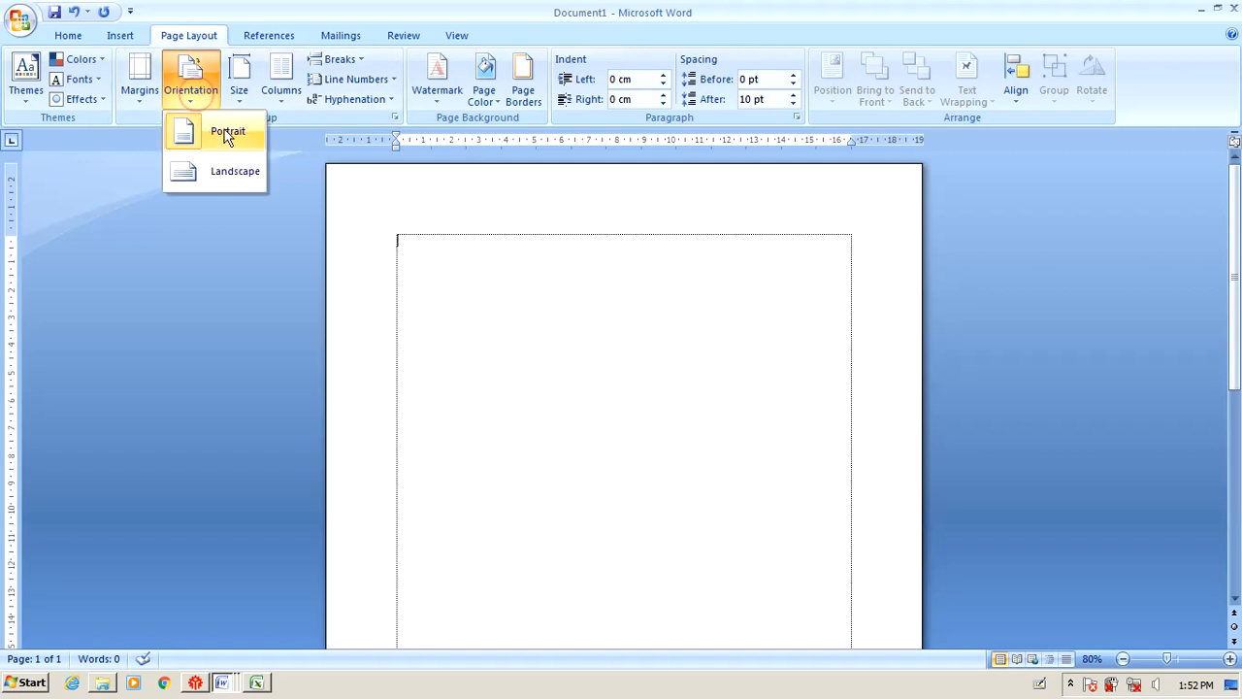
{"action": "left_click", "coordinate": [223, 184]}
{"action": "scroll", "coordinate": [222, 185], "scroll_direction": "down", "scroll_amount": 4, "text": "ctrl"}
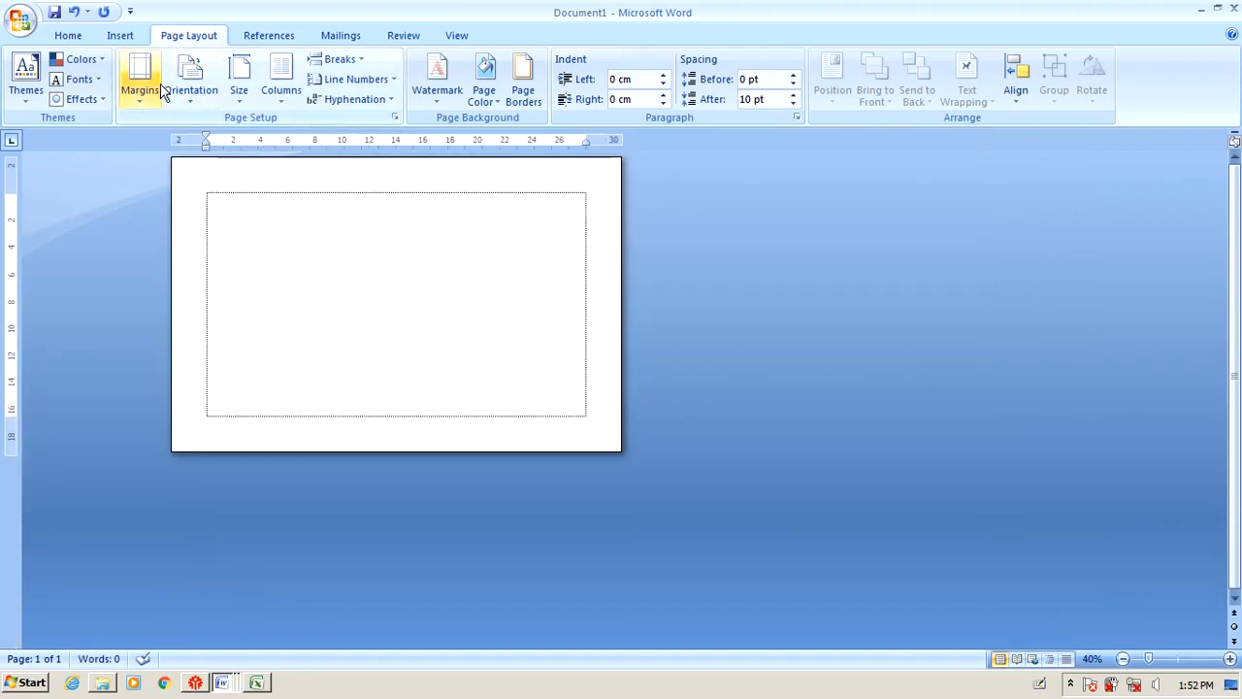
{"action": "left_click", "coordinate": [190, 83]}
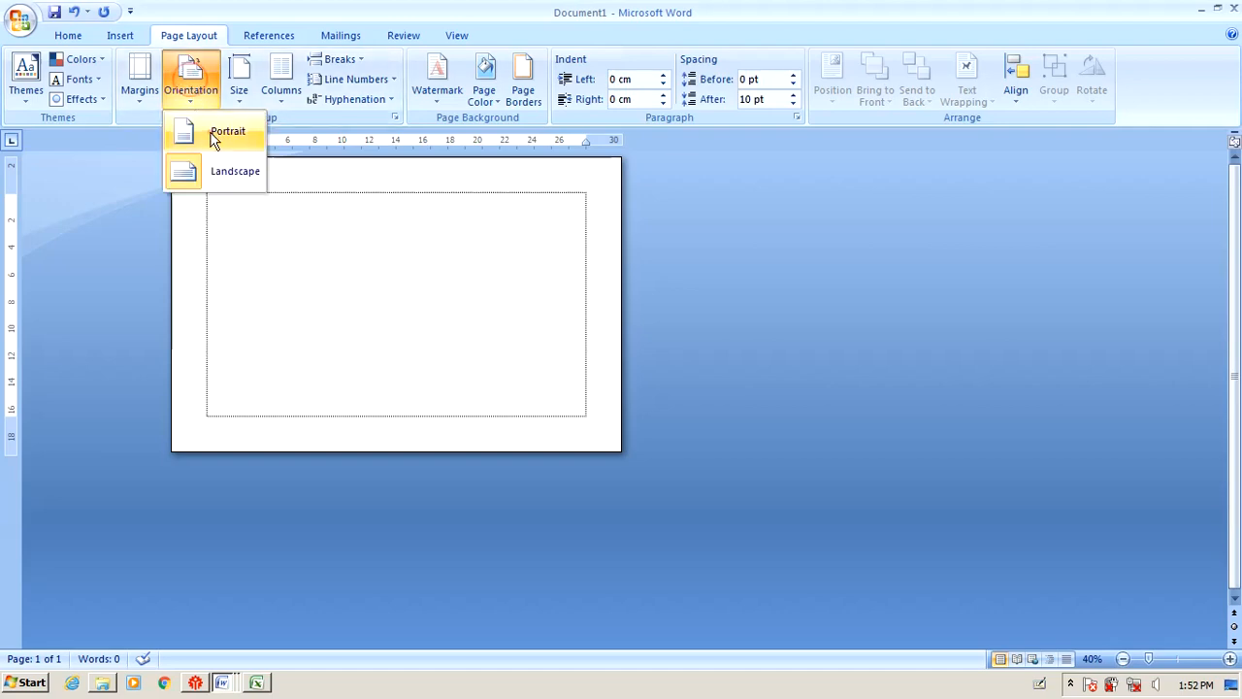
{"action": "left_click", "coordinate": [210, 132]}
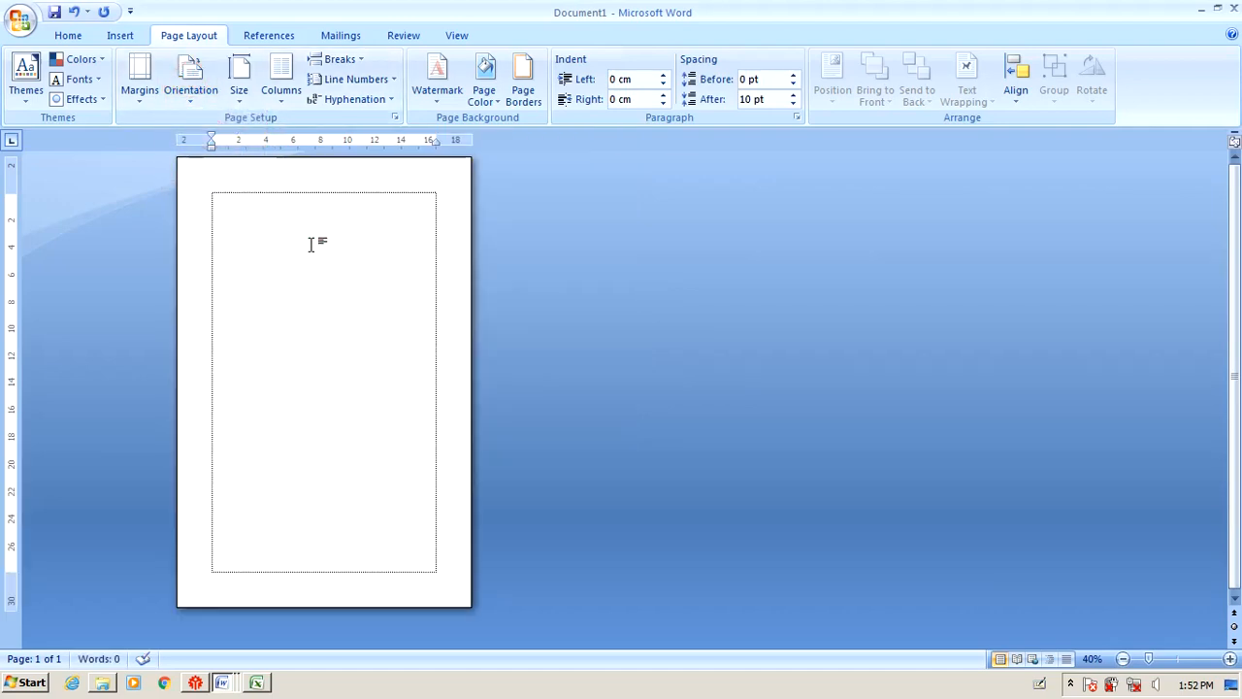
{"action": "scroll", "coordinate": [310, 243], "scroll_direction": "up", "scroll_amount": 4, "text": "ctrl"}
{"action": "key", "text": "alt+Tab"}
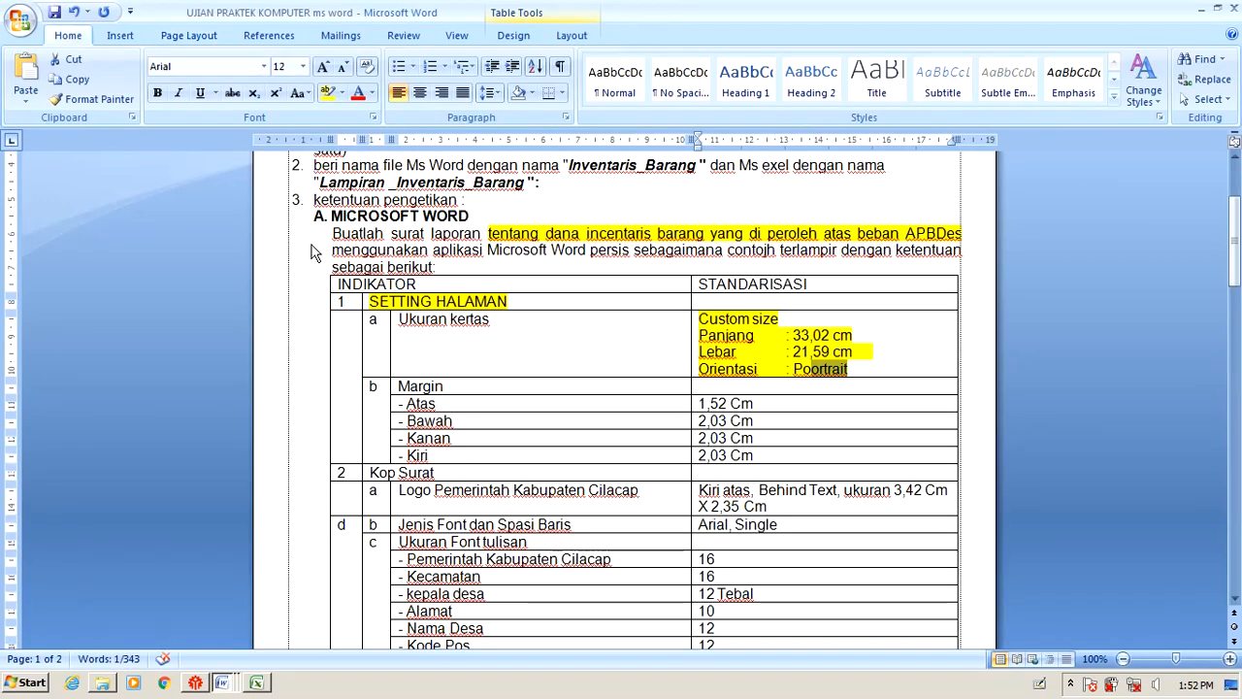
{"action": "key", "text": "alt+Tab"}
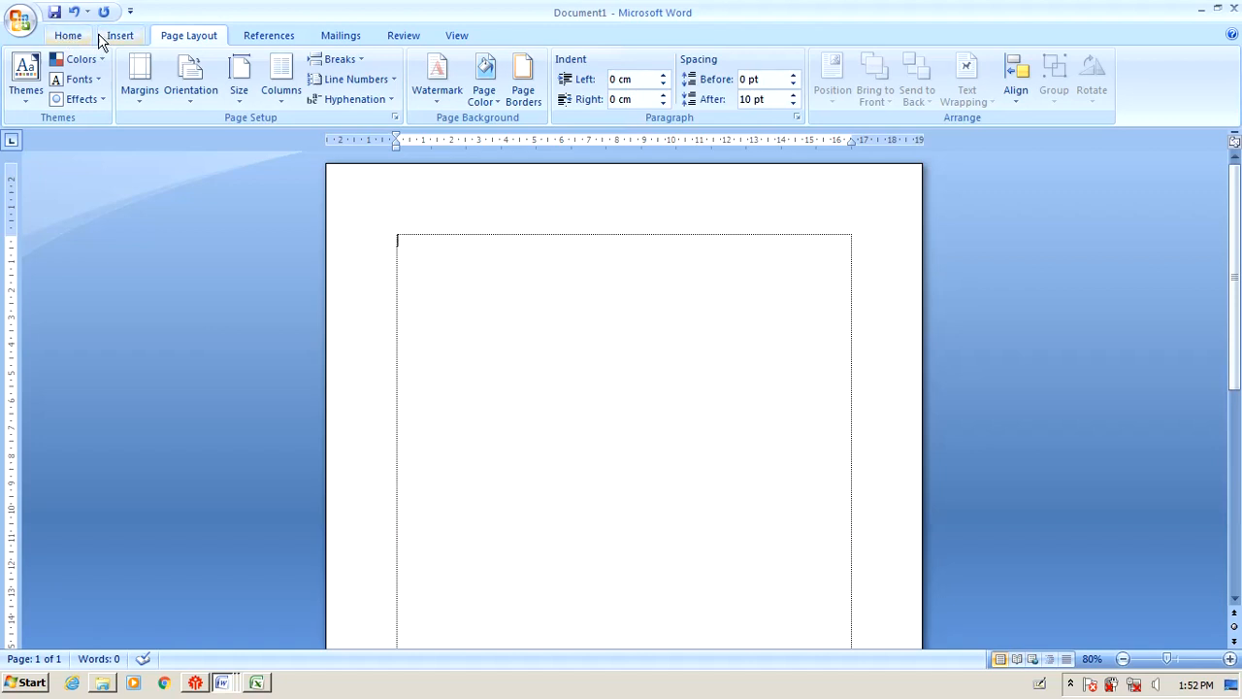
{"action": "left_click", "coordinate": [394, 117]}
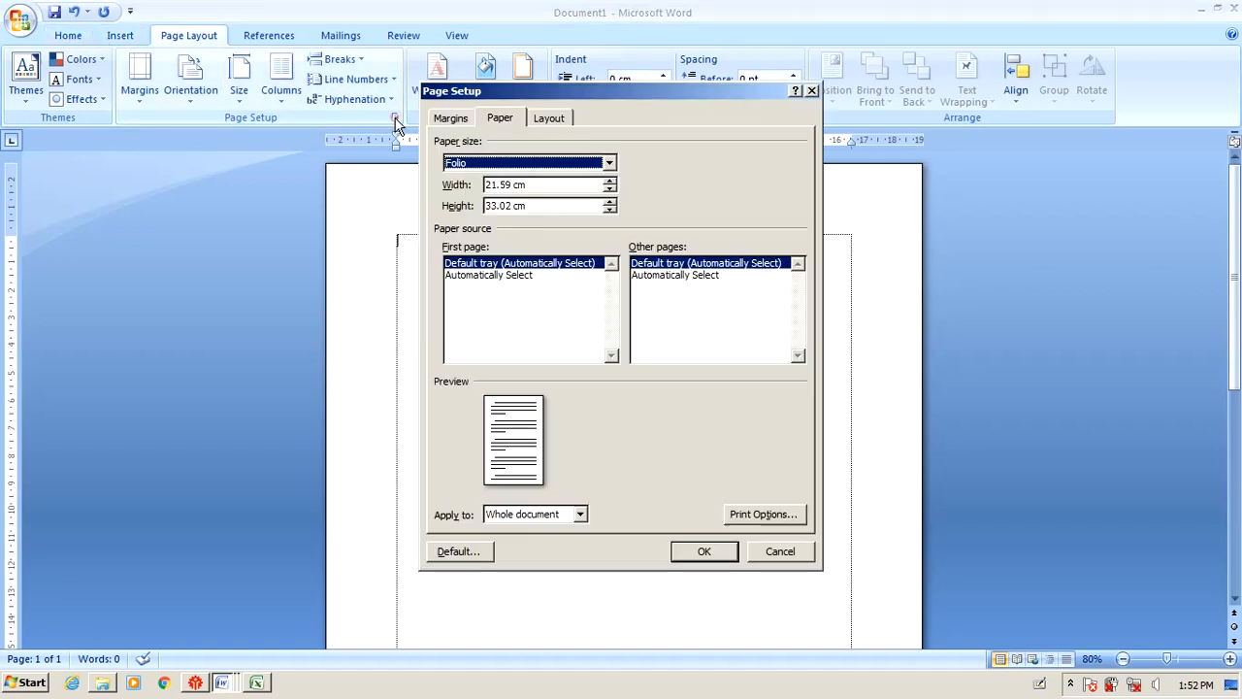
{"action": "left_click", "coordinate": [501, 186]}
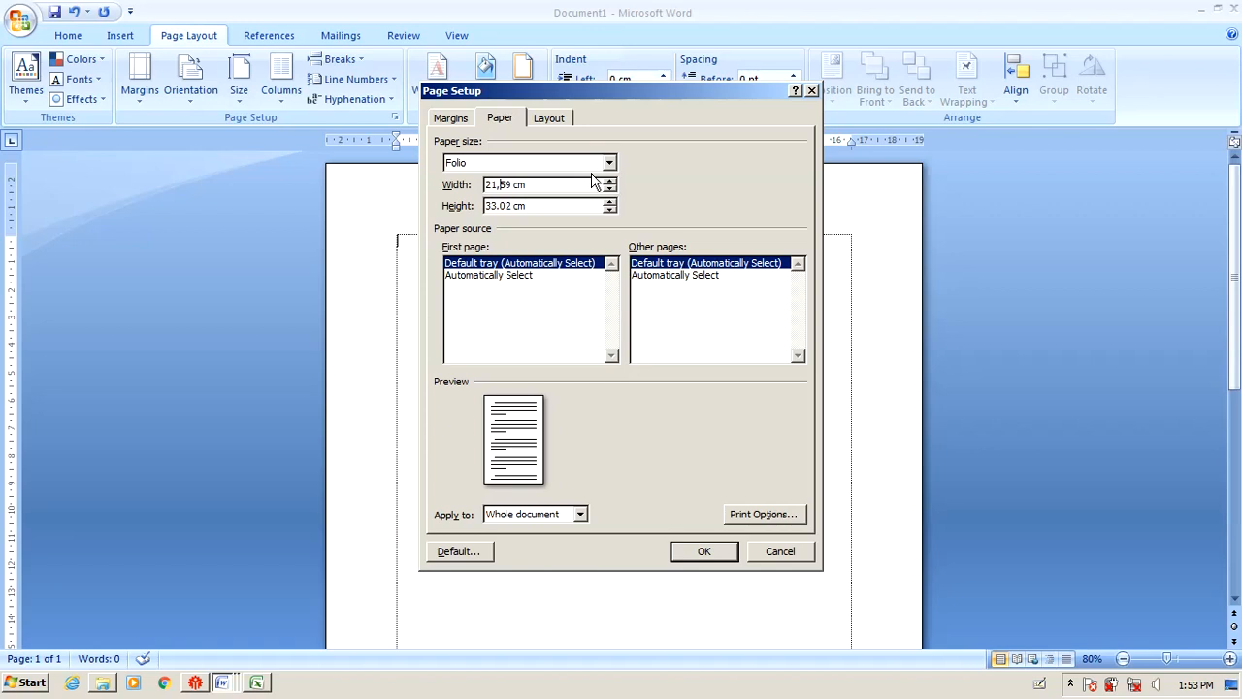
{"action": "key", "text": "Tab"}
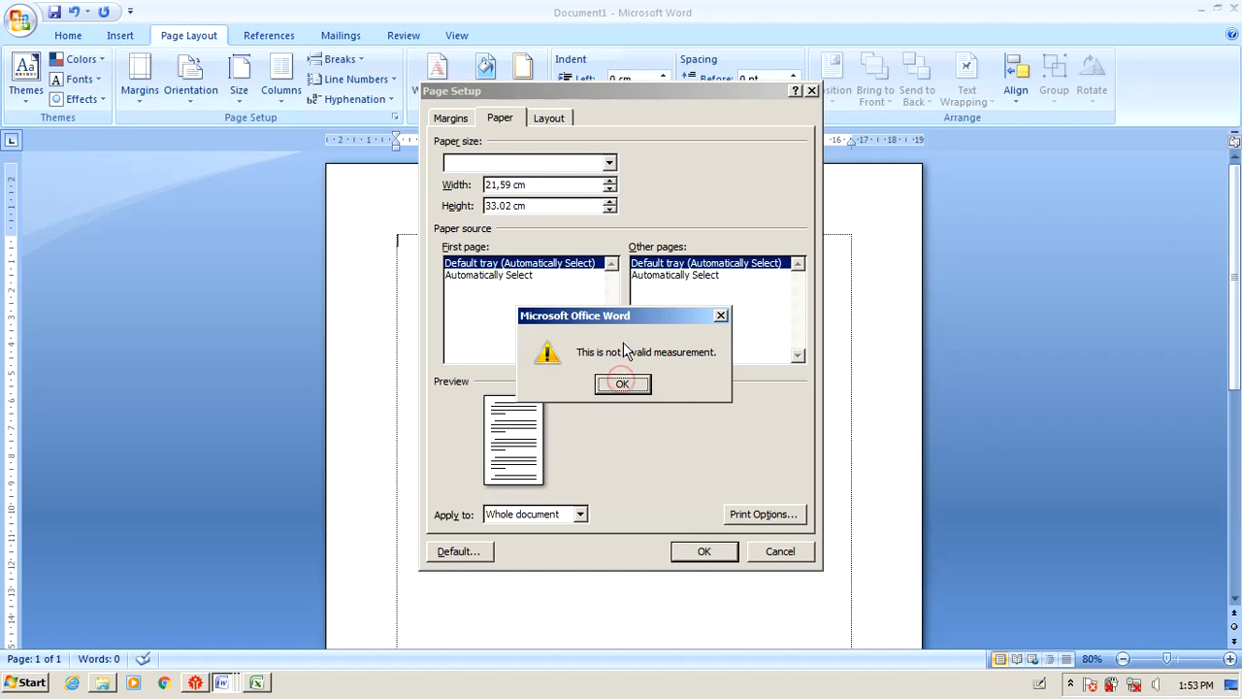
{"action": "left_click", "coordinate": [622, 384]}
{"action": "left_click", "coordinate": [498, 185]}
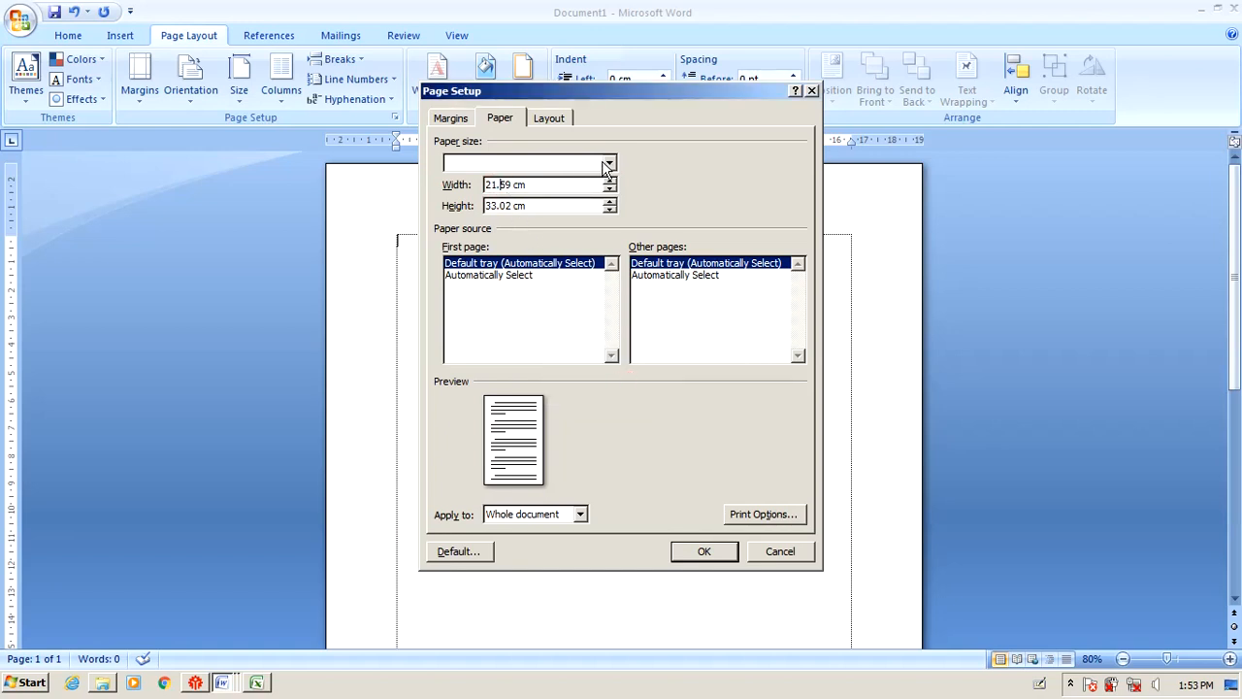
{"action": "key", "text": "Return"}
{"action": "key", "text": "Return"}
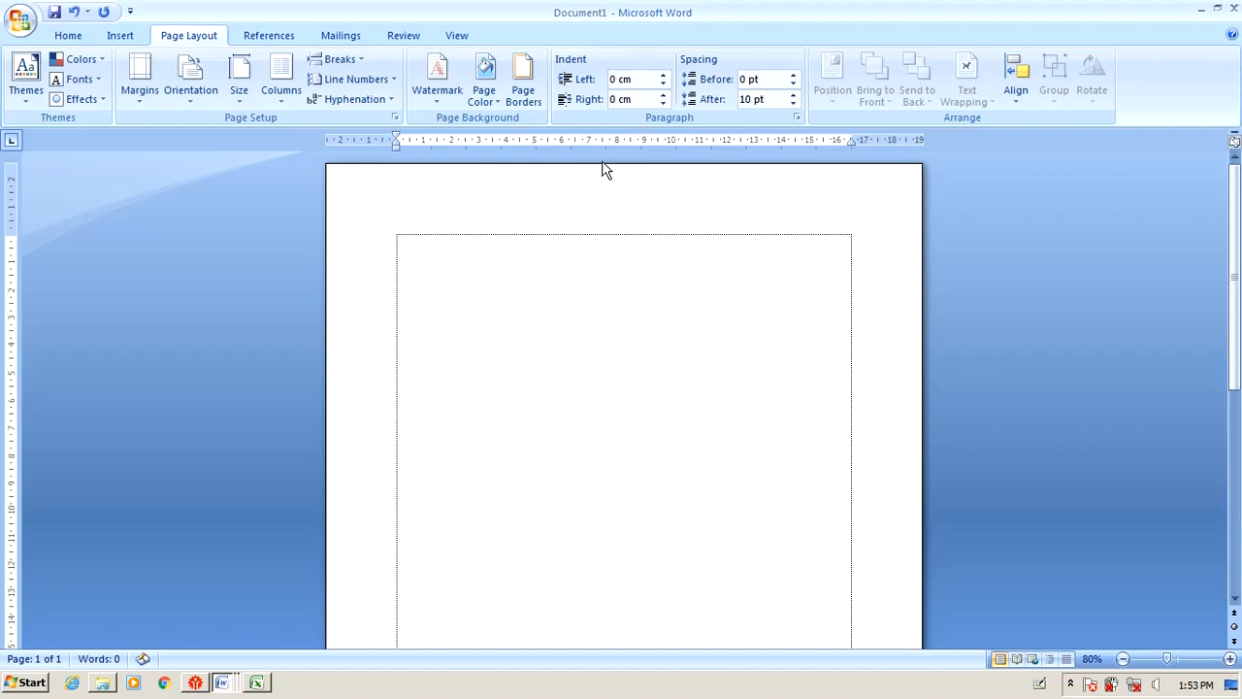
{"action": "left_click", "coordinate": [531, 263]}
{"action": "left_click", "coordinate": [449, 249]}
{"action": "key", "text": "alt+Tab"}
Highlight the Margin, Atas, Bawah, Kanan and Kiri cells yellow in the instructions table.
{"action": "left_click", "coordinate": [878, 351]}
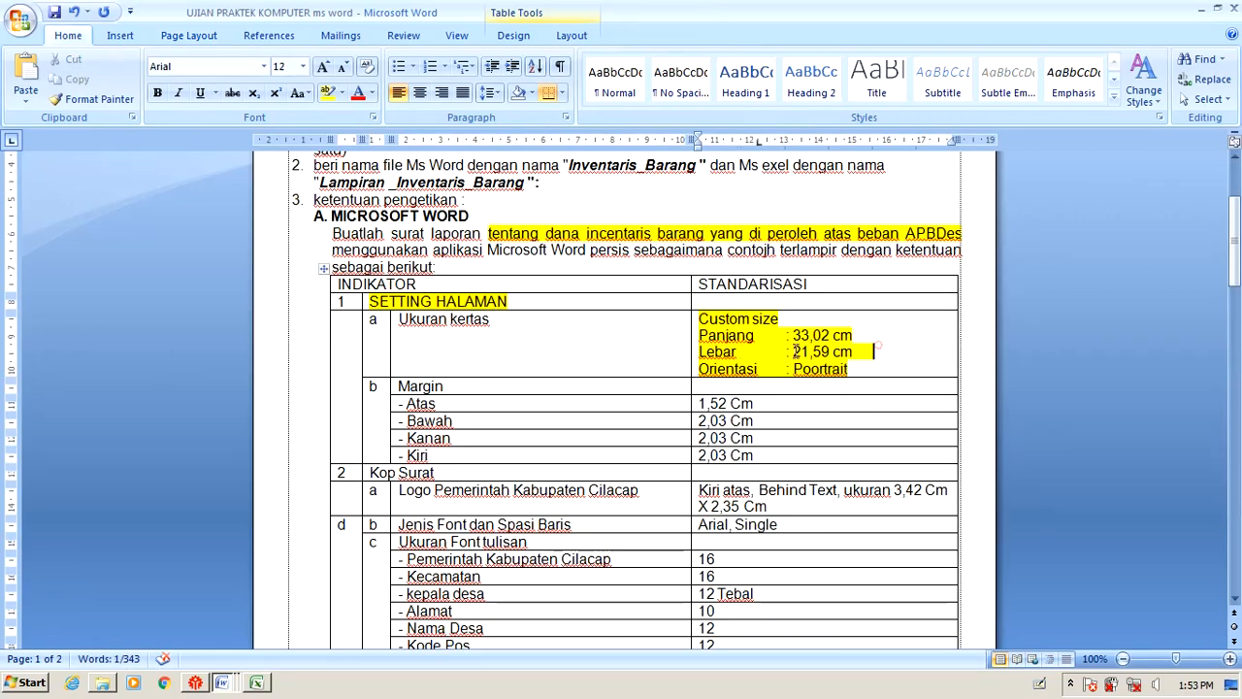
{"action": "left_click", "coordinate": [393, 387]}
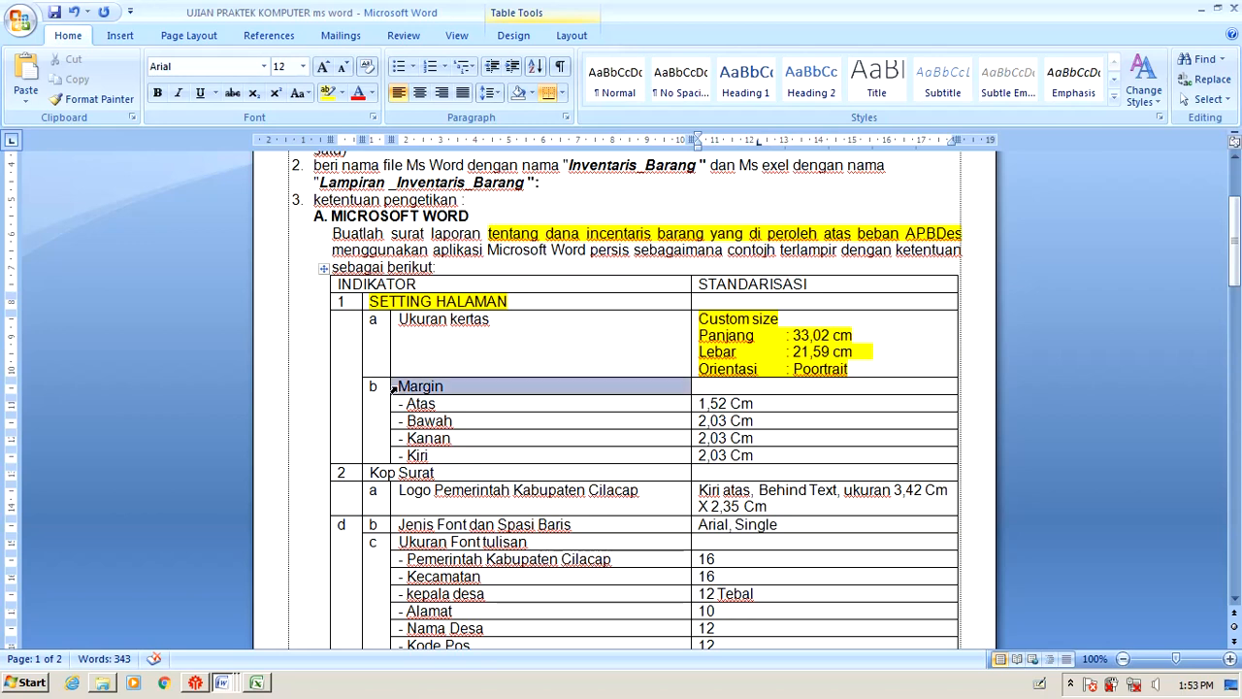
{"action": "left_click", "coordinate": [449, 419]}
{"action": "left_click_drag", "start_coordinate": [399, 386], "coordinate": [469, 451]}
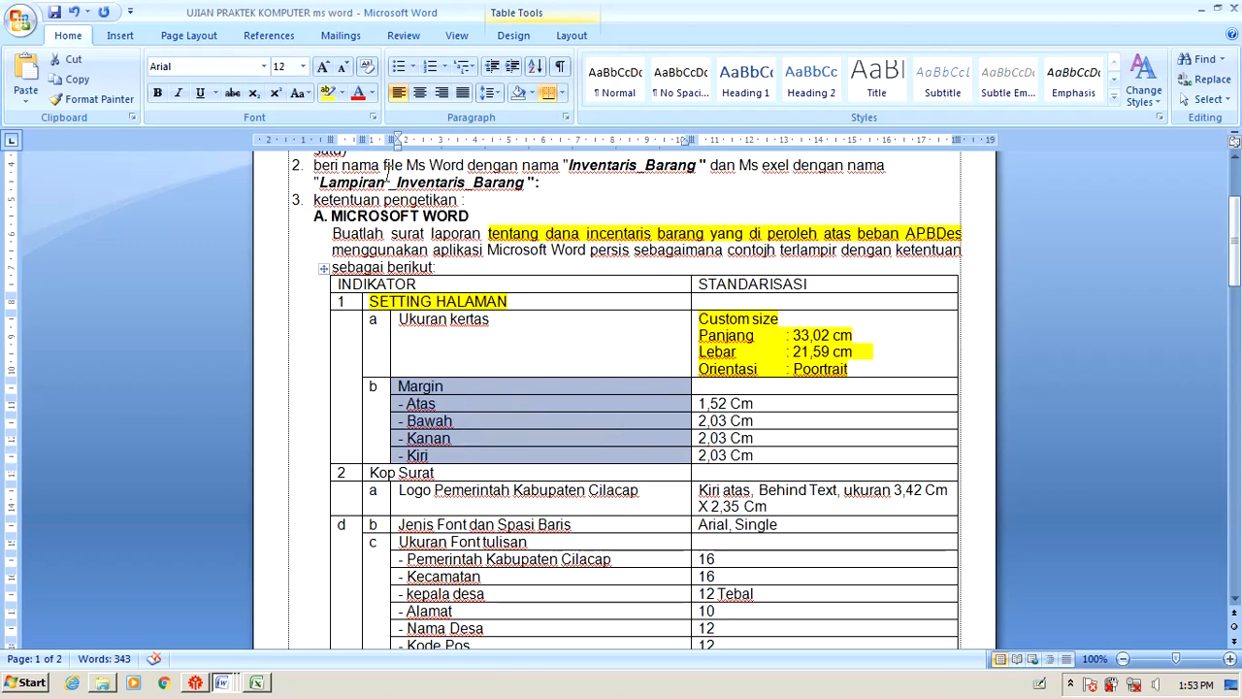
{"action": "left_click", "coordinate": [328, 92]}
Select the Atas 1,52 Cm row, deselect it, and return to Document1.
{"action": "left_click_drag", "start_coordinate": [763, 403], "coordinate": [427, 404]}
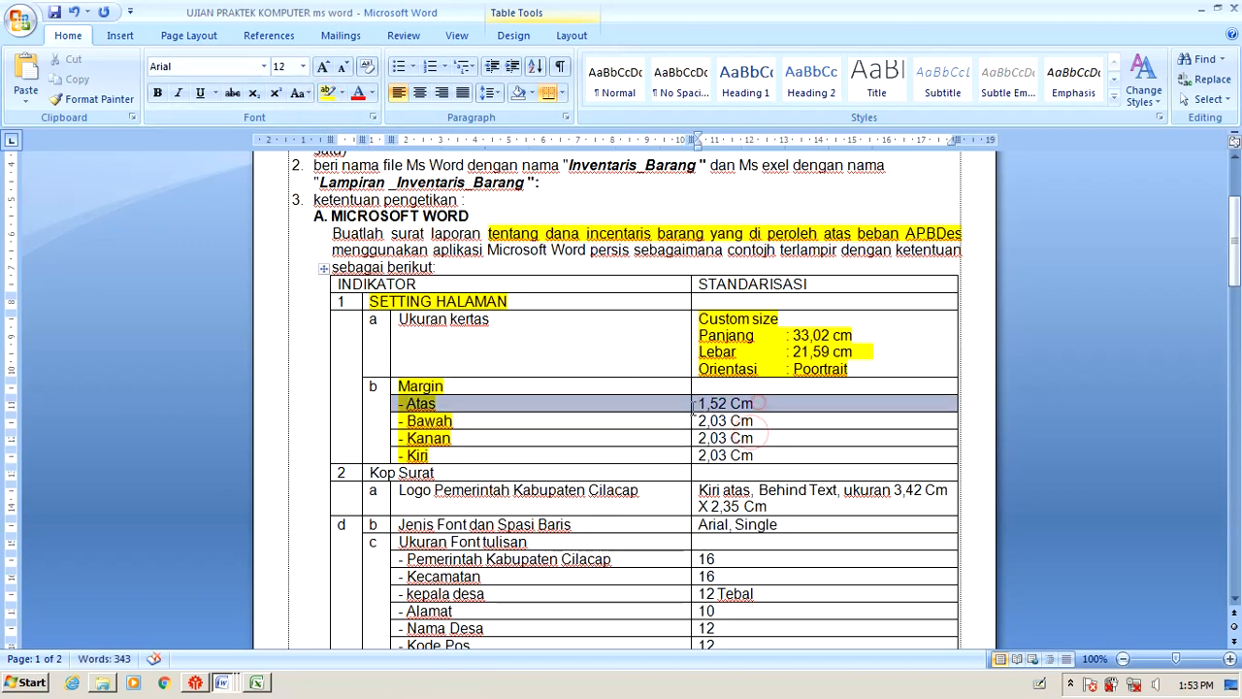
{"action": "left_click", "coordinate": [721, 411]}
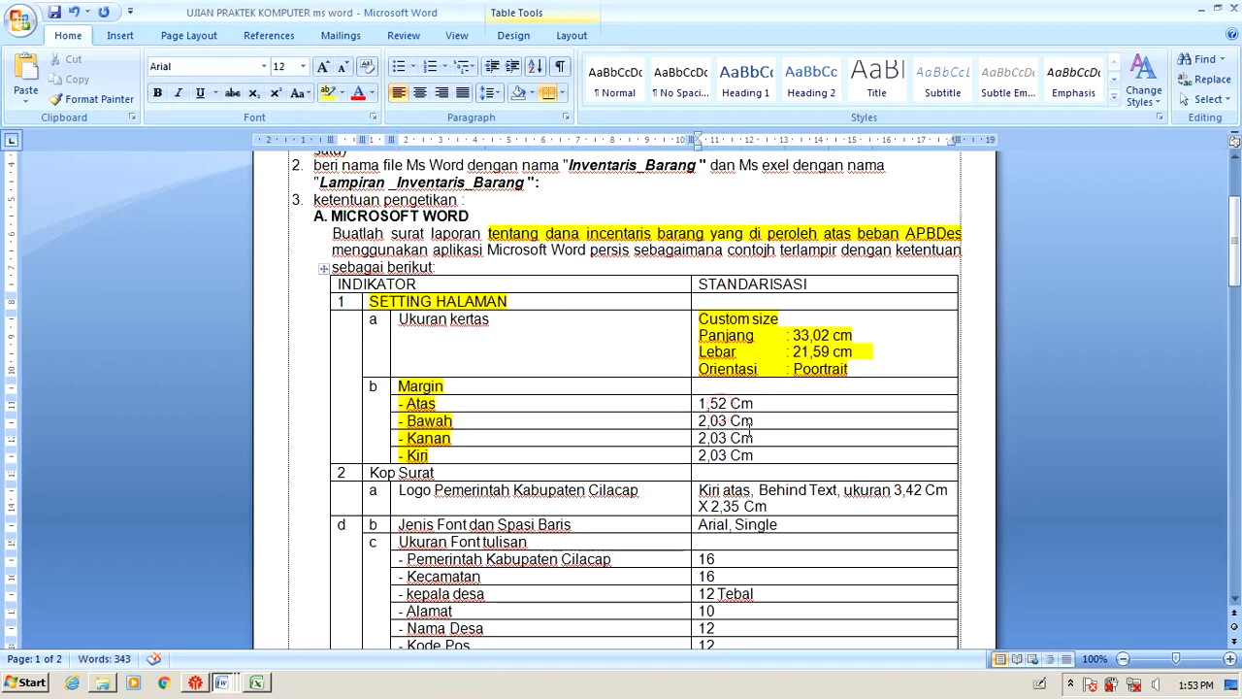
{"action": "key", "text": "alt"}
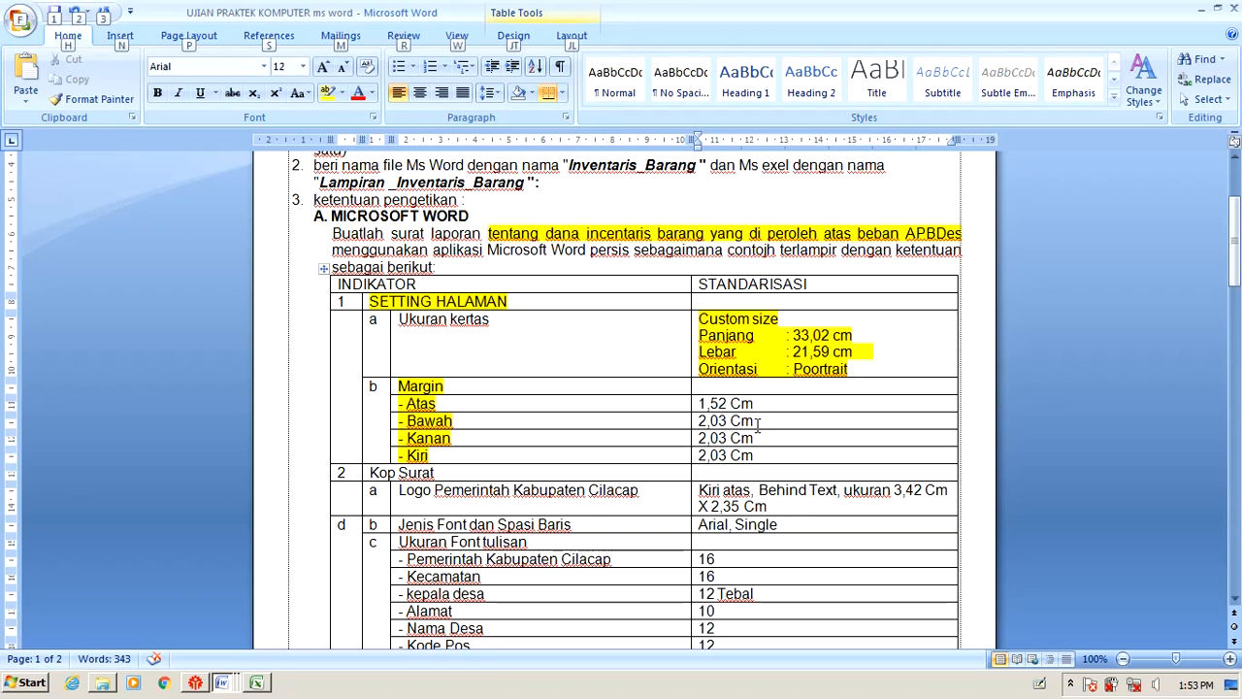
{"action": "key", "text": "alt+Tab"}
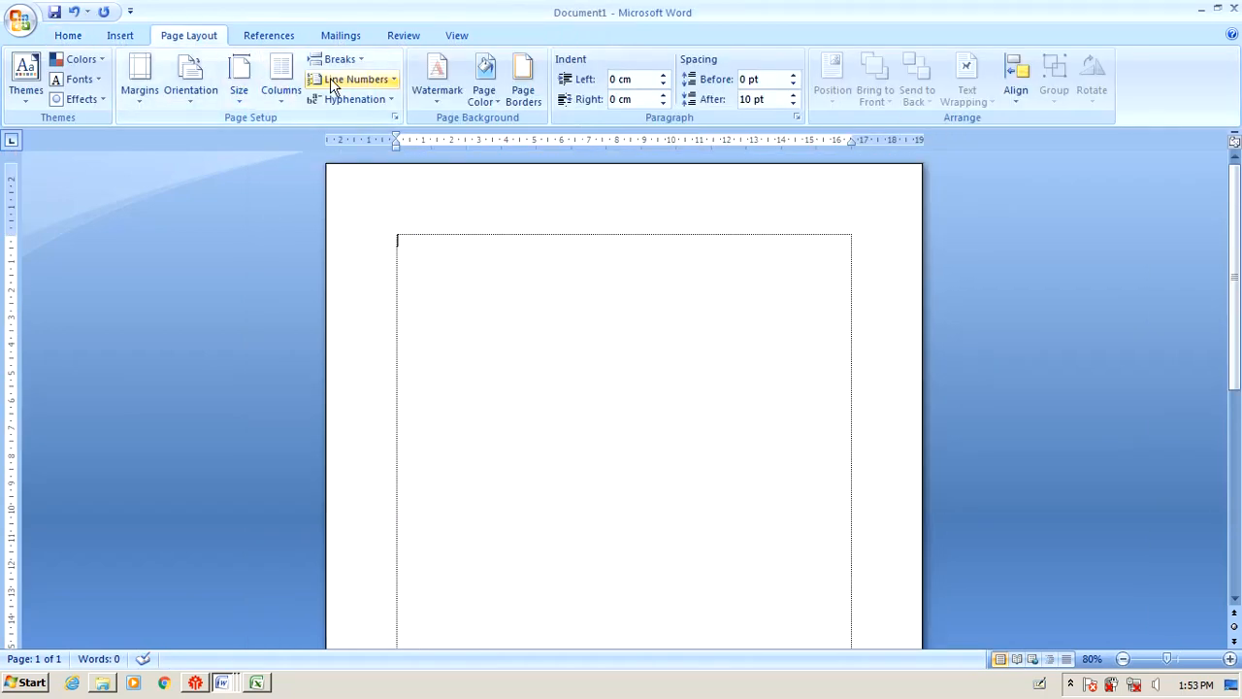
Review the default 2.54 cm margins in Page Setup without changing them, then open the Office menu.
{"action": "left_click", "coordinate": [395, 118]}
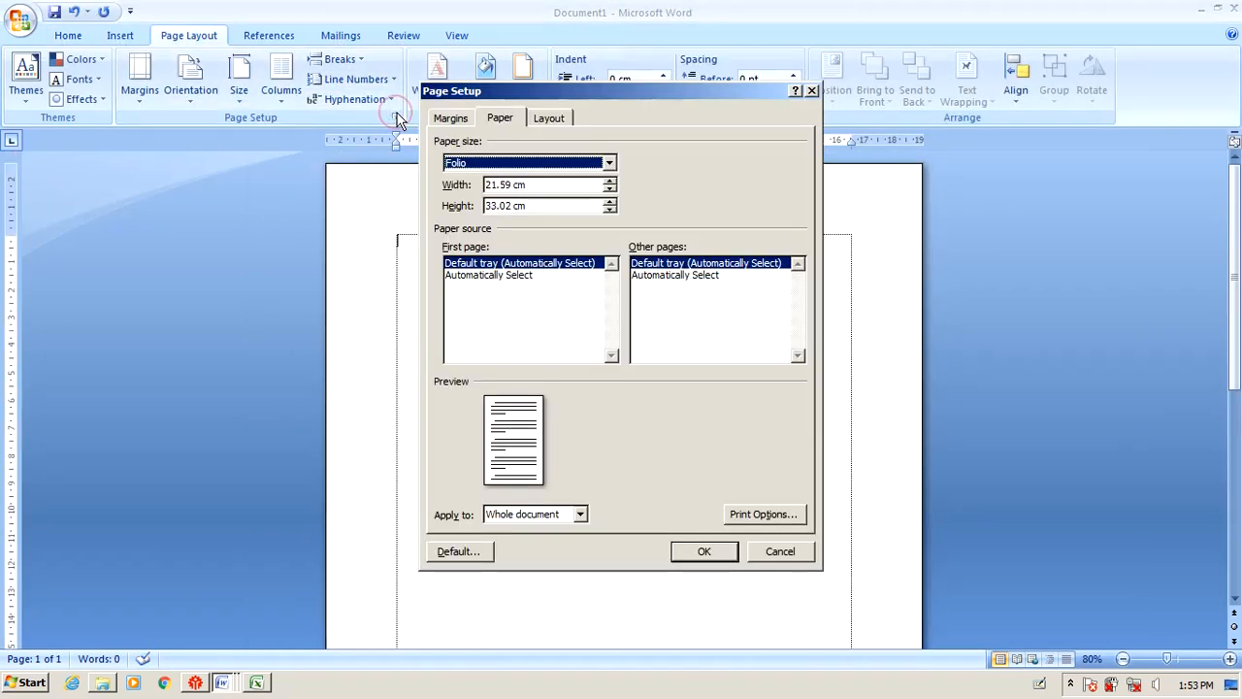
{"action": "left_click", "coordinate": [449, 118]}
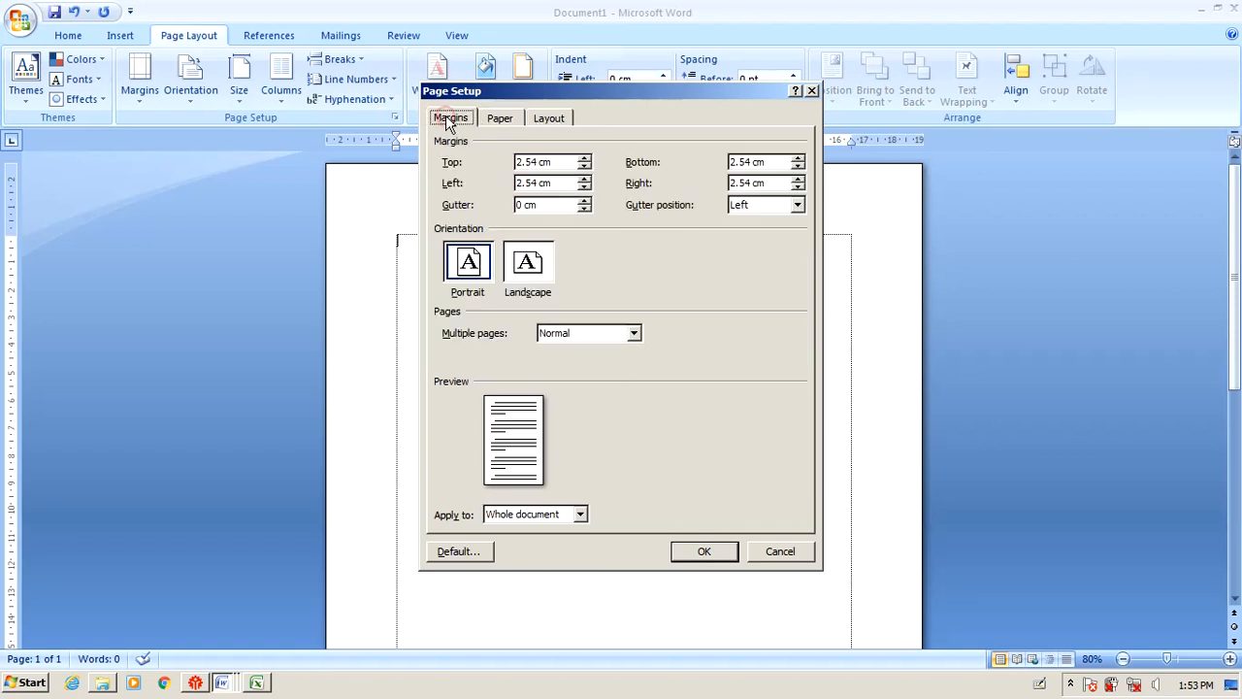
{"action": "left_click_drag", "start_coordinate": [559, 162], "coordinate": [514, 162]}
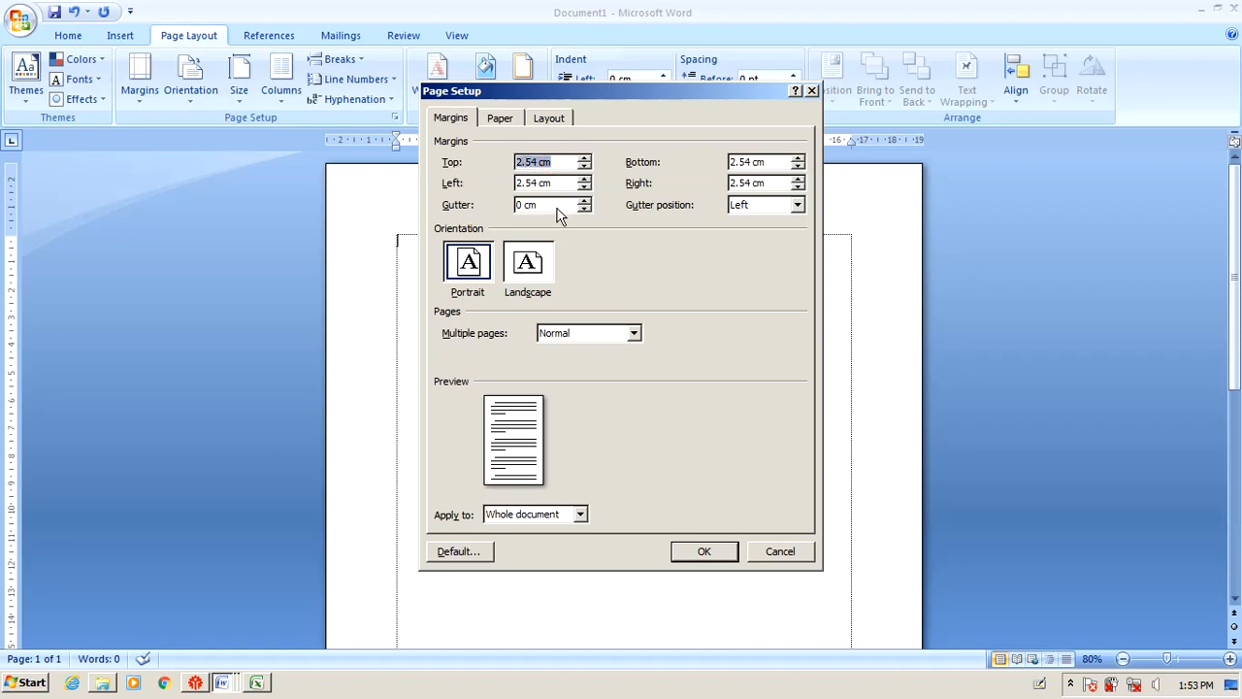
{"action": "left_click", "coordinate": [779, 551]}
{"action": "left_click", "coordinate": [11, 32]}
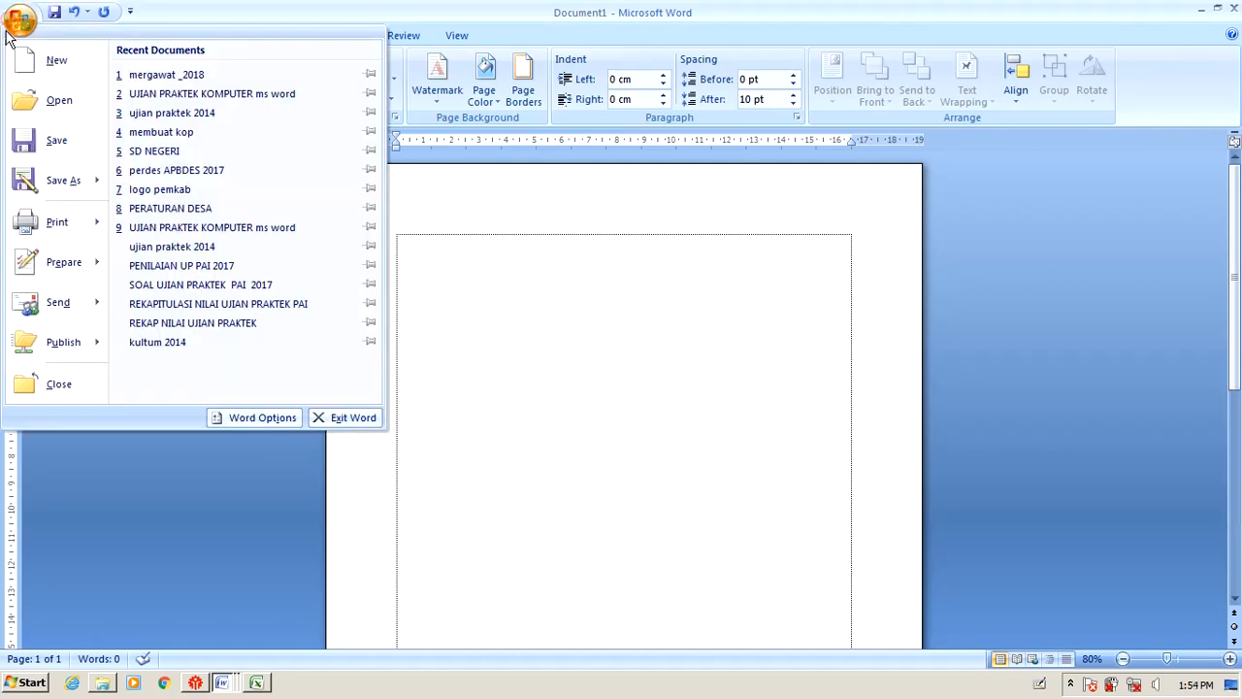
Set the measurement units to Inches in Word Options > Advanced.
{"action": "left_click", "coordinate": [262, 418]}
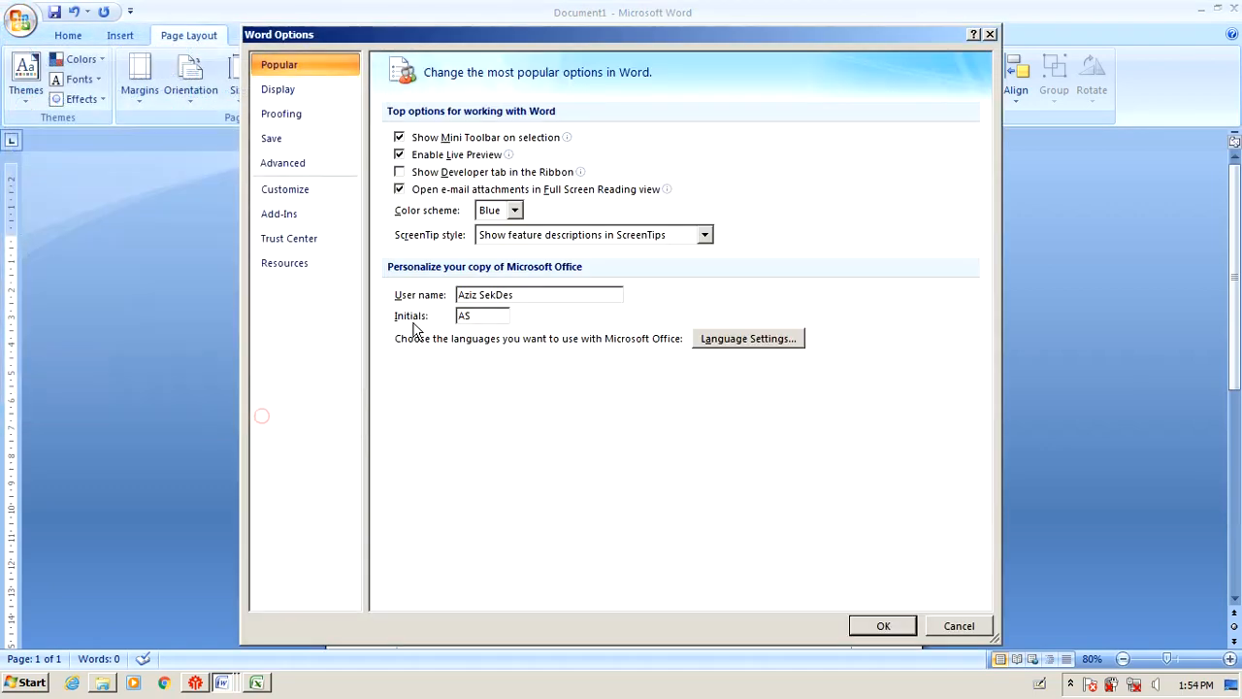
{"action": "left_click", "coordinate": [299, 165]}
{"action": "scroll", "coordinate": [637, 359], "scroll_direction": "down", "scroll_amount": 10}
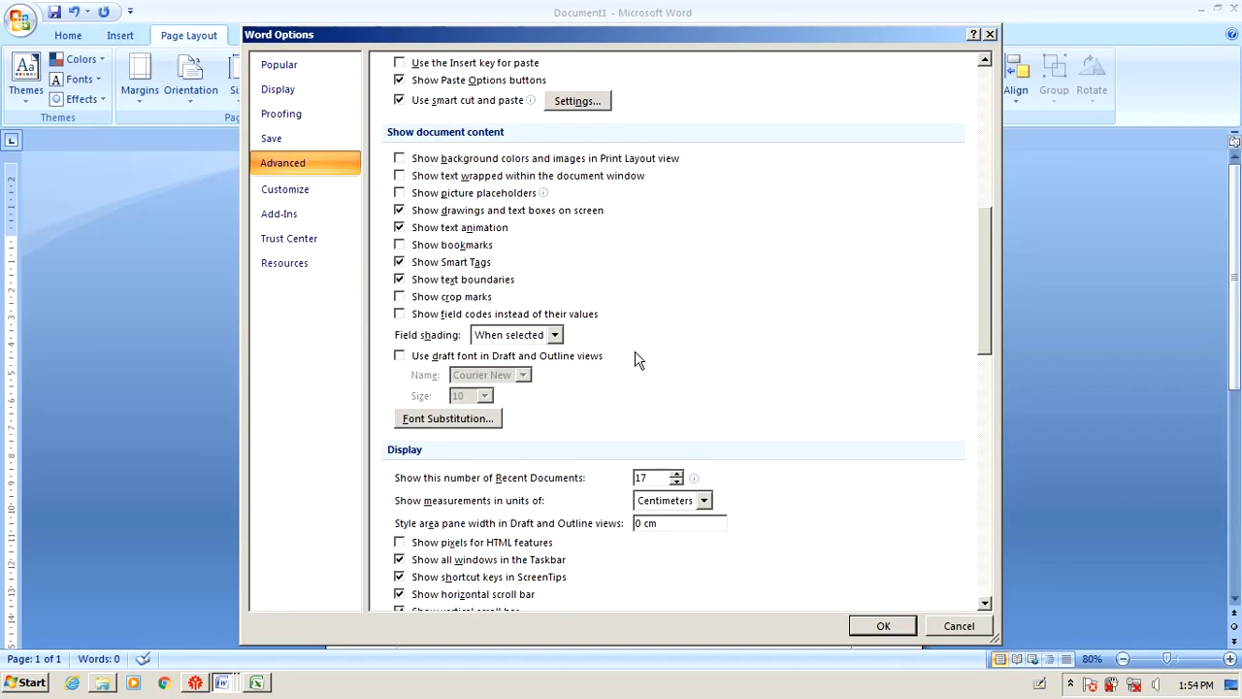
{"action": "scroll", "coordinate": [637, 359], "scroll_direction": "down", "scroll_amount": 1}
{"action": "left_click", "coordinate": [701, 456]}
{"action": "left_click", "coordinate": [669, 474]}
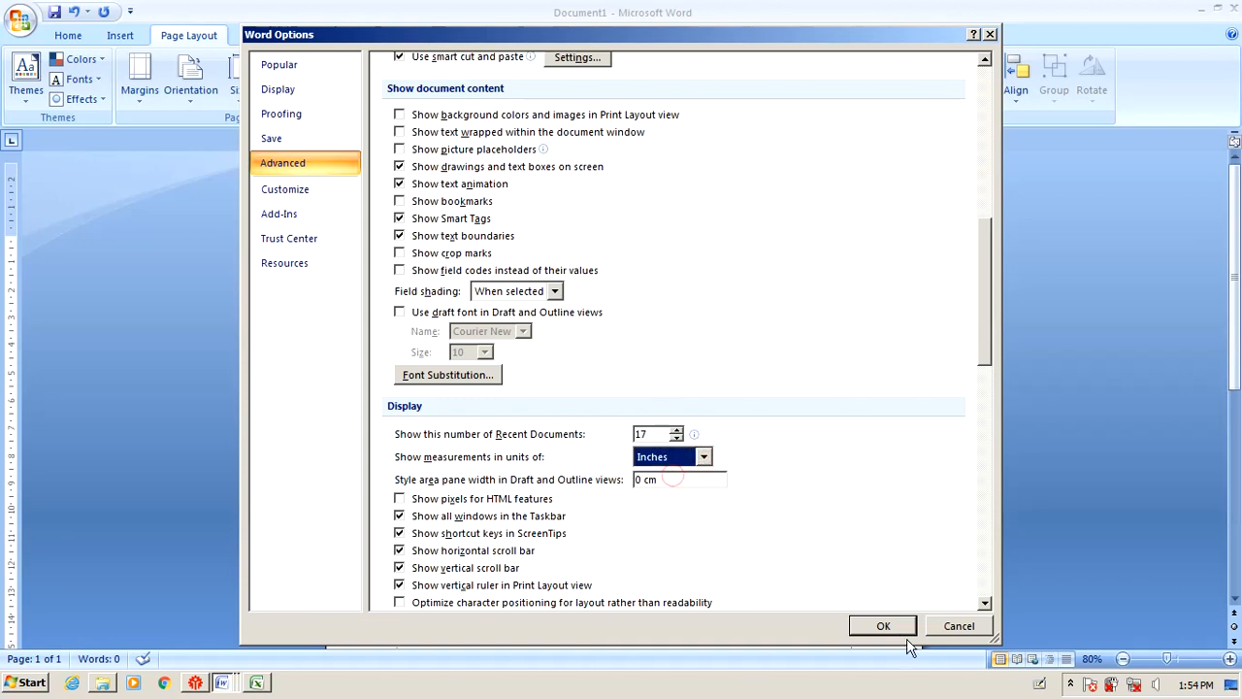
{"action": "left_click", "coordinate": [902, 629]}
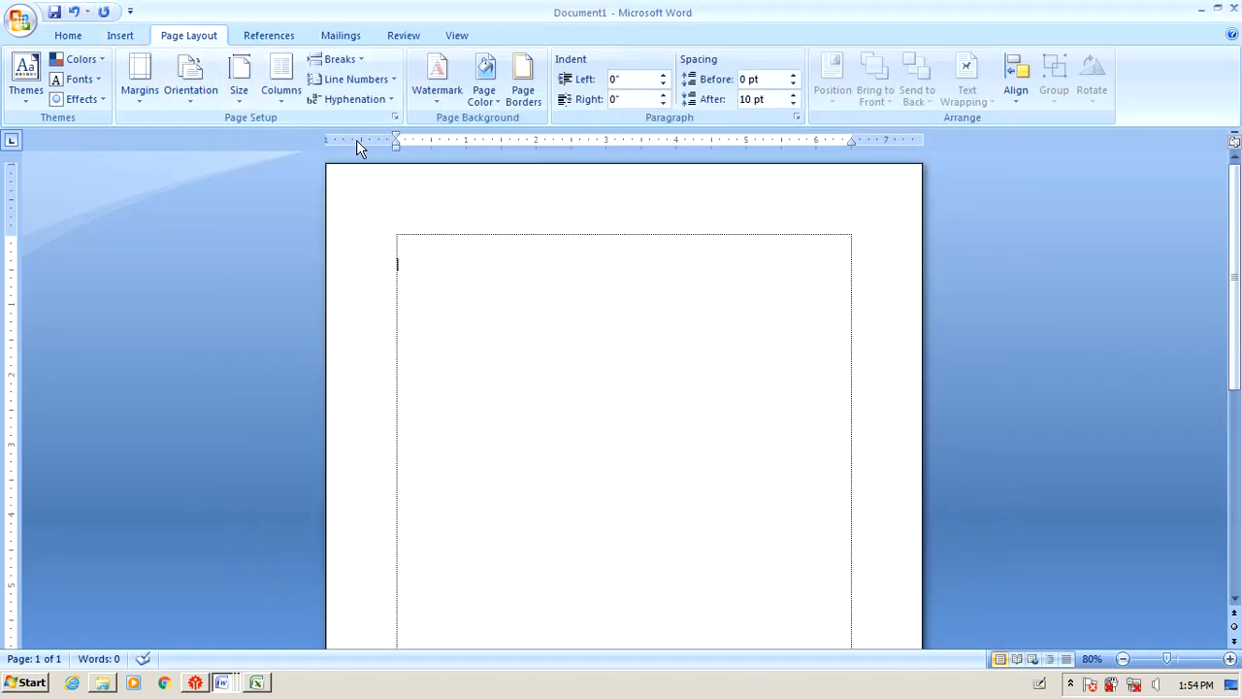
Open and cancel Page Setup, then change the measurement units to Centimeters in Word Options.
{"action": "left_click", "coordinate": [395, 116]}
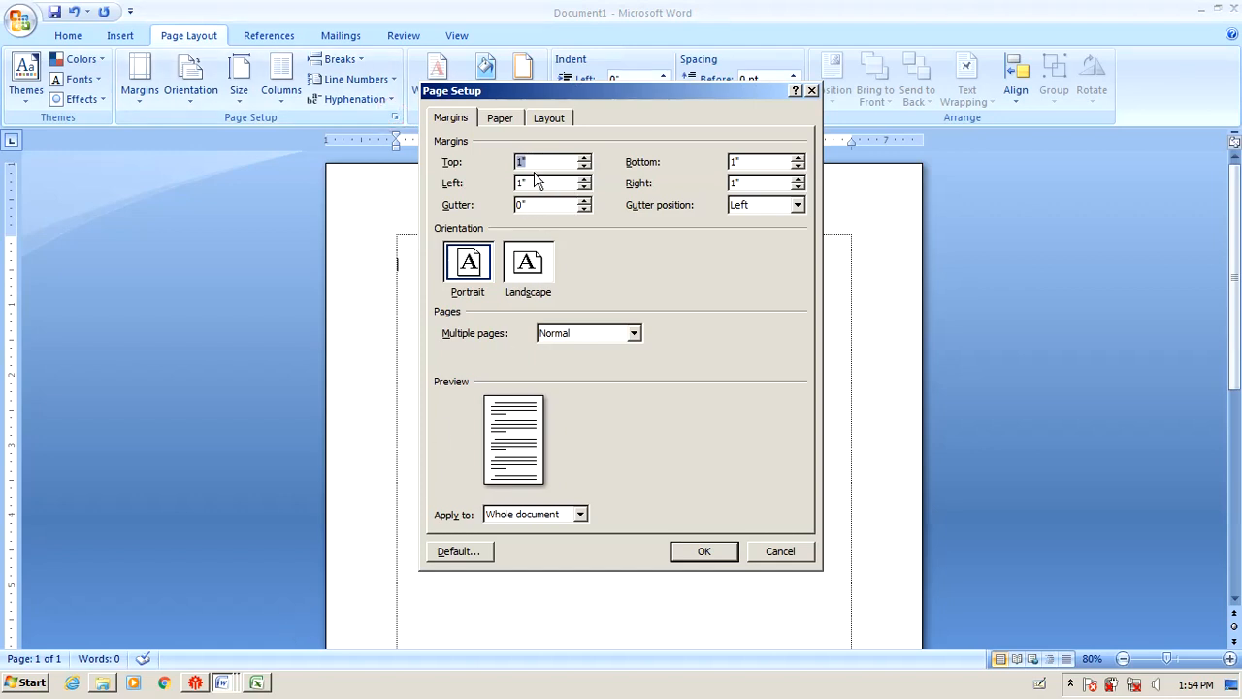
{"action": "left_click", "coordinate": [782, 553]}
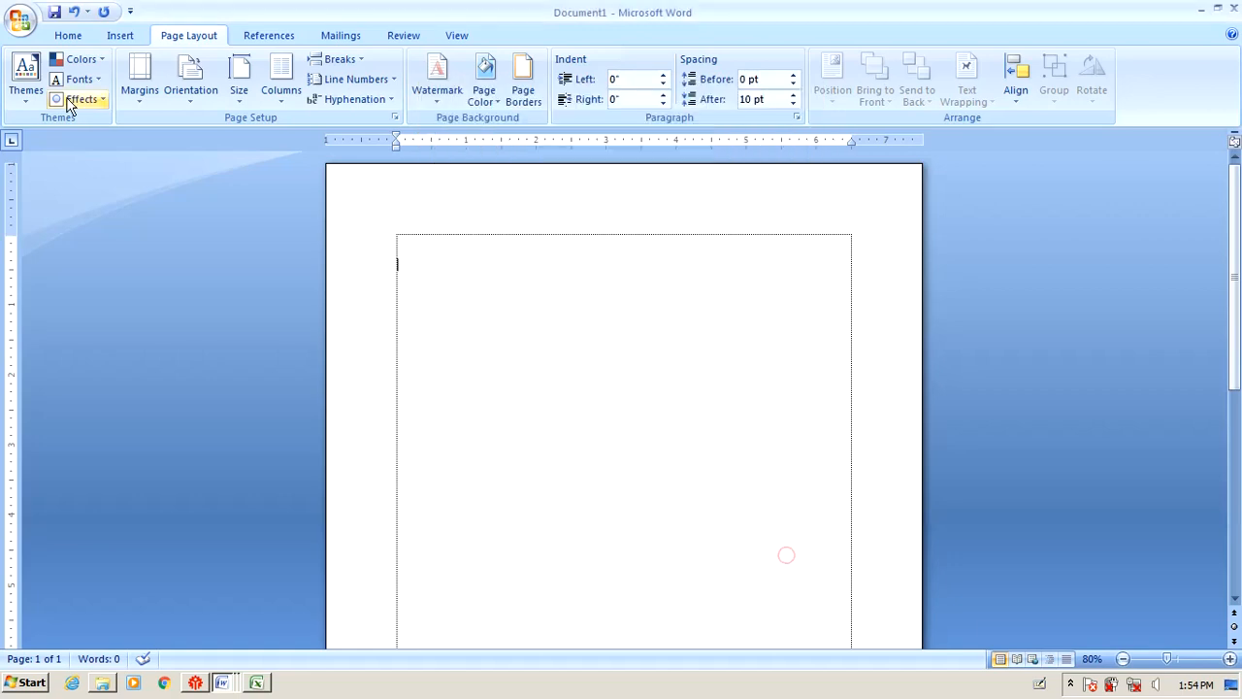
{"action": "left_click", "coordinate": [21, 20]}
{"action": "left_click", "coordinate": [250, 418]}
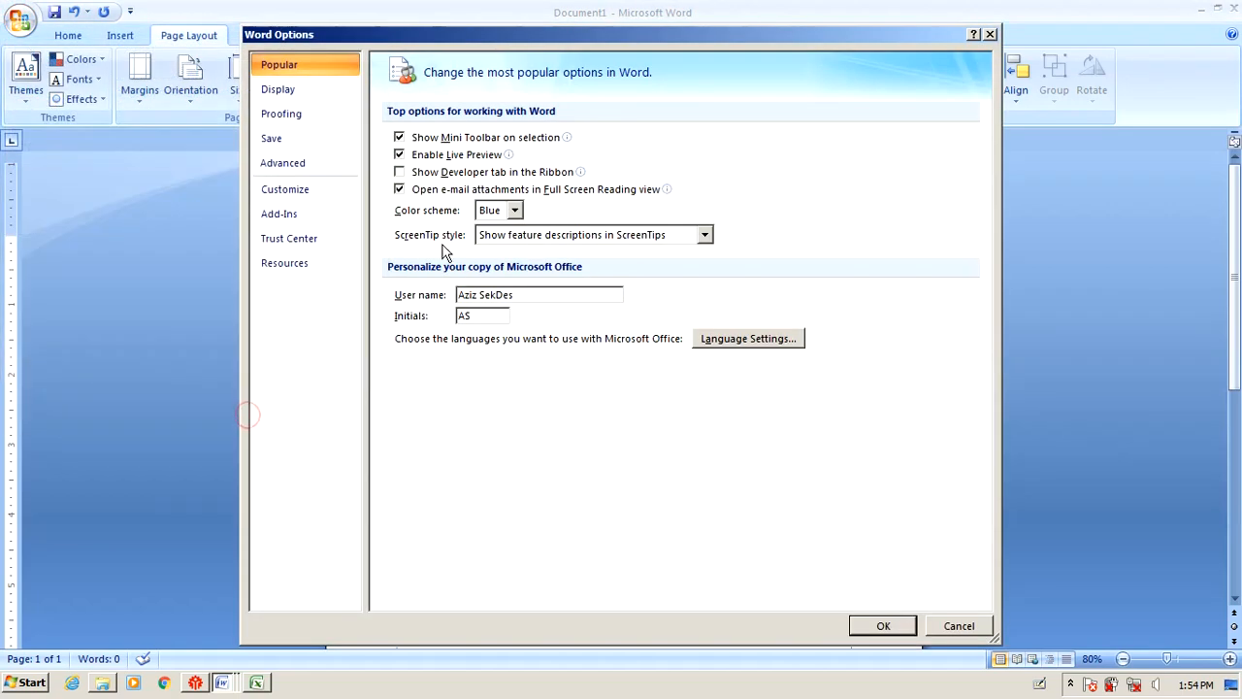
{"action": "left_click", "coordinate": [303, 163]}
{"action": "scroll", "coordinate": [544, 374], "scroll_direction": "down", "scroll_amount": 10}
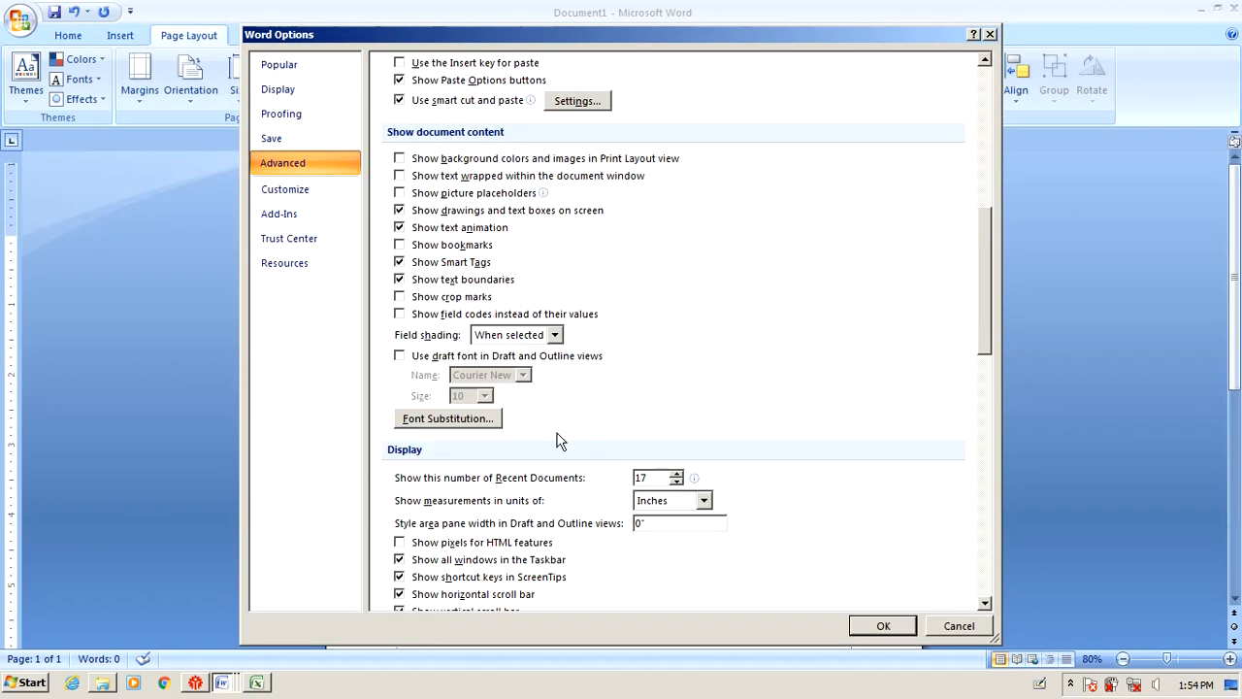
{"action": "left_click", "coordinate": [689, 500]}
{"action": "left_click", "coordinate": [693, 530]}
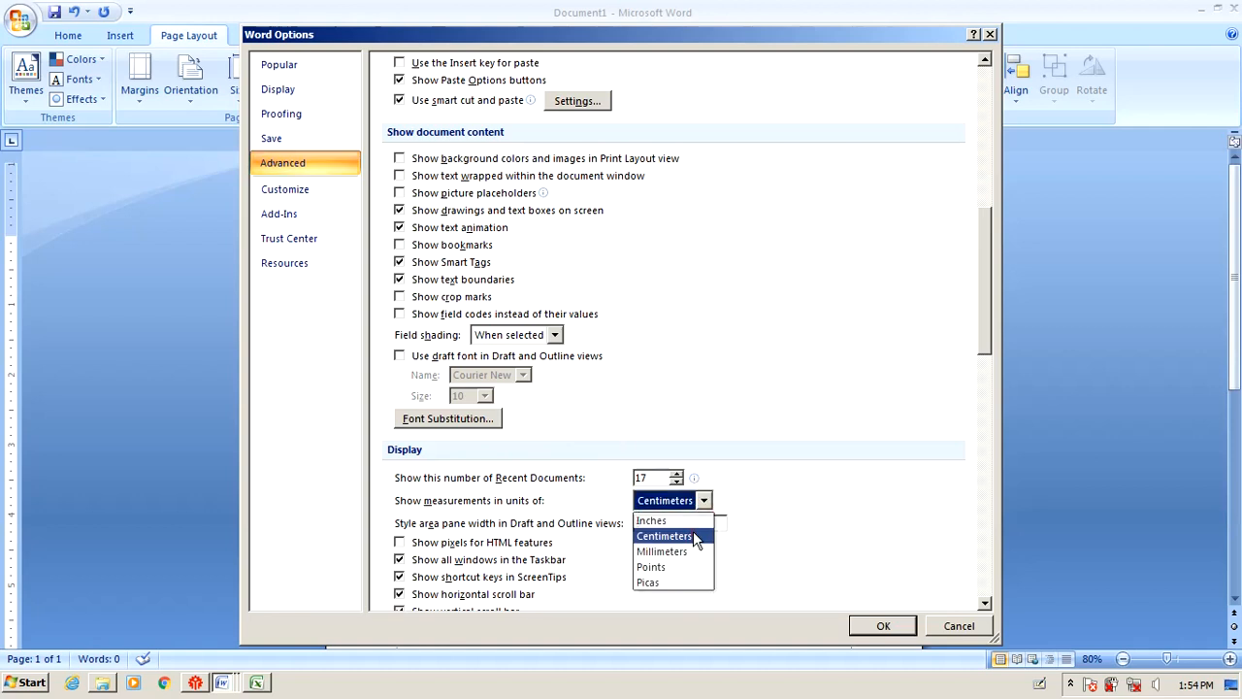
{"action": "left_click", "coordinate": [876, 625]}
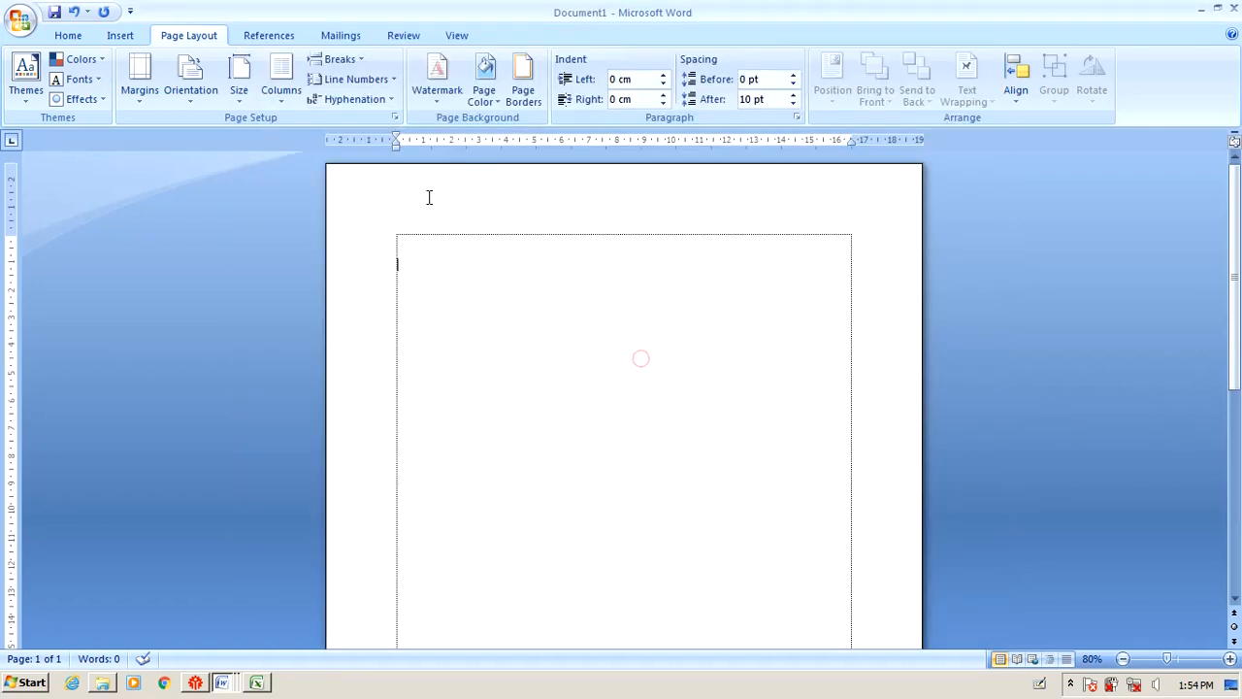
Enter 1 for the Top, Bottom, Left and Right margins in Page Setup and apply.
{"action": "left_click", "coordinate": [395, 118]}
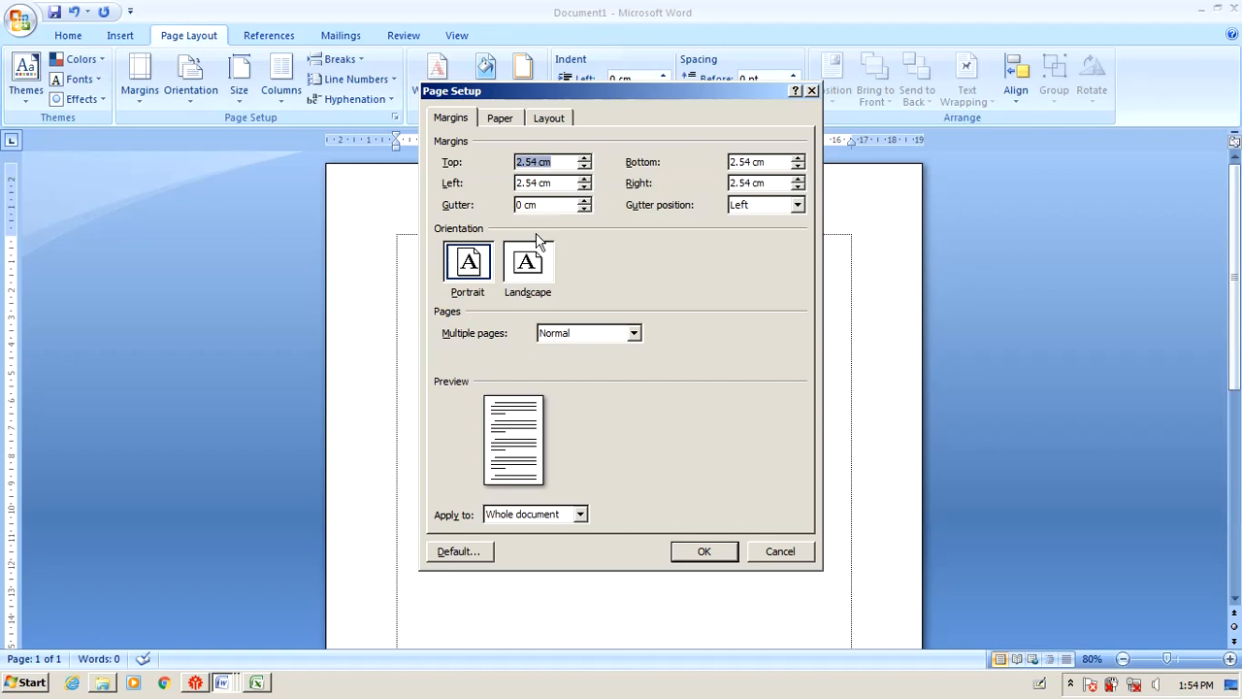
{"action": "type", "text": "1"}
{"action": "key", "text": "Tab"}
{"action": "type", "text": "1"}
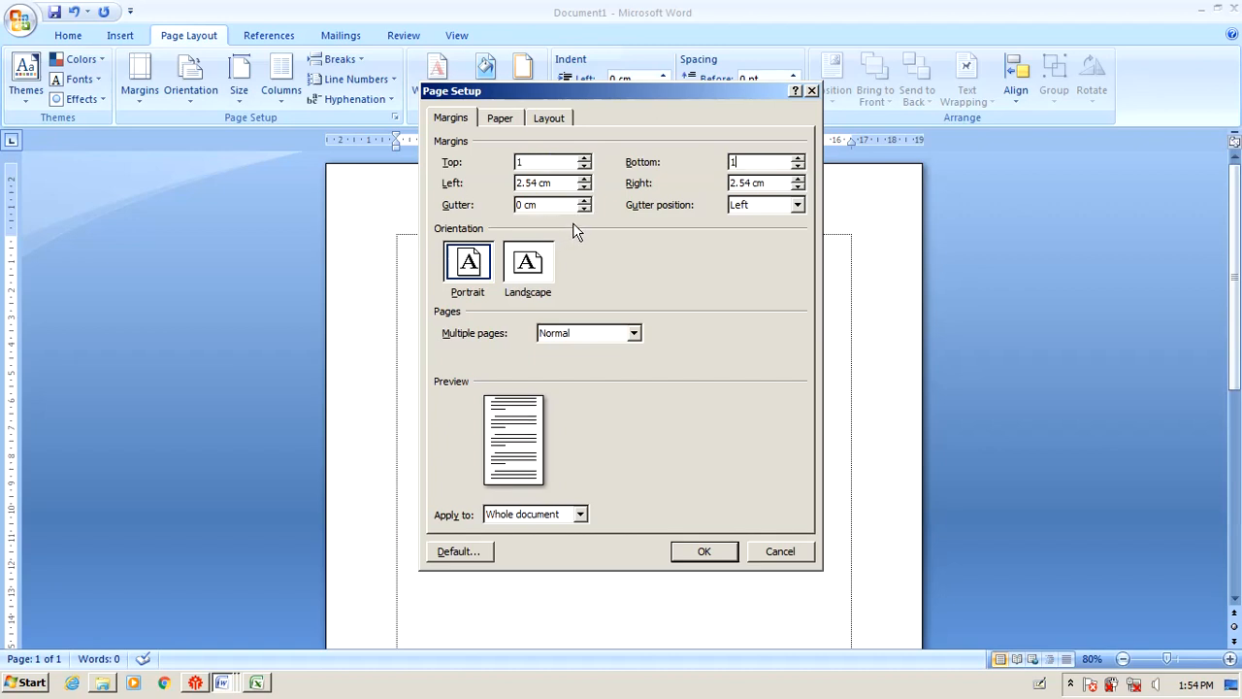
{"action": "key", "text": "Tab"}
{"action": "type", "text": "1"}
{"action": "key", "text": "Tab"}
{"action": "type", "text": "1"}
{"action": "left_click", "coordinate": [704, 551]}
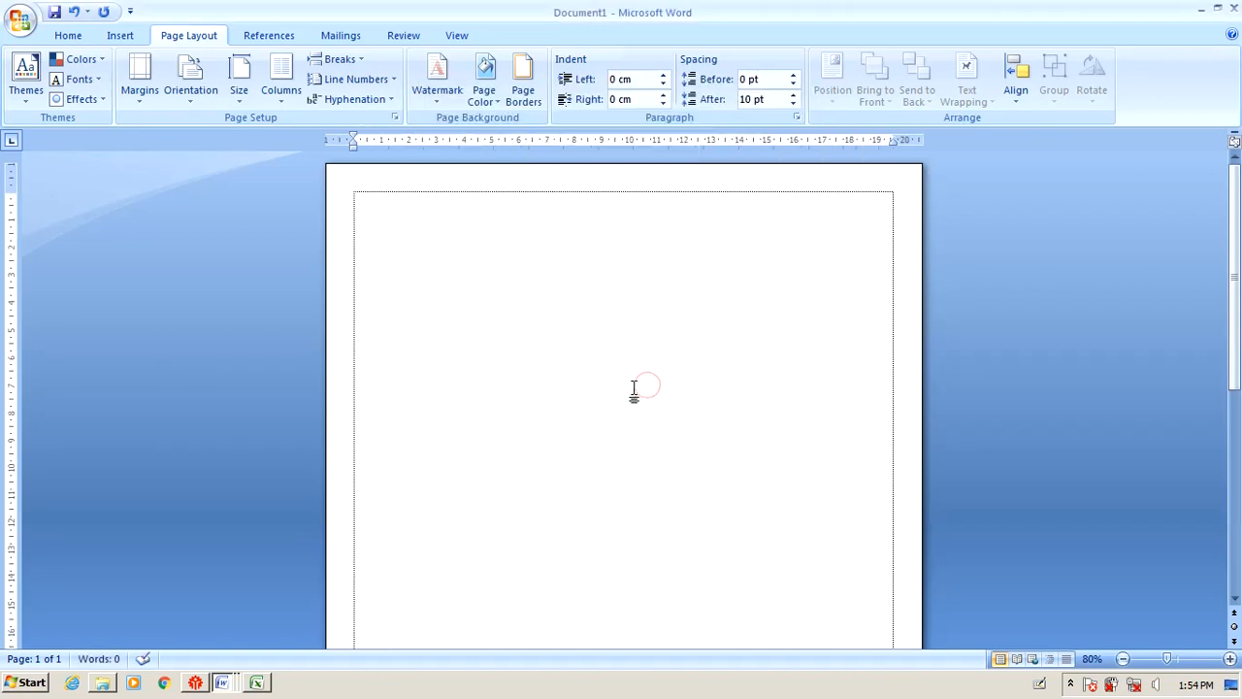
Scroll through the blank Document1 and place the insertion point at the top of the page.
{"action": "left_click_drag", "start_coordinate": [353, 148], "coordinate": [353, 153]}
{"action": "left_click", "coordinate": [894, 144]}
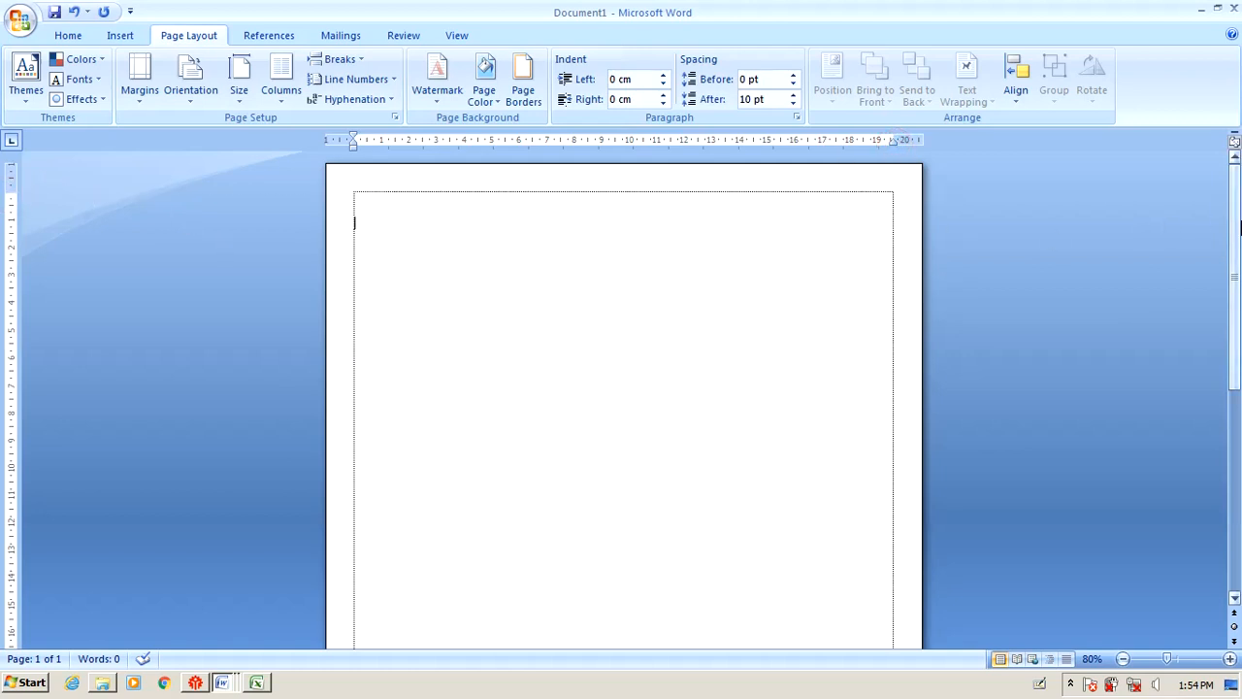
{"action": "left_click_drag", "start_coordinate": [1237, 226], "coordinate": [1238, 539]}
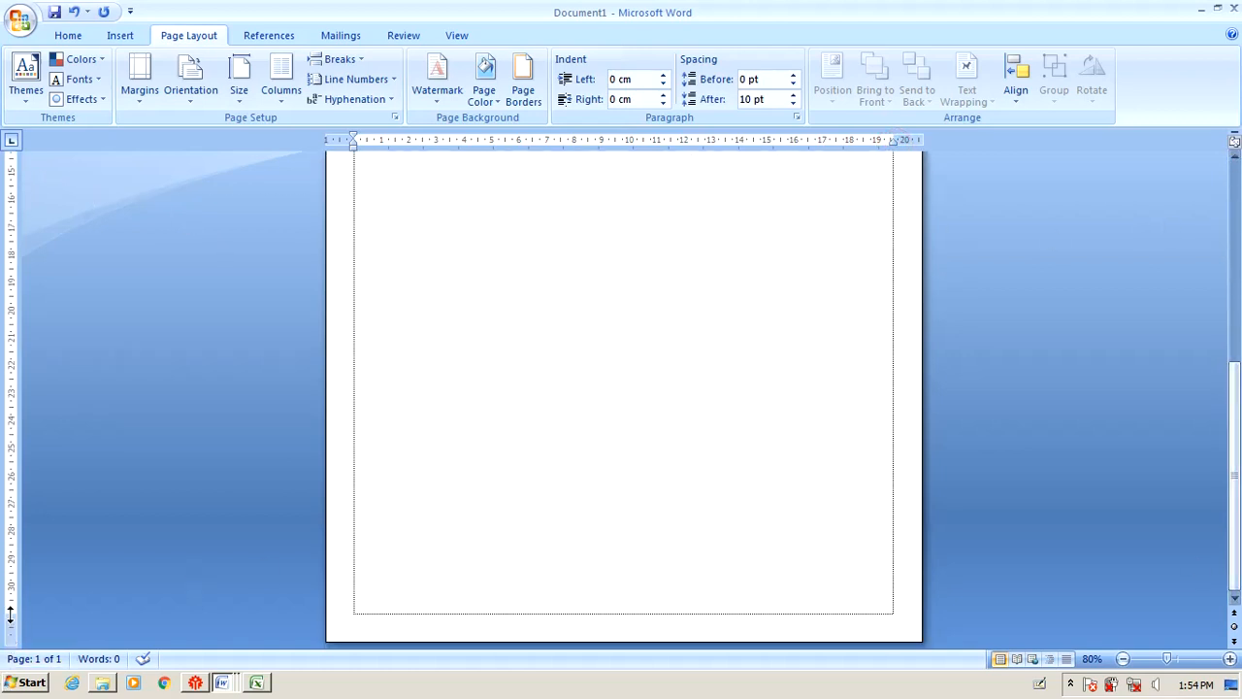
{"action": "left_click_drag", "start_coordinate": [1236, 428], "coordinate": [1179, 209]}
{"action": "left_click", "coordinate": [636, 219]}
{"action": "left_click", "coordinate": [520, 204]}
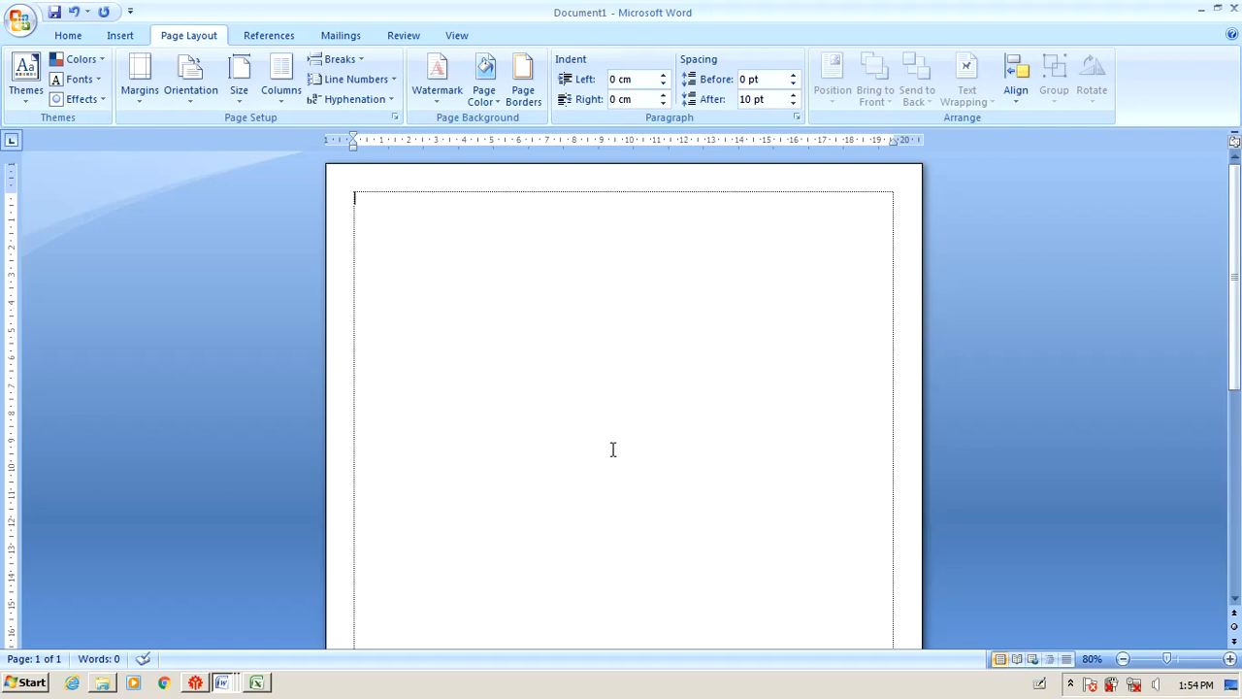
Close the soal Excel workbook without saving its changes.
{"action": "left_click", "coordinate": [254, 683]}
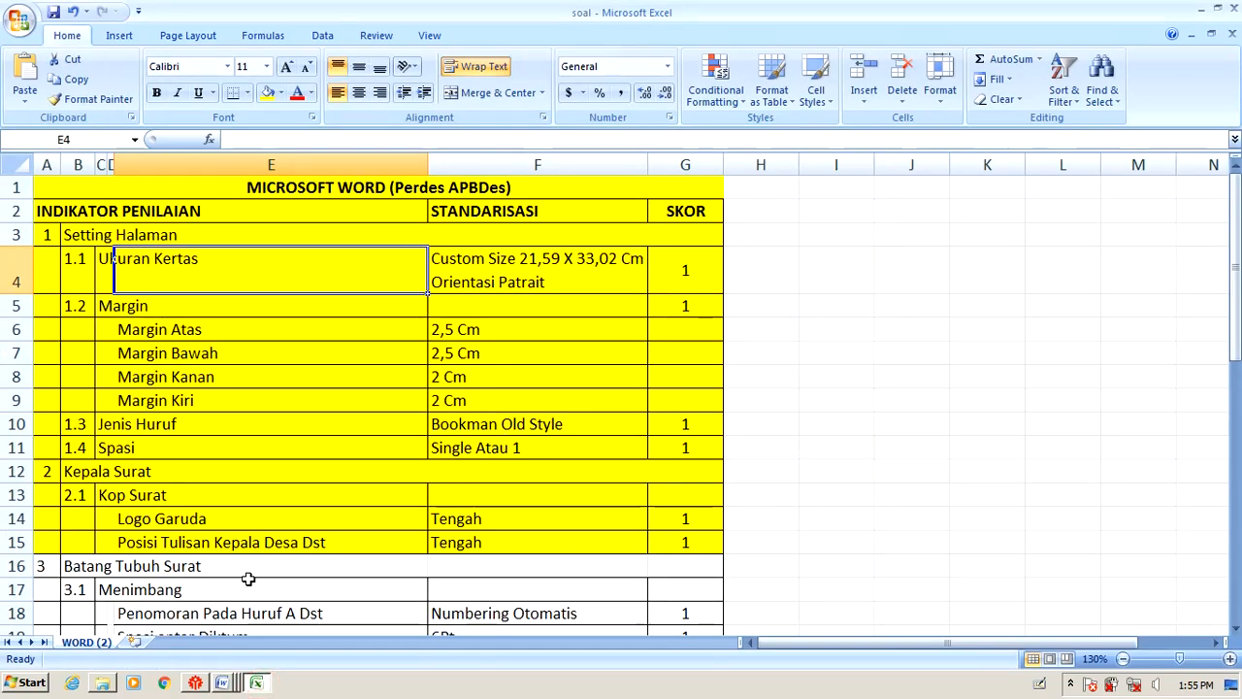
{"action": "left_click", "coordinate": [1234, 8]}
{"action": "left_click", "coordinate": [616, 385]}
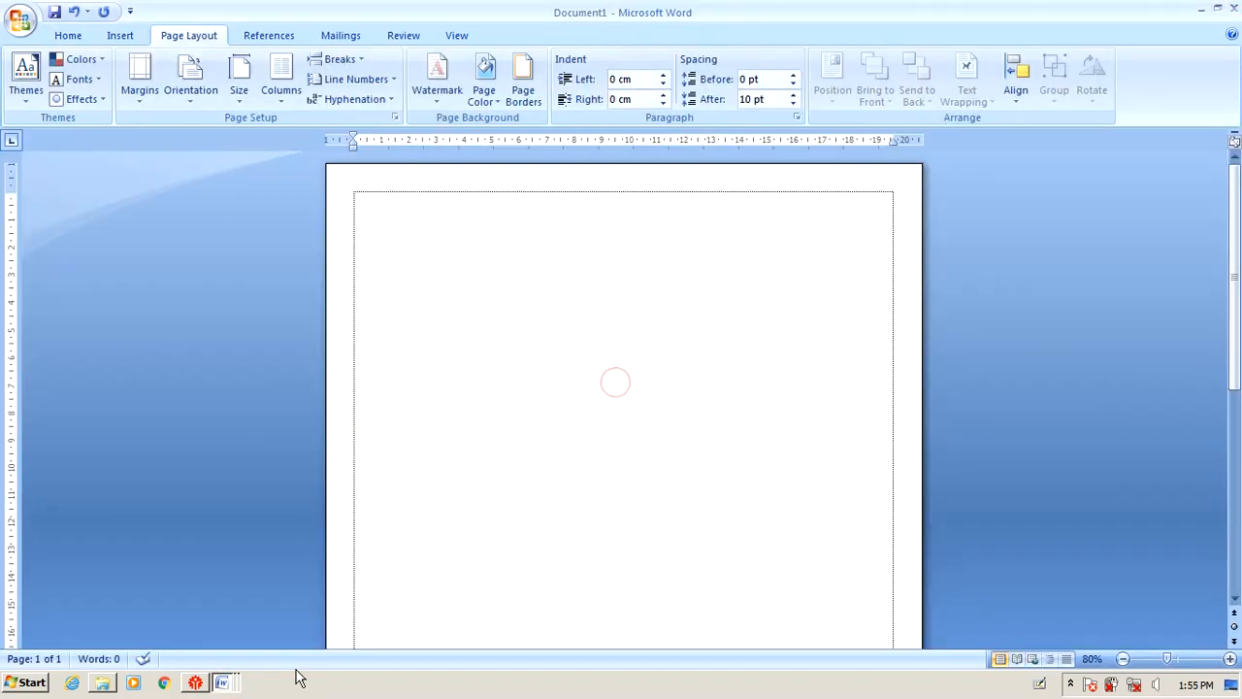
Open and close the 2018 folder on the removable disk, then list the open Word documents.
{"action": "left_click", "coordinate": [101, 683]}
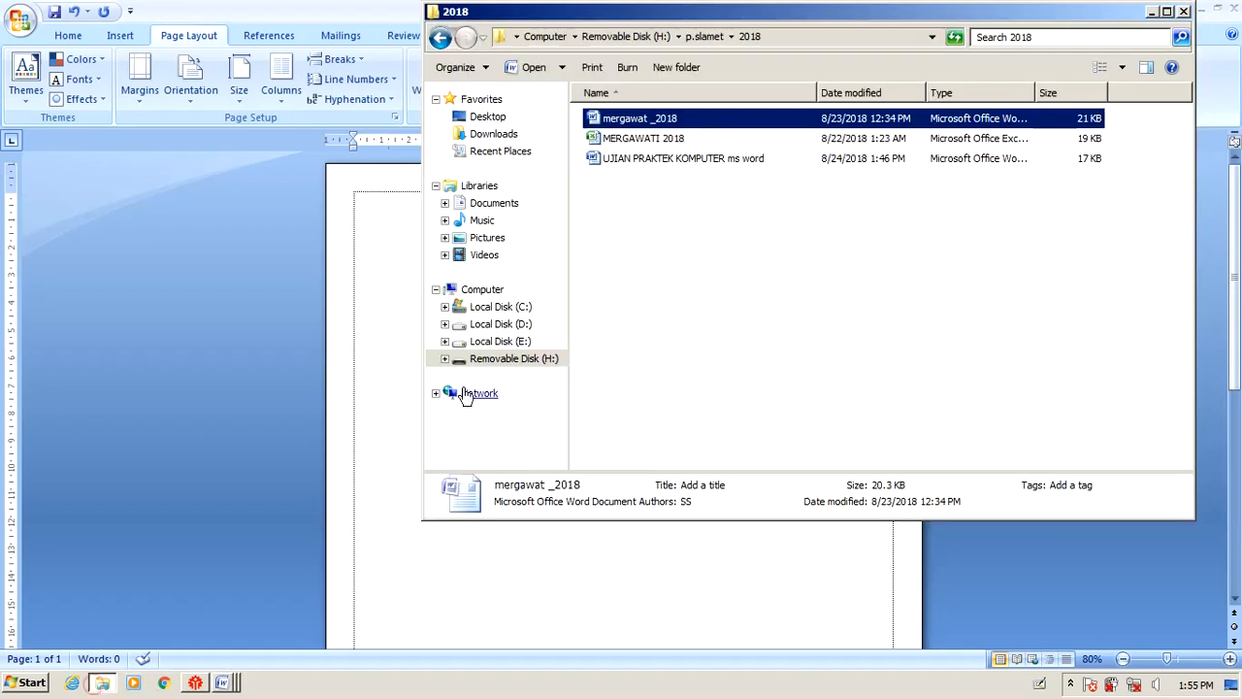
{"action": "left_click", "coordinate": [1184, 12]}
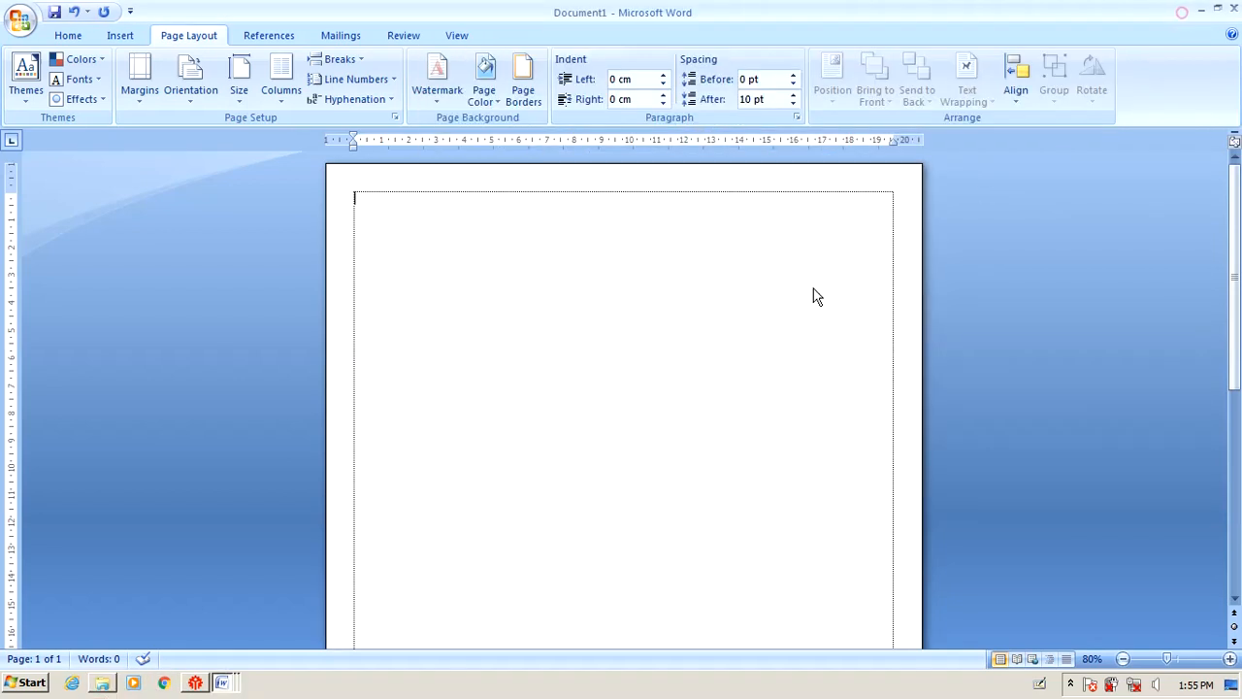
{"action": "left_click", "coordinate": [225, 682]}
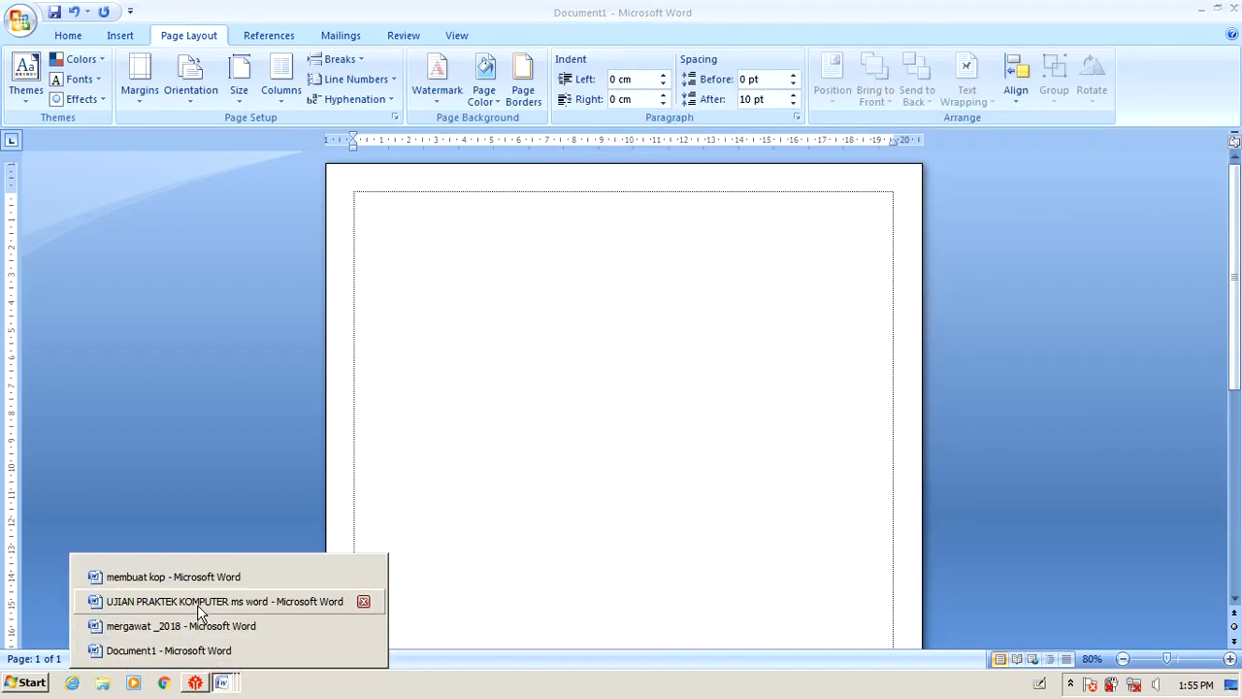
In UJIAN PRAKTEK KOMPUTER, highlight the Kop Surat and Cilacap logo rows yellow.
{"action": "left_click", "coordinate": [199, 602]}
{"action": "scroll", "coordinate": [432, 427], "scroll_direction": "down", "scroll_amount": 3}
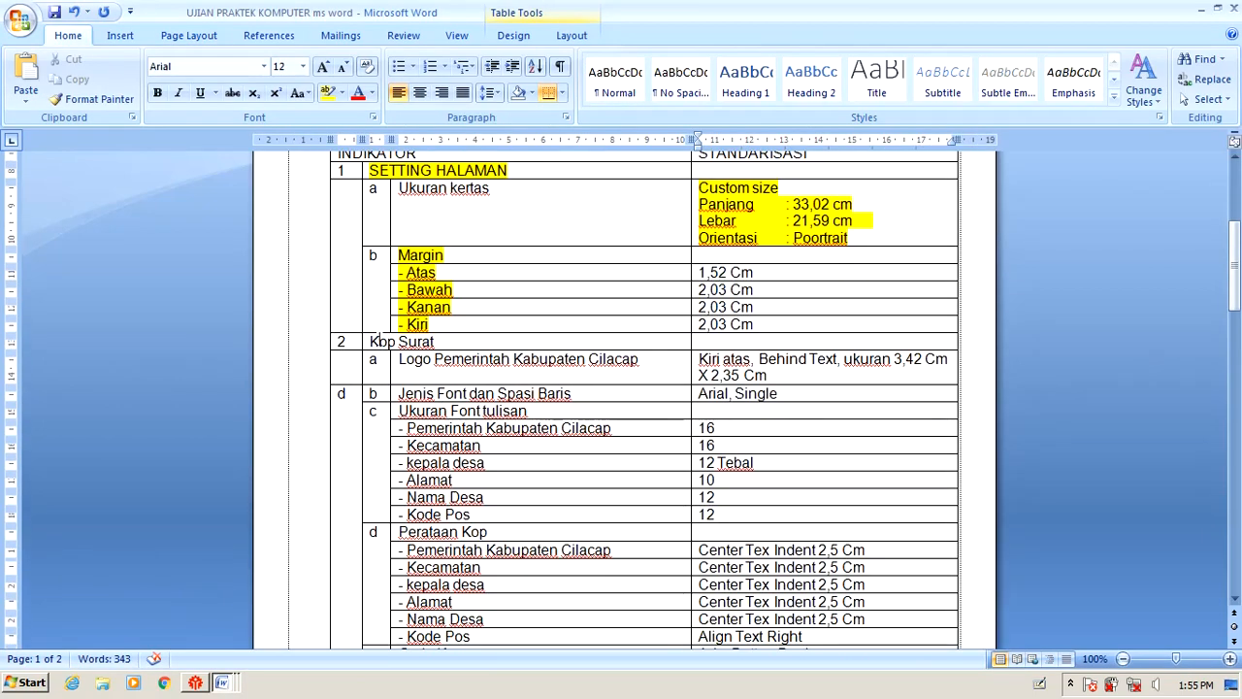
{"action": "left_click_drag", "start_coordinate": [371, 342], "coordinate": [807, 348]}
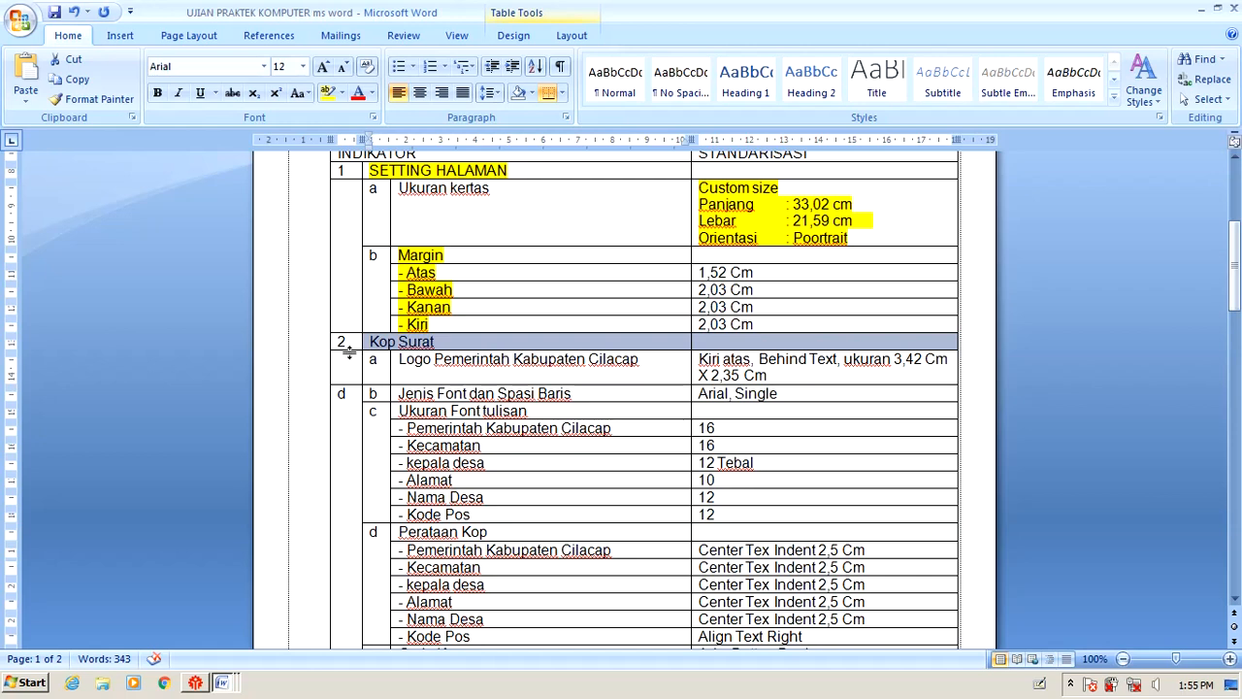
{"action": "left_click_drag", "start_coordinate": [341, 351], "coordinate": [591, 360]}
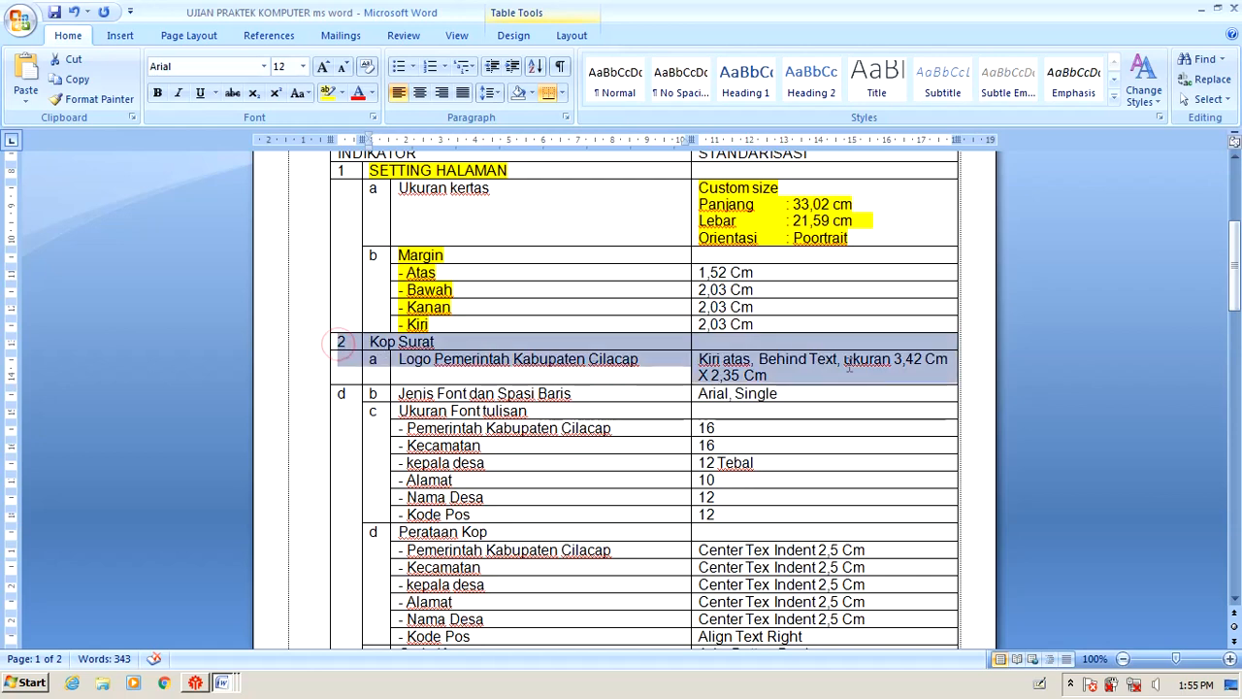
{"action": "left_click", "coordinate": [328, 92]}
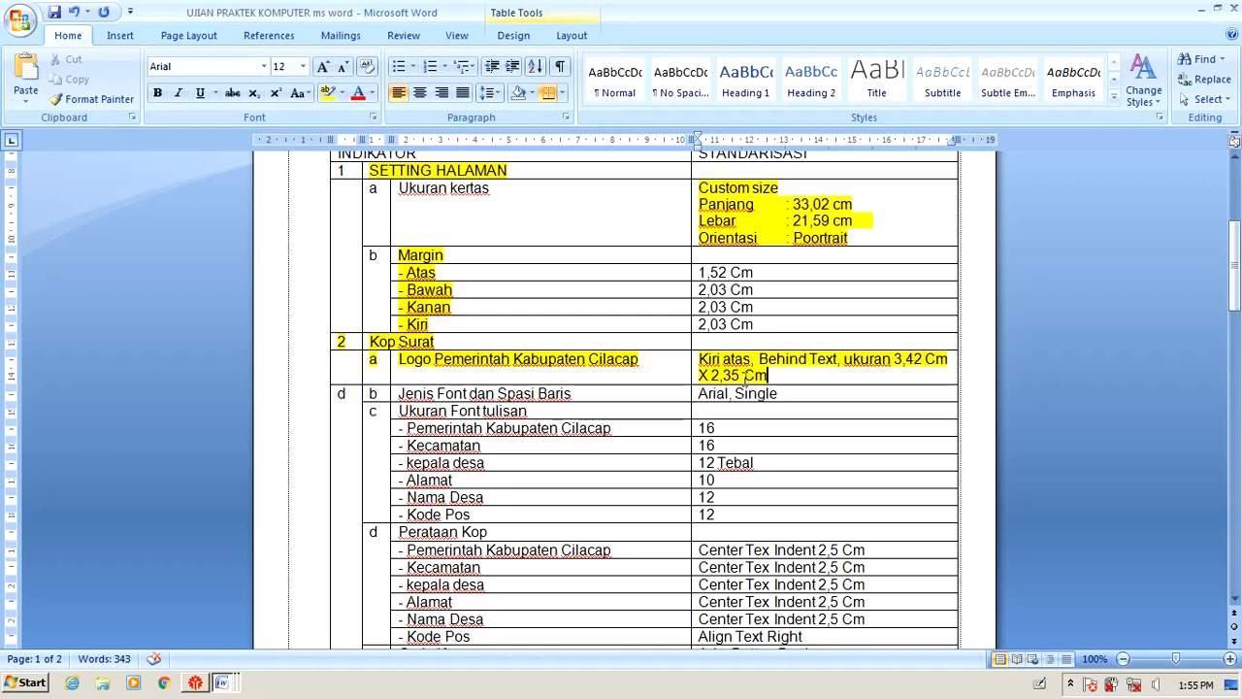
Select the Behind Text, 3,42 Cm and X 2,35 Cm logo entries, then deselect.
{"action": "left_click_drag", "start_coordinate": [761, 359], "coordinate": [836, 360]}
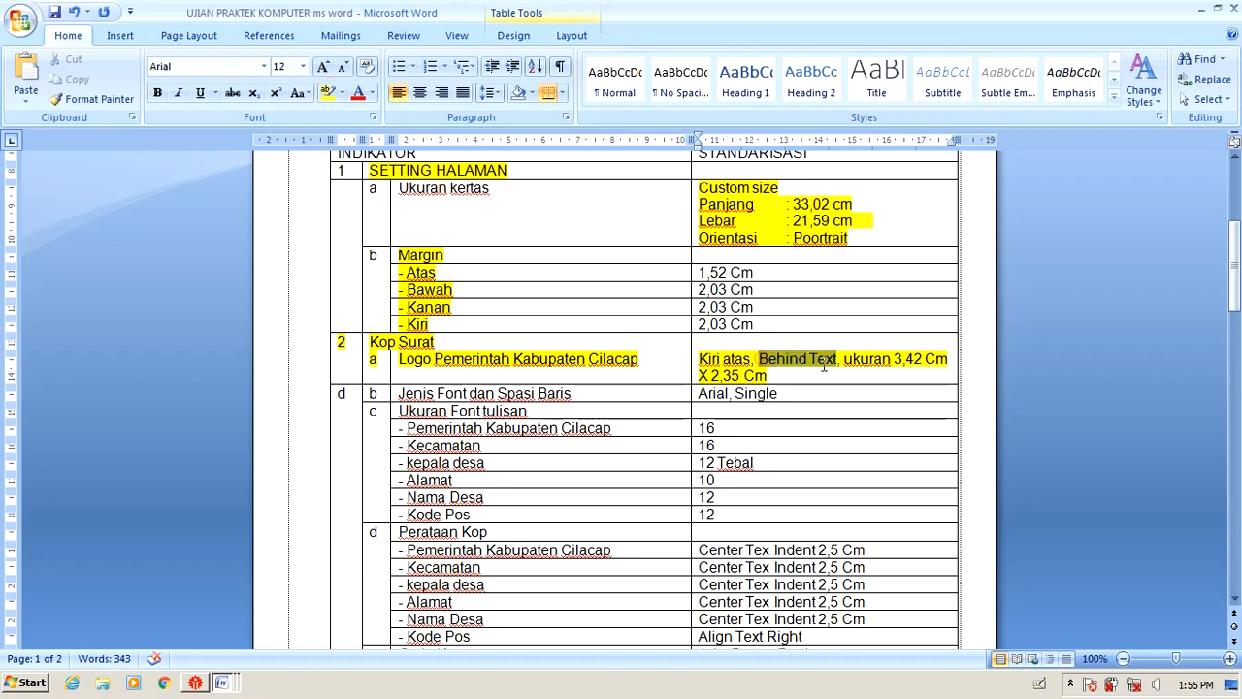
{"action": "left_click_drag", "start_coordinate": [949, 359], "coordinate": [842, 361]}
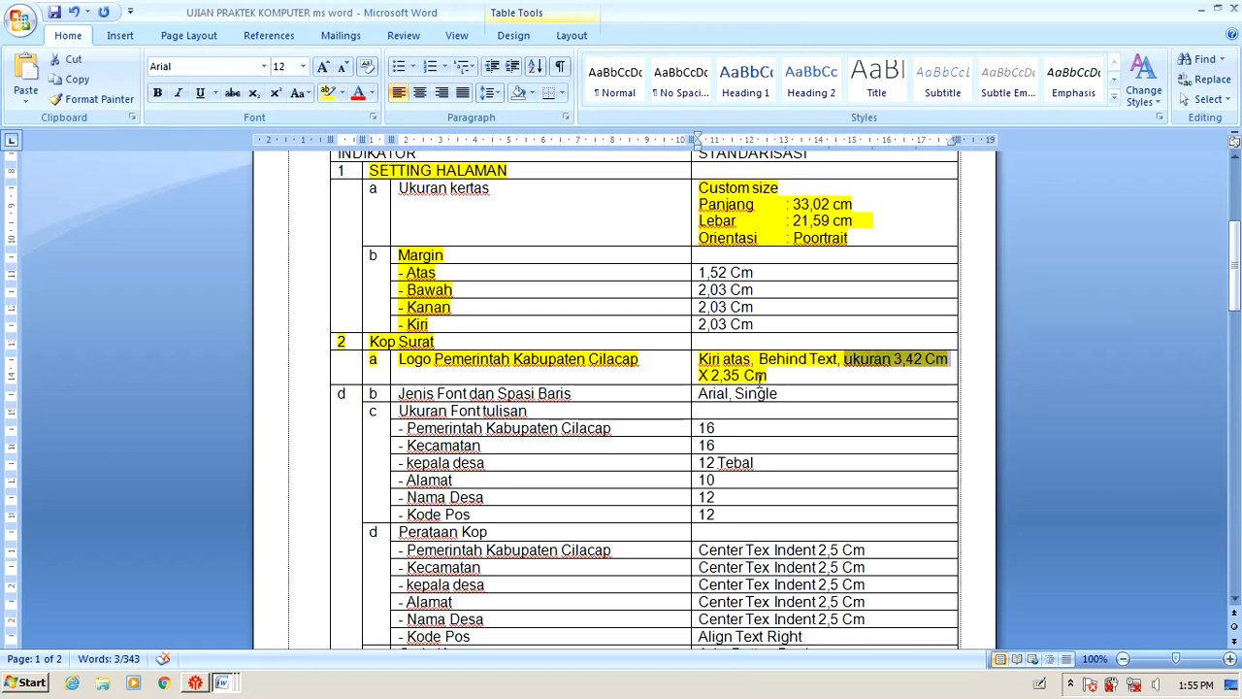
{"action": "left_click_drag", "start_coordinate": [769, 375], "coordinate": [400, 361]}
{"action": "left_click", "coordinate": [813, 398]}
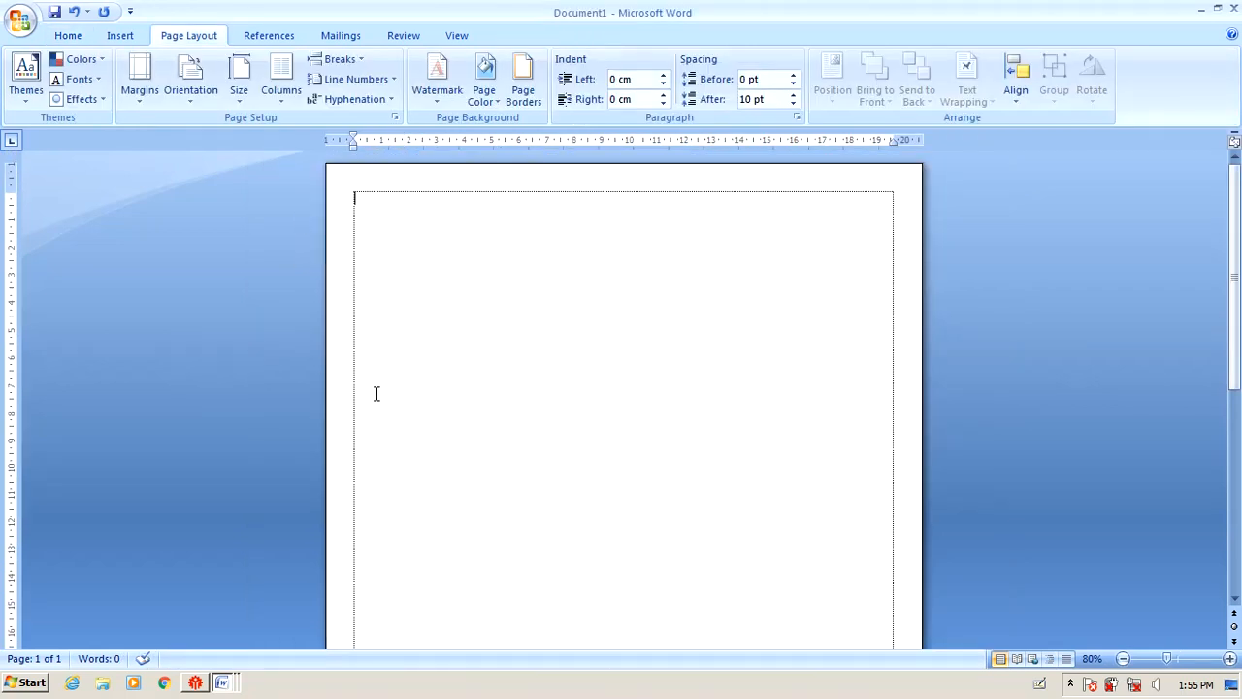
{"action": "left_click", "coordinate": [116, 35]}
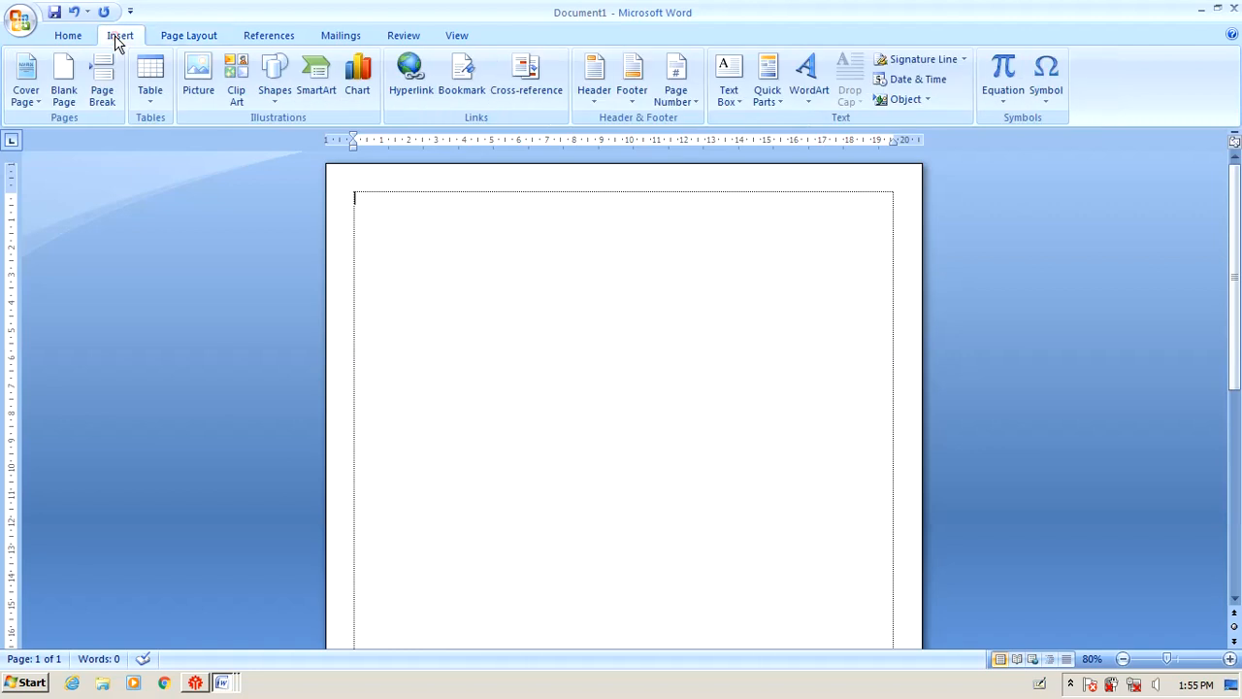
{"action": "left_click", "coordinate": [198, 85]}
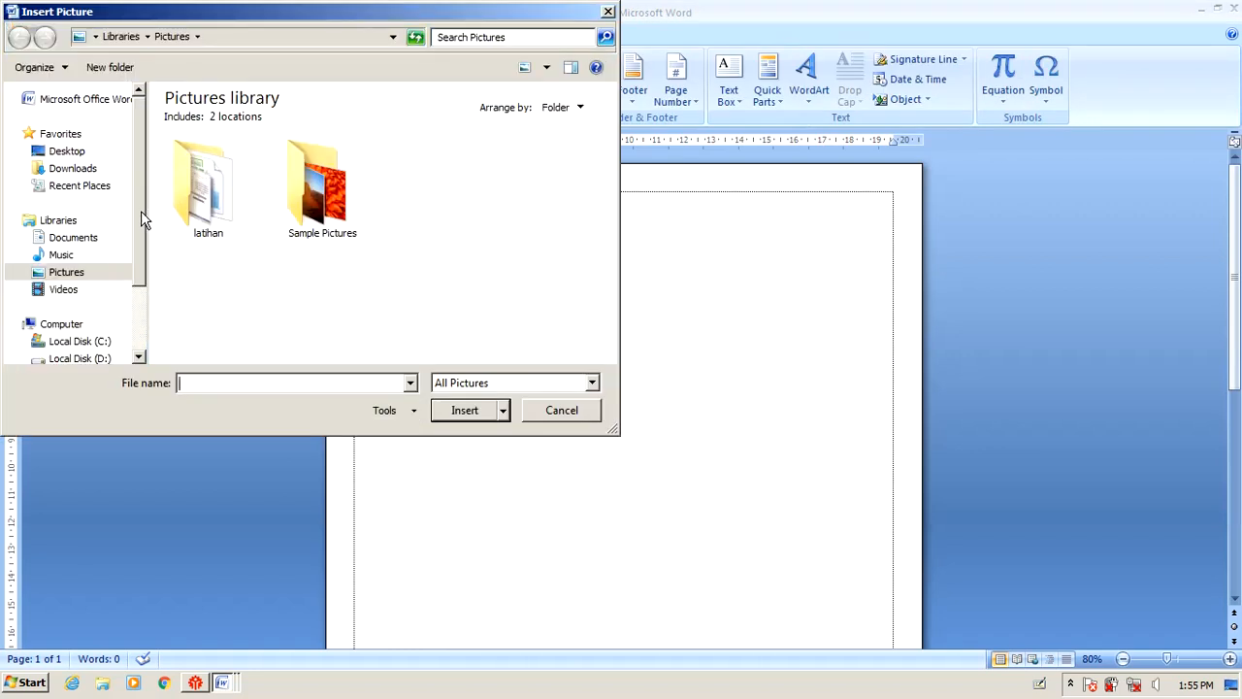
{"action": "left_click", "coordinate": [63, 256]}
{"action": "left_click", "coordinate": [68, 274]}
{"action": "left_click", "coordinate": [64, 289]}
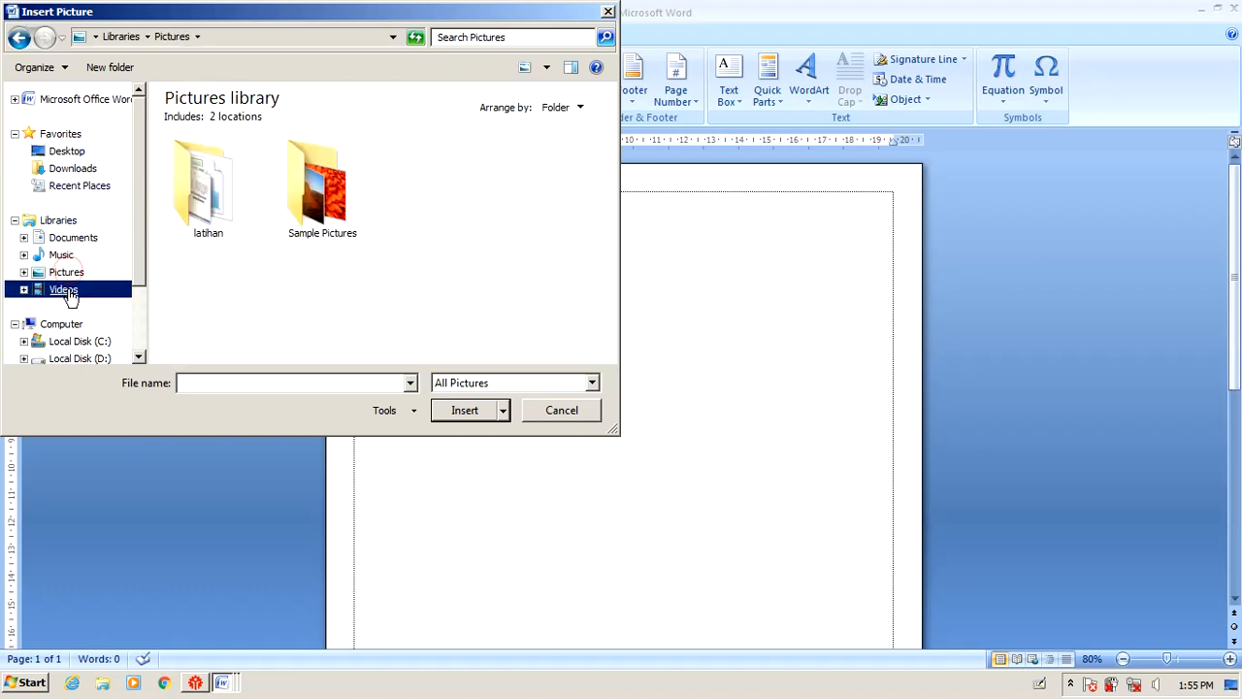
{"action": "left_click", "coordinate": [70, 239]}
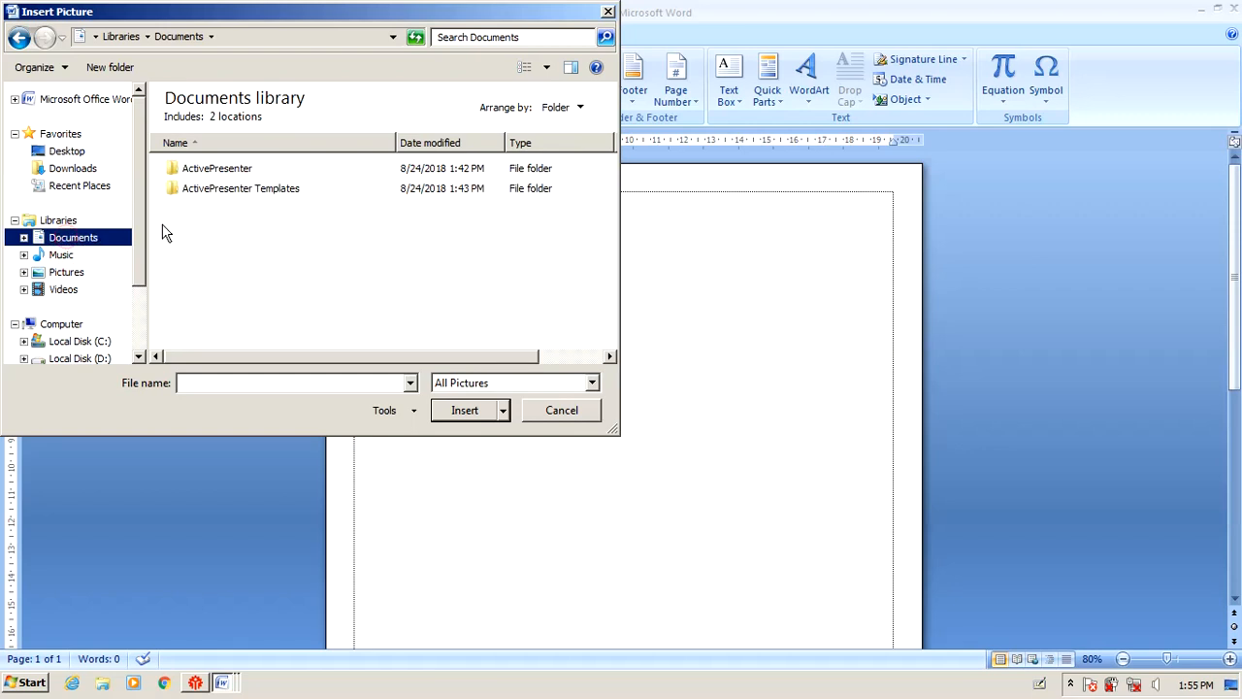
{"action": "left_click", "coordinate": [569, 417]}
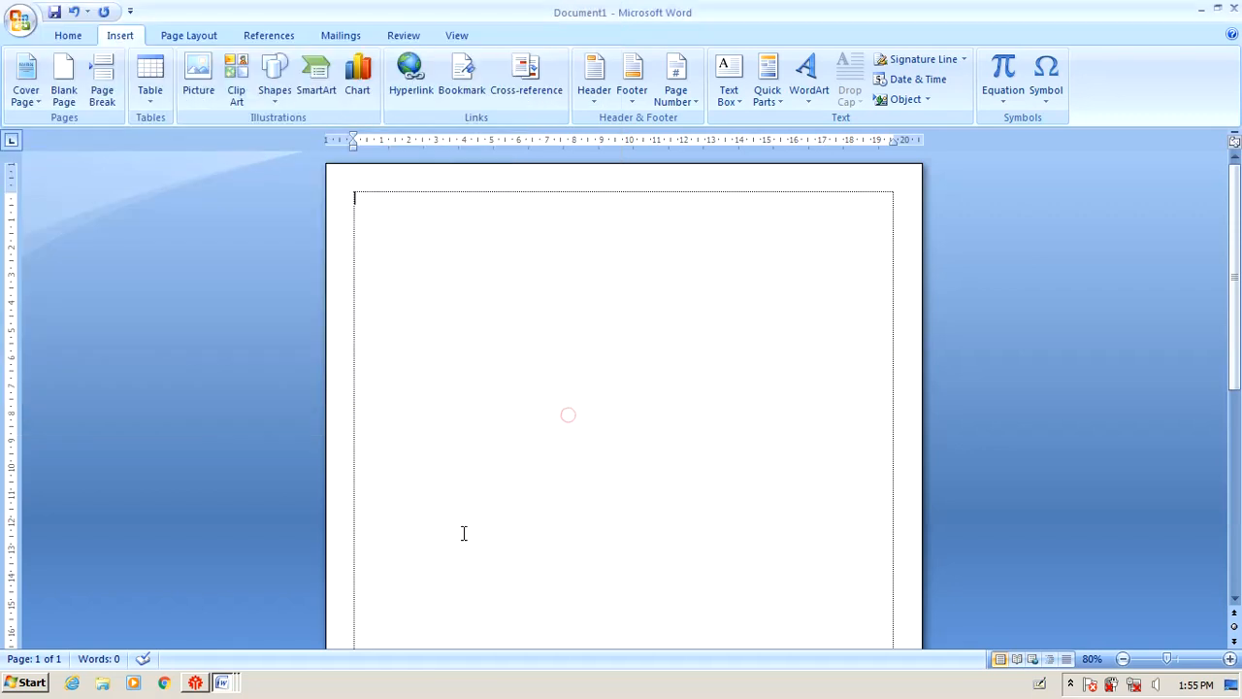
Open the logo pemkab document from the Documents library in Windows Explorer.
{"action": "left_click", "coordinate": [101, 682]}
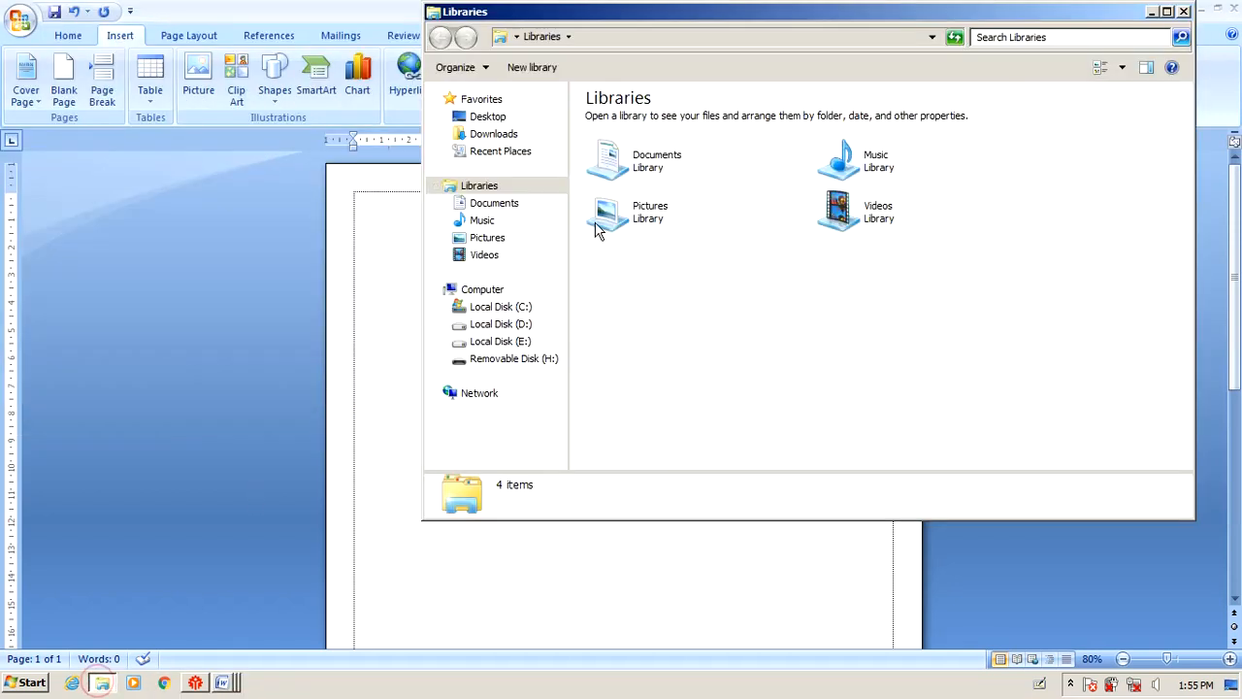
{"action": "left_click", "coordinate": [481, 220]}
{"action": "left_click", "coordinate": [494, 203]}
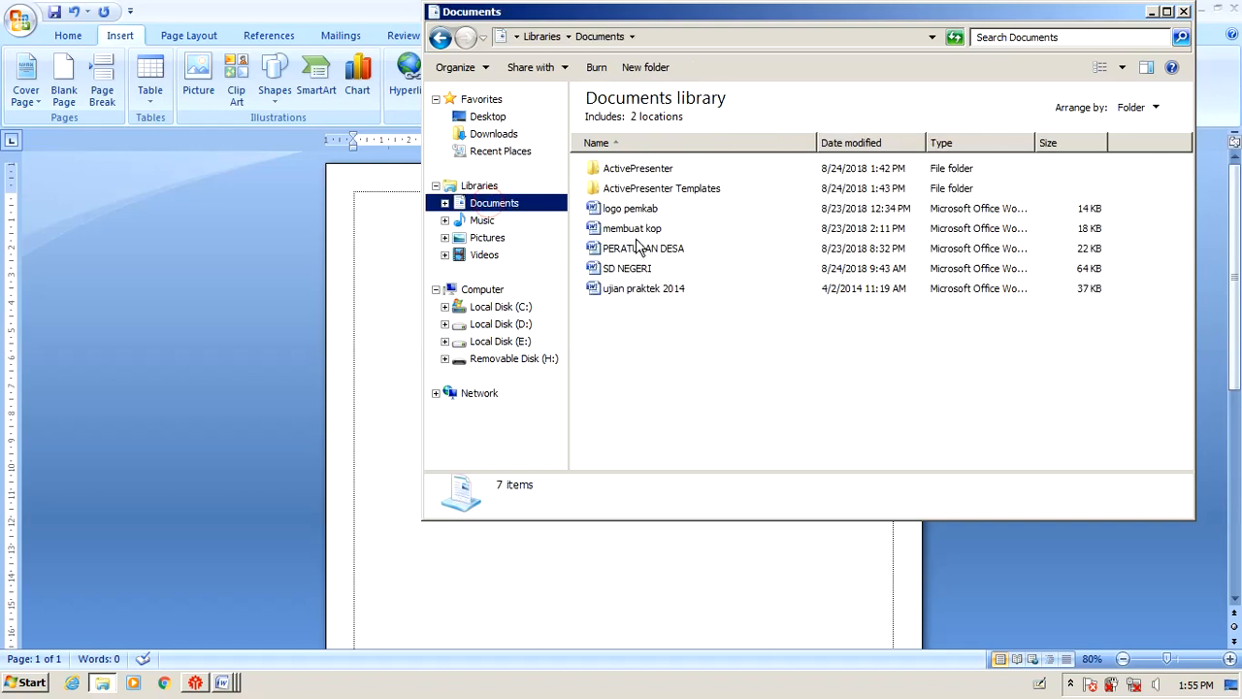
{"action": "double_click", "coordinate": [635, 208]}
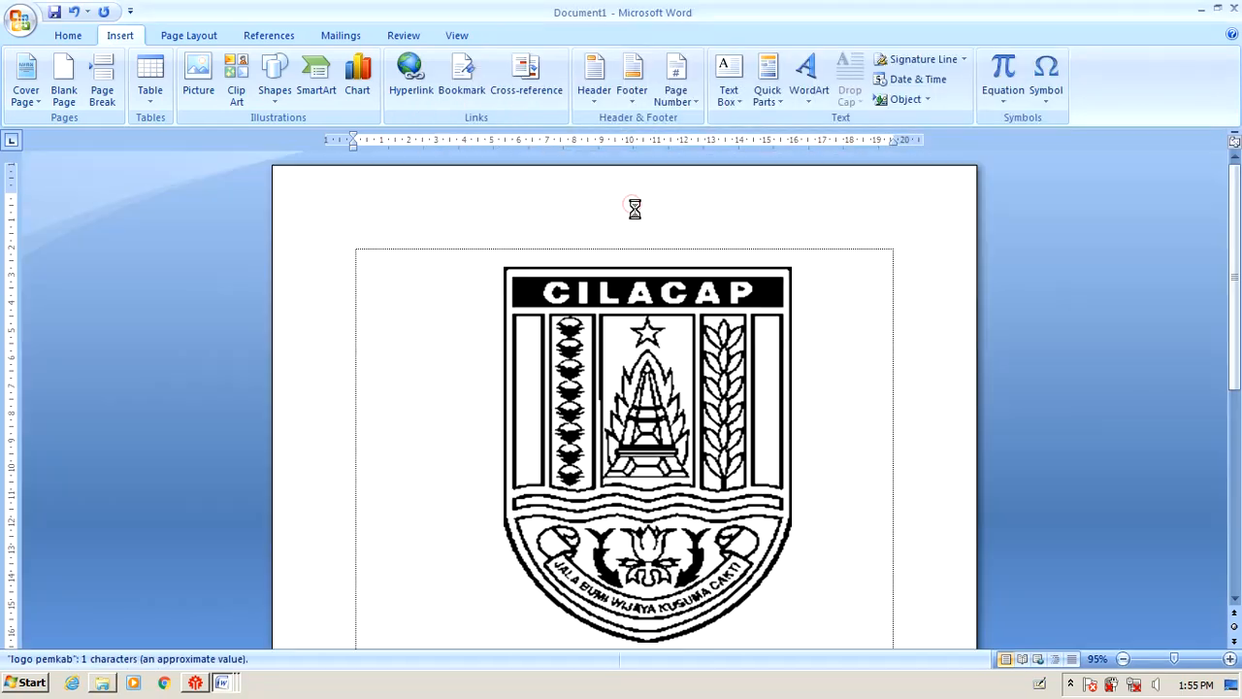
Copy the Cilacap logo picture and close the logo pemkab document.
{"action": "left_click", "coordinate": [631, 342]}
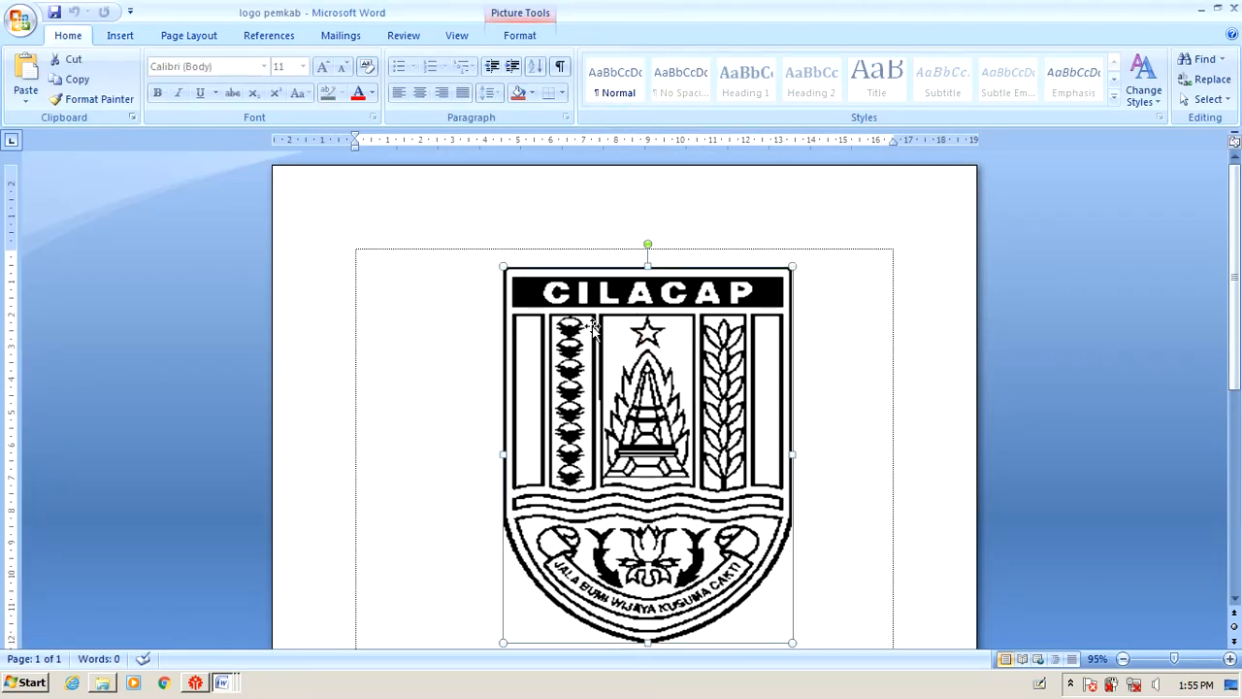
{"action": "right_click", "coordinate": [618, 298]}
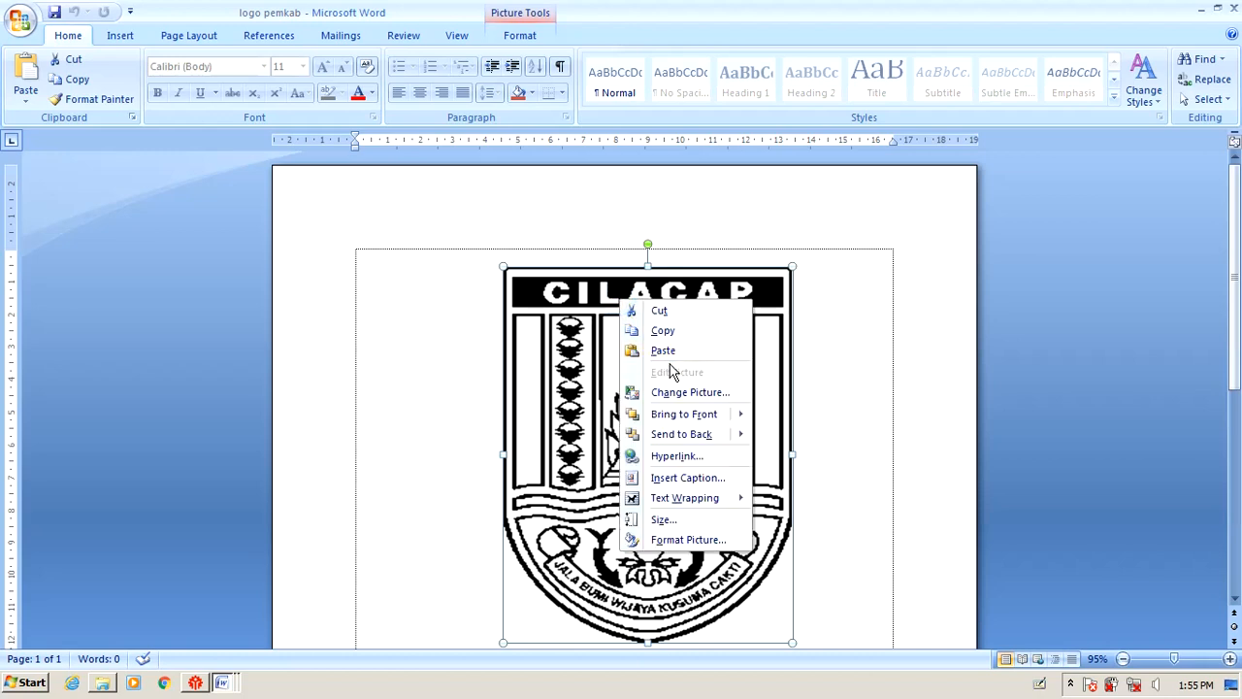
{"action": "left_click", "coordinate": [678, 330]}
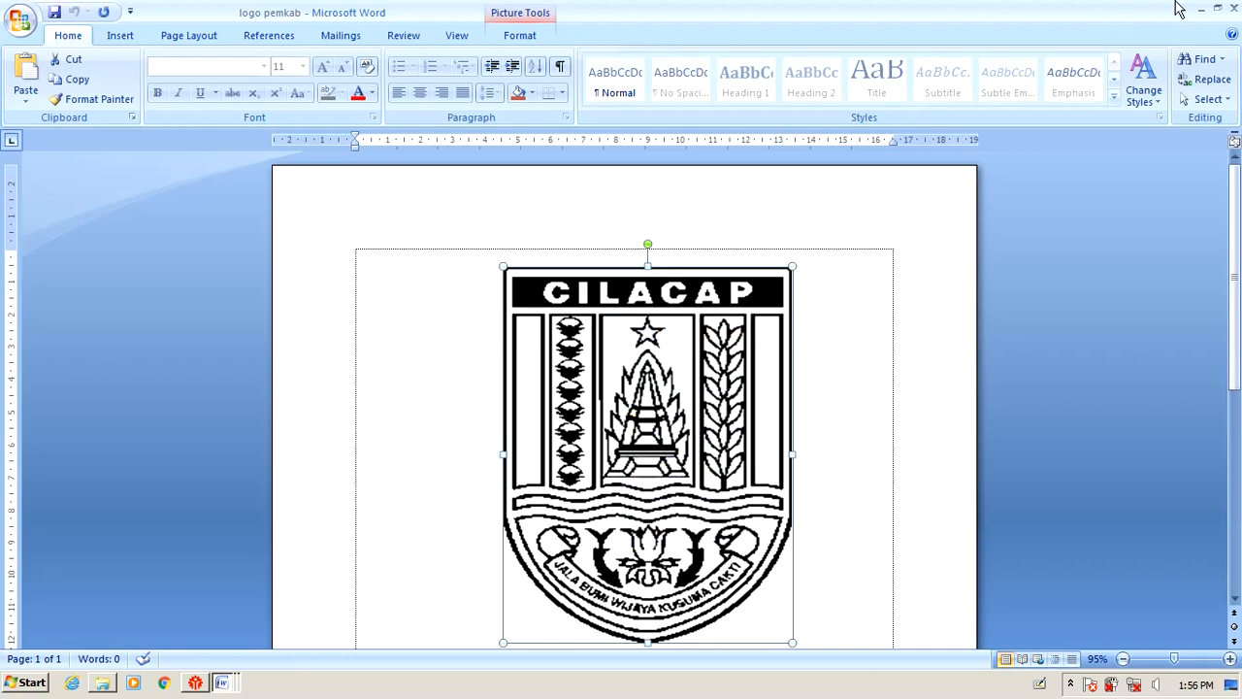
{"action": "left_click", "coordinate": [1238, 8]}
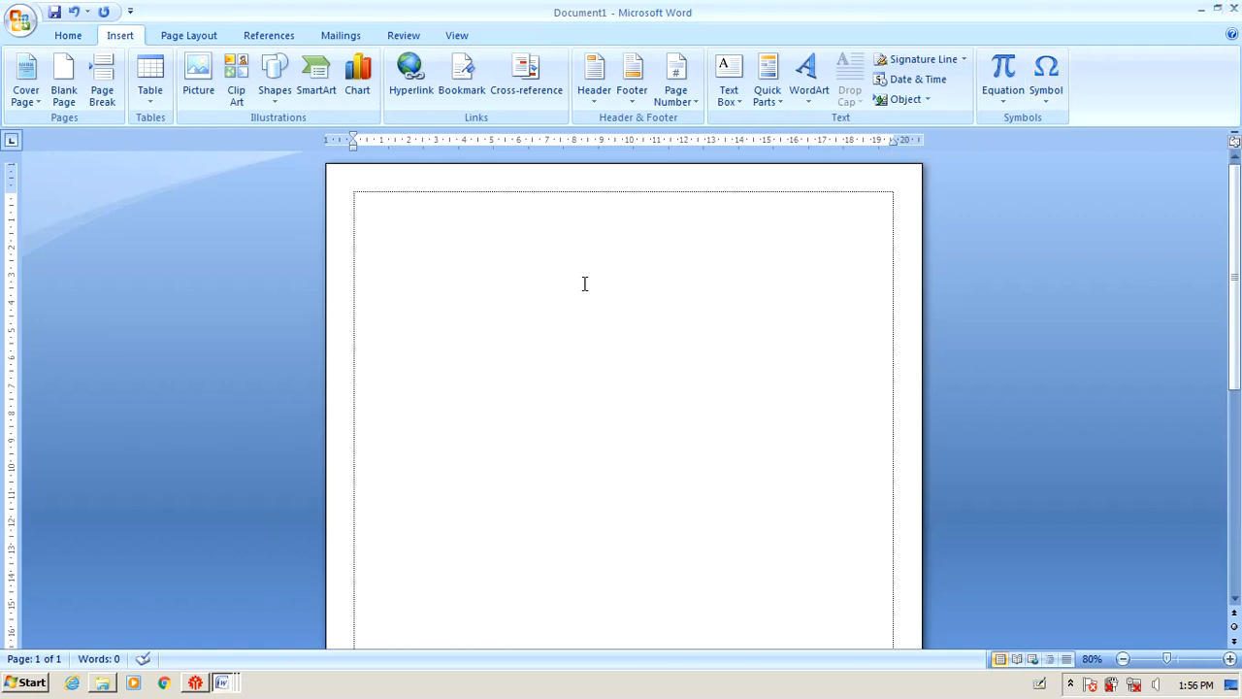
Paste the copied Cilacap logo into the blank Document1 page.
{"action": "right_click", "coordinate": [543, 257]}
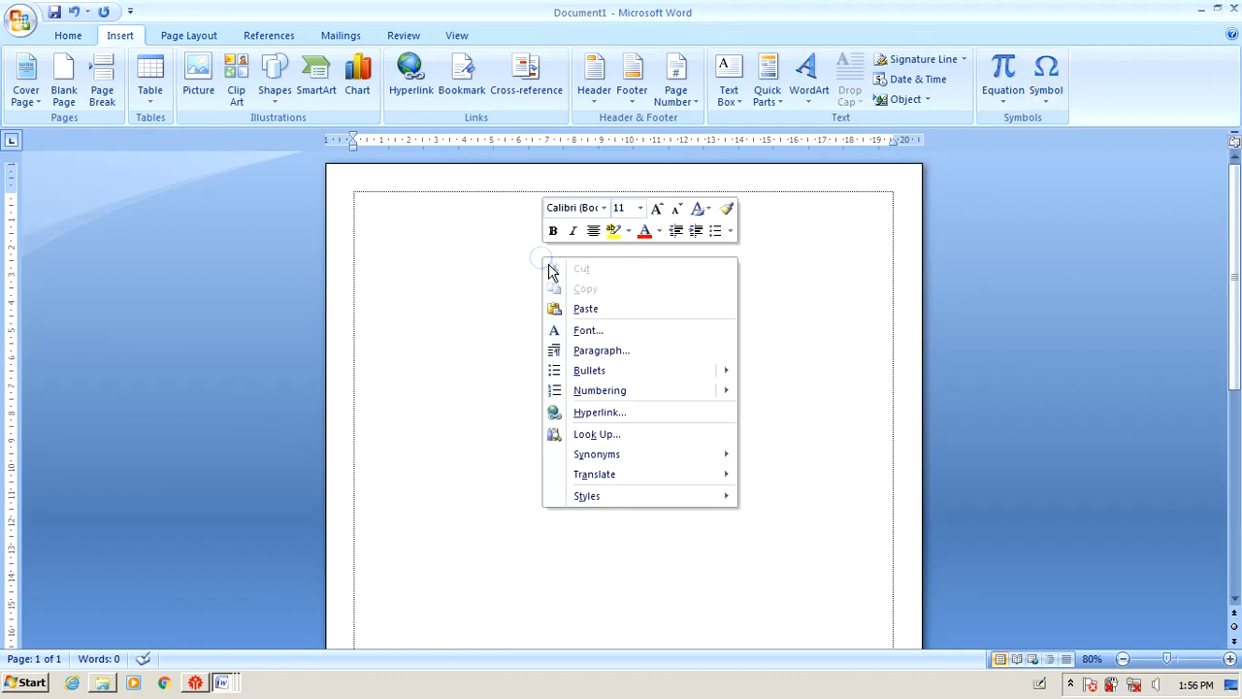
{"action": "left_click", "coordinate": [581, 311]}
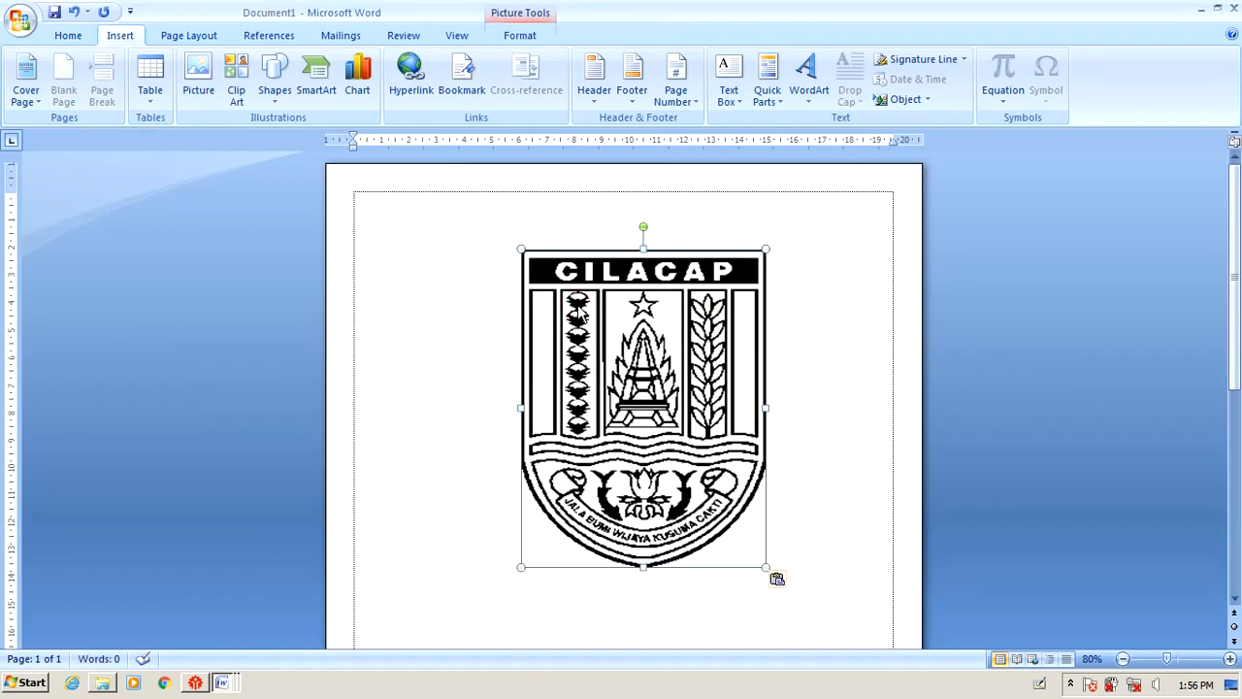
{"action": "left_click", "coordinate": [435, 234]}
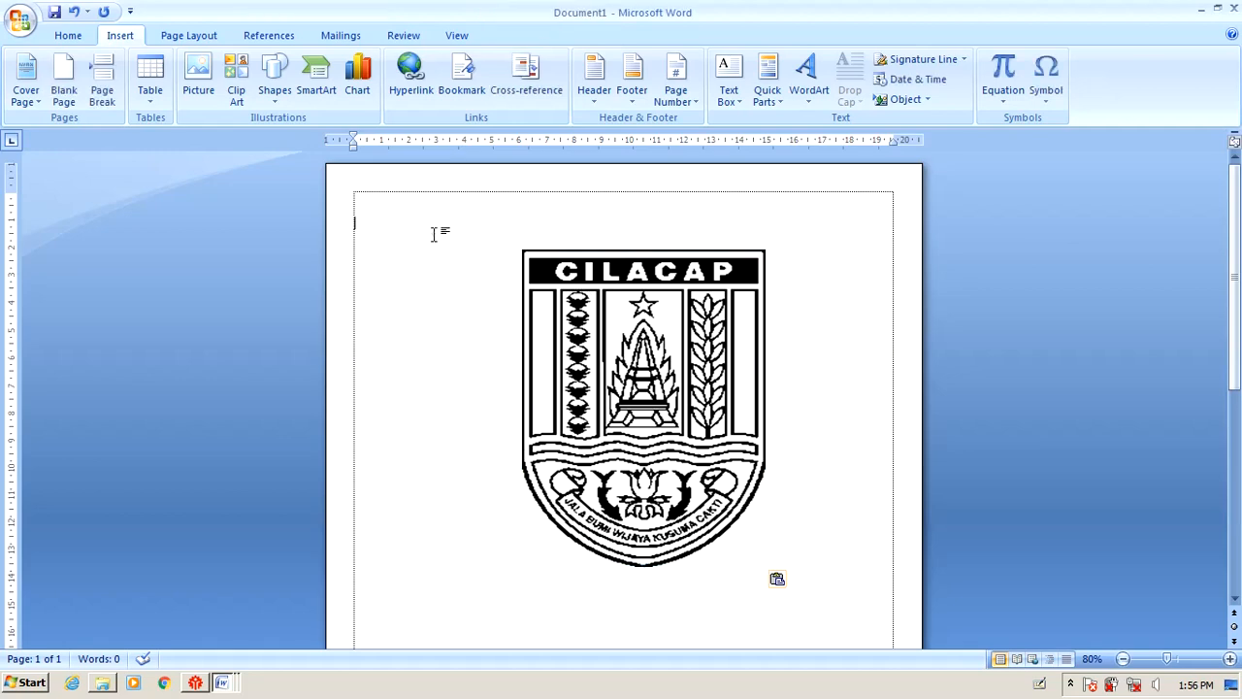
{"action": "left_click", "coordinate": [645, 333]}
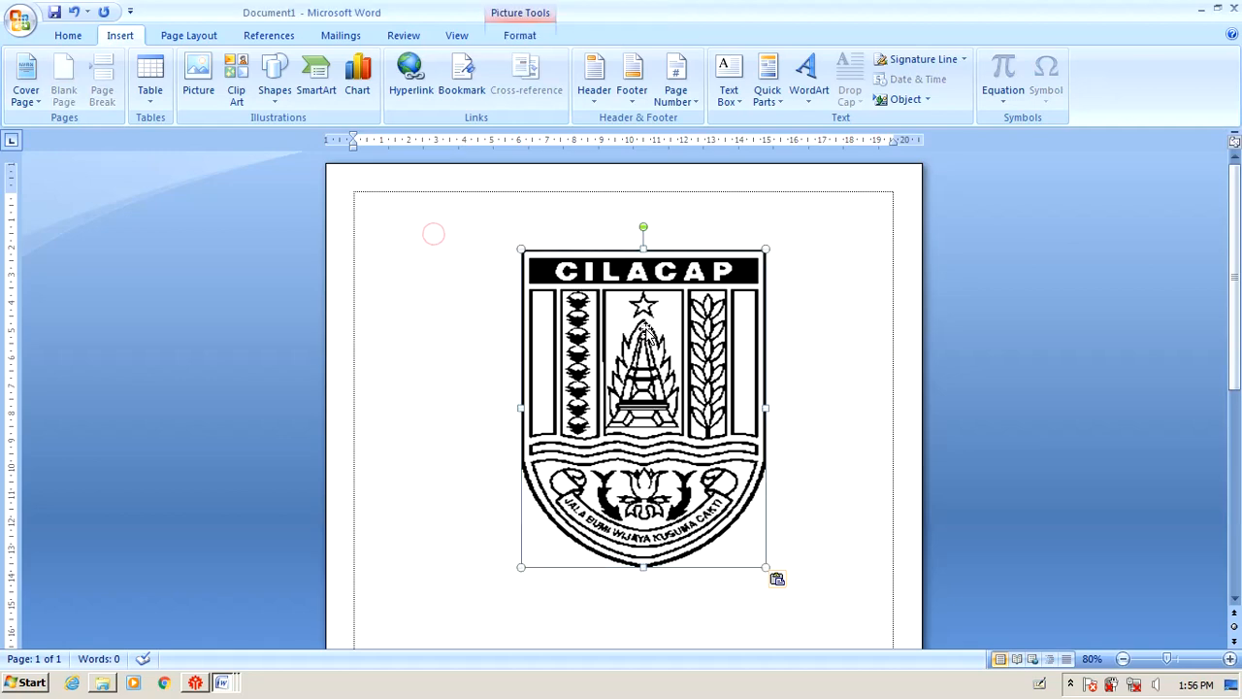
Check the logo requirement row in UJIAN PRAKTEK, then return and reselect the logo.
{"action": "left_click", "coordinate": [220, 691]}
{"action": "left_click", "coordinate": [212, 605]}
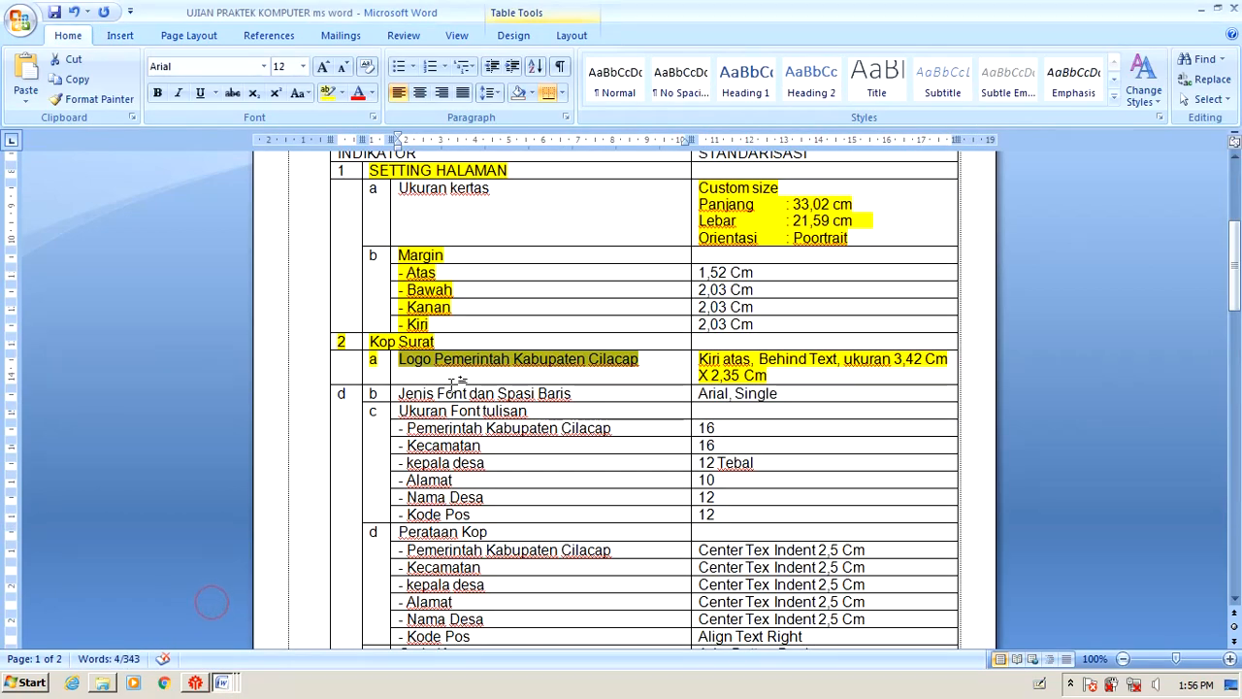
{"action": "left_click", "coordinate": [753, 359]}
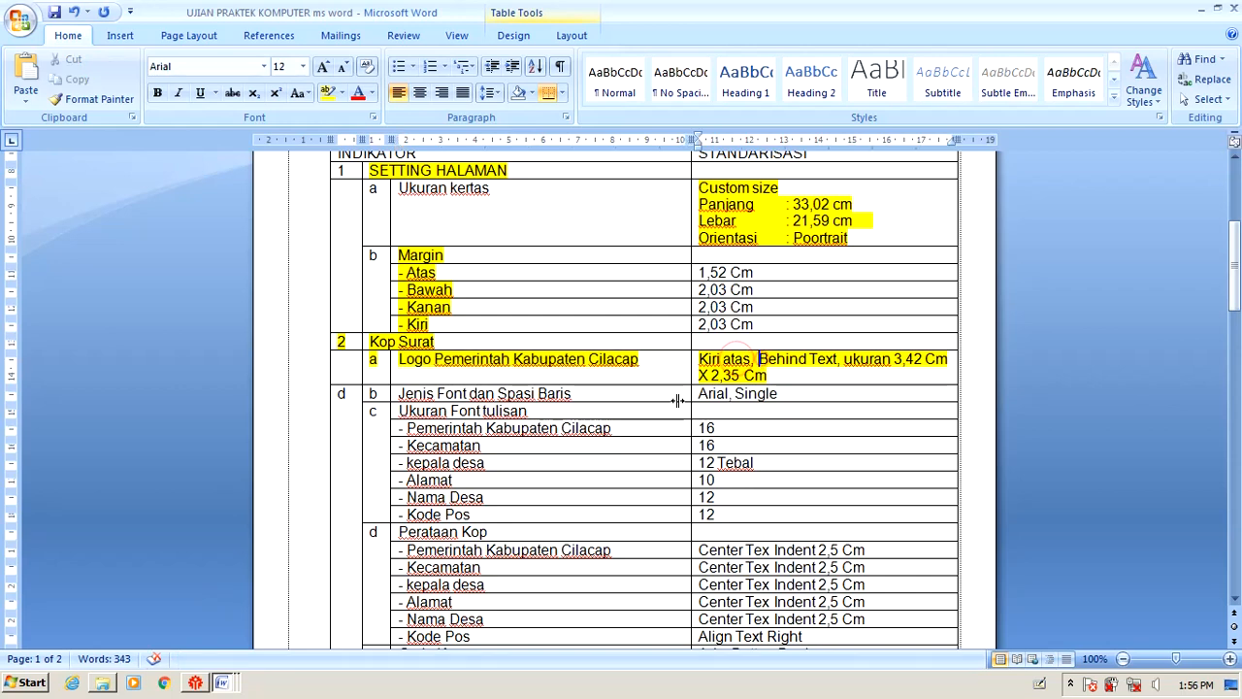
{"action": "key", "text": "alt+Tab"}
{"action": "left_click", "coordinate": [625, 330]}
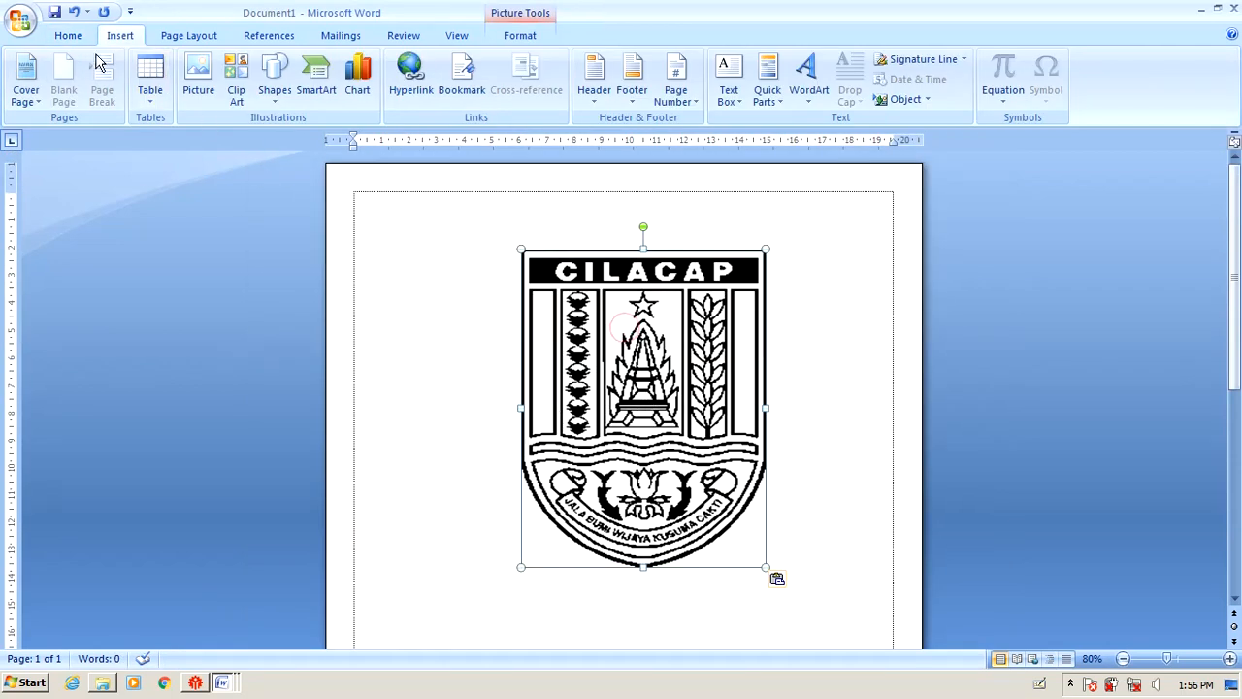
Set the logo's wrapping to Behind Text and drag it to the top-left margin corner.
{"action": "left_click", "coordinate": [58, 35]}
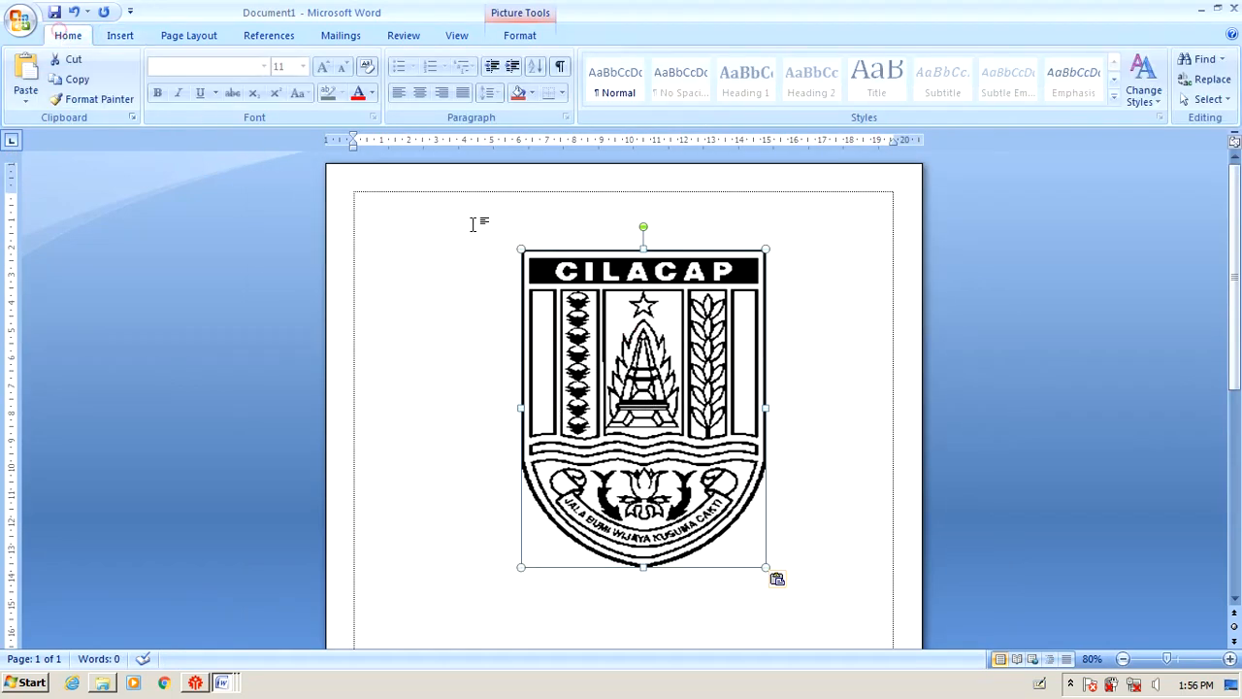
{"action": "right_click", "coordinate": [628, 336]}
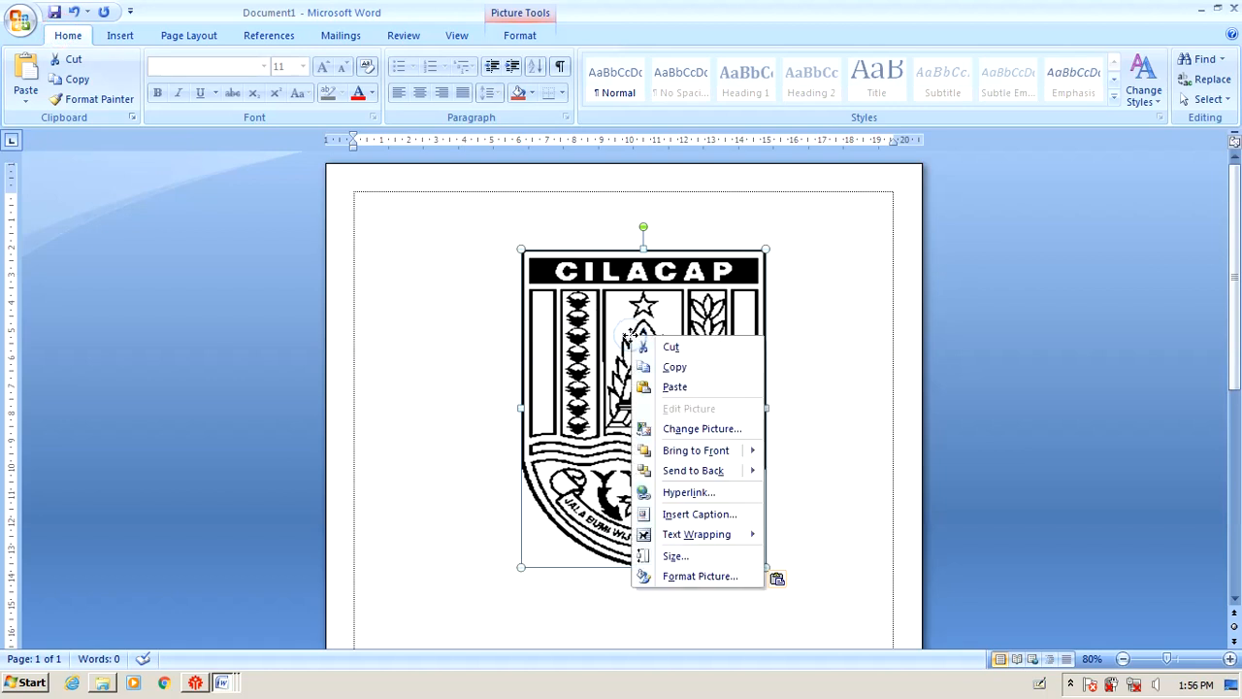
{"action": "mouse_move", "coordinate": [713, 535]}
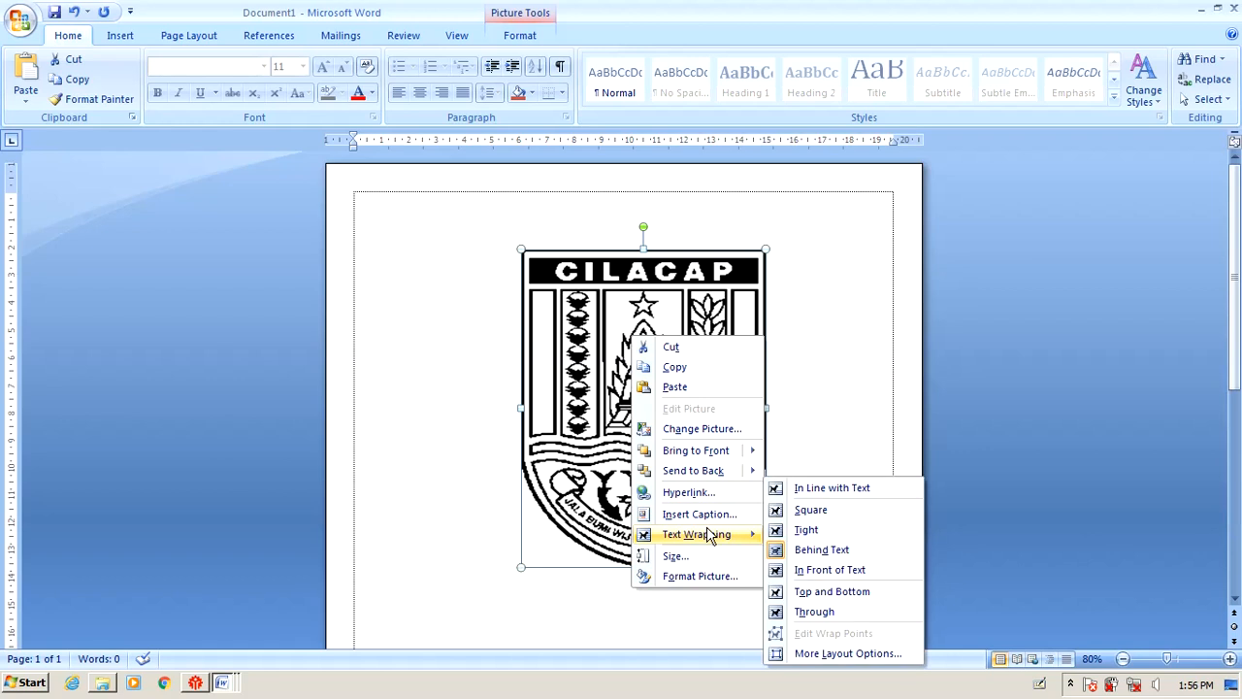
{"action": "left_click", "coordinate": [861, 550]}
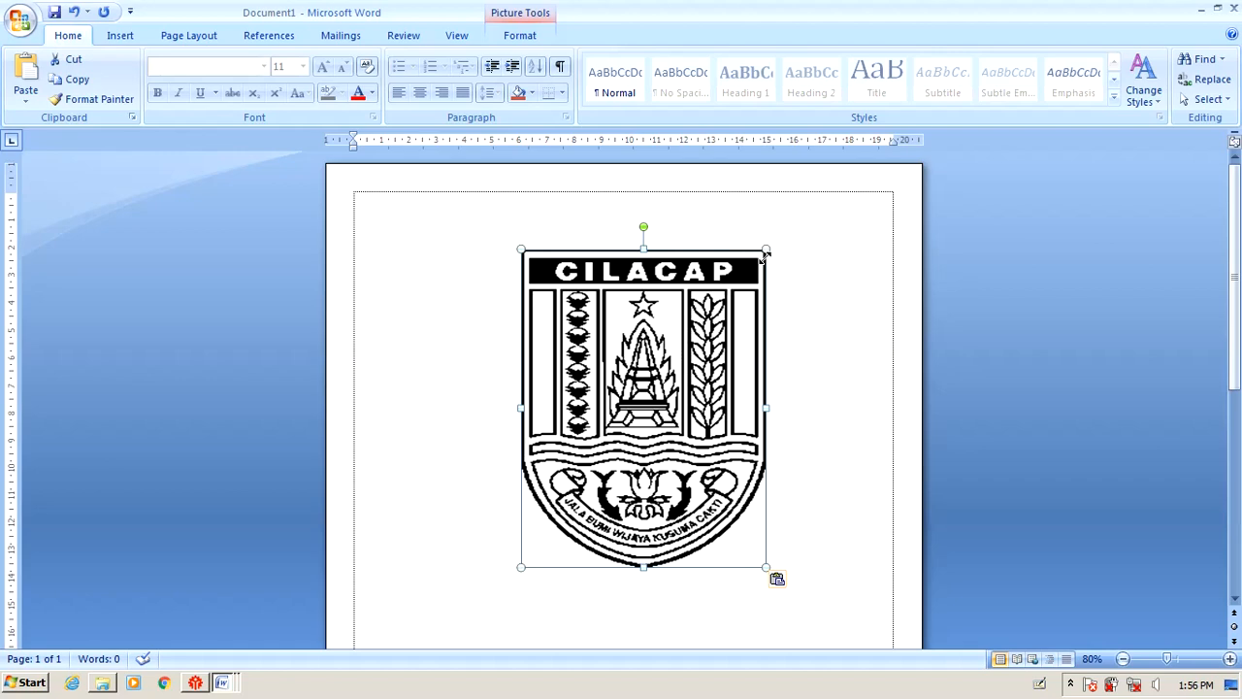
{"action": "left_click_drag", "start_coordinate": [713, 369], "coordinate": [545, 310]}
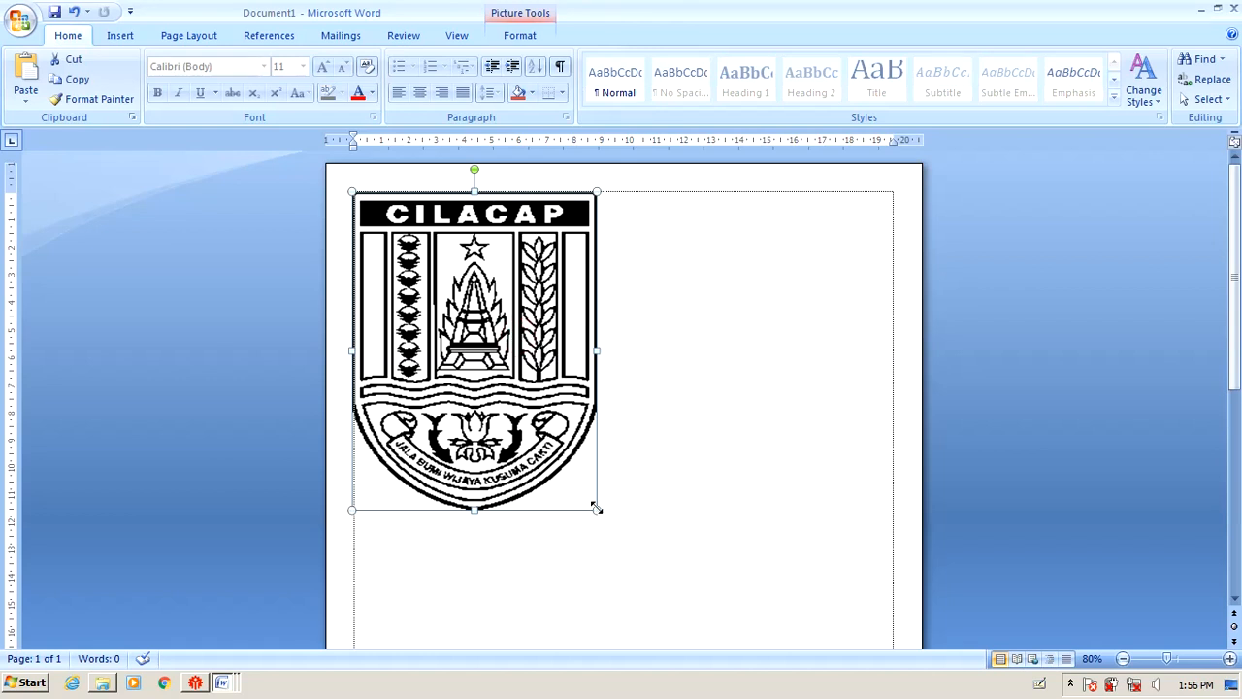
{"action": "left_click_drag", "start_coordinate": [596, 506], "coordinate": [596, 507]}
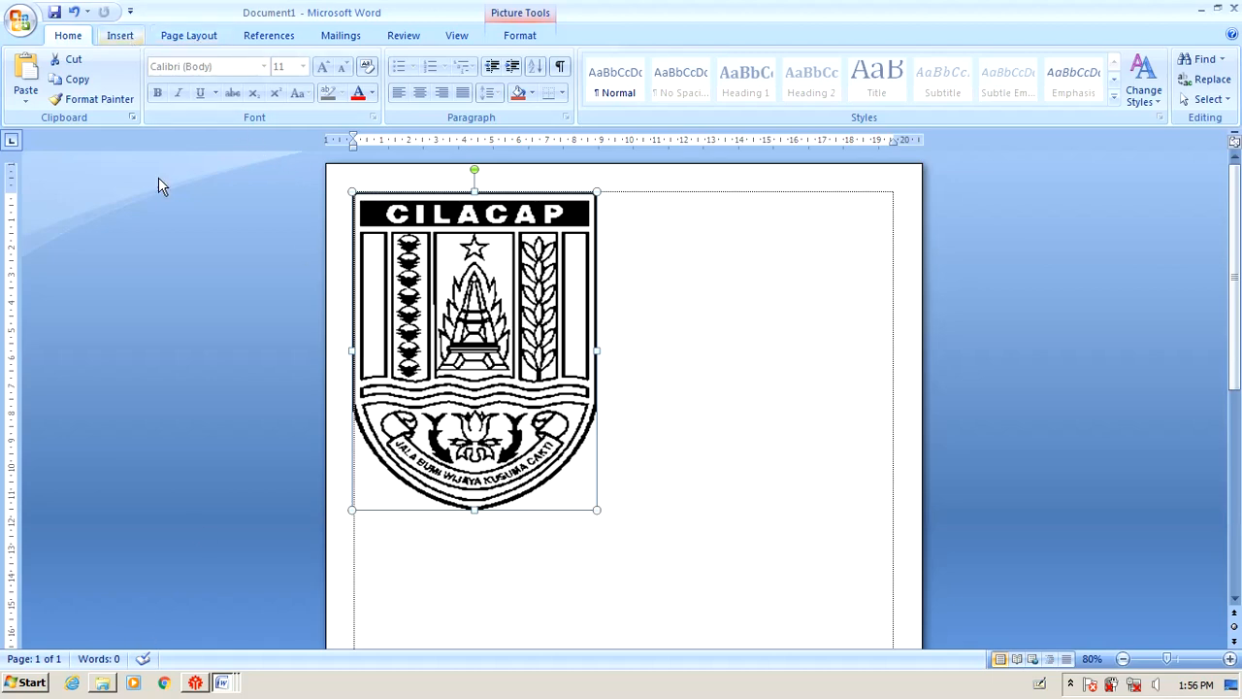
In the UJIAN PRAKTEK checklist, set the 'Behind Text' highlight to No Color.
{"action": "left_click", "coordinate": [226, 683]}
{"action": "left_click", "coordinate": [291, 602]}
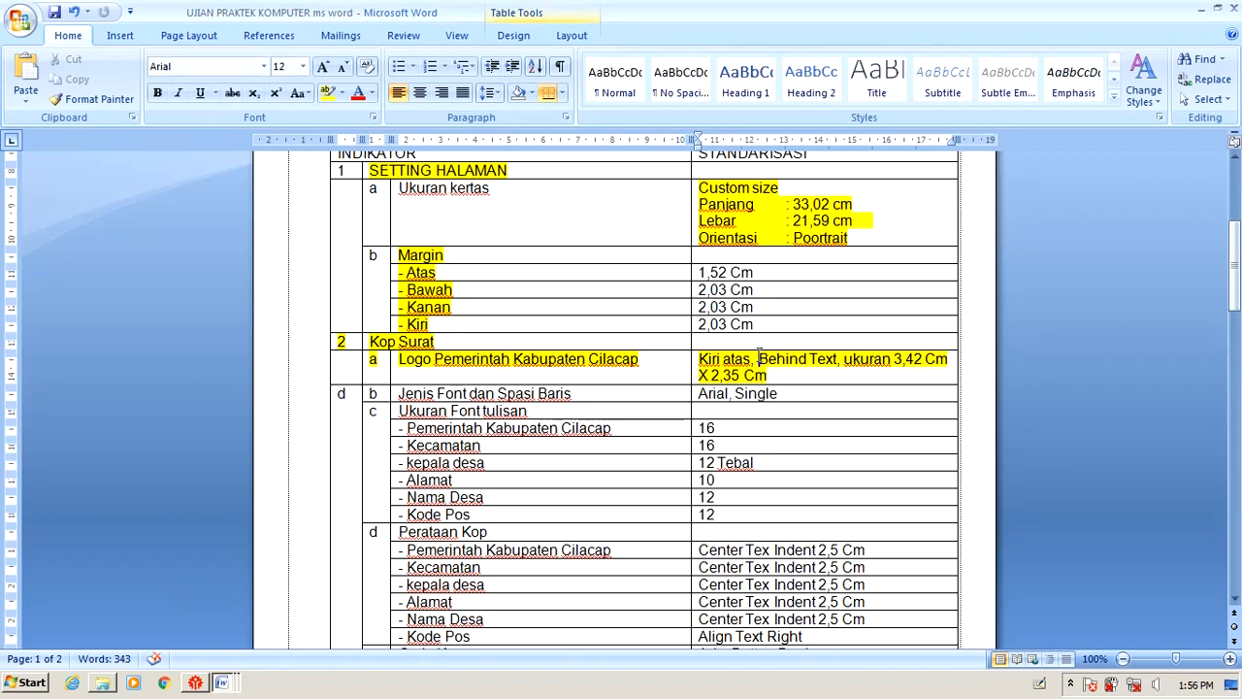
{"action": "left_click_drag", "start_coordinate": [758, 358], "coordinate": [836, 359]}
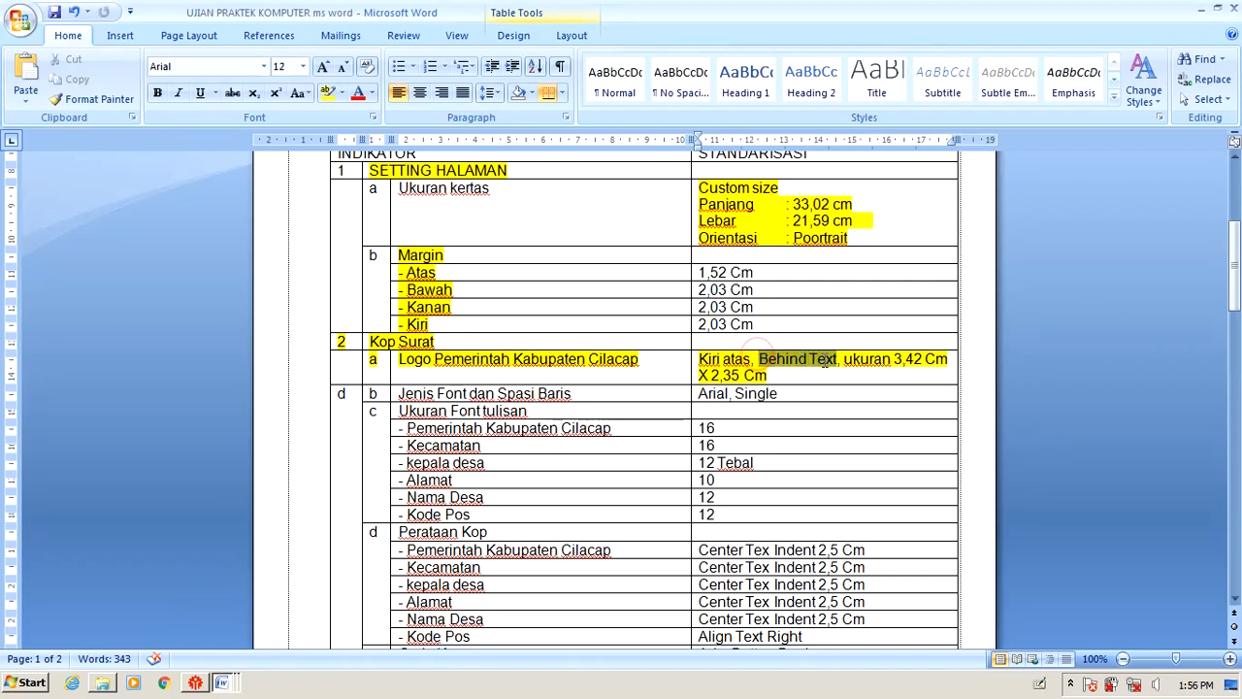
{"action": "left_click", "coordinate": [345, 97]}
{"action": "left_click", "coordinate": [364, 197]}
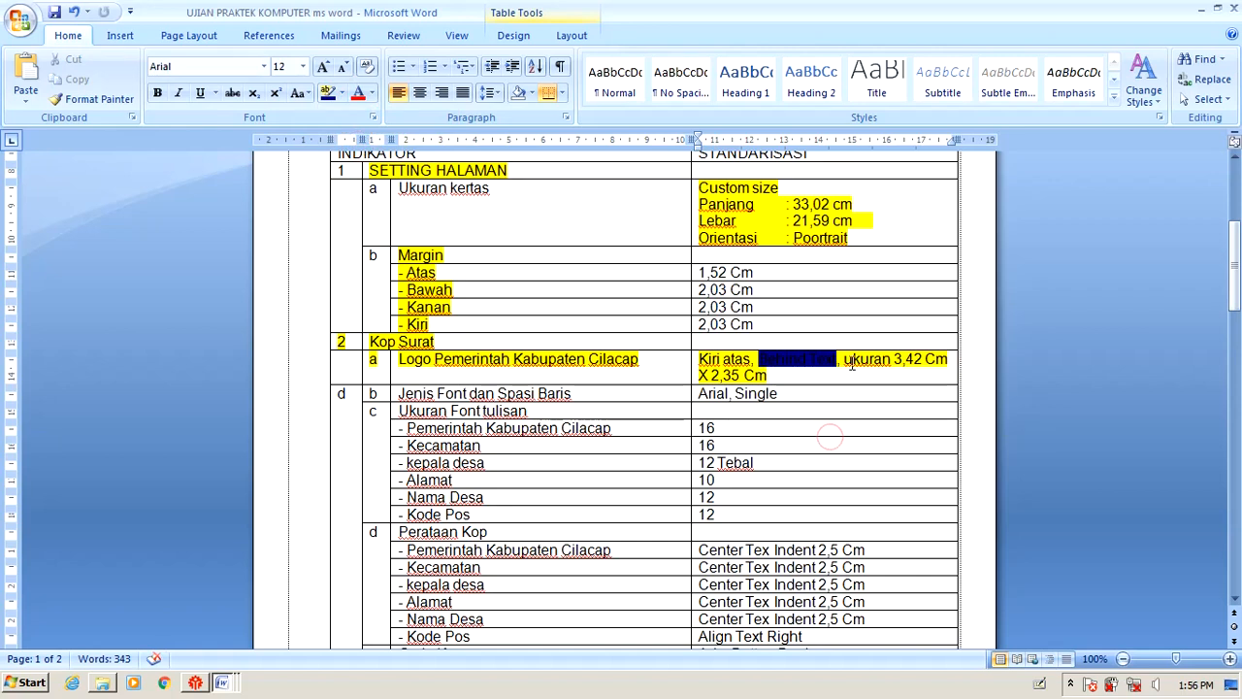
Select the 'ukuran 3,42' size requirement, then go back to Document1.
{"action": "left_click_drag", "start_coordinate": [844, 360], "coordinate": [923, 360]}
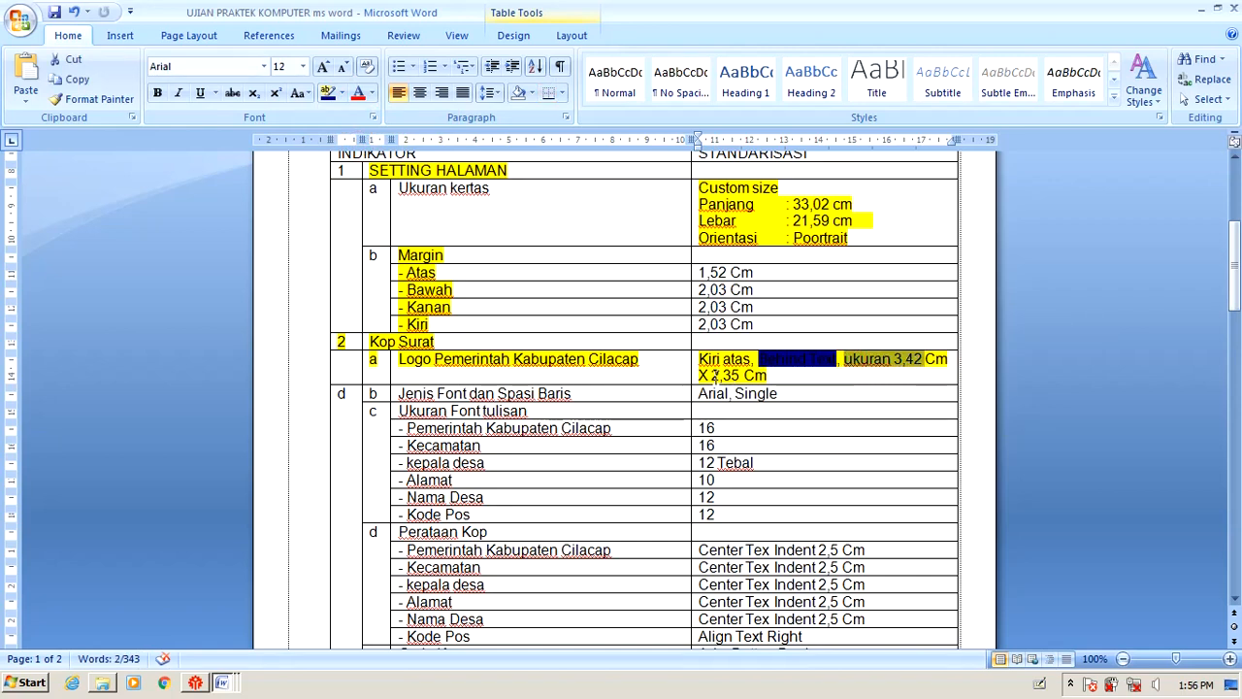
{"action": "left_click", "coordinate": [223, 684]}
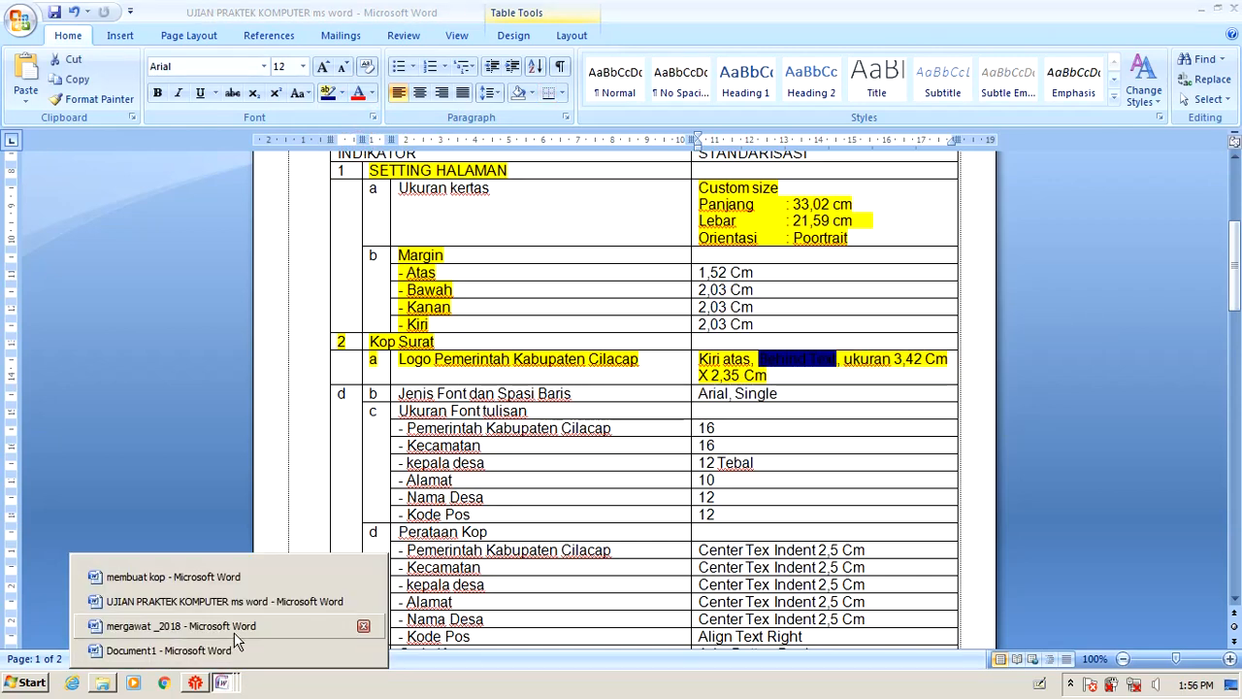
{"action": "left_click", "coordinate": [361, 646]}
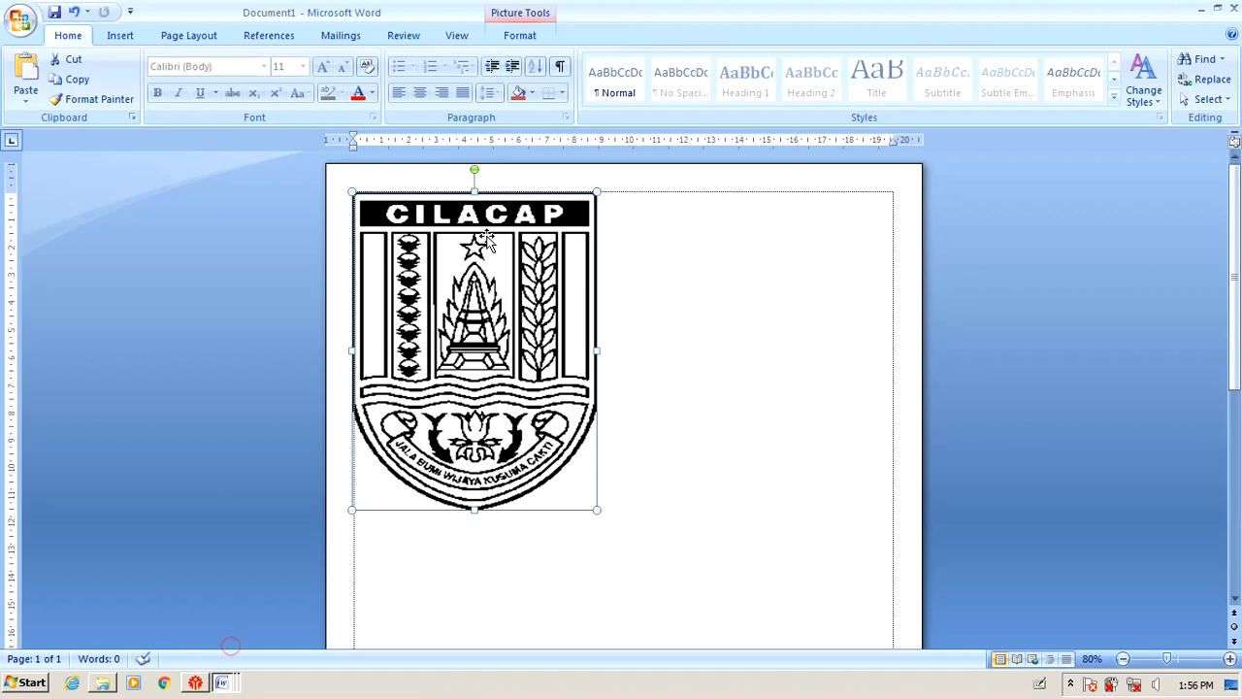
Change the logo height from 11.51 cm to 3.42 cm in the Size group.
{"action": "left_click", "coordinate": [709, 352]}
{"action": "double_click", "coordinate": [544, 323]}
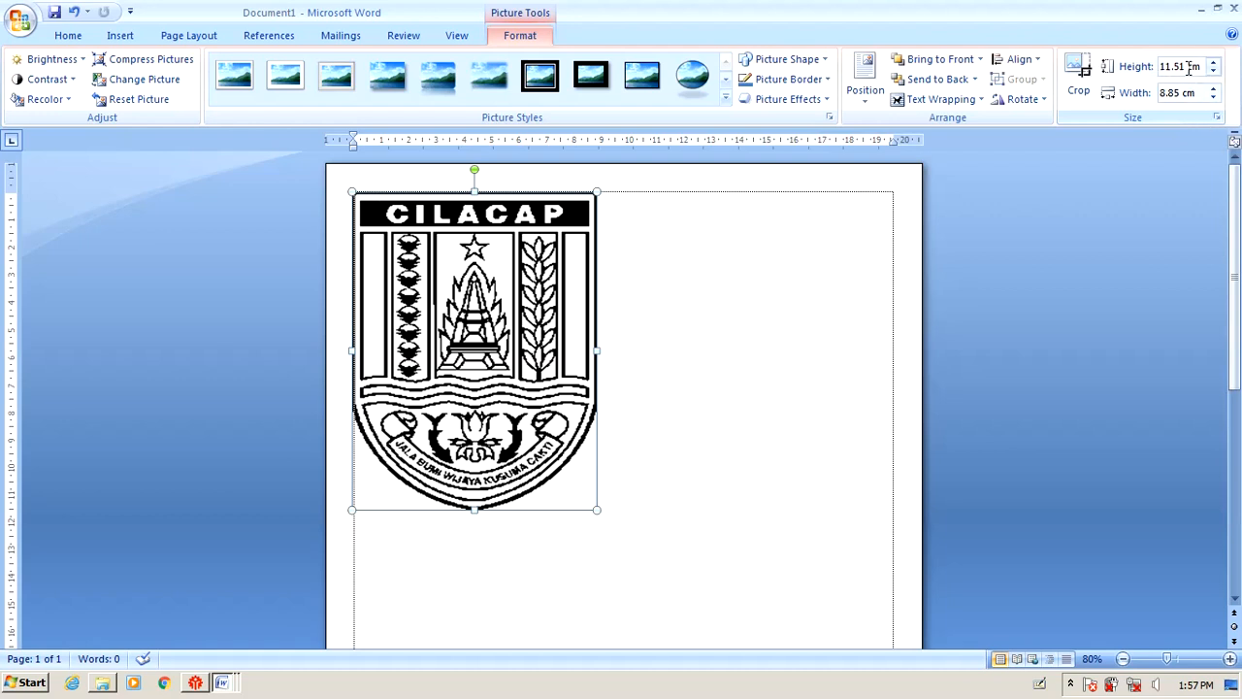
{"action": "double_click", "coordinate": [1171, 66]}
{"action": "type", "text": "3."}
{"action": "left_click", "coordinate": [1179, 93]}
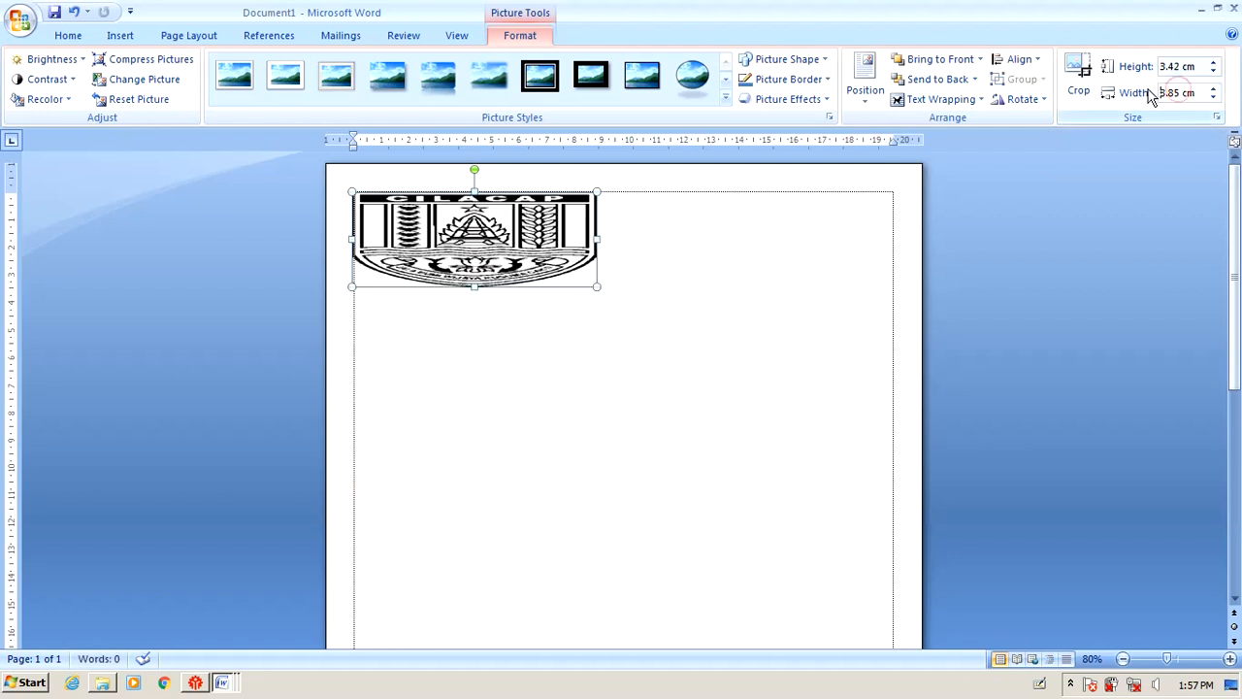
Recheck the exam's size requirement, then set the logo width to 2.35 cm.
{"action": "left_click_drag", "start_coordinate": [1182, 92], "coordinate": [1118, 111]}
{"action": "left_click", "coordinate": [222, 679]}
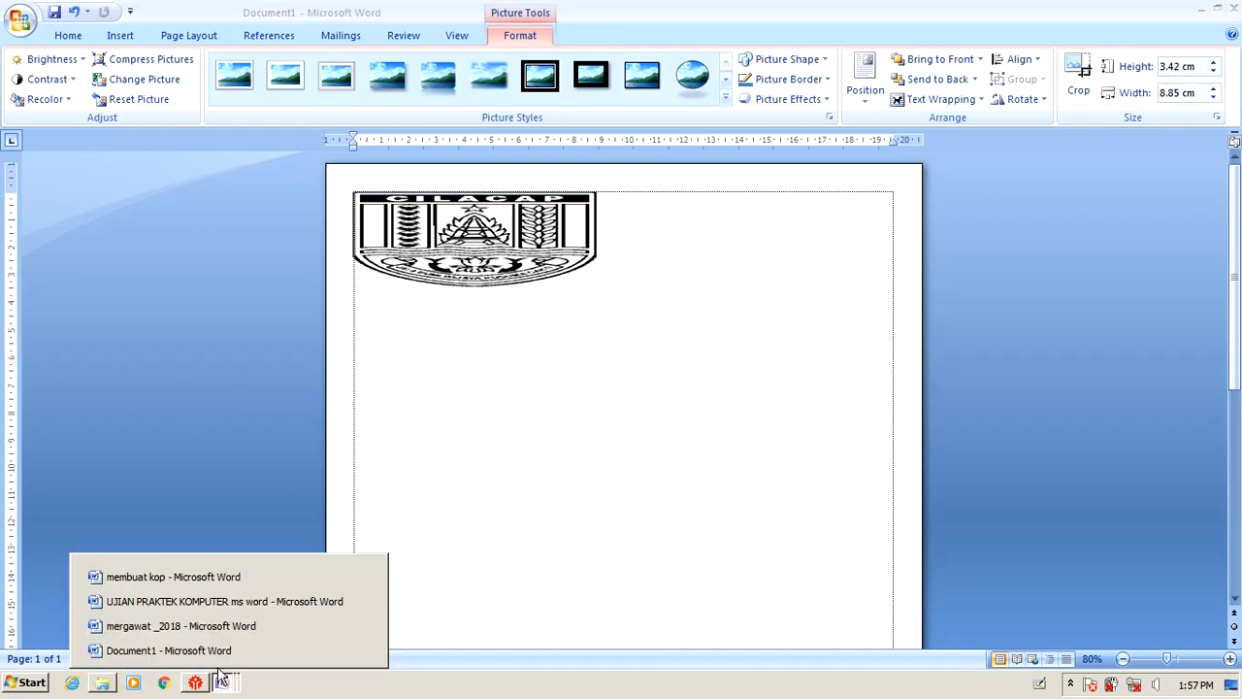
{"action": "left_click", "coordinate": [185, 600]}
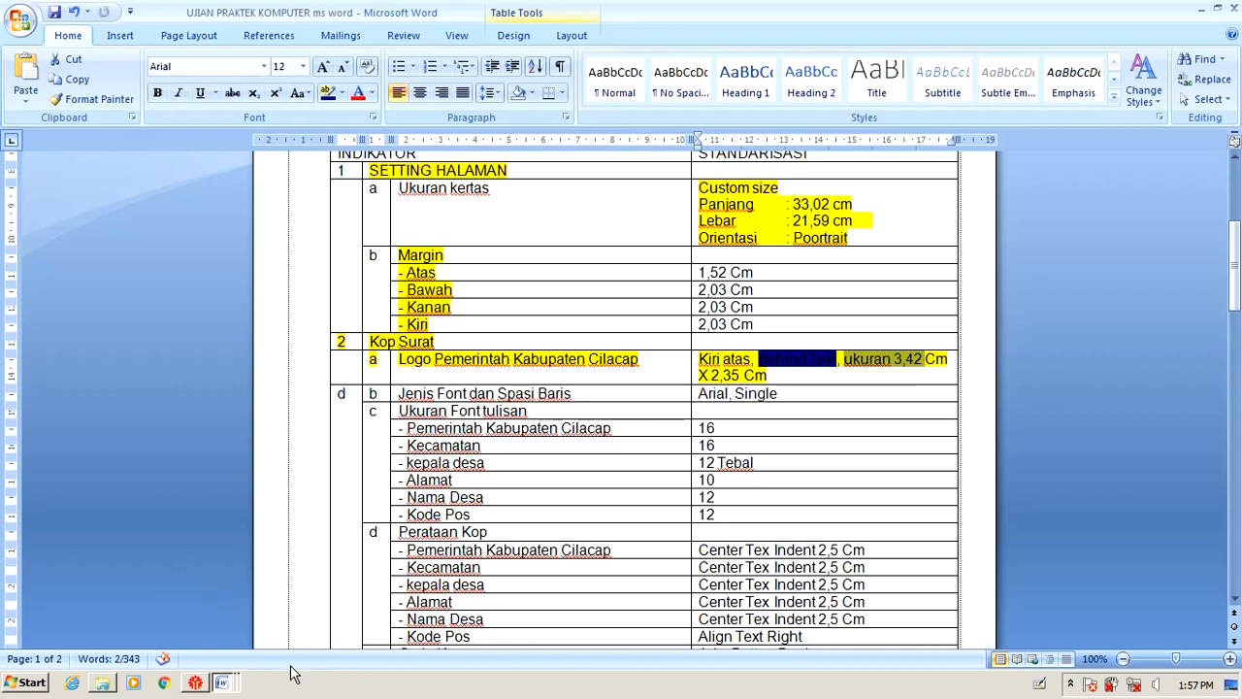
{"action": "left_click", "coordinate": [222, 682]}
{"action": "left_click", "coordinate": [165, 649]}
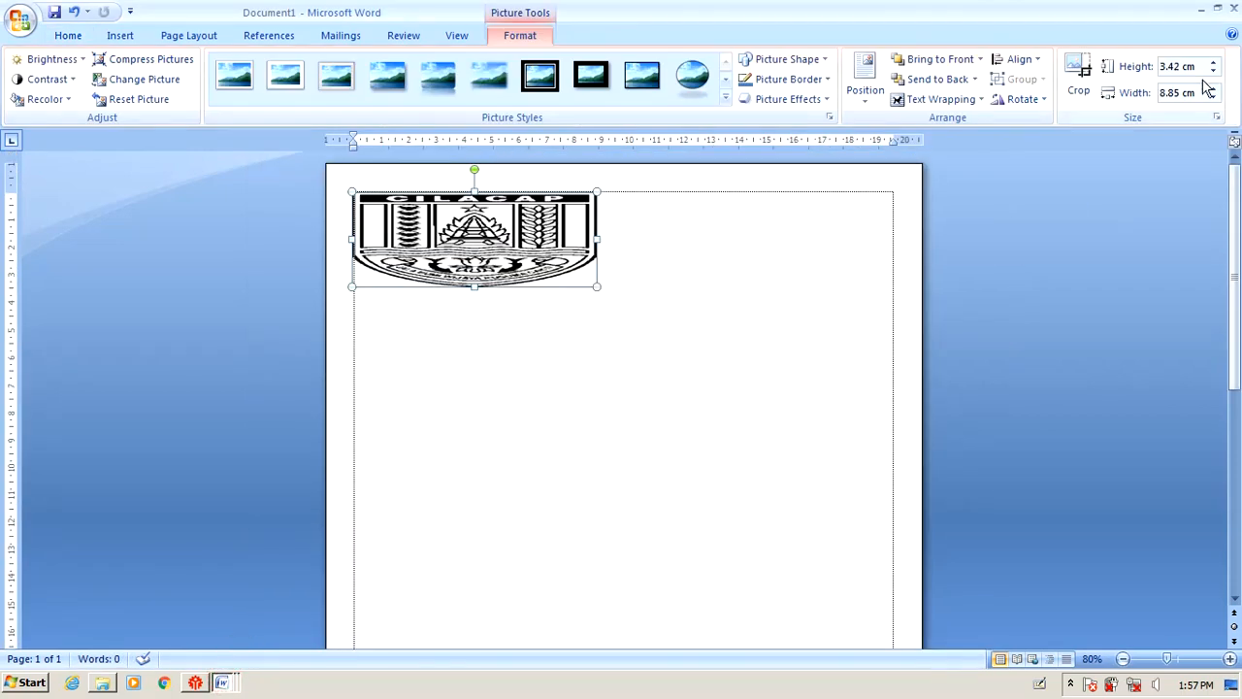
{"action": "left_click_drag", "start_coordinate": [1166, 94], "coordinate": [1152, 103]}
{"action": "key", "text": "BackSpace"}
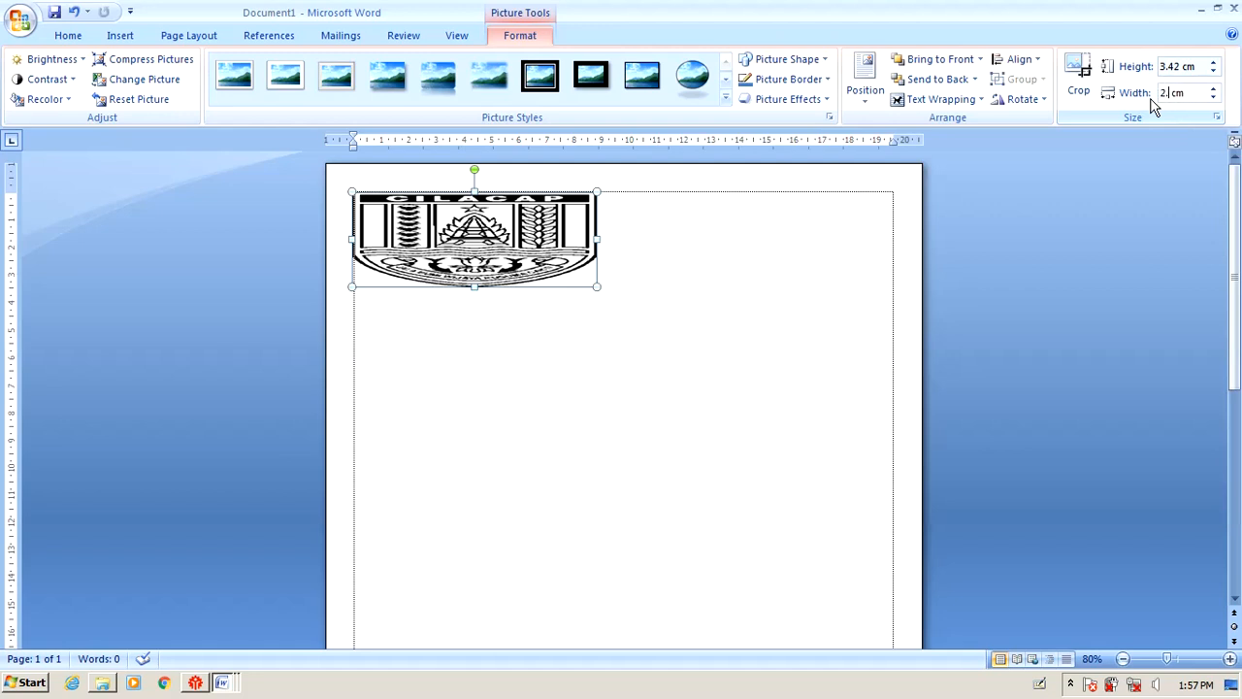
{"action": "type", "text": "2"}
{"action": "key", "text": "Return"}
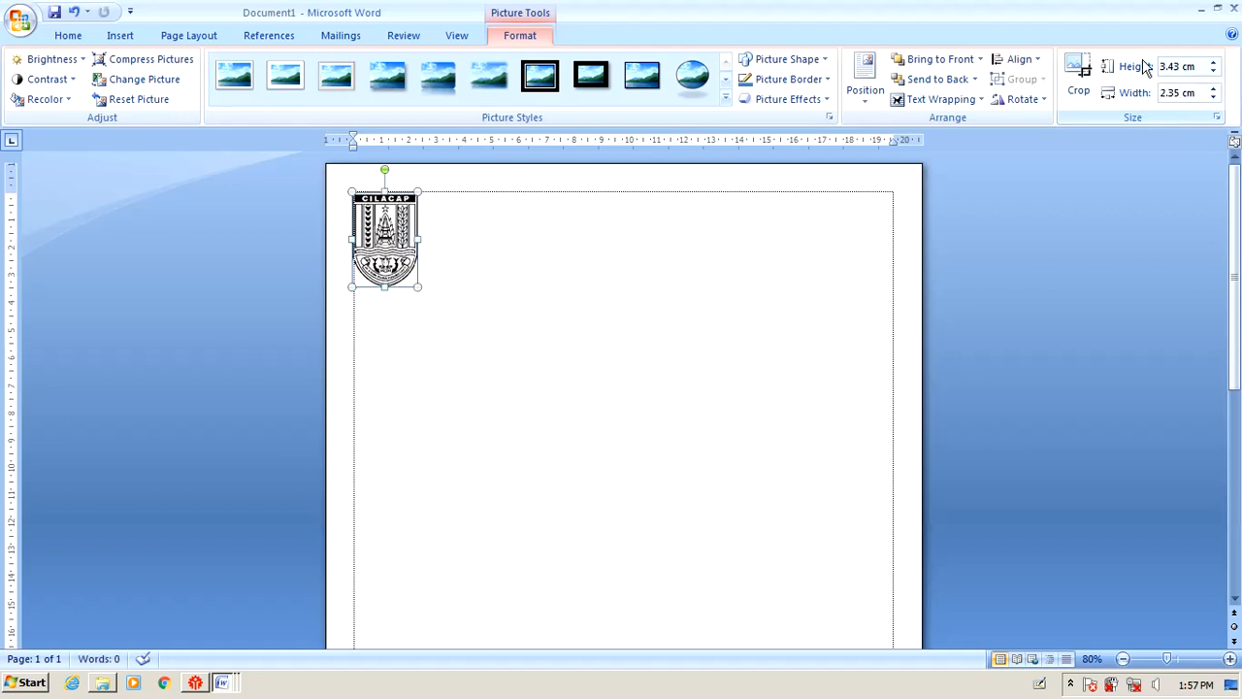
Correct the logo height to 3.45 cm and open the detailed Size settings.
{"action": "left_click", "coordinate": [594, 395]}
{"action": "left_click", "coordinate": [408, 248]}
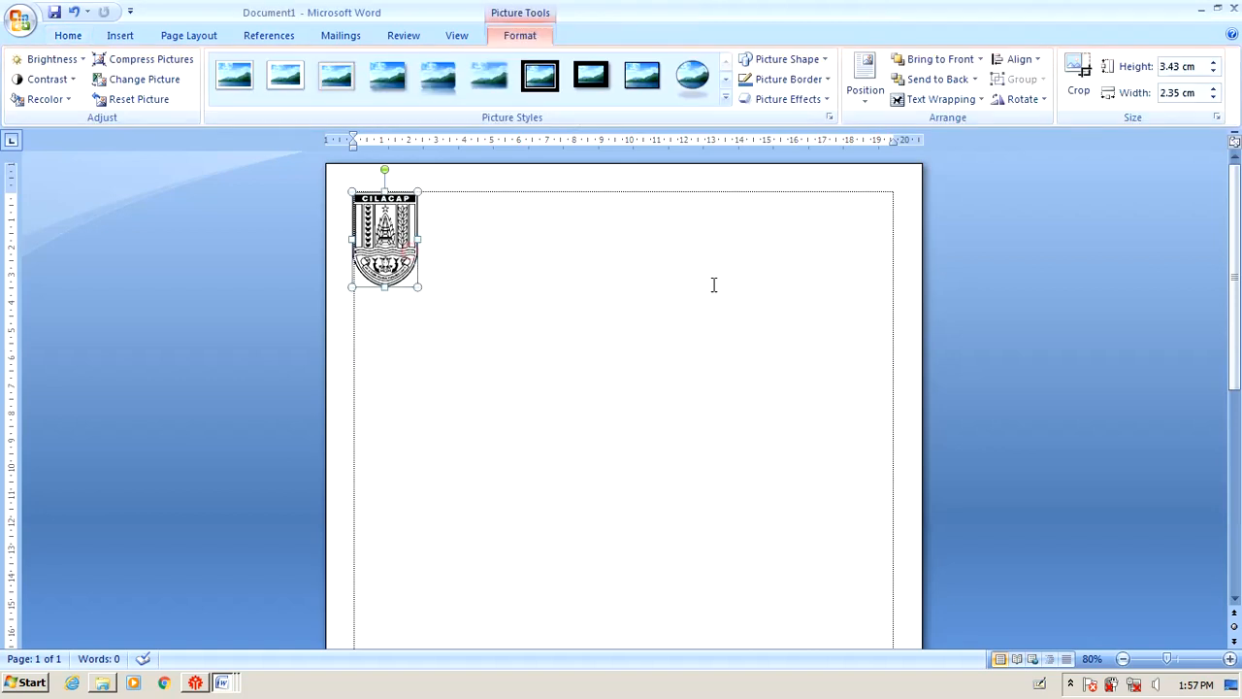
{"action": "left_click", "coordinate": [1174, 71]}
{"action": "double_click", "coordinate": [1176, 68]}
{"action": "left_click", "coordinate": [1181, 68]}
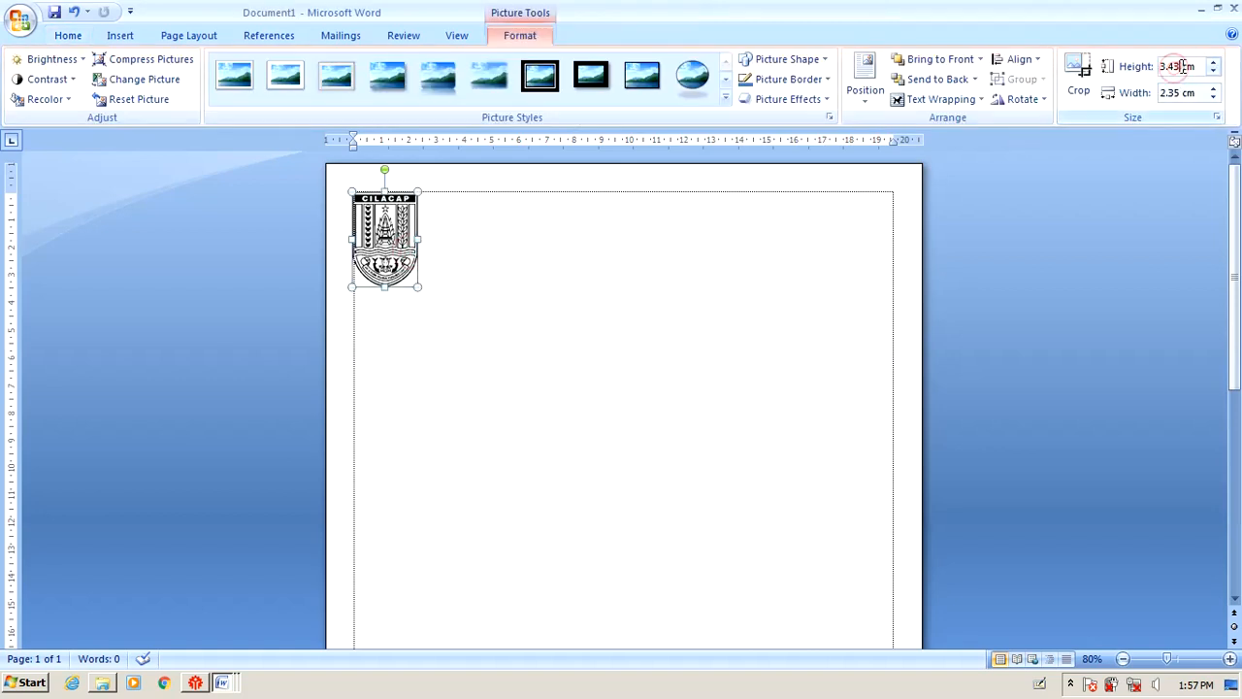
{"action": "key", "text": "BackSpace"}
{"action": "type", "text": "5"}
{"action": "key", "text": "Return"}
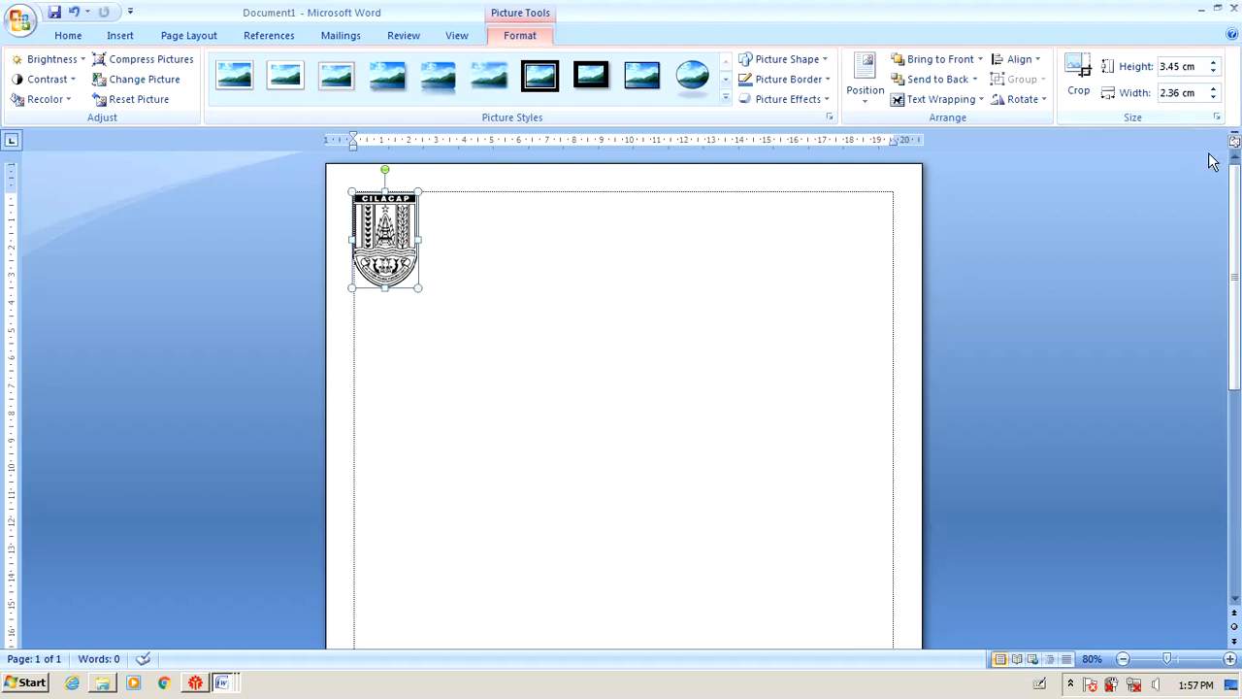
{"action": "left_click", "coordinate": [1218, 118]}
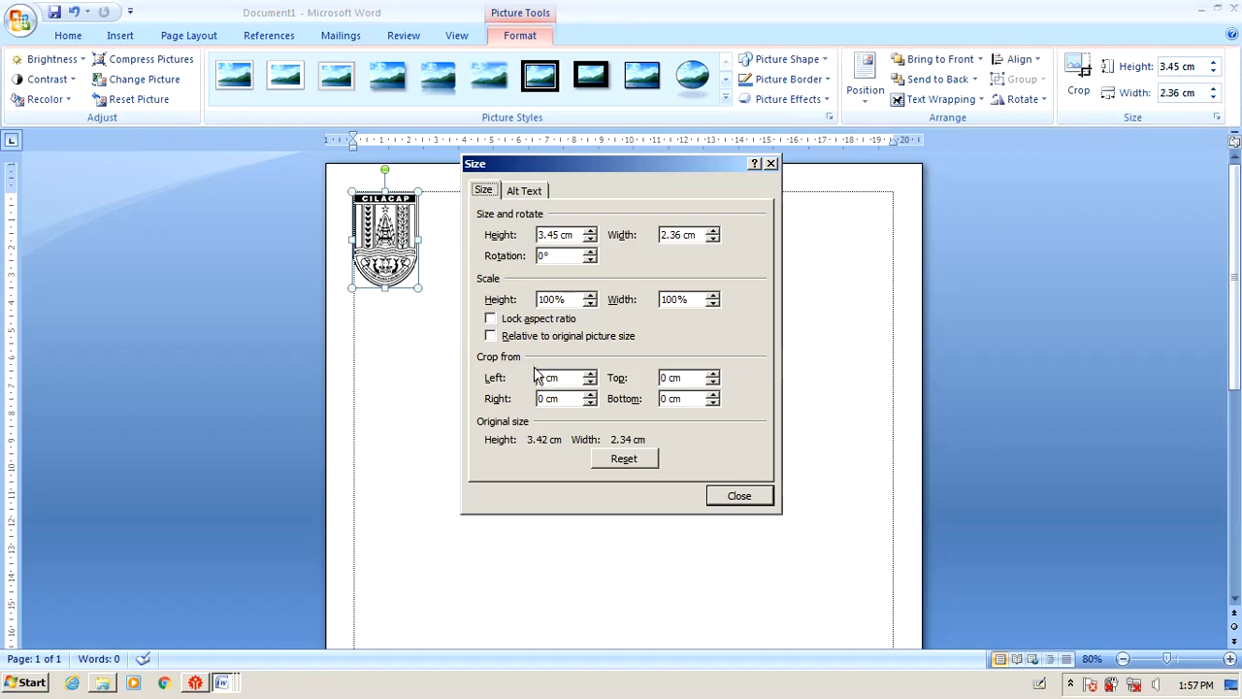
Close the size settings and bring the UJIAN PRAKTEK KOMPUTER exam instructions to the front.
{"action": "left_click", "coordinate": [757, 499]}
{"action": "left_click", "coordinate": [768, 482]}
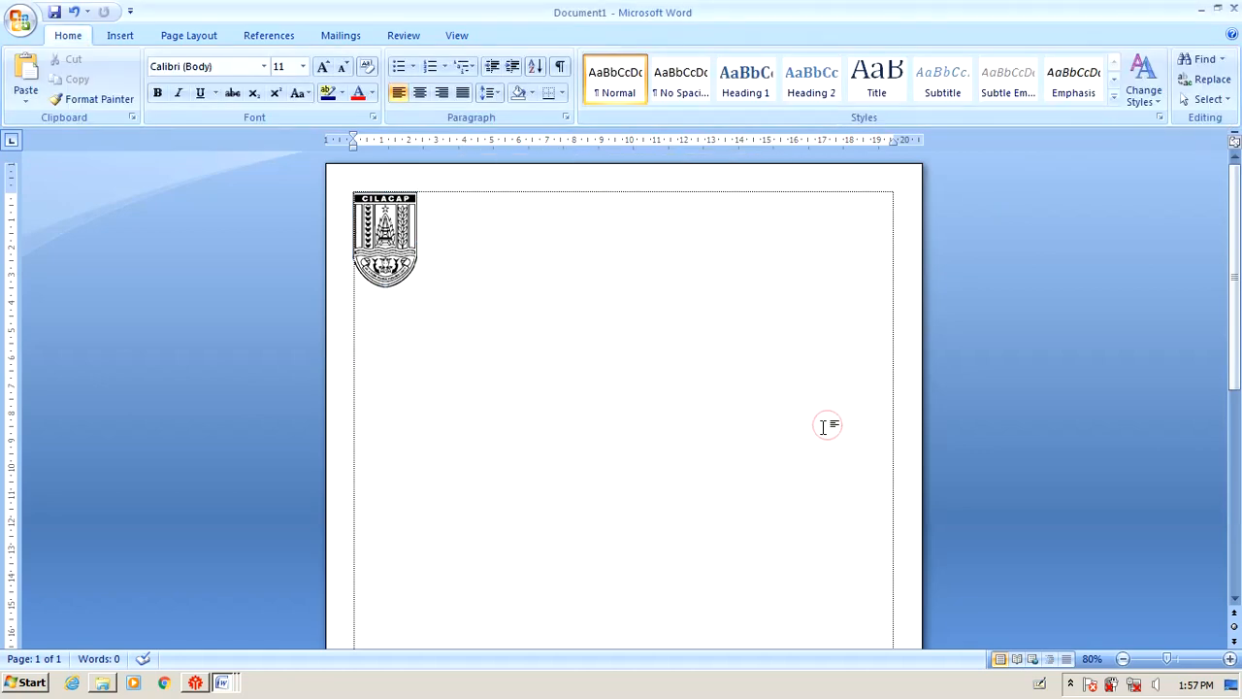
{"action": "left_click", "coordinate": [412, 272]}
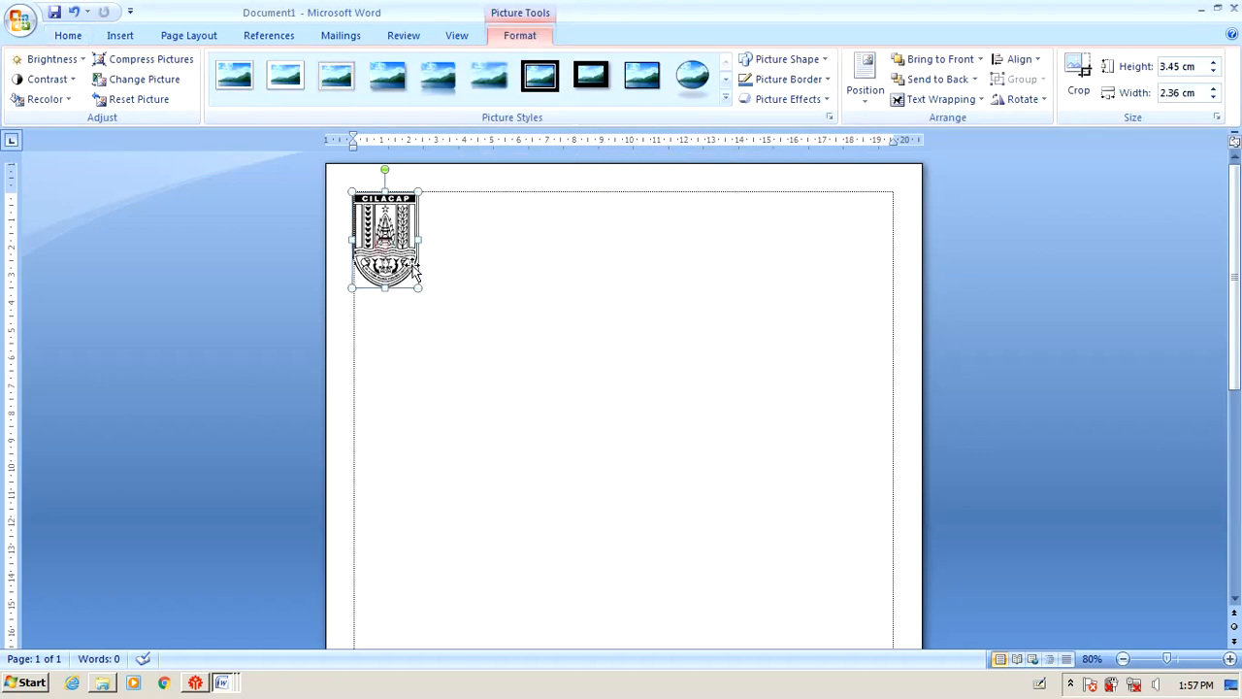
{"action": "left_click", "coordinate": [642, 275]}
{"action": "left_click", "coordinate": [392, 243]}
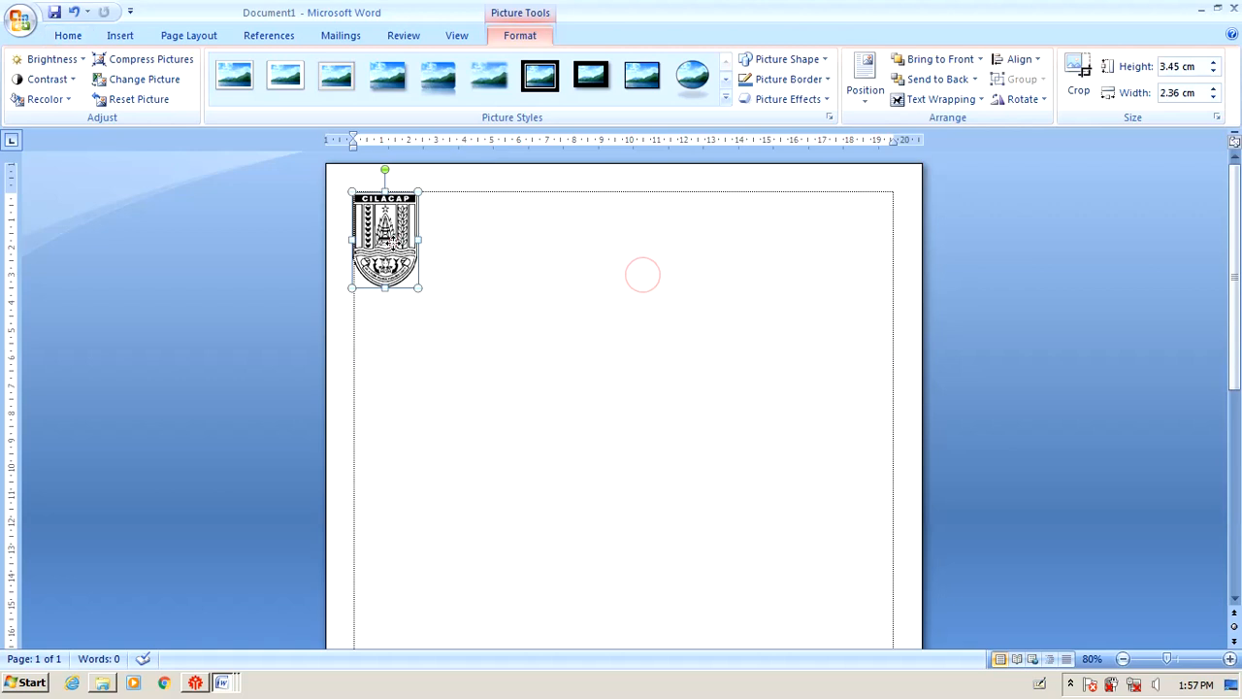
{"action": "left_click", "coordinate": [527, 262]}
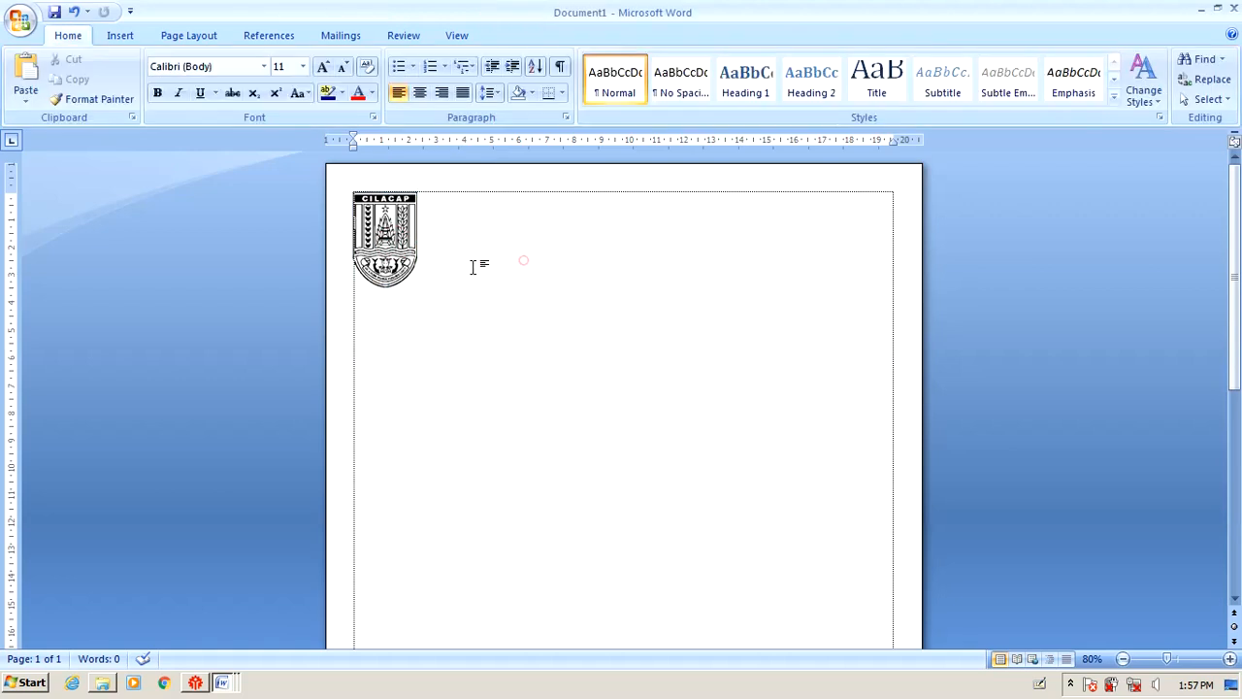
{"action": "left_click", "coordinate": [393, 245]}
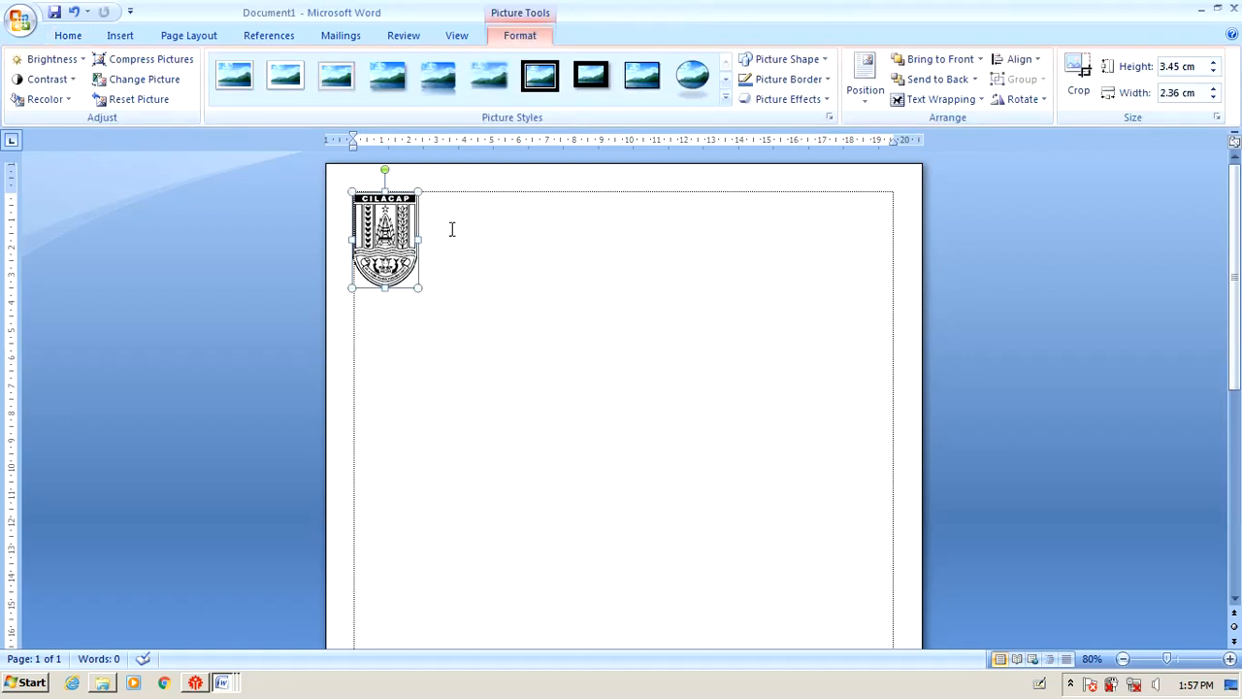
{"action": "left_click", "coordinate": [511, 216]}
{"action": "left_click", "coordinate": [388, 230]}
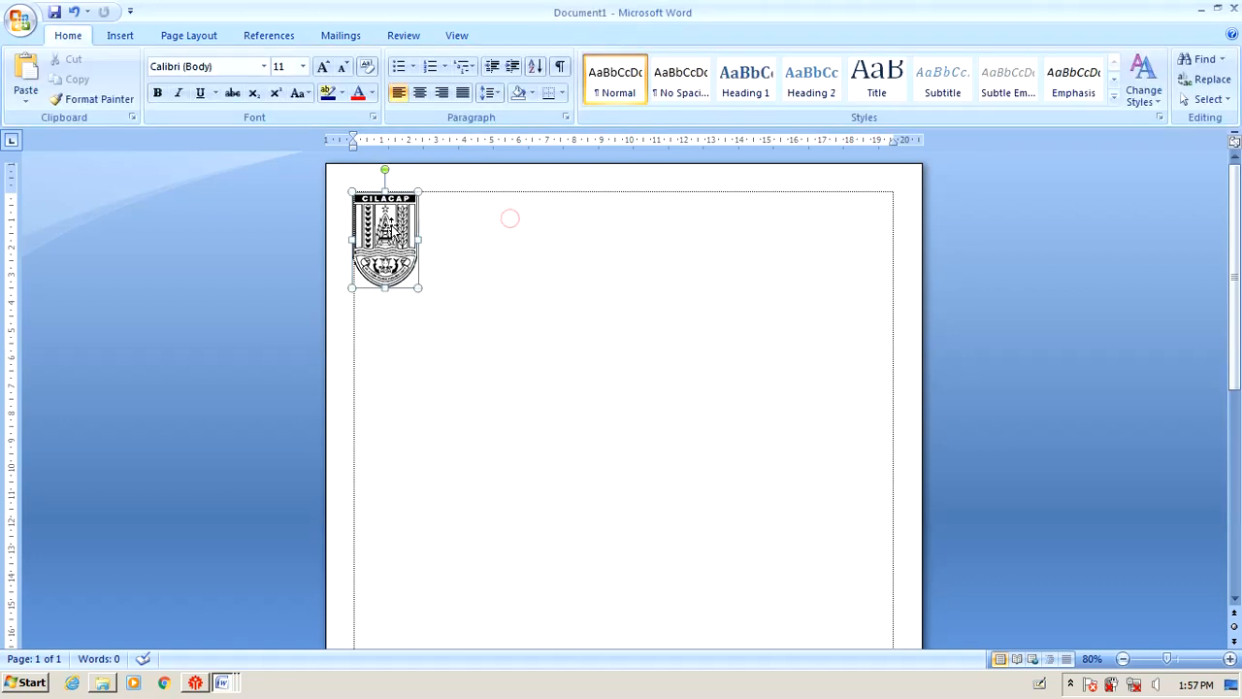
{"action": "left_click", "coordinate": [223, 682]}
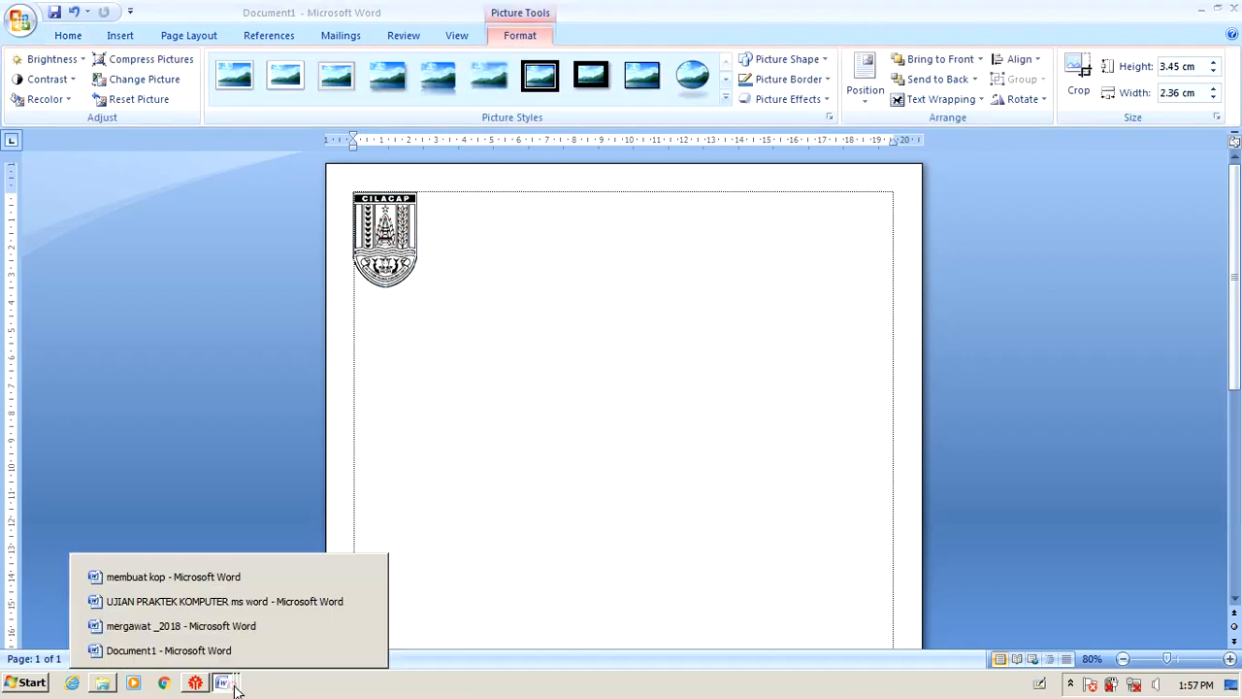
{"action": "left_click", "coordinate": [235, 602]}
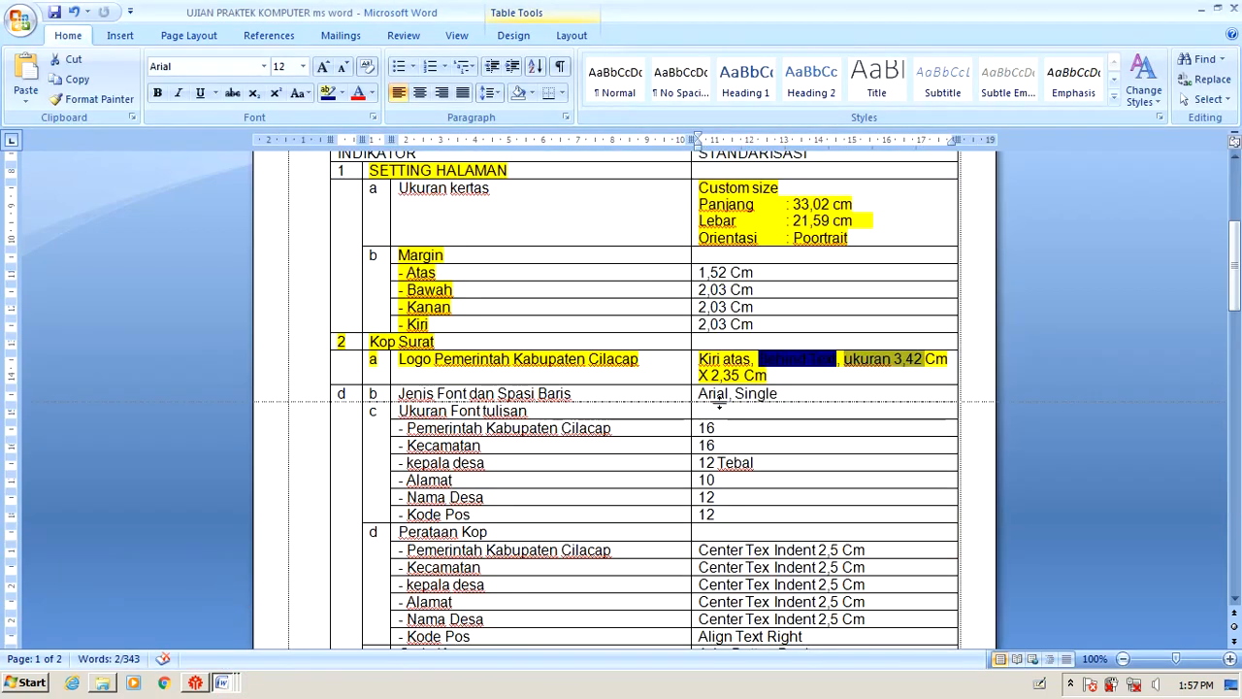
Review the logo placement and font/spacing requirement rows of the Kop Surat table.
{"action": "left_click_drag", "start_coordinate": [699, 357], "coordinate": [646, 358]}
{"action": "left_click", "coordinate": [825, 364]}
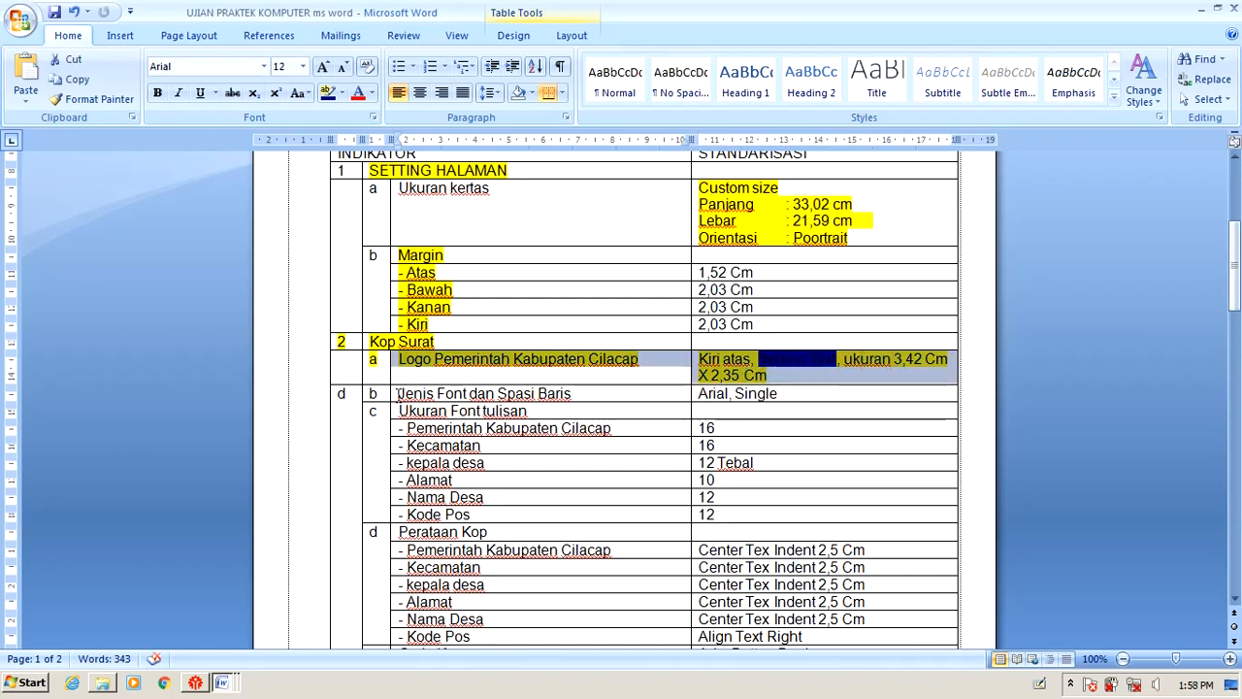
{"action": "left_click_drag", "start_coordinate": [395, 393], "coordinate": [785, 397]}
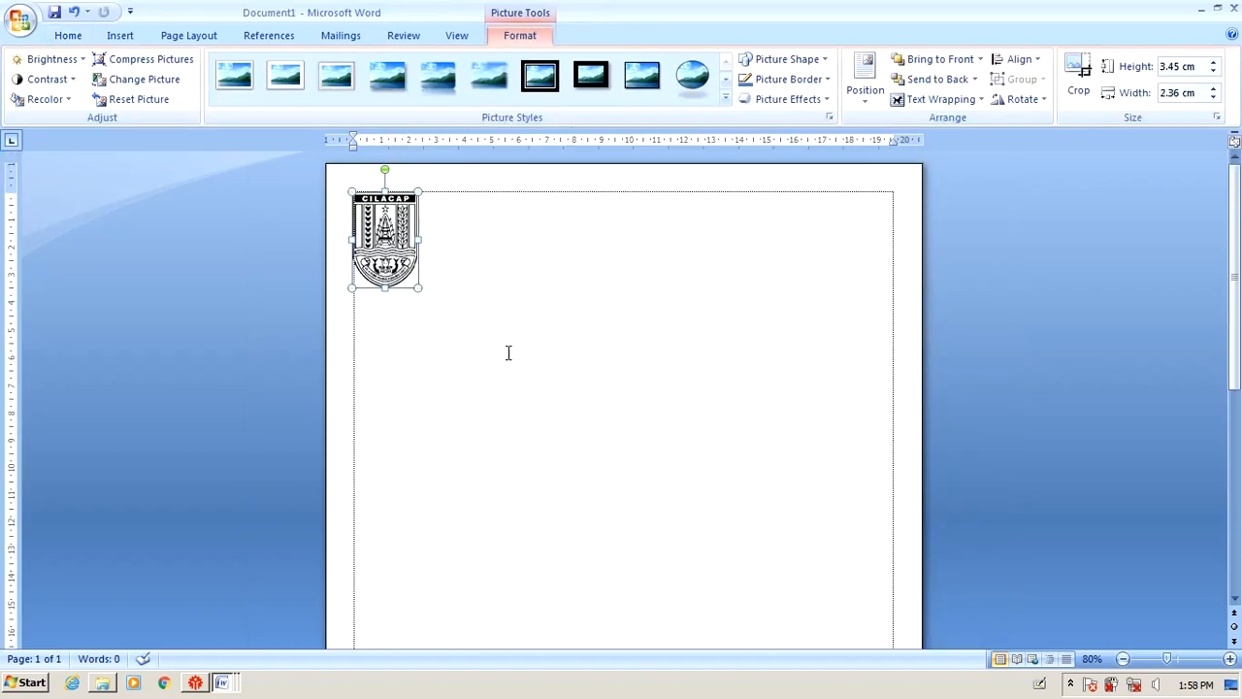
Set the Cilacap logo's text wrapping in Document1 to Behind Text.
{"action": "left_click", "coordinate": [460, 222]}
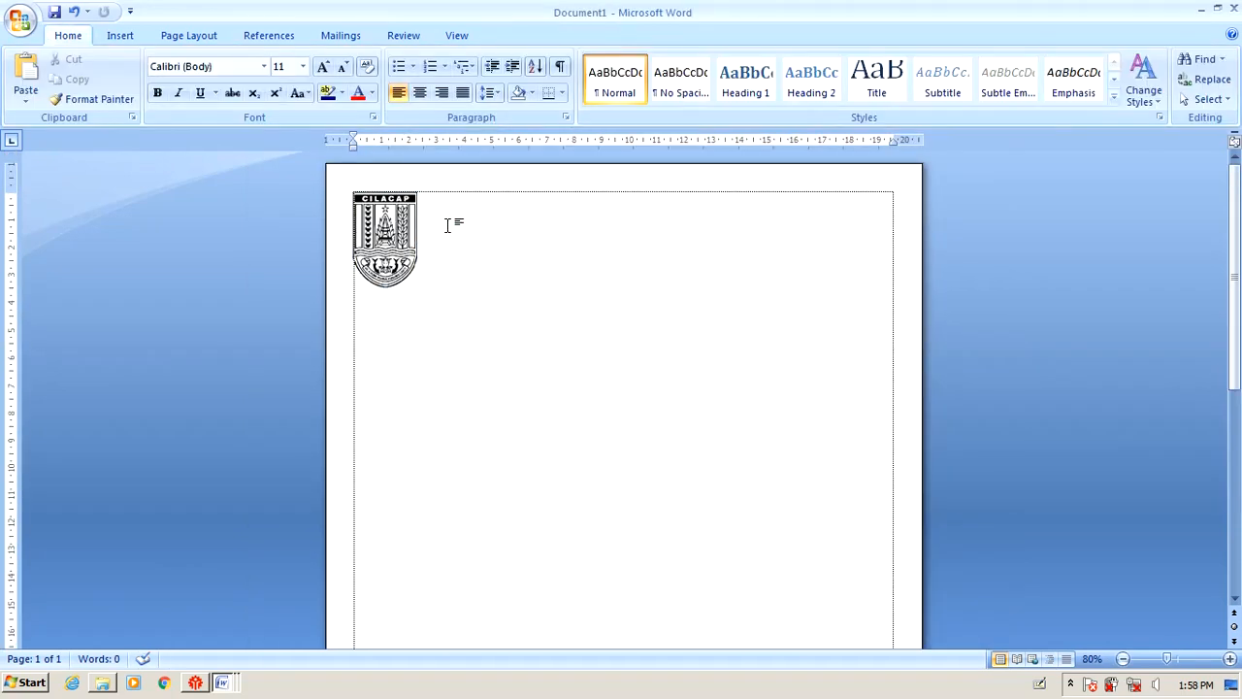
{"action": "left_click", "coordinate": [383, 231]}
{"action": "right_click", "coordinate": [386, 223]}
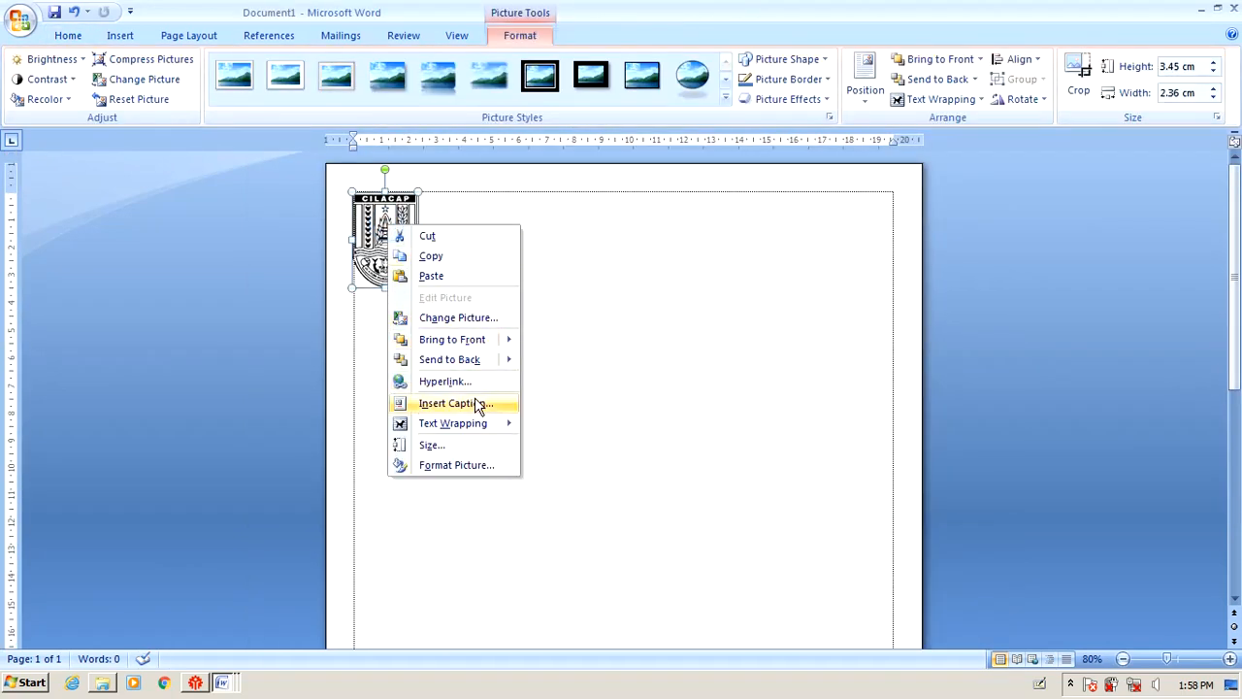
{"action": "mouse_move", "coordinate": [488, 432]}
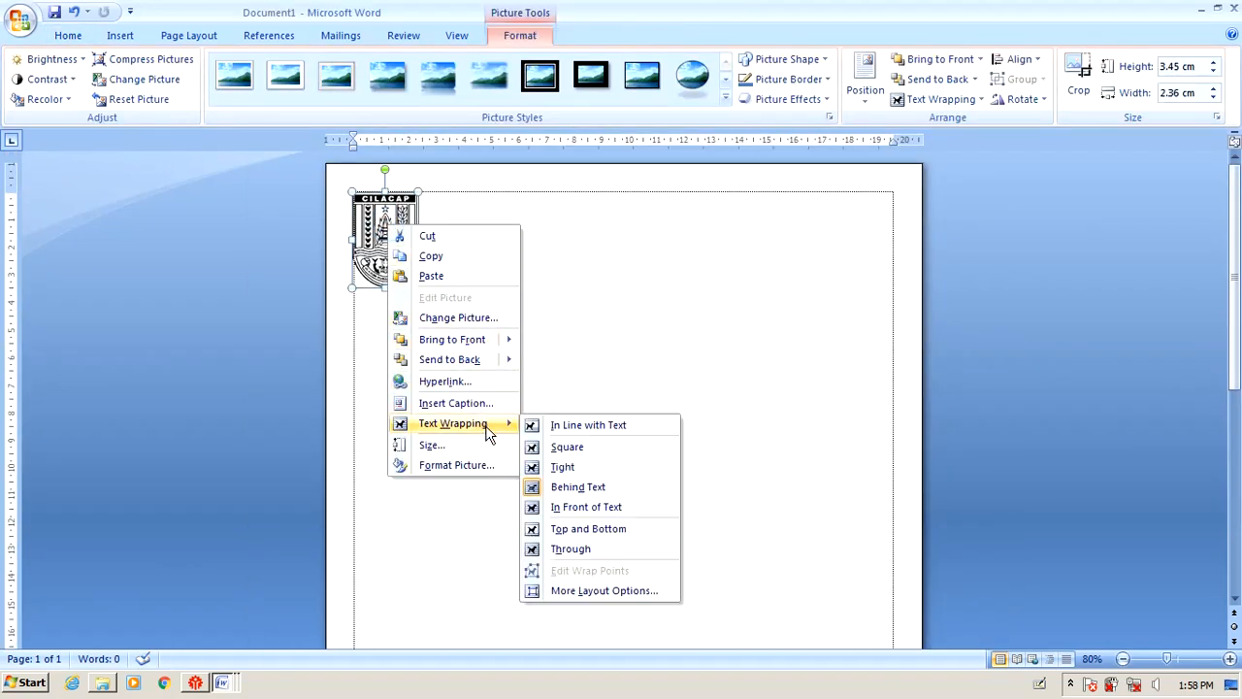
{"action": "left_click", "coordinate": [588, 486]}
{"action": "left_click", "coordinate": [563, 223]}
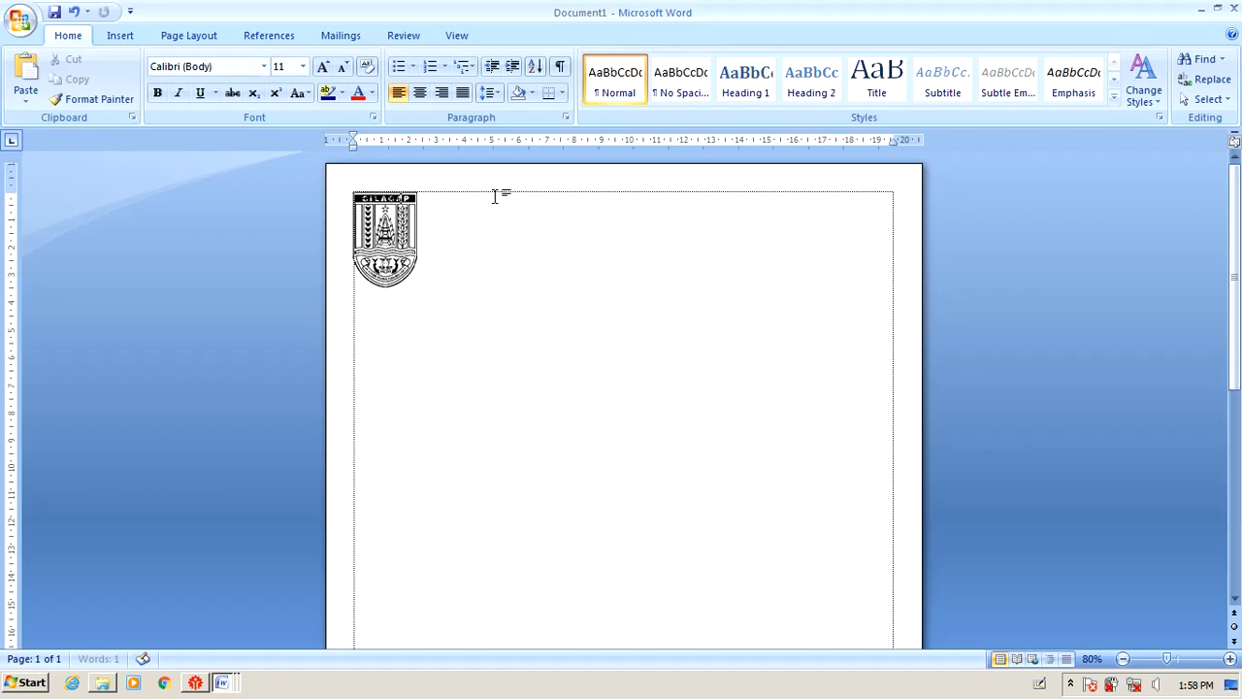
Finish typing 'Pemerintah kabupaten cilacap' and drag its left indent right past the logo.
{"action": "type", "text": "bupaten cilacap"}
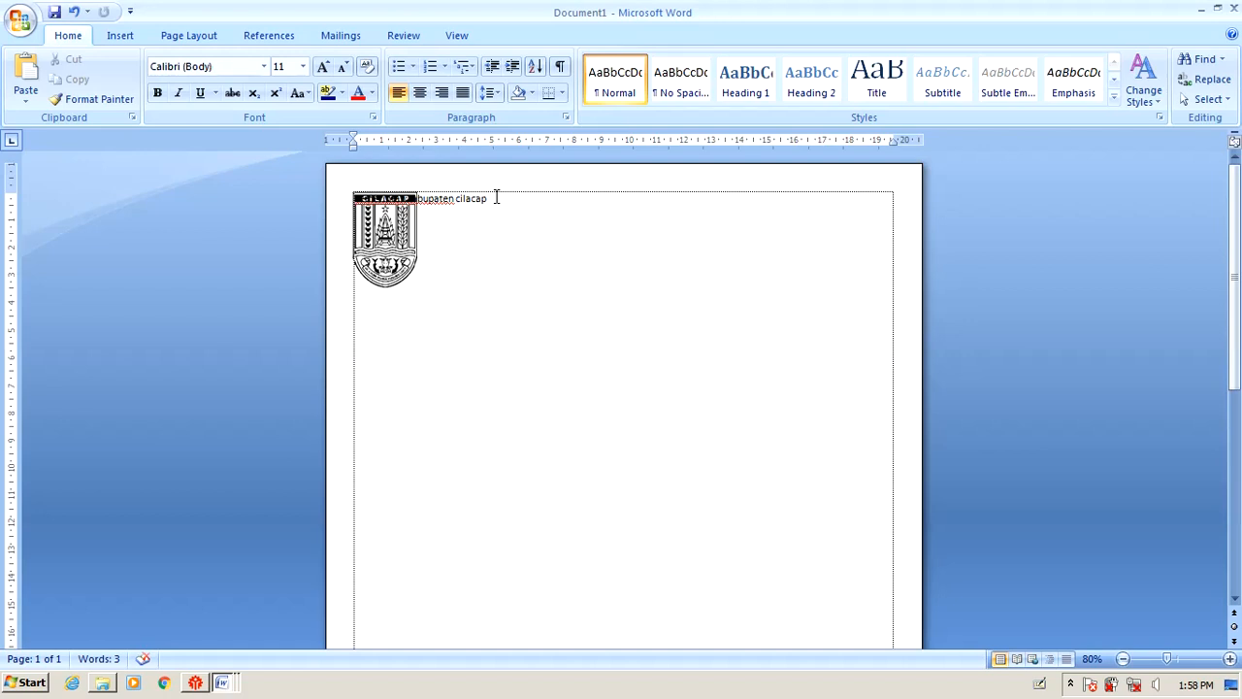
{"action": "scroll", "coordinate": [441, 192], "scroll_direction": "up", "scroll_amount": 7, "text": "ctrl"}
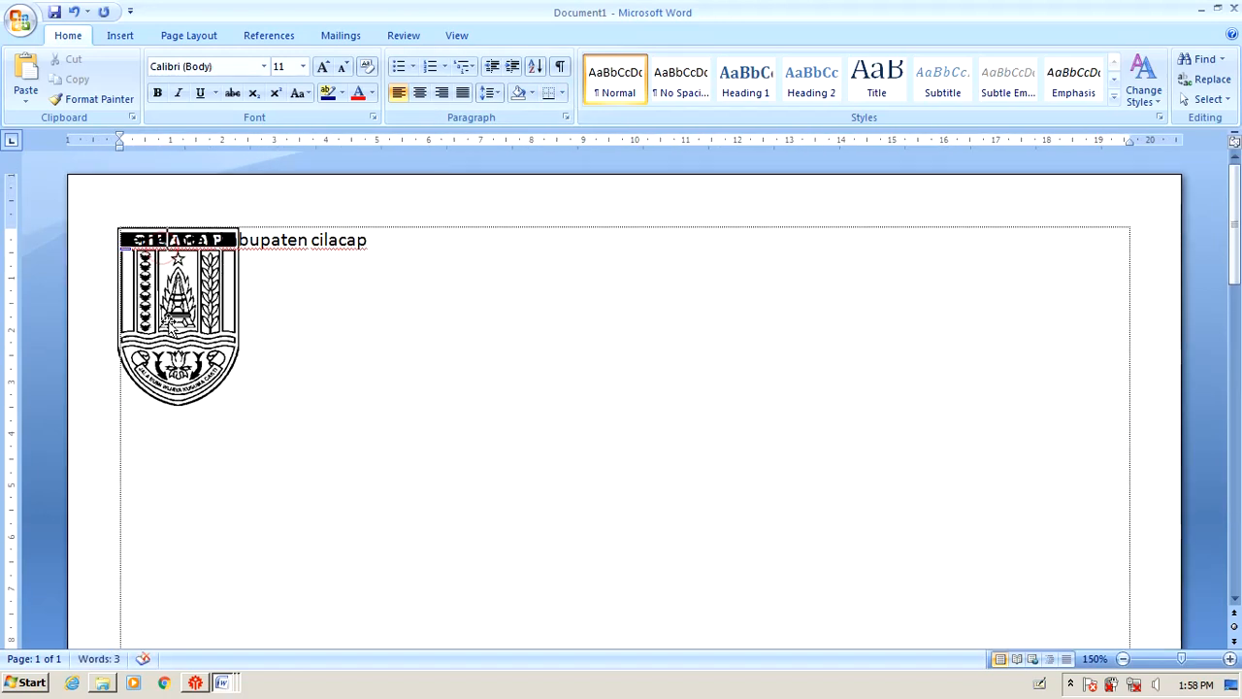
{"action": "triple_click", "coordinate": [374, 239]}
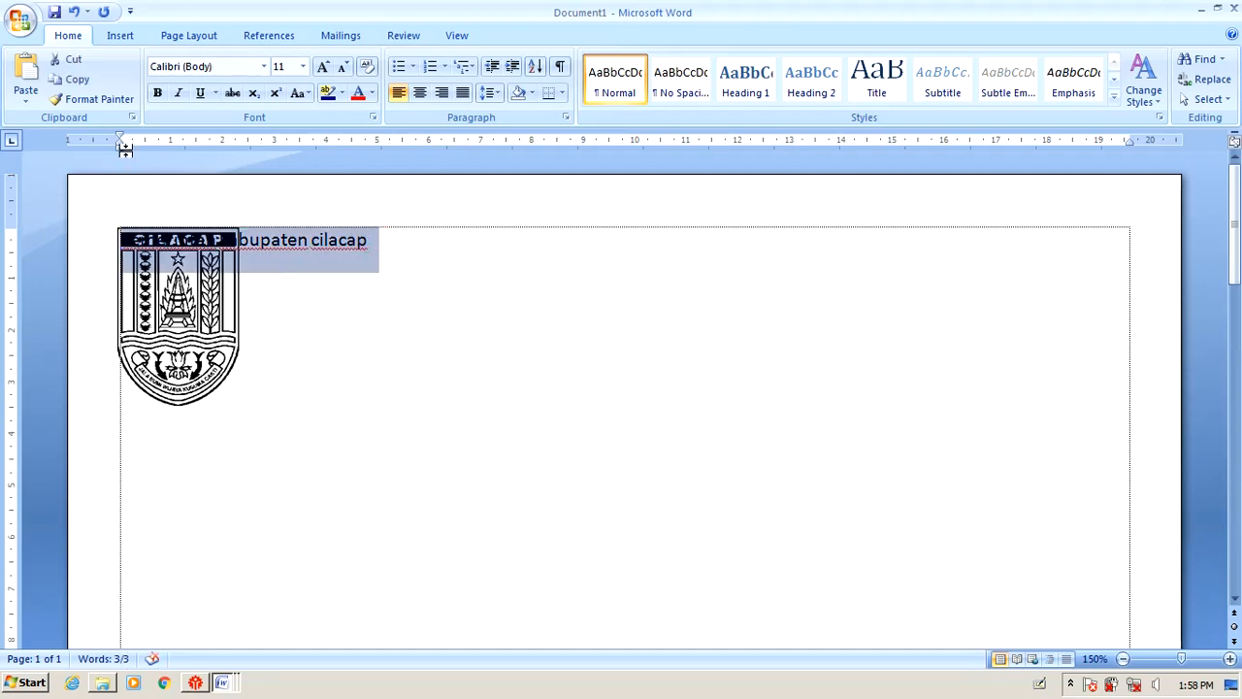
{"action": "left_click_drag", "start_coordinate": [120, 148], "coordinate": [249, 147]}
{"action": "left_click", "coordinate": [327, 307]}
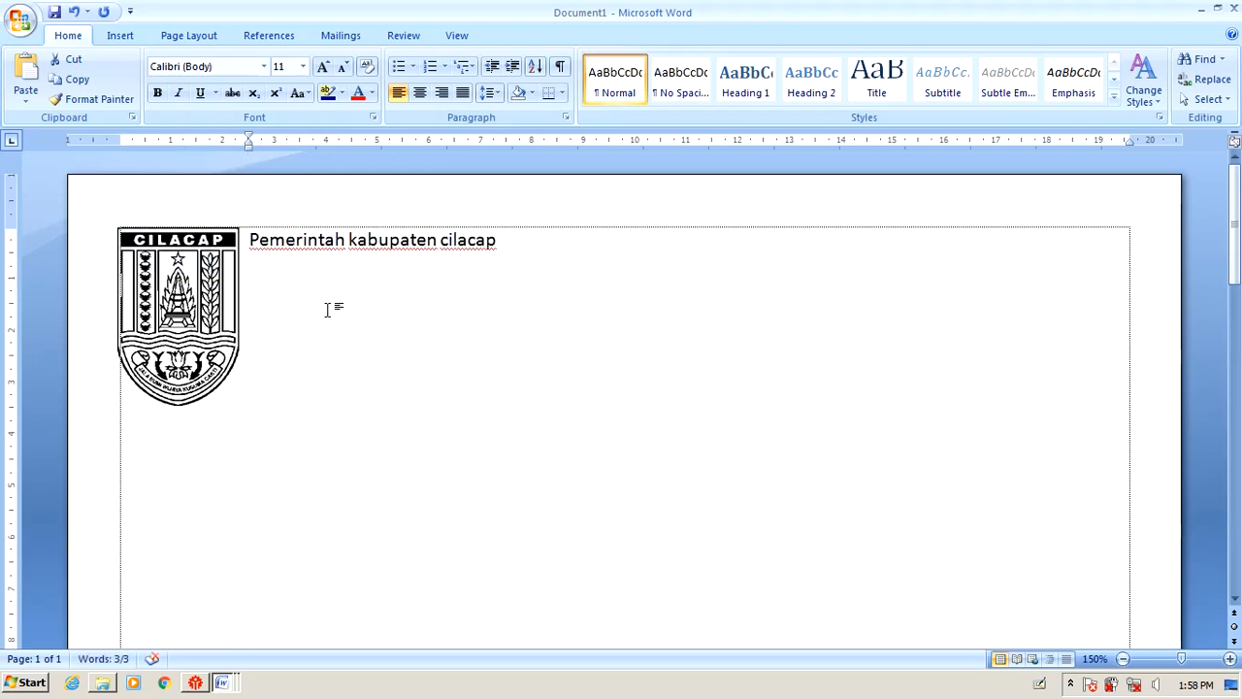
{"action": "left_click", "coordinate": [270, 240]}
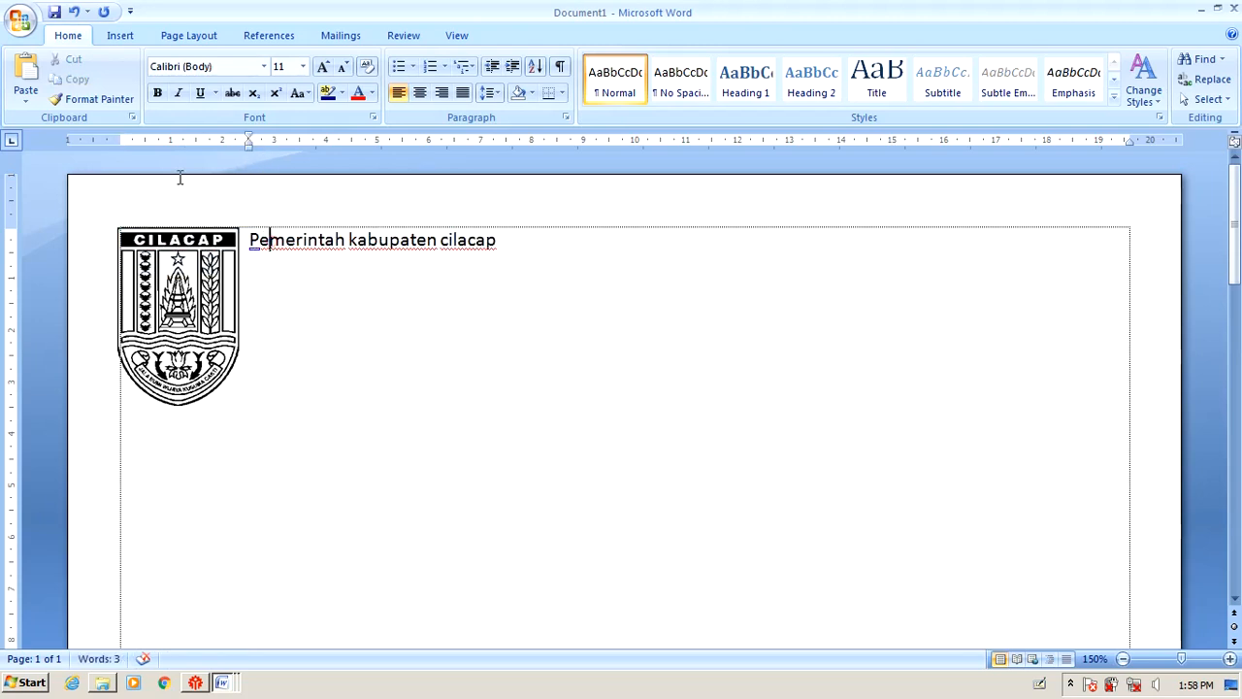
{"action": "left_click", "coordinate": [249, 150]}
{"action": "left_click_drag", "start_coordinate": [248, 153], "coordinate": [305, 157]}
{"action": "mouse_move", "coordinate": [404, 153]}
{"action": "left_mouse_down"}
{"action": "mouse_move", "coordinate": [463, 153]}
{"action": "mouse_move", "coordinate": [269, 156]}
{"action": "left_mouse_up"}
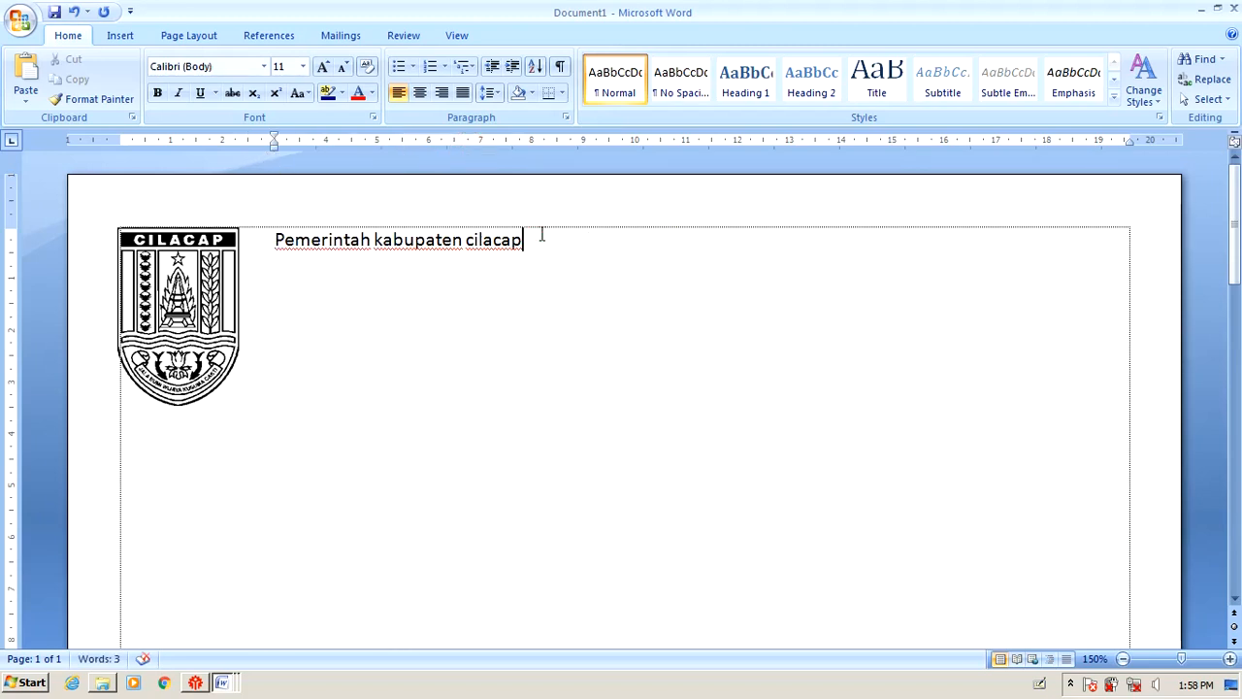
Add the lines 'Kecamatan binangun' and 'Kepala desa widarapayung' below the heading.
{"action": "key", "text": "Return"}
{"action": "type", "text": "kecsmstn b"}
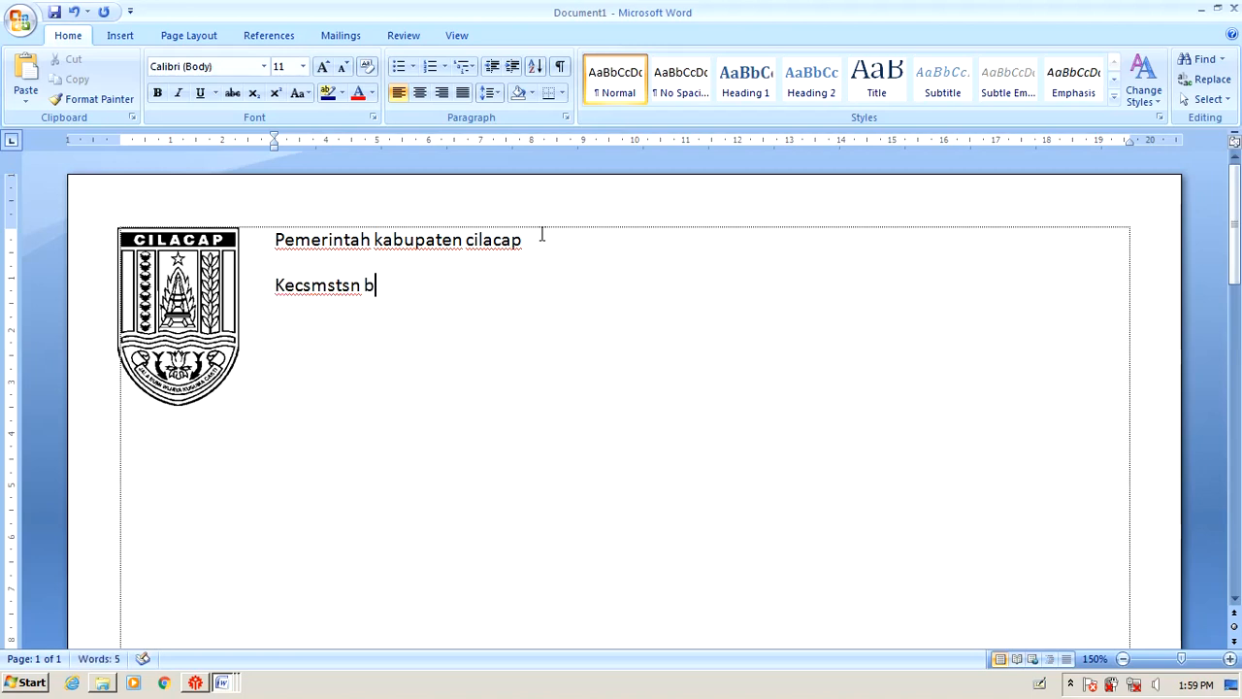
{"action": "key", "text": "BackSpace"}
{"action": "key", "text": "BackSpace"}
{"action": "key", "text": "BackSpace"}
{"action": "key", "text": "BackSpace"}
{"action": "key", "text": "BackSpace"}
{"action": "key", "text": "BackSpace"}
{"action": "key", "text": "BackSpace"}
{"action": "type", "text": "amata"}
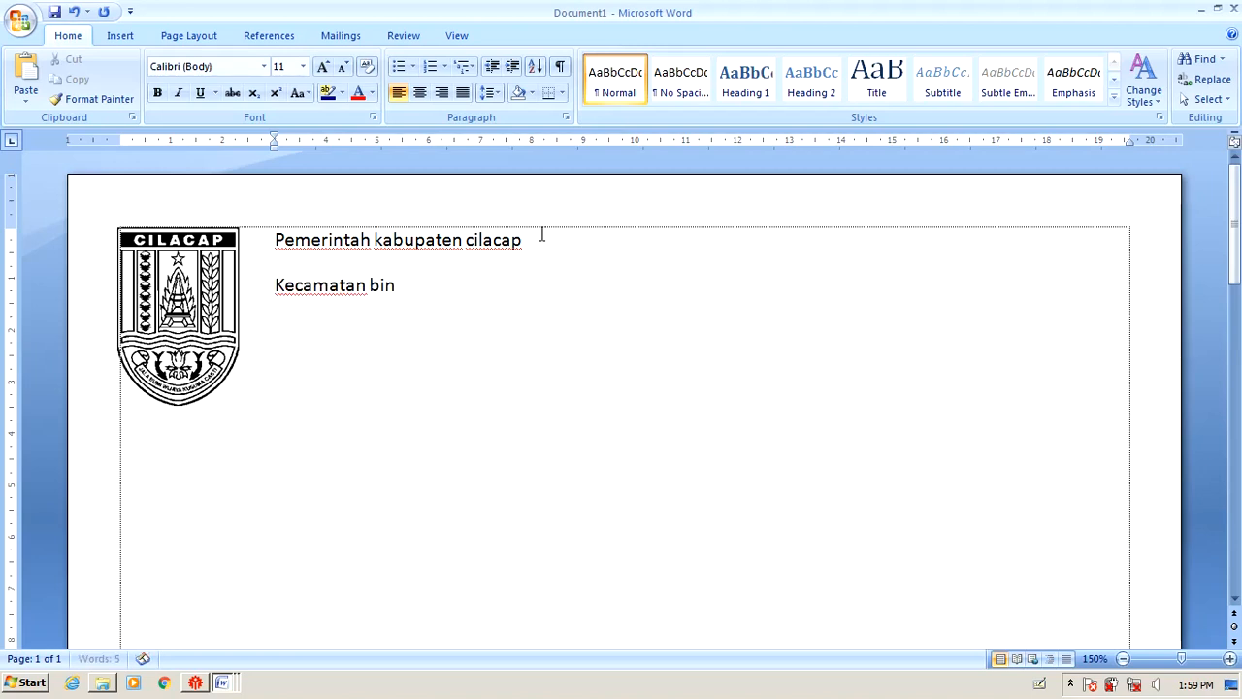
{"action": "type", "text": "n binangun"}
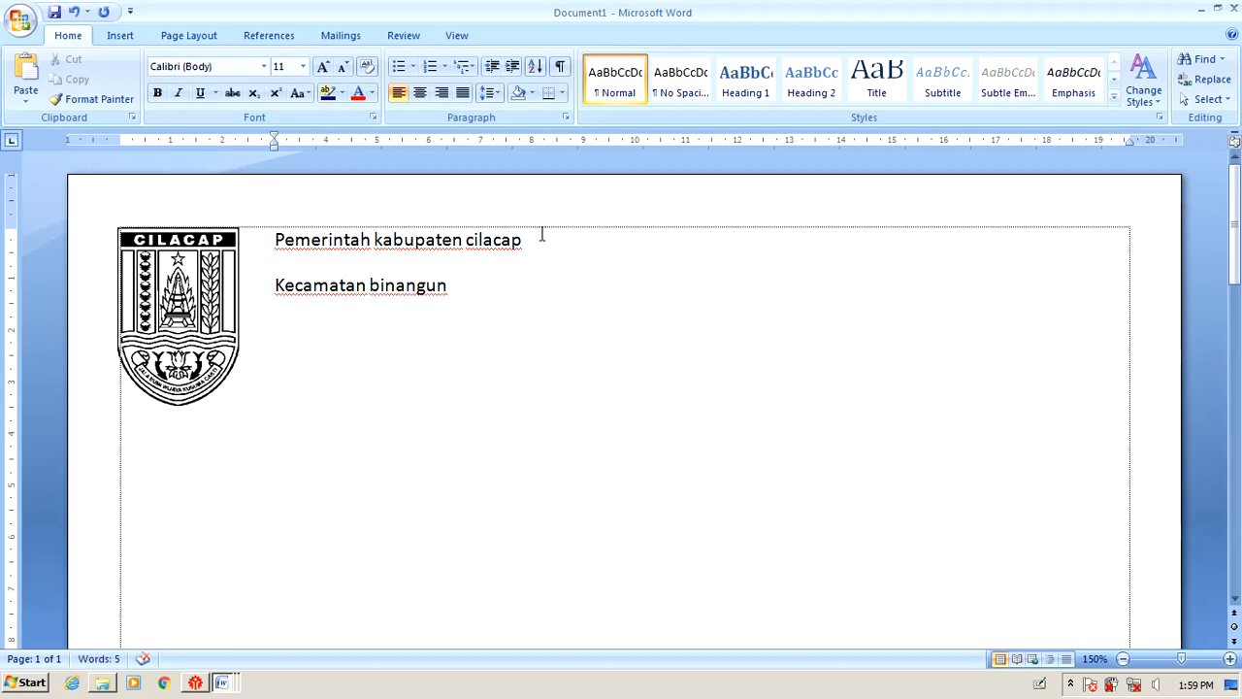
{"action": "key", "text": "Return"}
{"action": "type", "text": "kepala desa"}
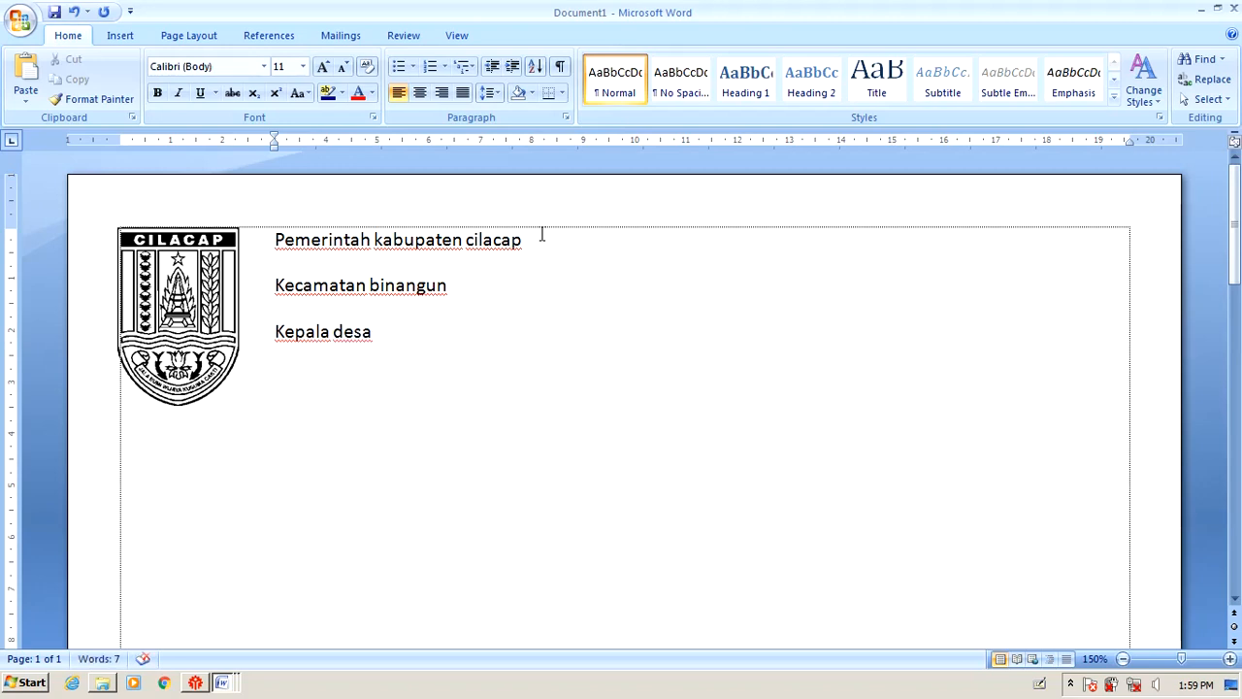
{"action": "type", "text": " widara"}
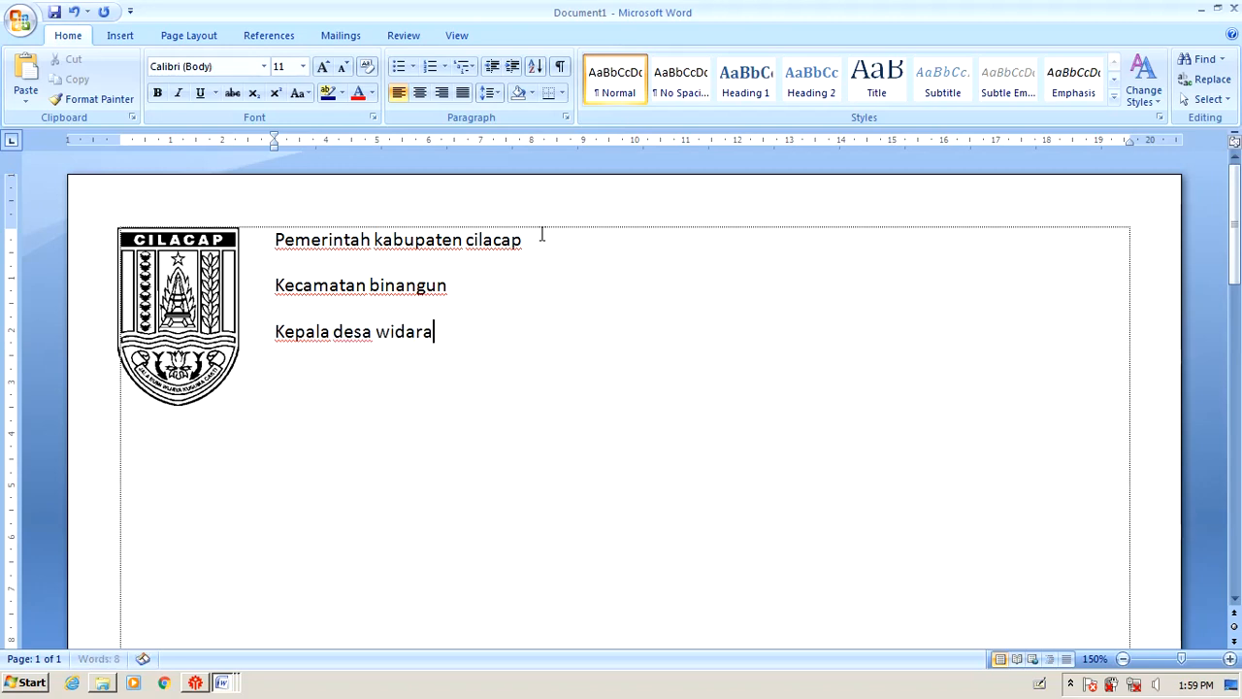
{"action": "type", "text": "payung"}
Add the address line 'Jl. Orangerti Nomor orangerti widarapayung' beneath the village line.
{"action": "key", "text": "Return"}
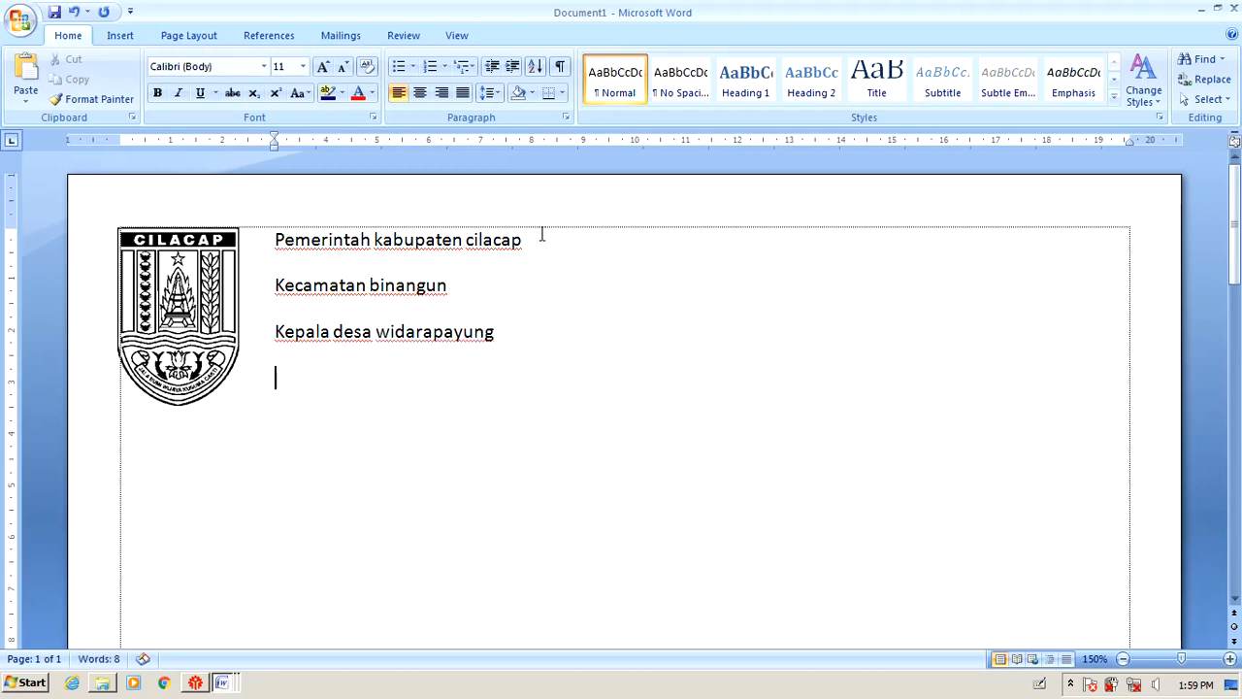
{"action": "type", "text": "Jl. ora"}
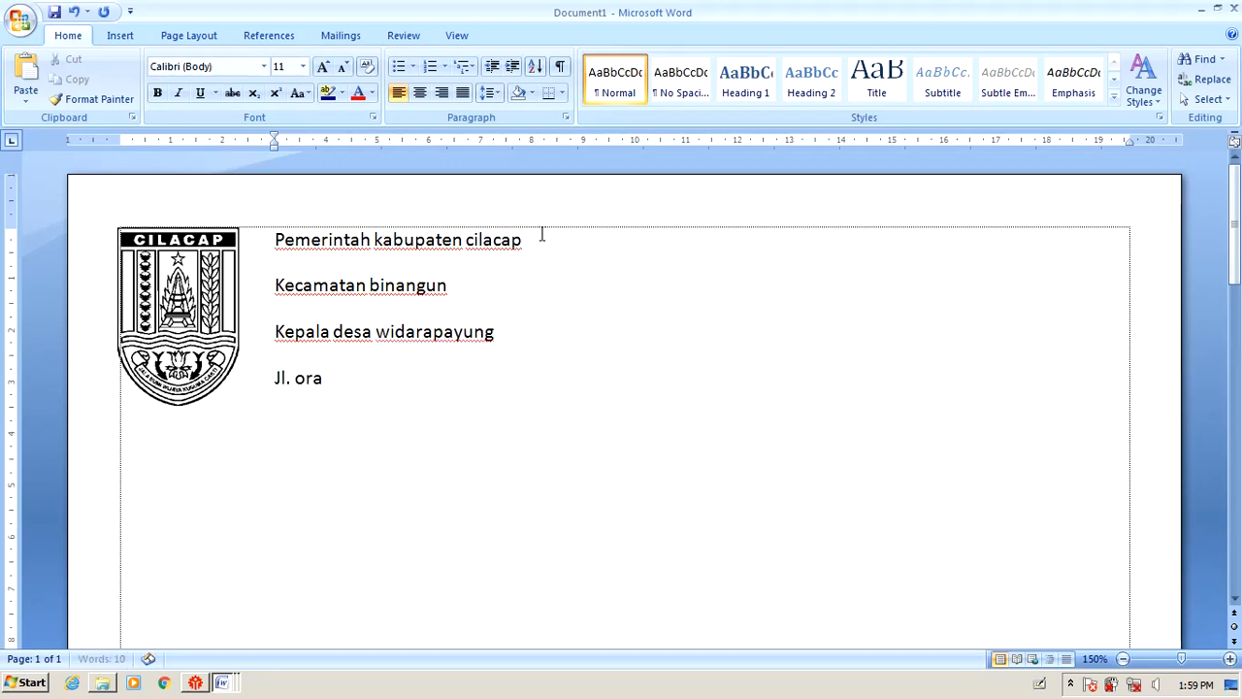
{"action": "type", "text": "ngerti"}
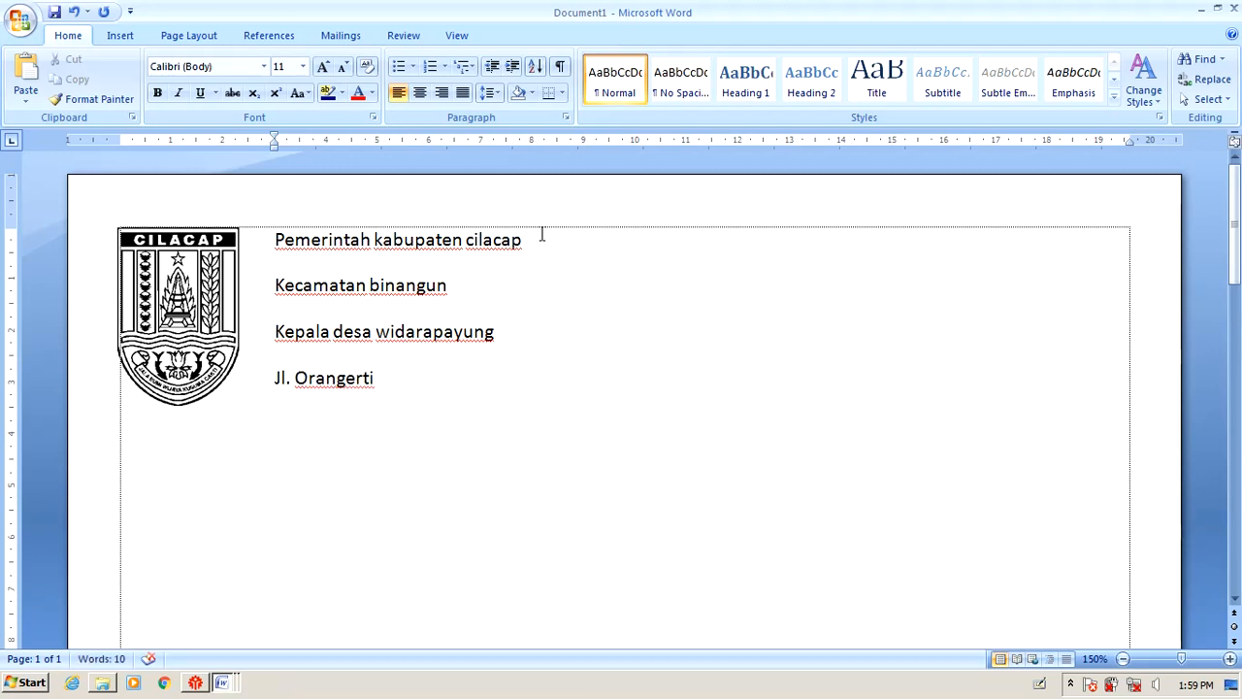
{"action": "type", "text": " No"}
{"action": "type", "text": "nor"}
{"action": "key", "text": "BackSpace"}
{"action": "key", "text": "BackSpace"}
{"action": "key", "text": "BackSpace"}
{"action": "key", "text": "BackSpace"}
{"action": "type", "text": "mor orangert"}
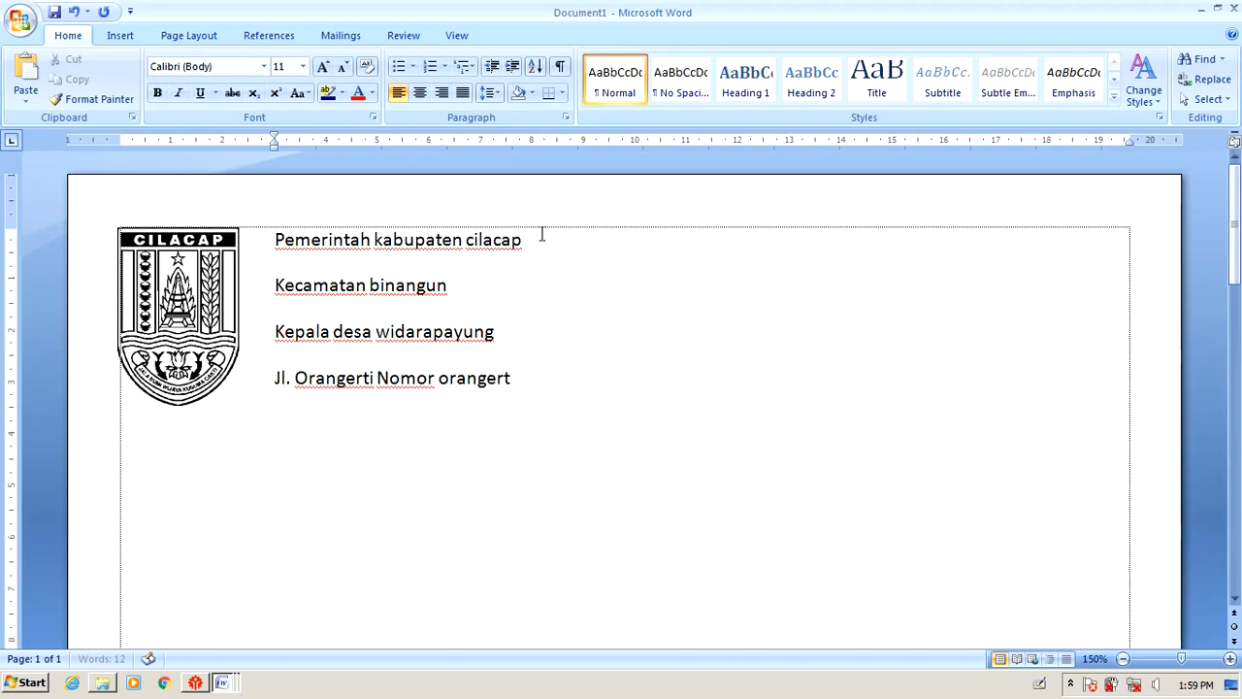
{"action": "type", "text": "i widarapayung"}
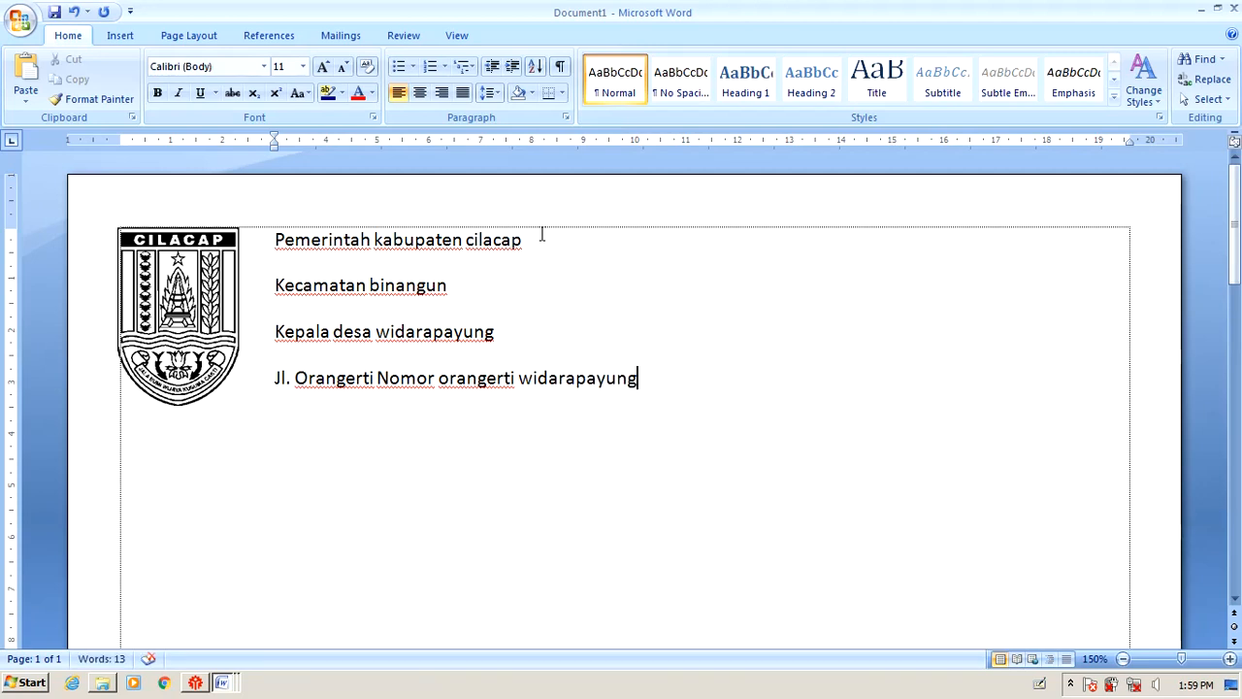
{"action": "key", "text": "Return"}
{"action": "key", "text": "Up"}
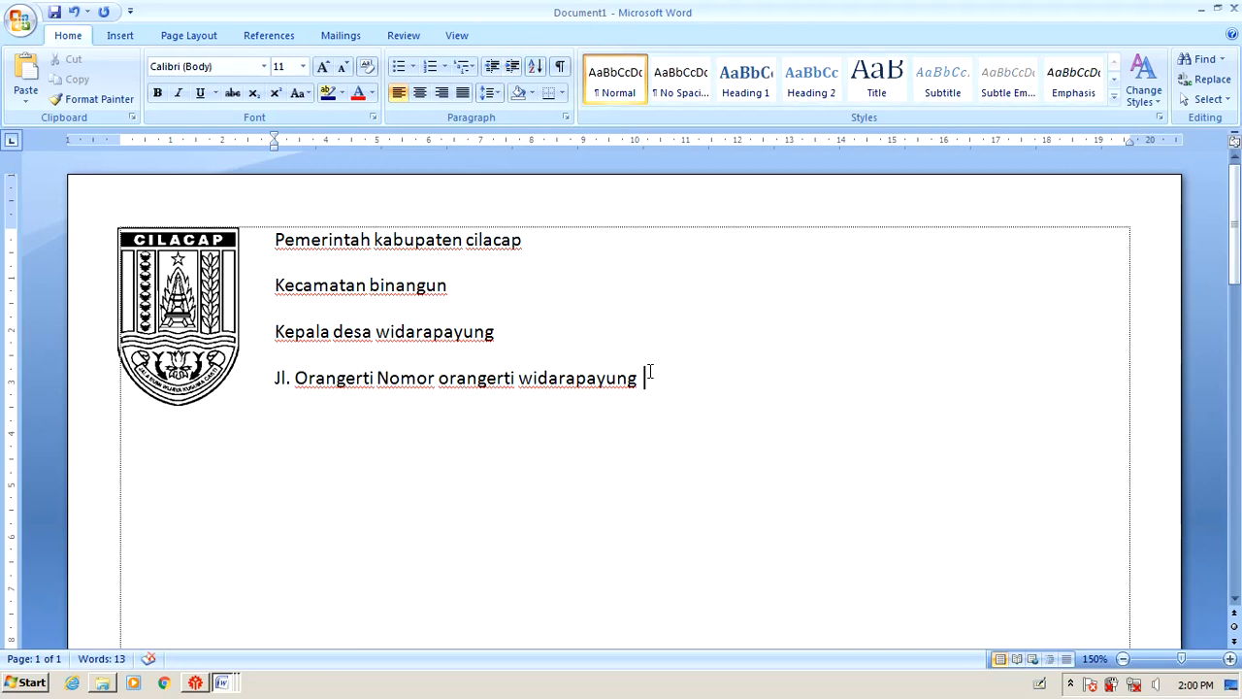
Append ' Tlp' after 'widarapayung' on the address line, removing the stray letter.
{"action": "type", "text": "tTlp"}
{"action": "key", "text": "BackSpace"}
{"action": "key", "text": "End"}
Open the More Symbols picker from the Insert Symbol gallery and browse the normal-text font.
{"action": "left_click", "coordinate": [120, 36]}
{"action": "left_click", "coordinate": [1041, 91]}
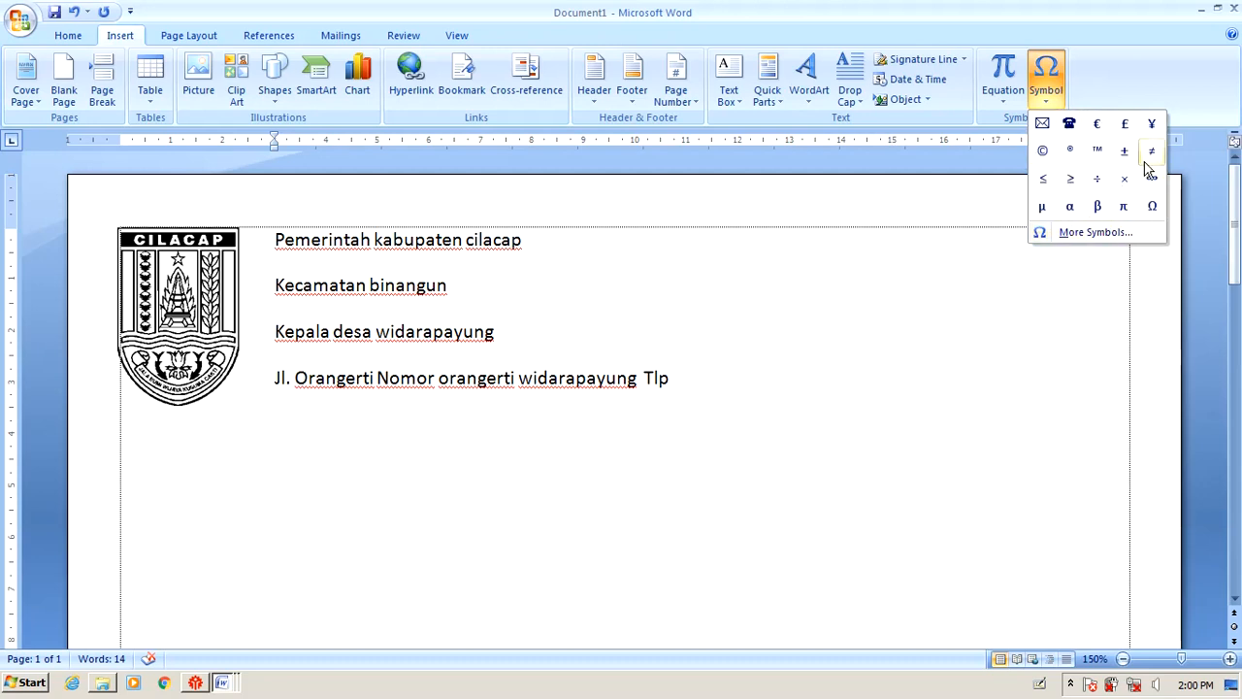
{"action": "left_click", "coordinate": [1097, 233]}
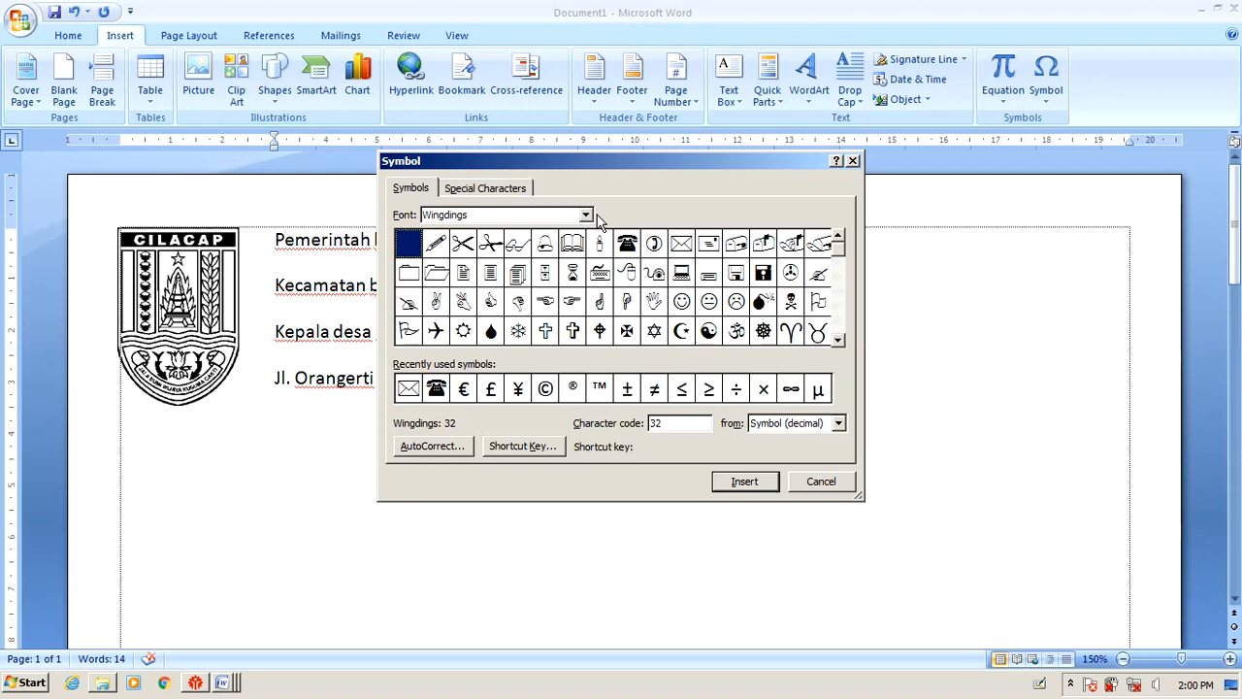
{"action": "left_click", "coordinate": [586, 216]}
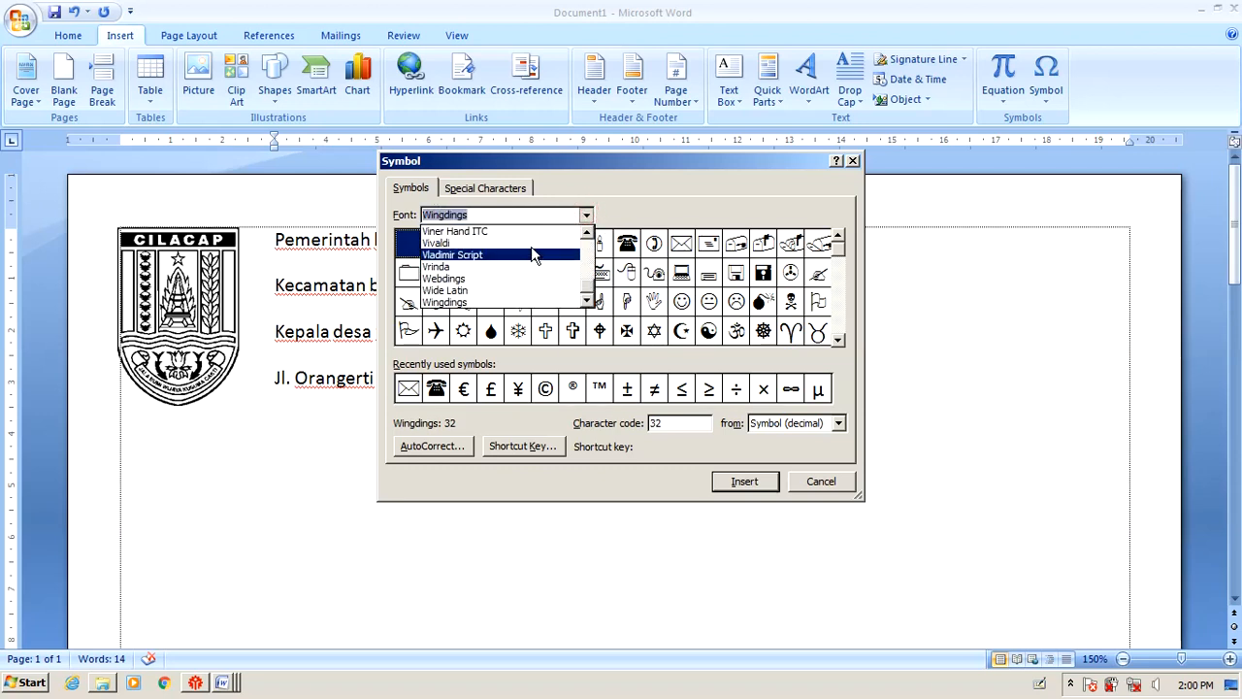
{"action": "left_click_drag", "start_coordinate": [588, 286], "coordinate": [588, 240]}
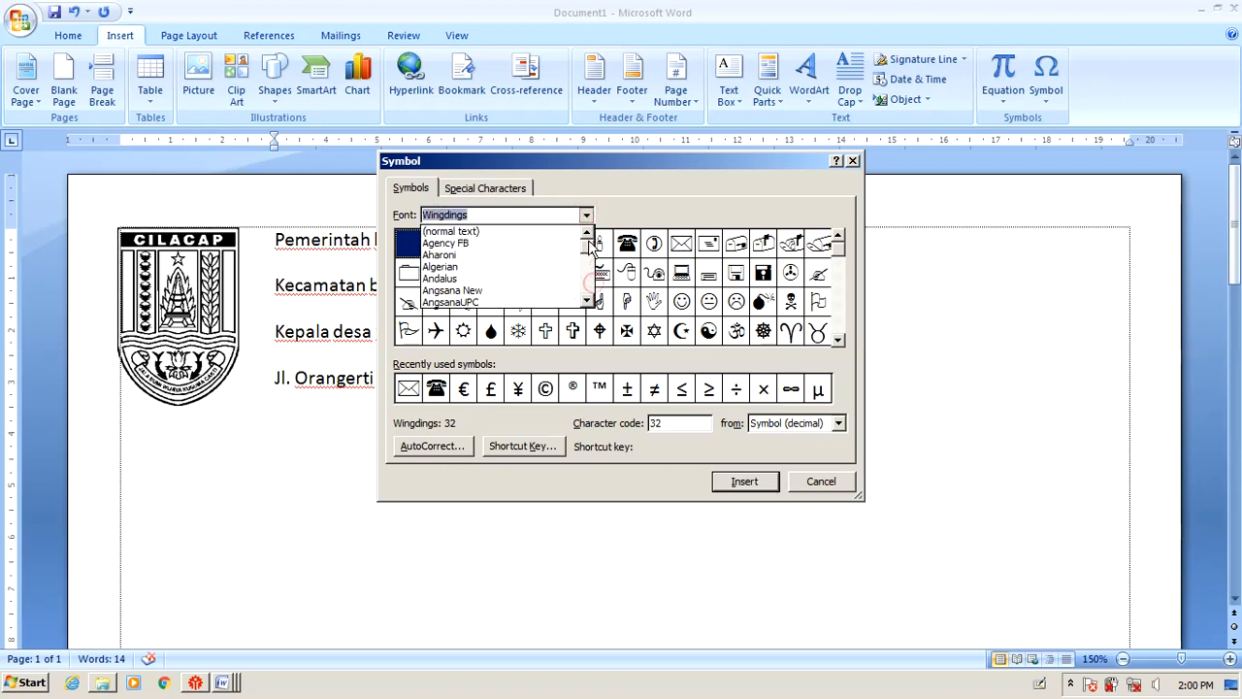
{"action": "left_click", "coordinate": [521, 233]}
{"action": "left_click", "coordinate": [736, 274]}
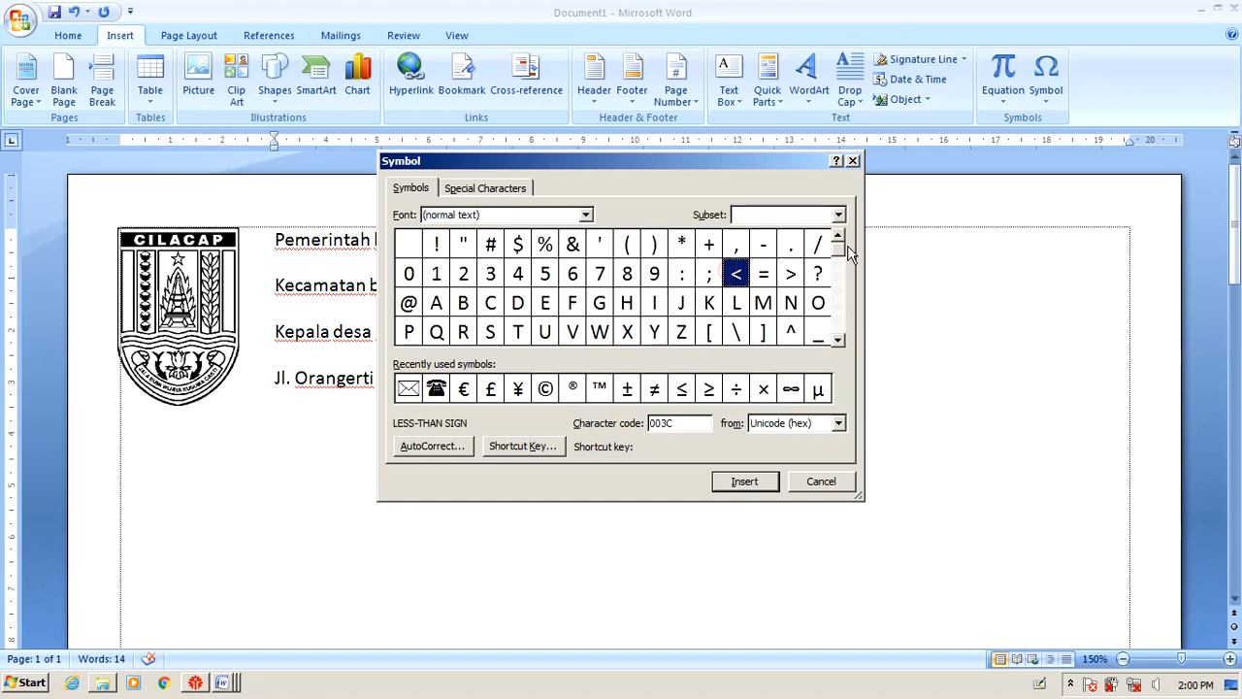
{"action": "left_click_drag", "start_coordinate": [839, 245], "coordinate": [833, 343]}
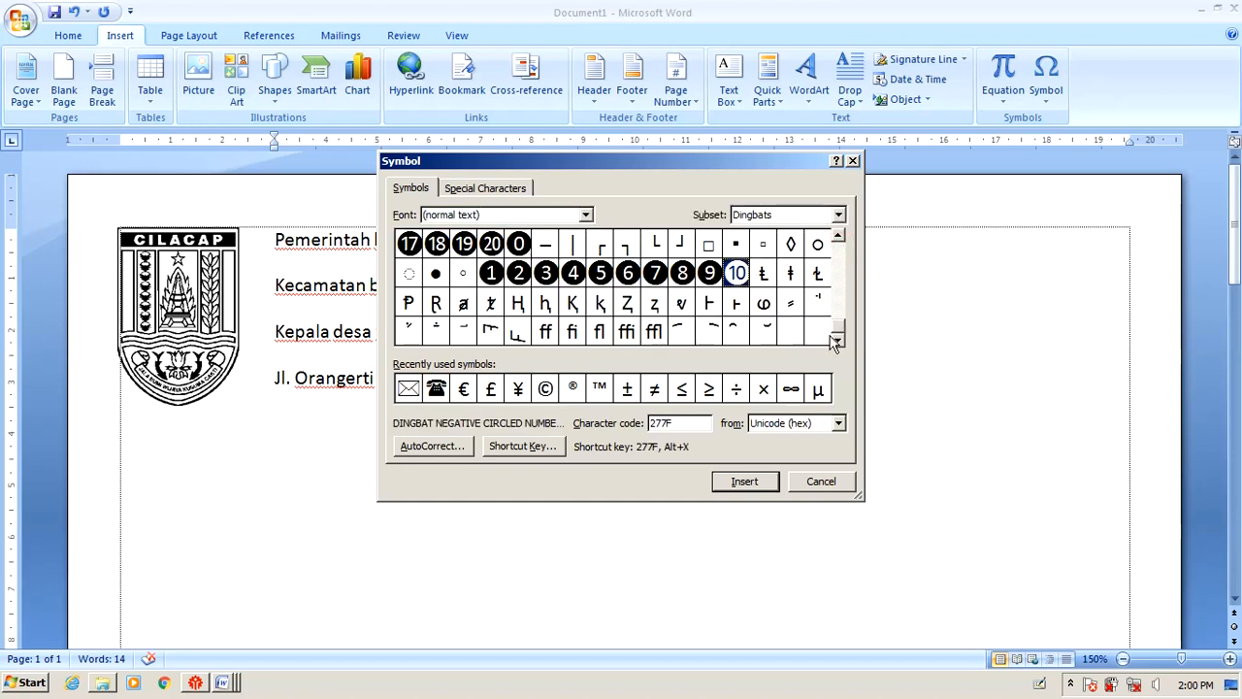
Switch the symbol font to Wingdings and insert the telephone glyph after Tlp.
{"action": "left_click", "coordinate": [586, 216]}
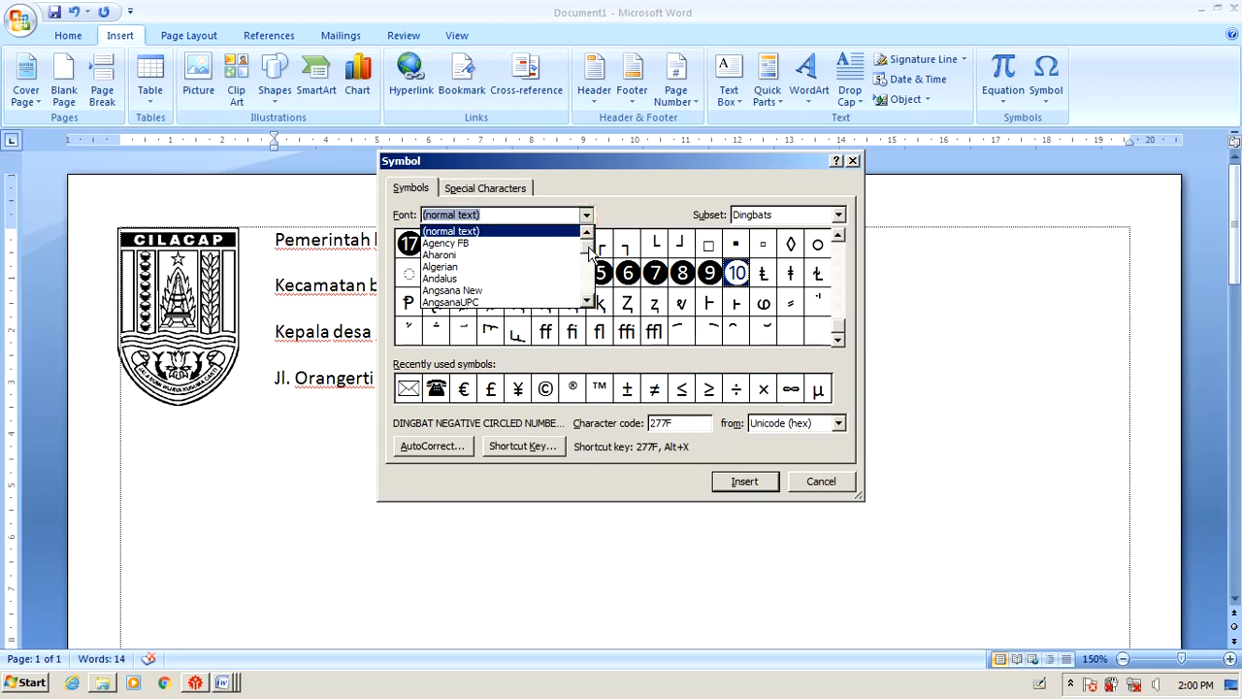
{"action": "left_click_drag", "start_coordinate": [588, 243], "coordinate": [589, 289]}
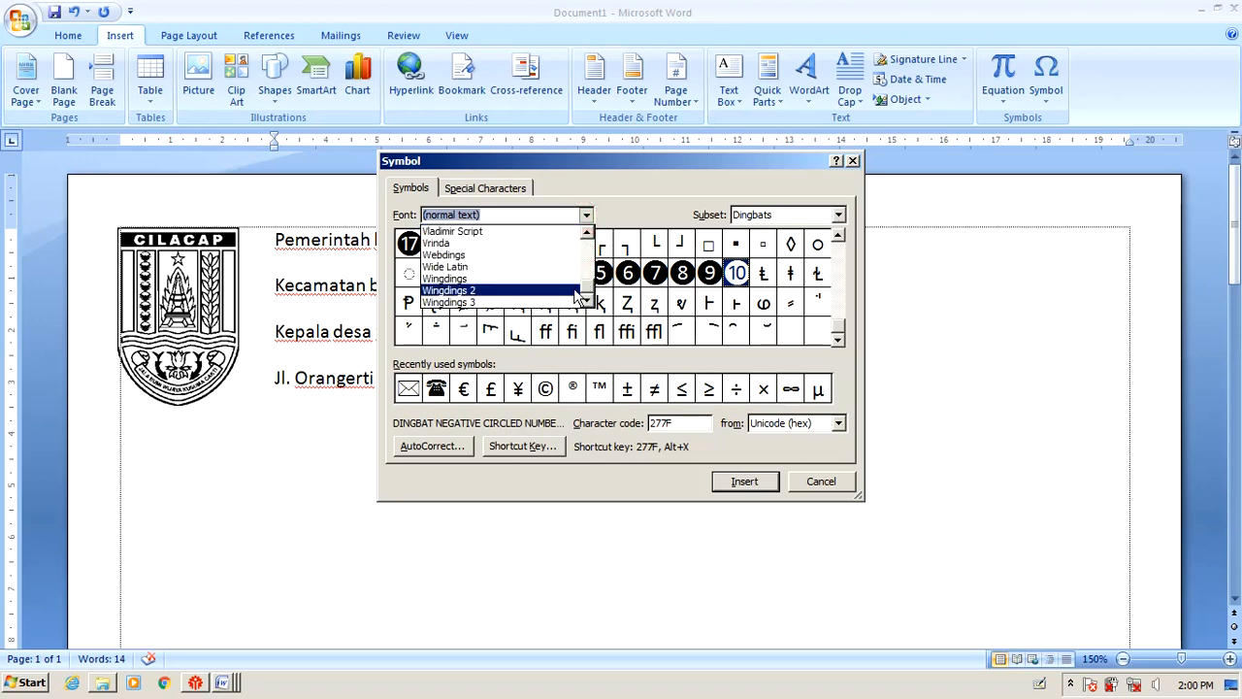
{"action": "left_click", "coordinate": [493, 281]}
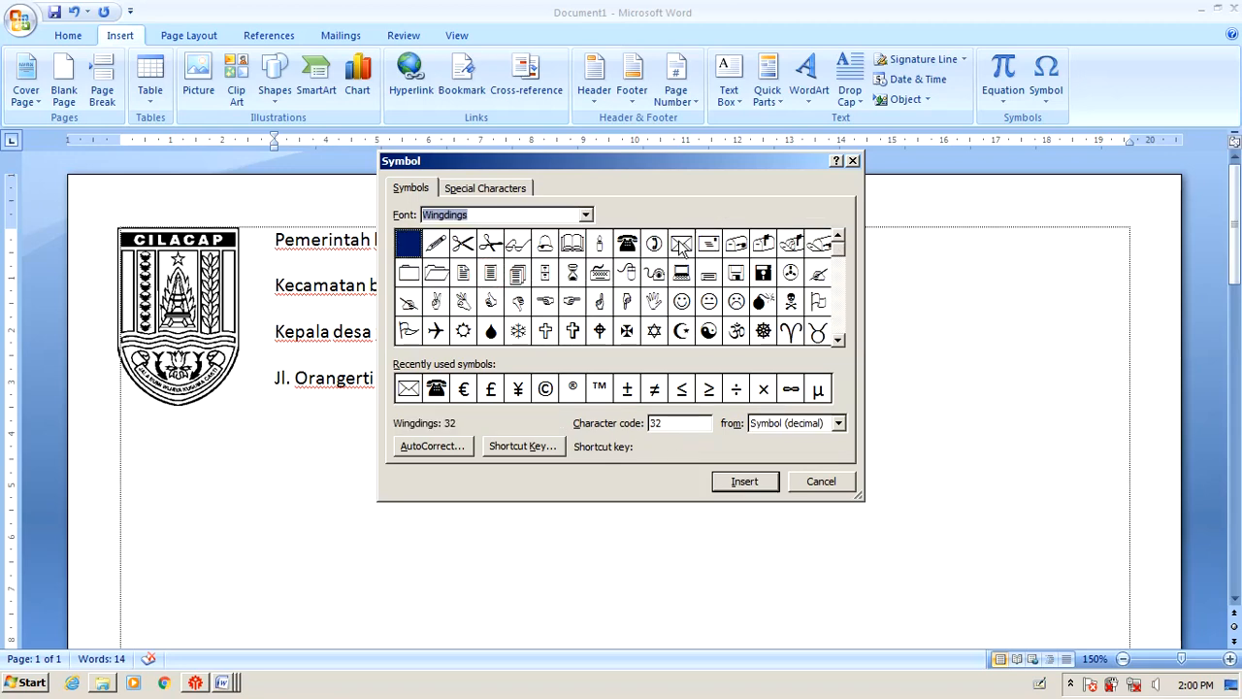
{"action": "left_click", "coordinate": [627, 245]}
{"action": "left_click", "coordinate": [746, 482]}
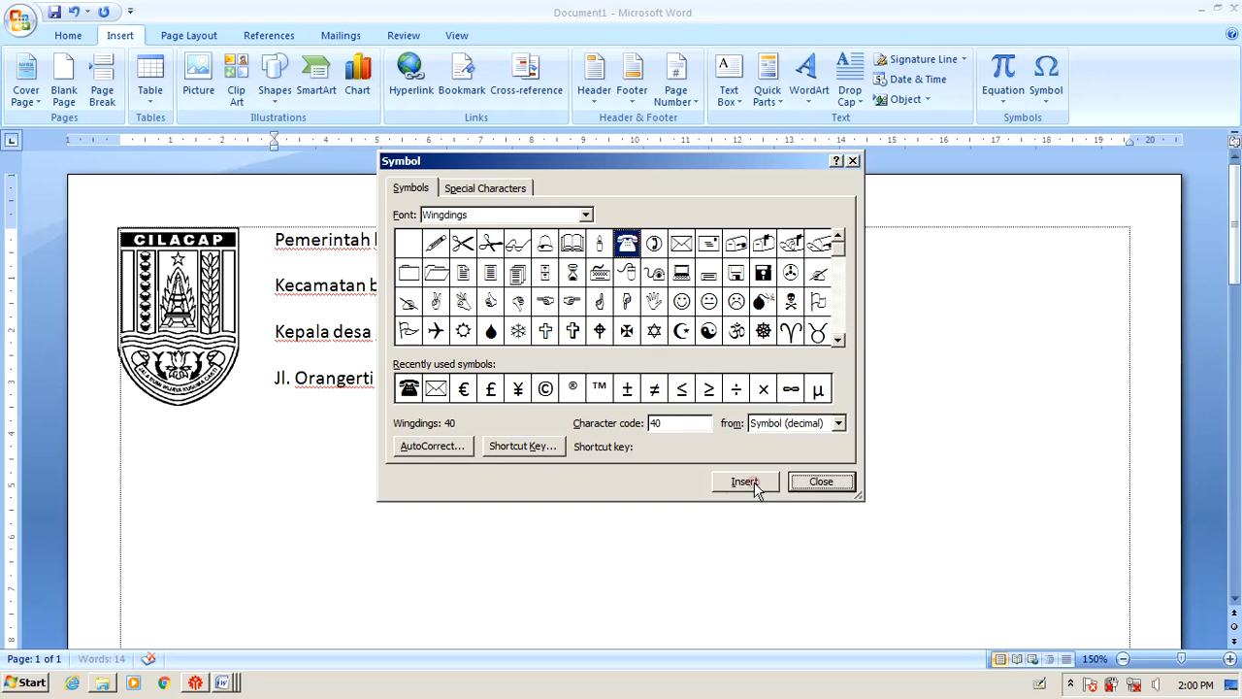
{"action": "left_click", "coordinate": [821, 482]}
{"action": "left_click", "coordinate": [709, 383]}
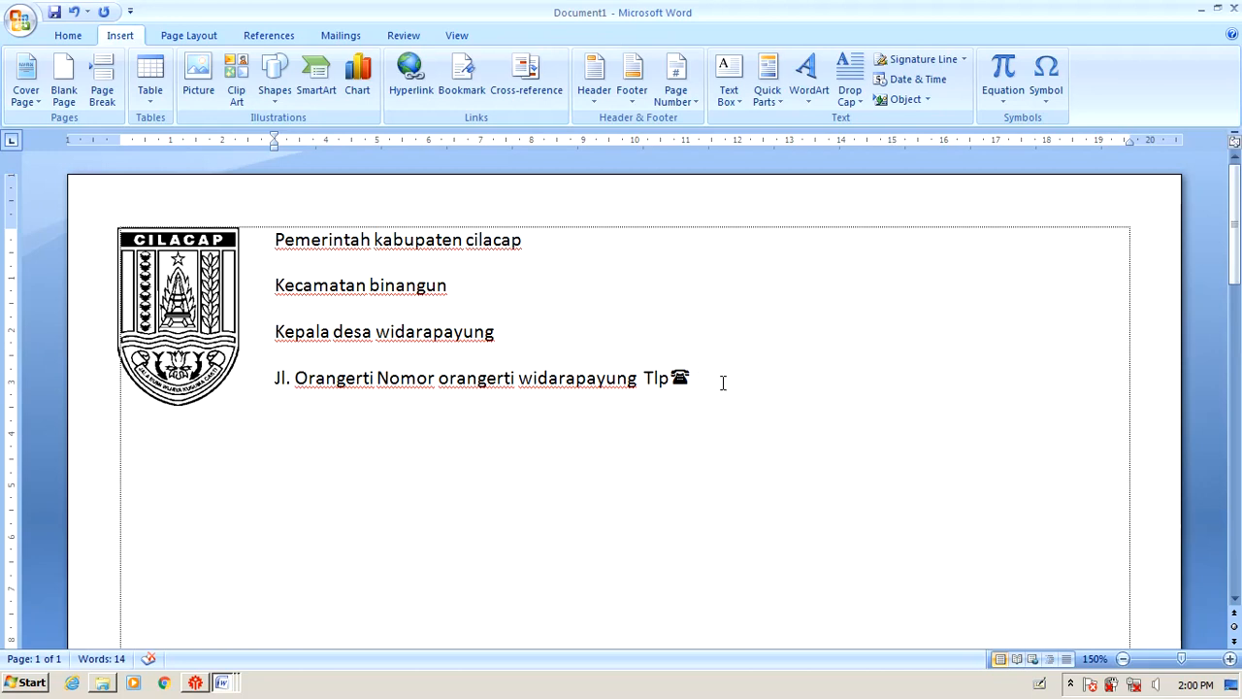
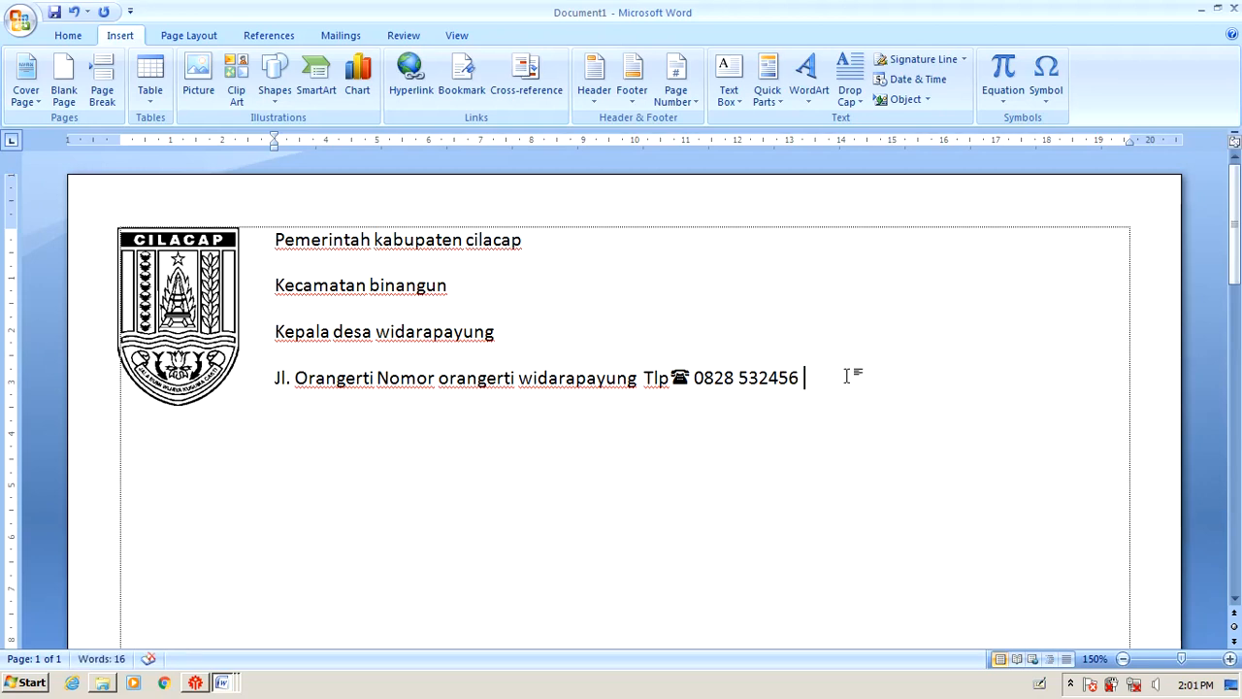
Type the phone number after the telephone symbol, then start a new 'kode p' line.
{"action": "key", "text": "Return"}
{"action": "type", "text": "kode pos"}
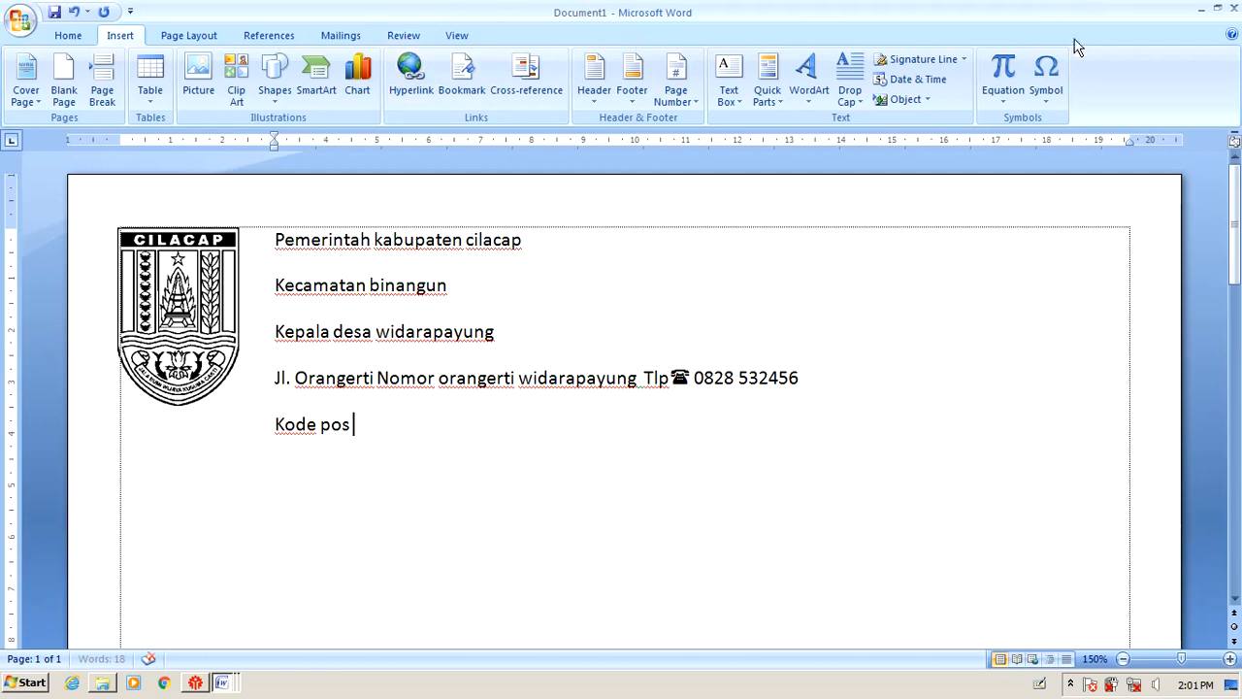
Insert a Wingdings envelope symbol after the Kode pos label.
{"action": "left_click", "coordinate": [1045, 78]}
{"action": "left_click", "coordinate": [1081, 234]}
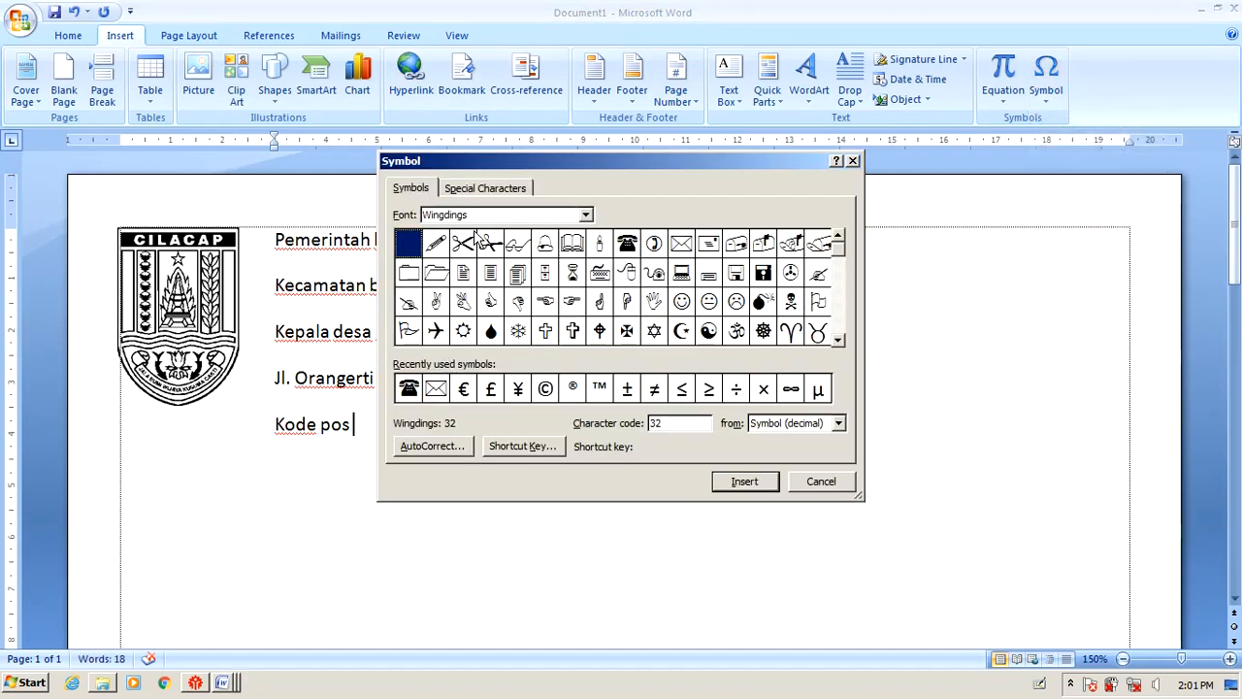
{"action": "left_click", "coordinate": [587, 214]}
{"action": "left_click", "coordinate": [586, 215]}
{"action": "left_click", "coordinate": [681, 244]}
{"action": "left_click", "coordinate": [746, 483]}
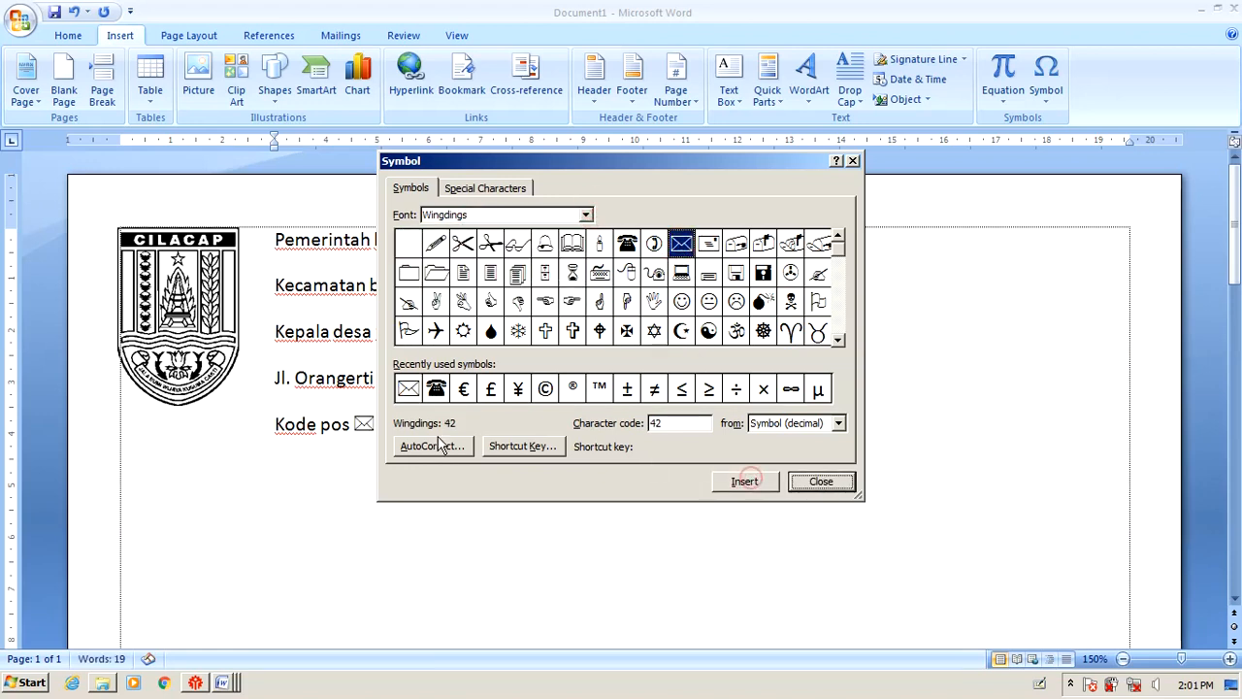
{"action": "left_click", "coordinate": [840, 480]}
Type the postal code after the envelope symbol.
{"action": "type", "text": "5"}
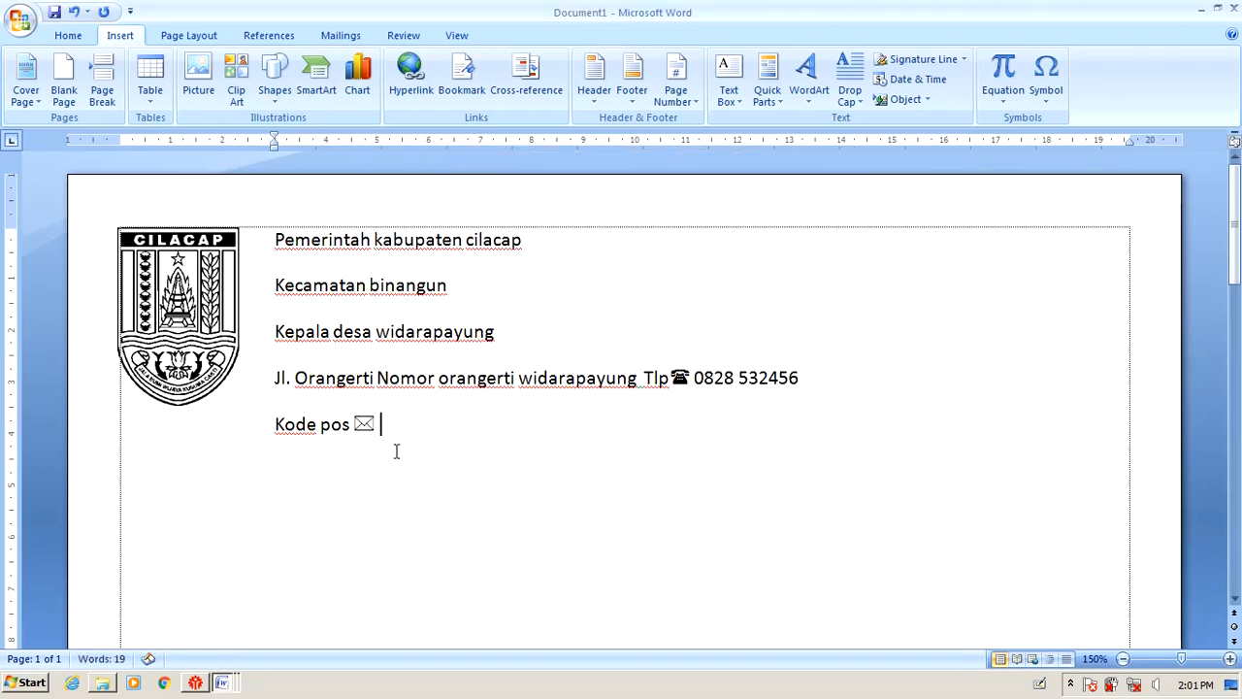
{"action": "type", "text": "3282"}
{"action": "left_click", "coordinate": [446, 481]}
{"action": "left_click", "coordinate": [459, 429]}
{"action": "left_click", "coordinate": [199, 685]}
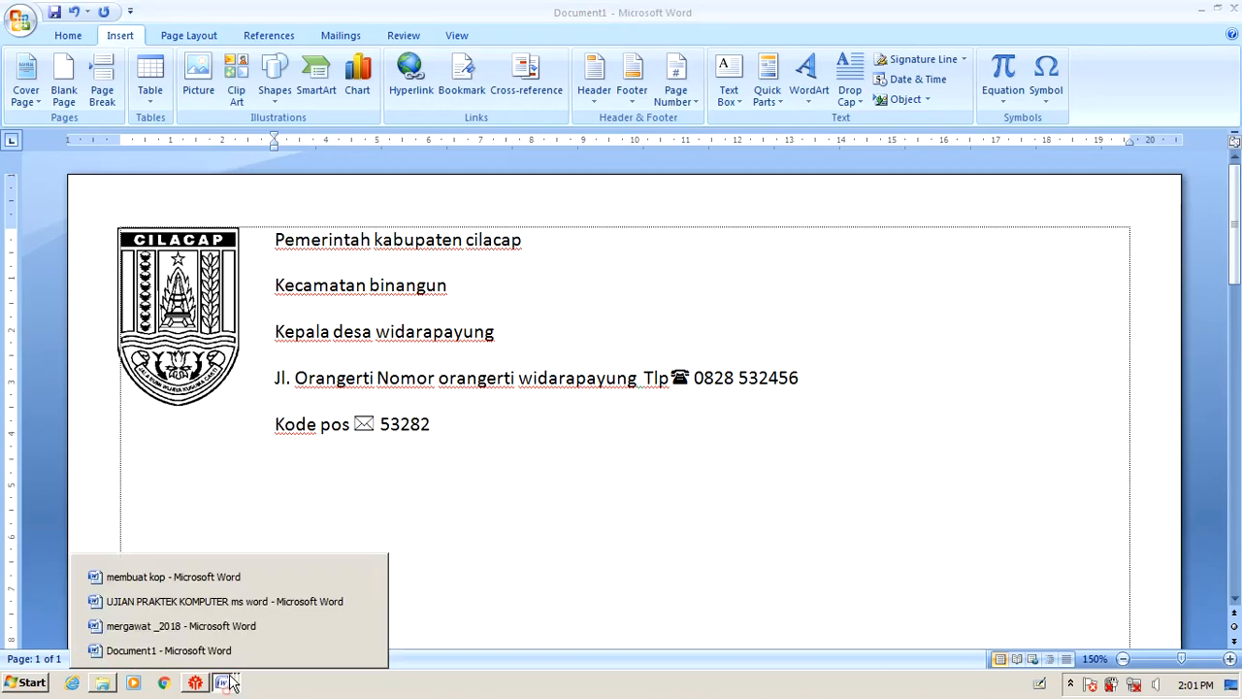
In the exam requirements document, highlight the 'Spasi Baris' and 'Arial, Single' requirement.
{"action": "left_click", "coordinate": [206, 598]}
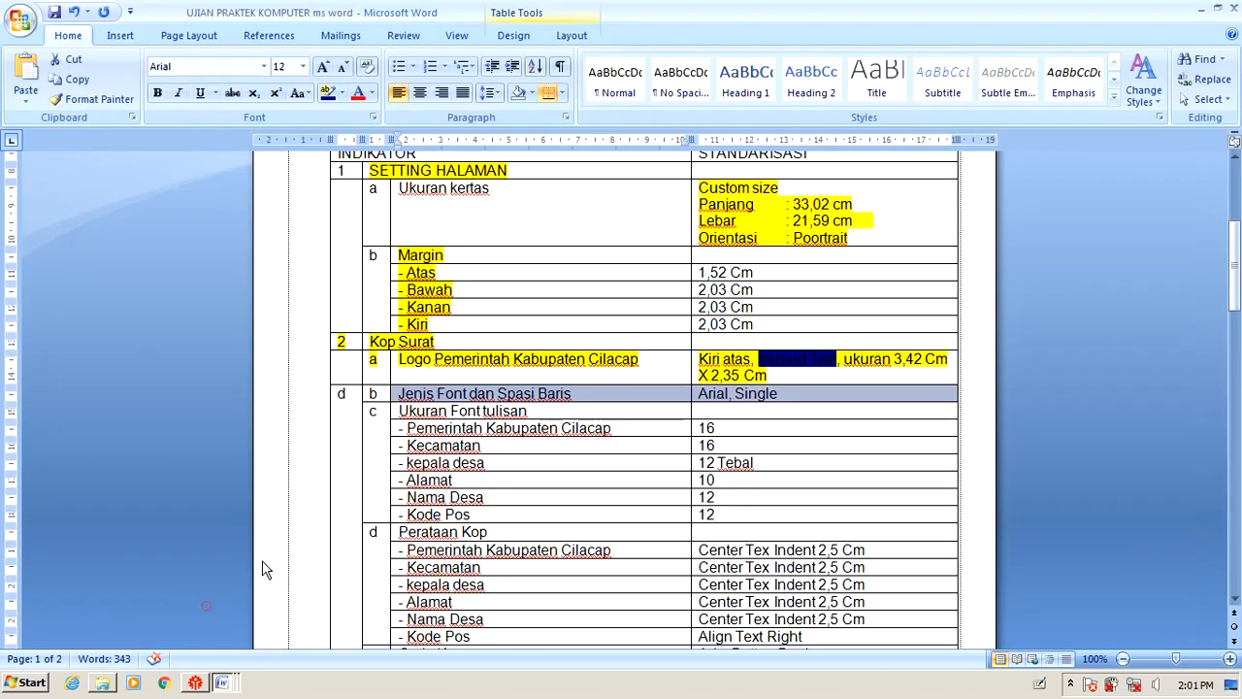
{"action": "left_click", "coordinate": [454, 394]}
{"action": "left_click_drag", "start_coordinate": [576, 394], "coordinate": [499, 395]}
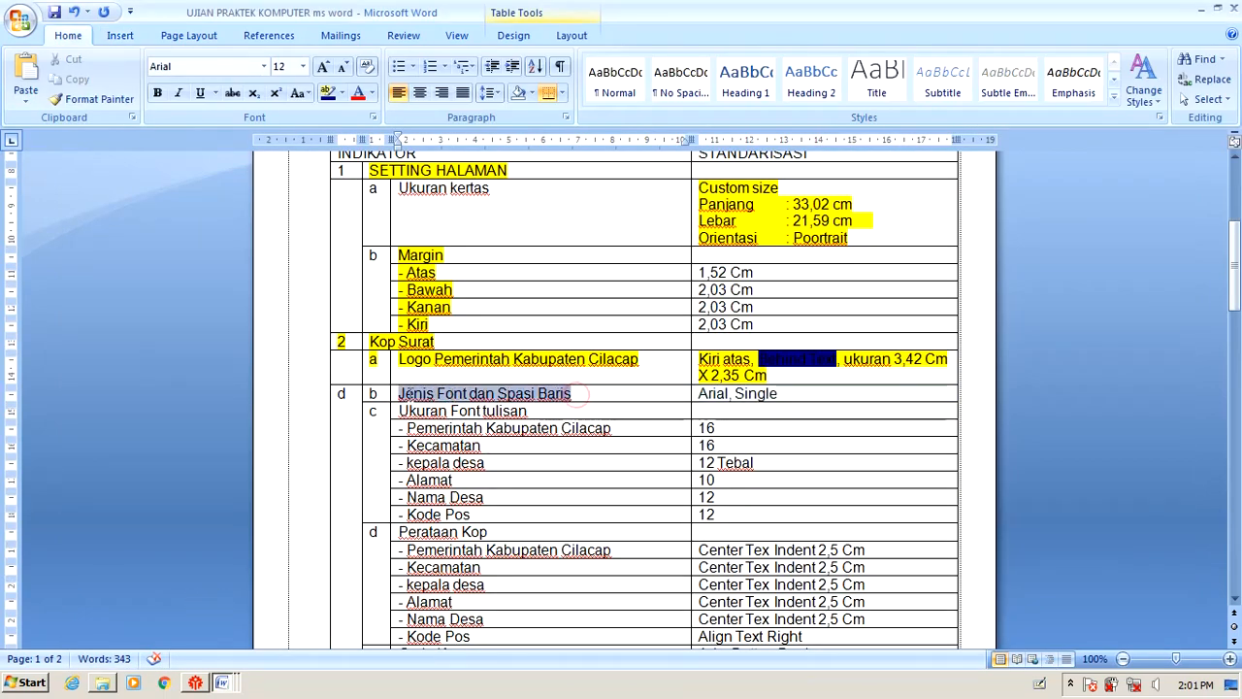
{"action": "left_click_drag", "start_coordinate": [783, 394], "coordinate": [698, 394]}
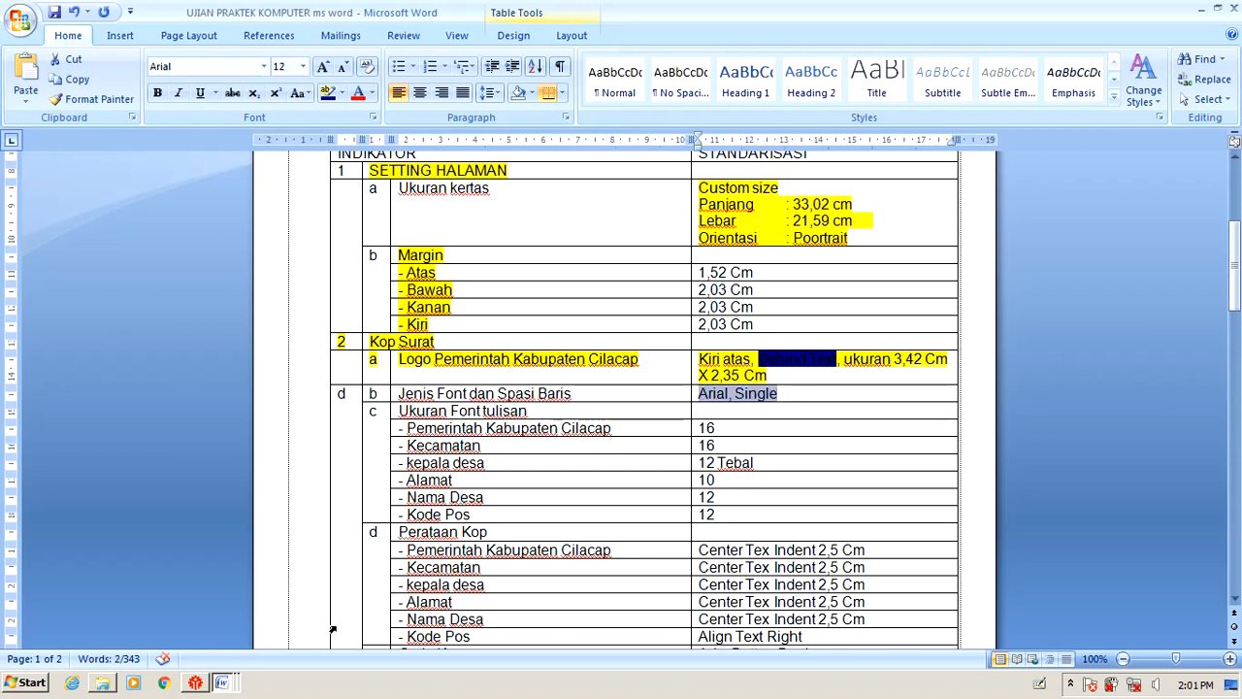
Select all five letterhead lines and apply the Arial font.
{"action": "key", "text": "alt+Tab"}
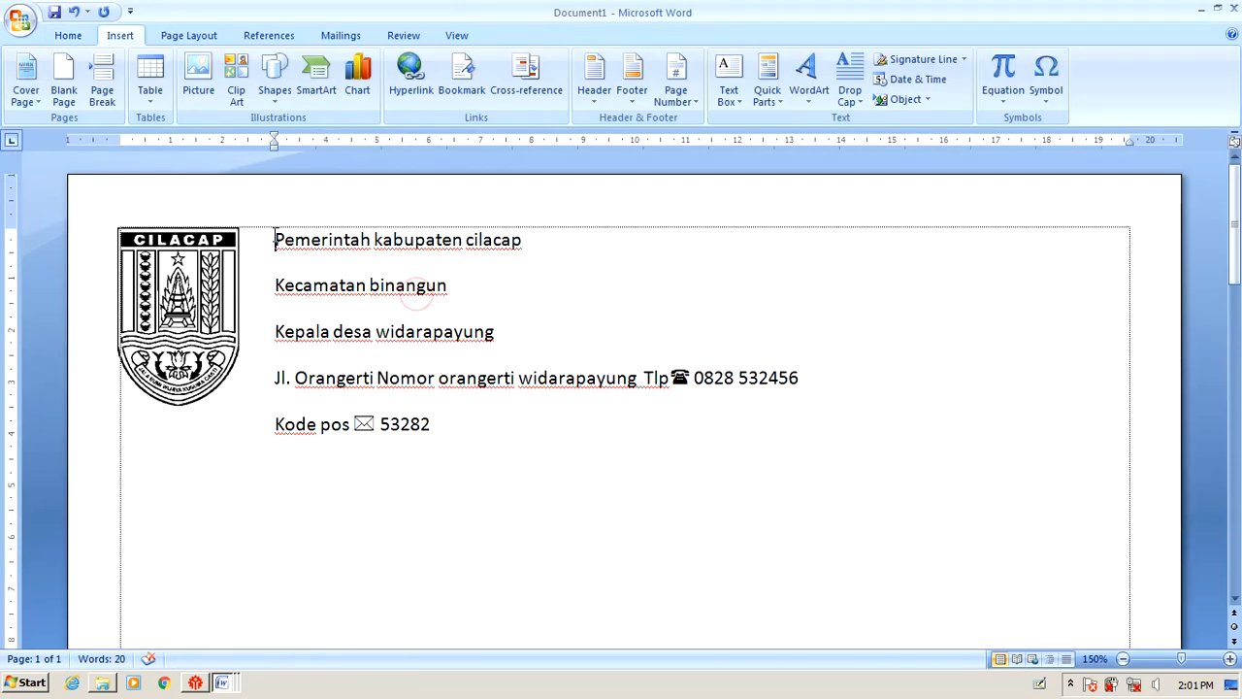
{"action": "left_click_drag", "start_coordinate": [259, 242], "coordinate": [430, 444]}
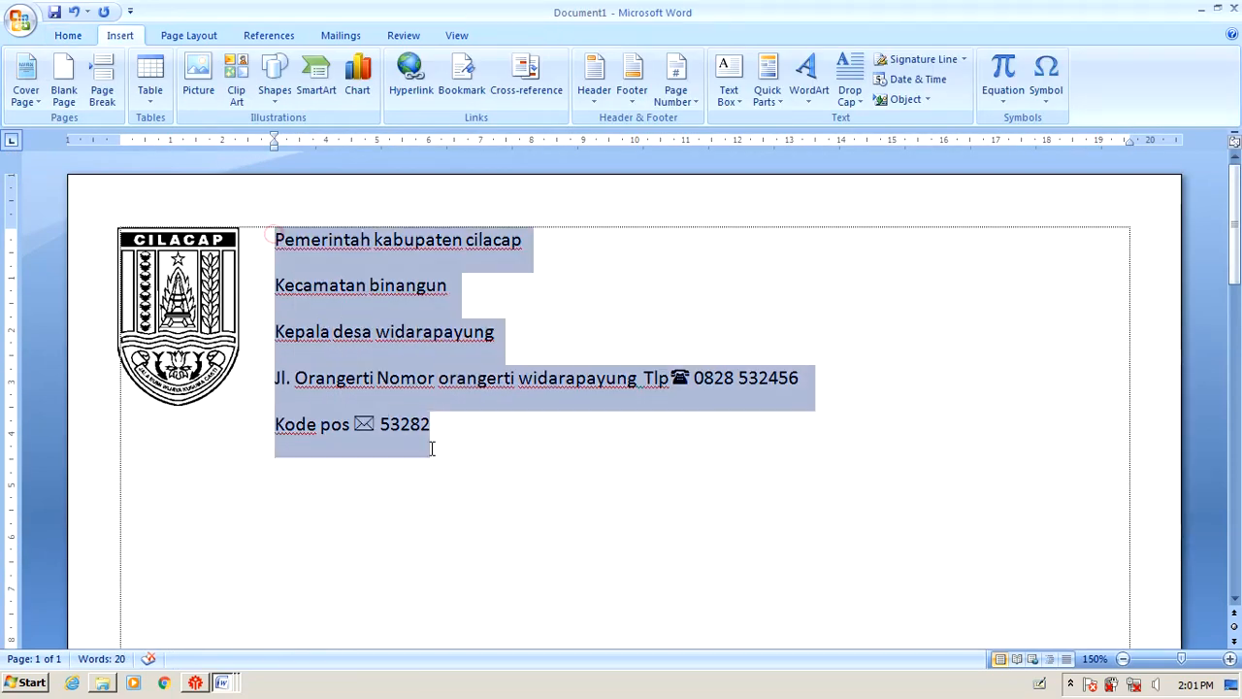
{"action": "left_click", "coordinate": [67, 33]}
{"action": "left_click", "coordinate": [264, 66]}
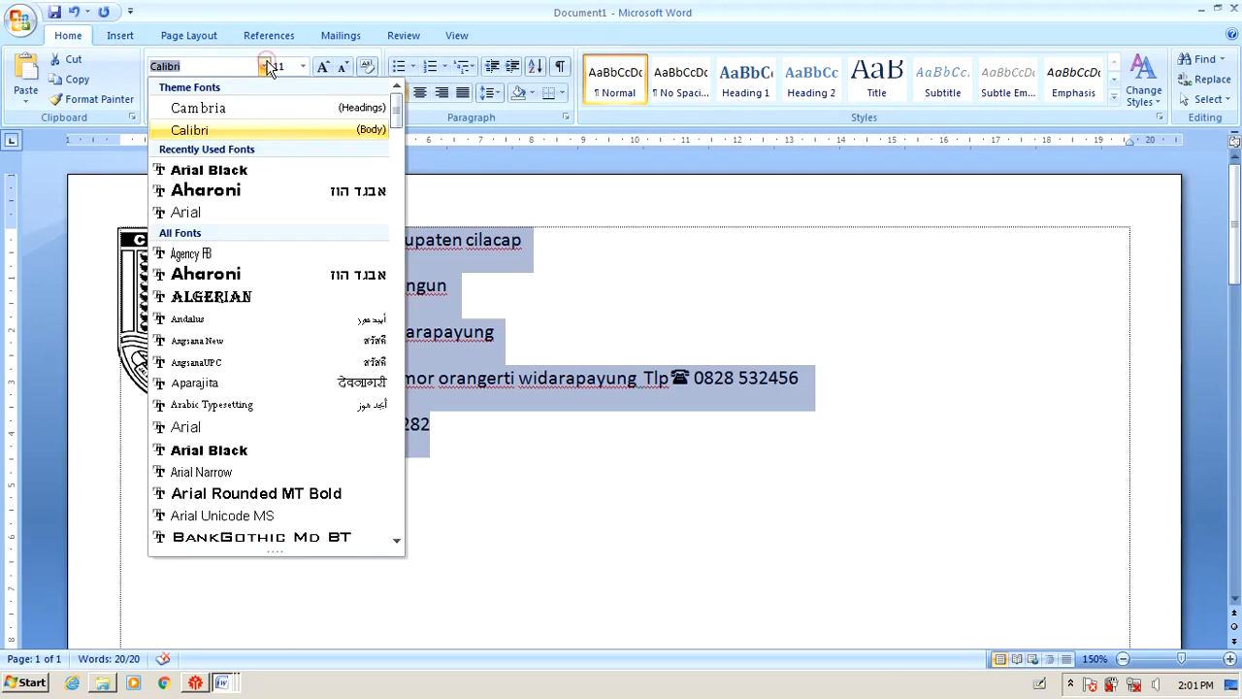
{"action": "left_click", "coordinate": [217, 433]}
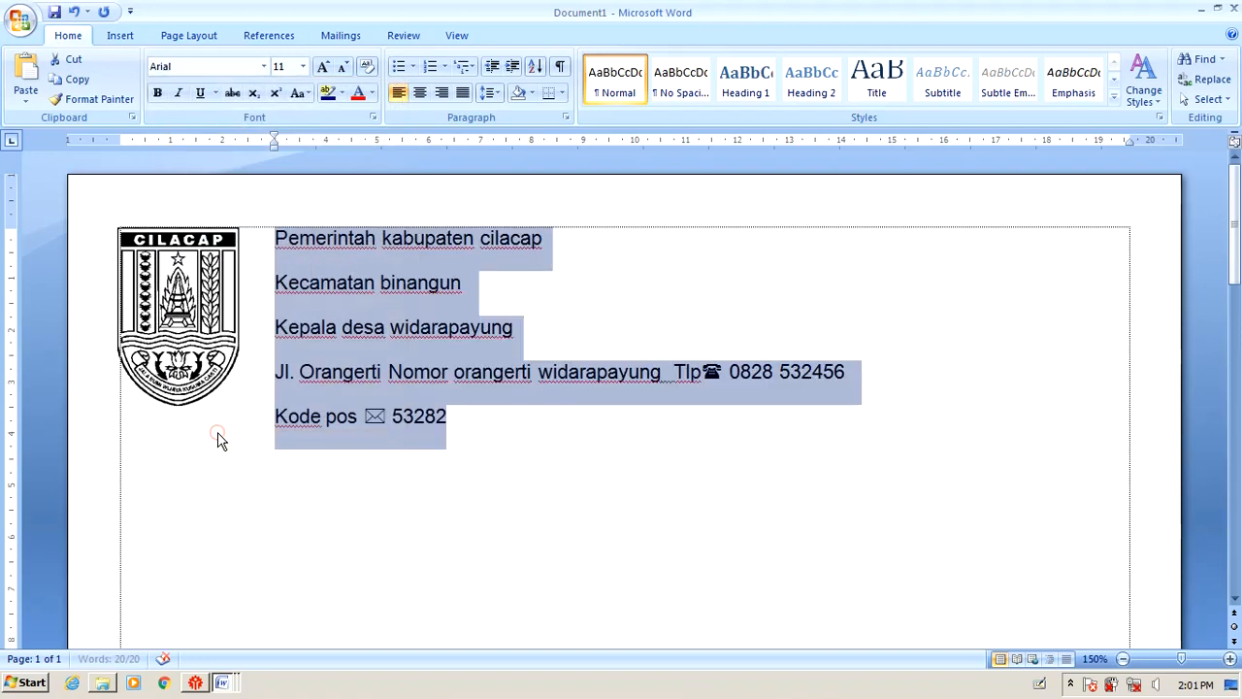
Set the letterhead paragraphs to 0 pt spacing after and Single line spacing.
{"action": "key", "text": "alt+Tab"}
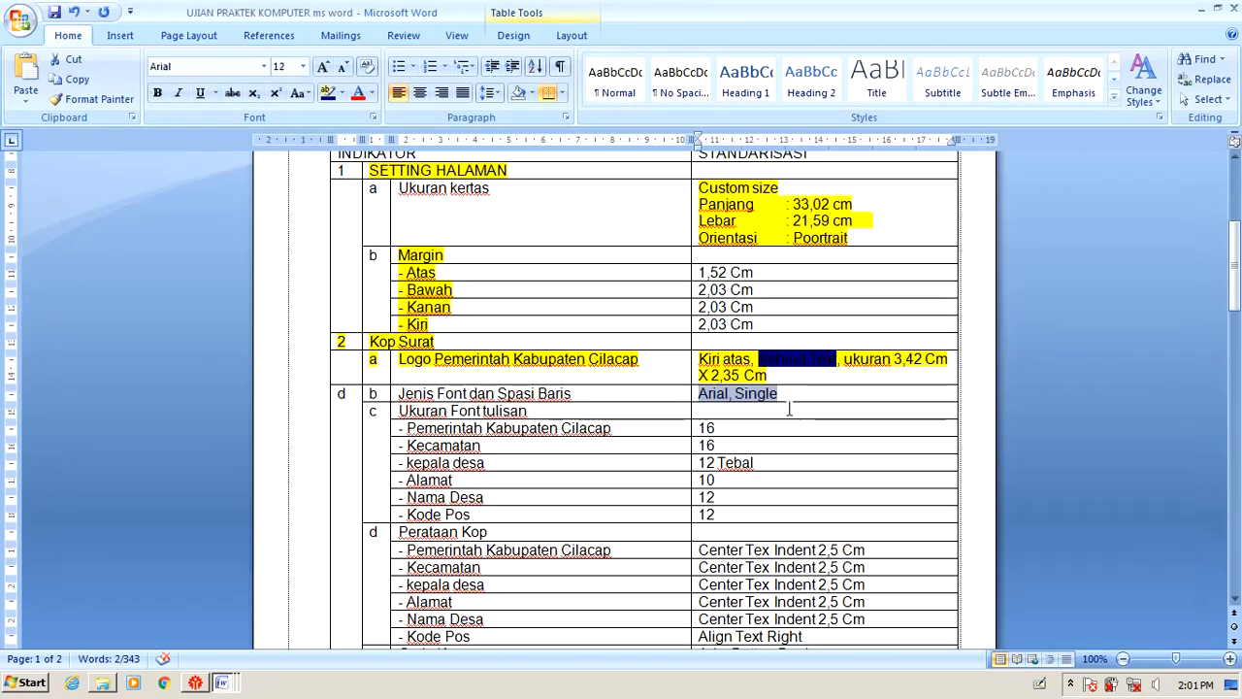
{"action": "key", "text": "alt+Tab"}
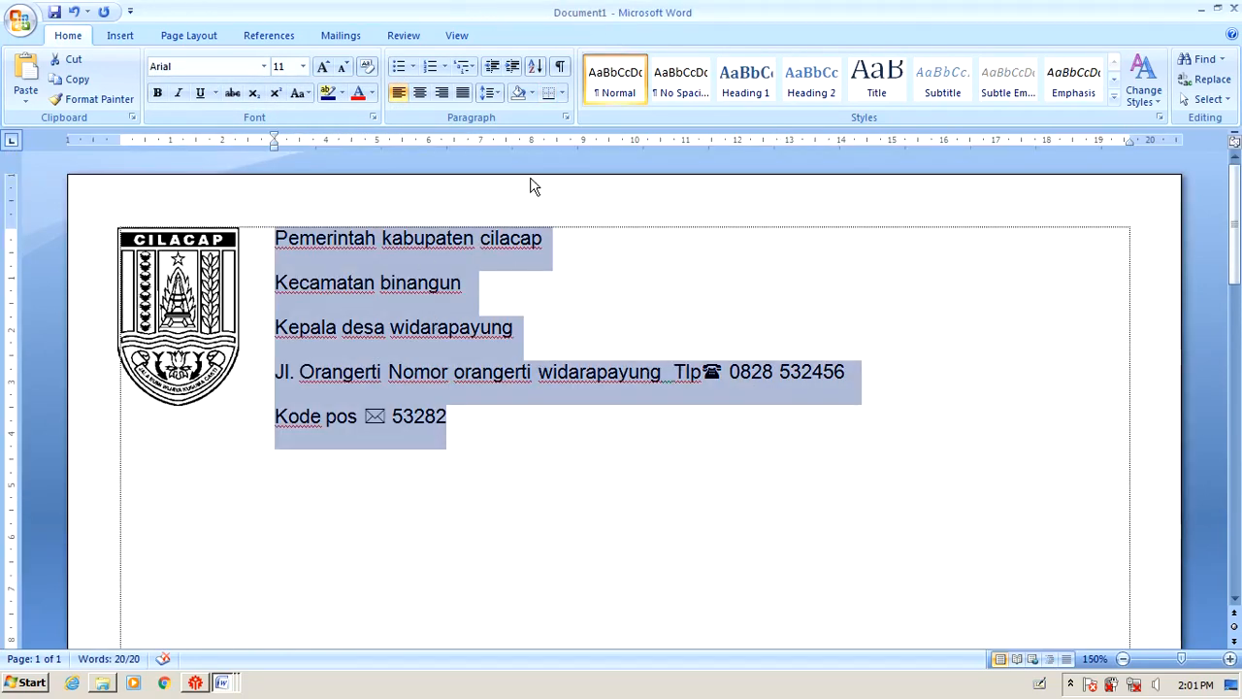
{"action": "left_click", "coordinate": [567, 120]}
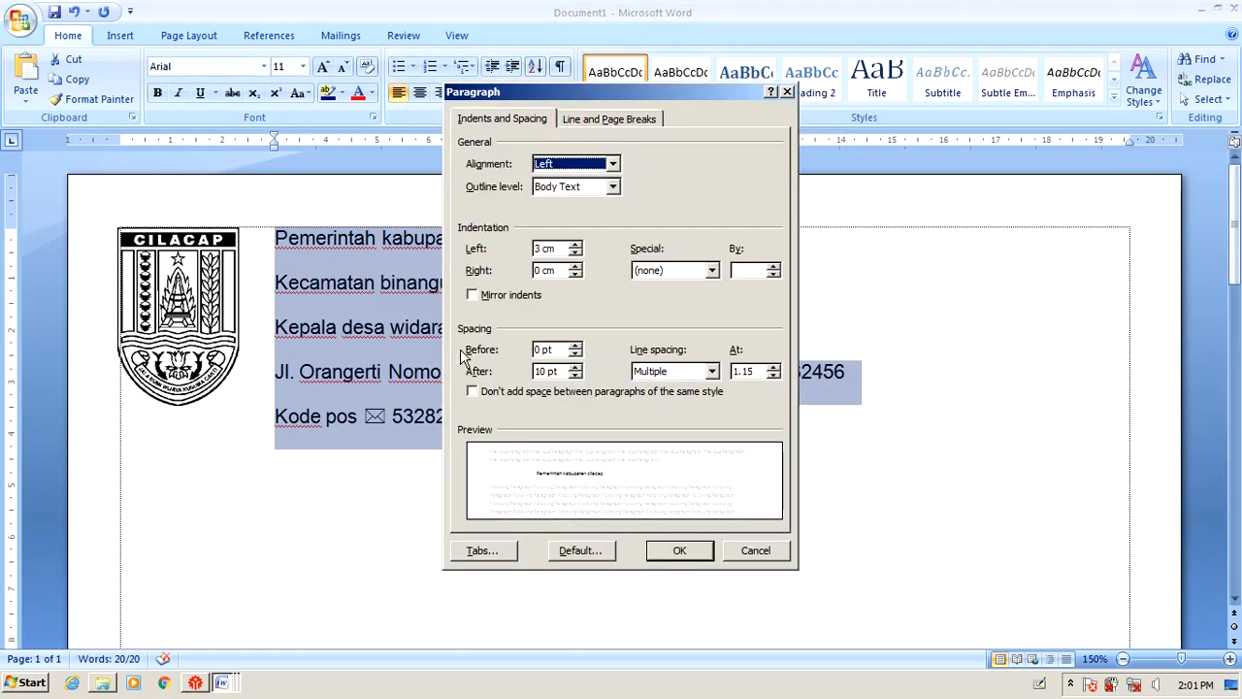
{"action": "left_click", "coordinate": [575, 376]}
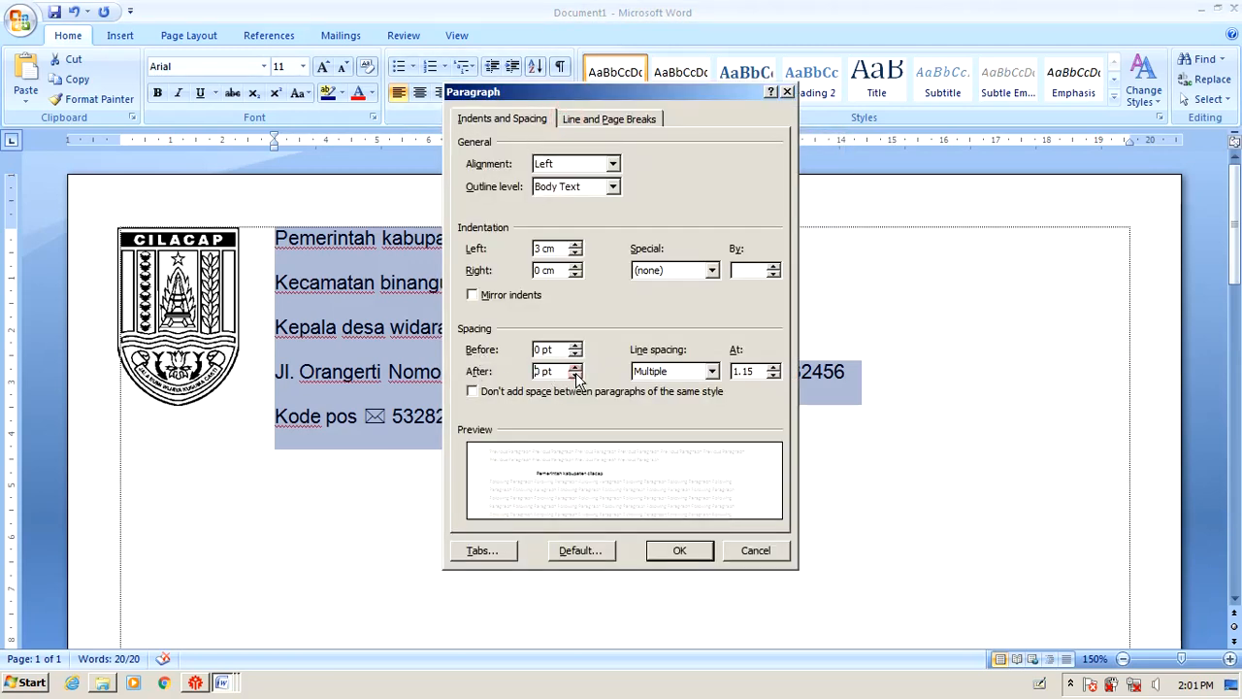
{"action": "left_click", "coordinate": [575, 375]}
{"action": "left_click", "coordinate": [712, 372]}
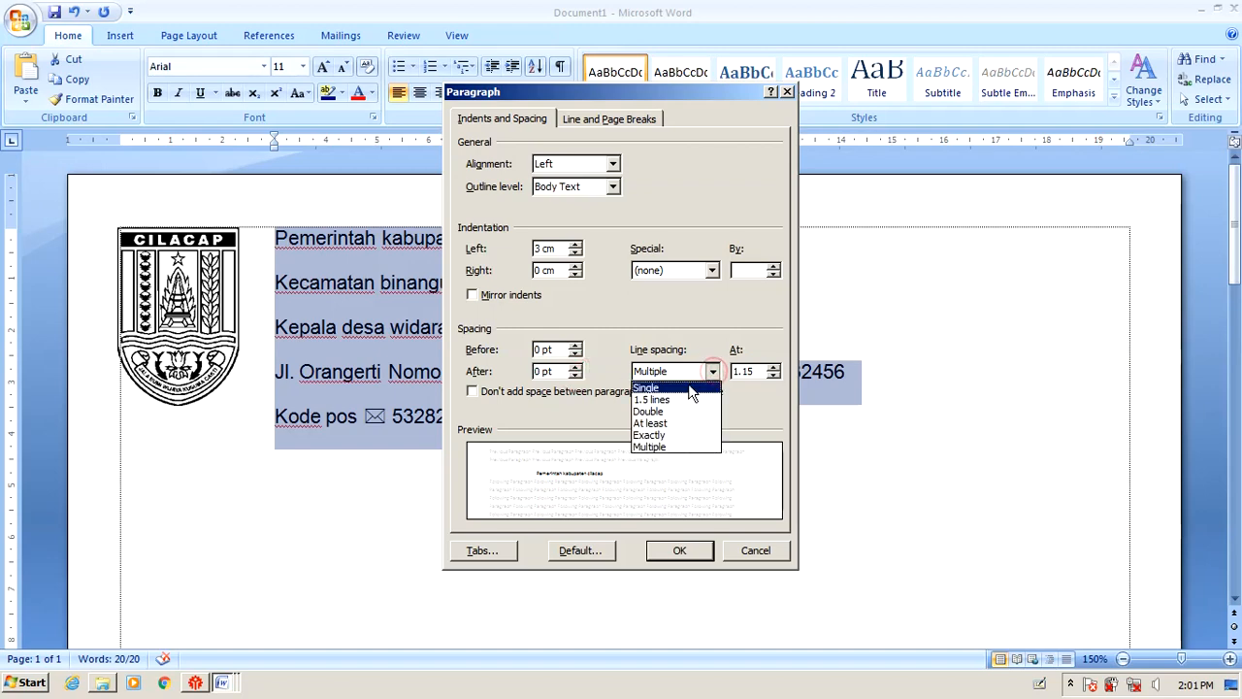
{"action": "left_click", "coordinate": [691, 388]}
{"action": "left_click", "coordinate": [680, 550]}
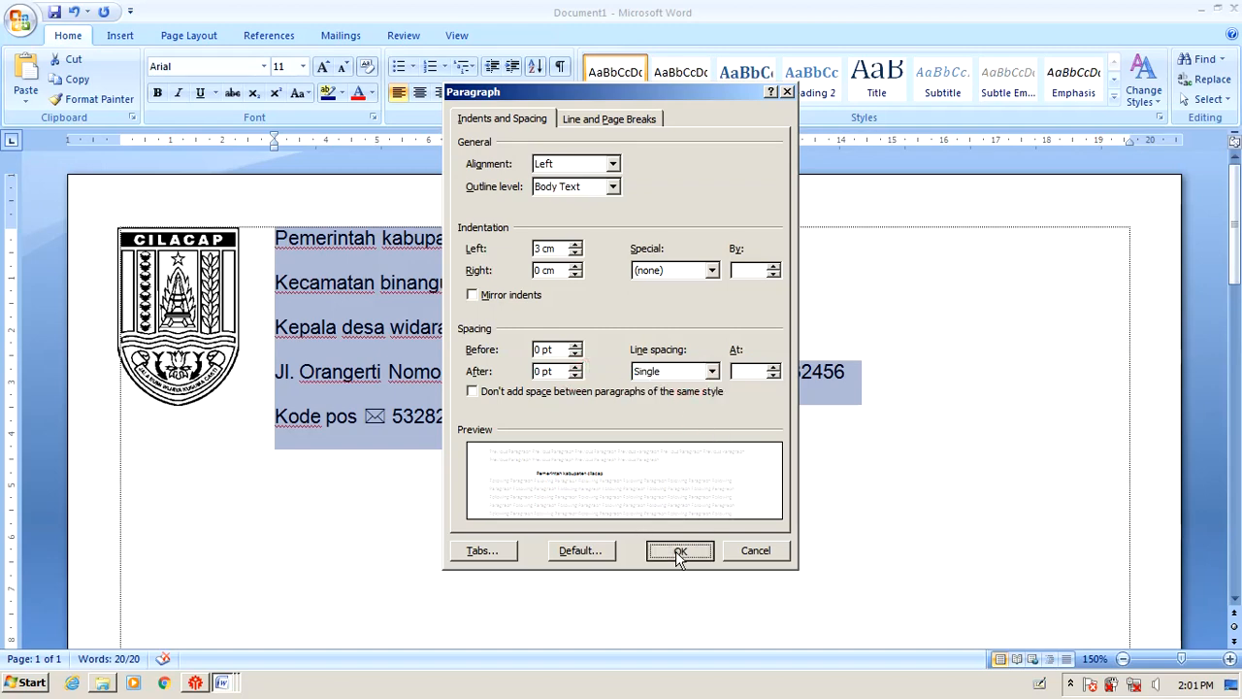
{"action": "left_click", "coordinate": [671, 380]}
{"action": "key", "text": "alt+Tab"}
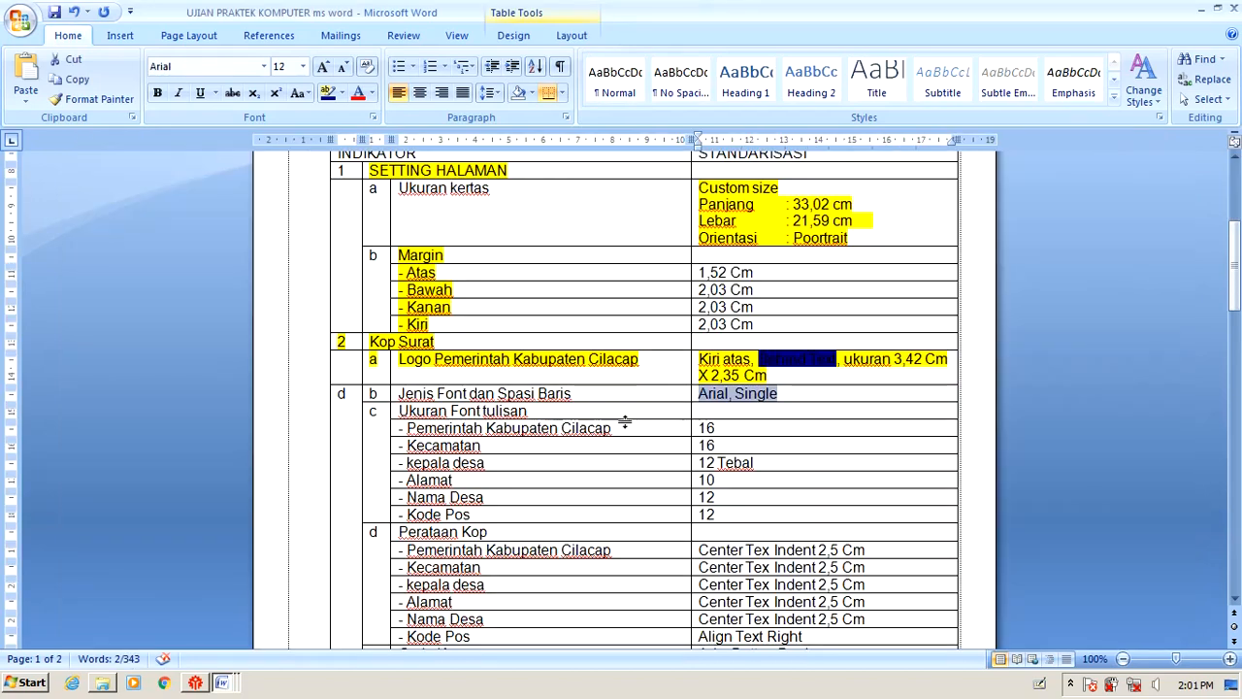
In the exam document, mark the font requirement done and review the font-size rows.
{"action": "left_click_drag", "start_coordinate": [415, 411], "coordinate": [712, 417]}
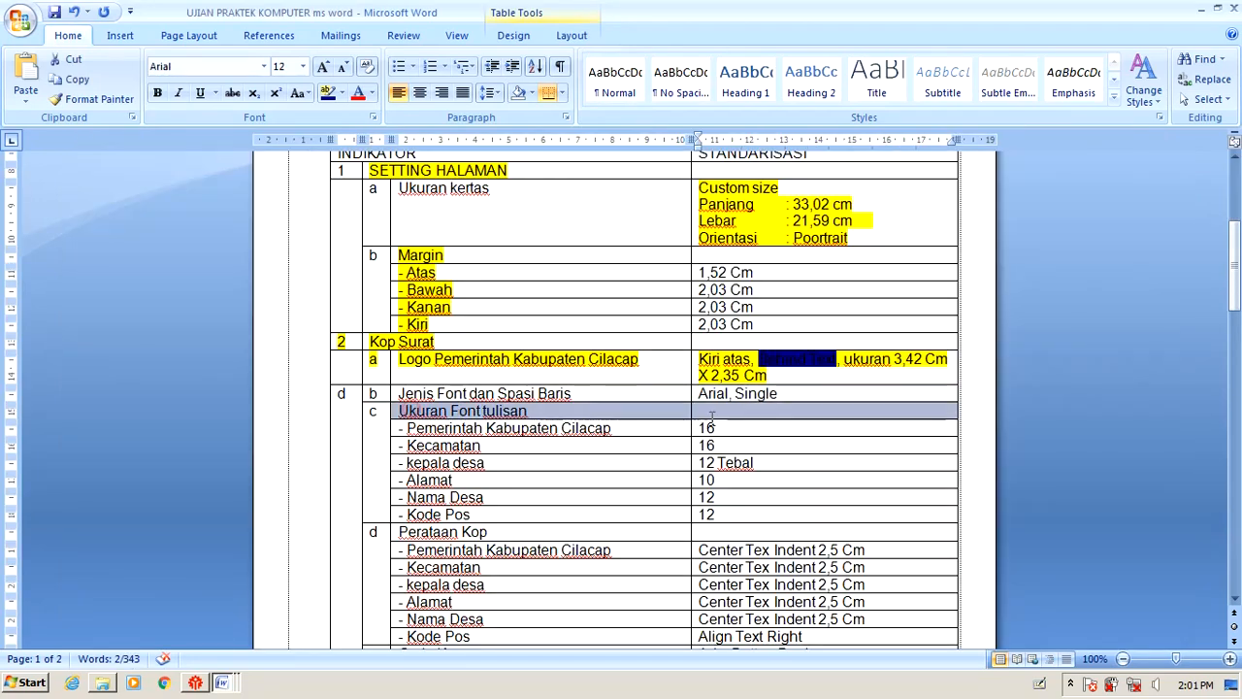
{"action": "left_click_drag", "start_coordinate": [403, 392], "coordinate": [787, 391]}
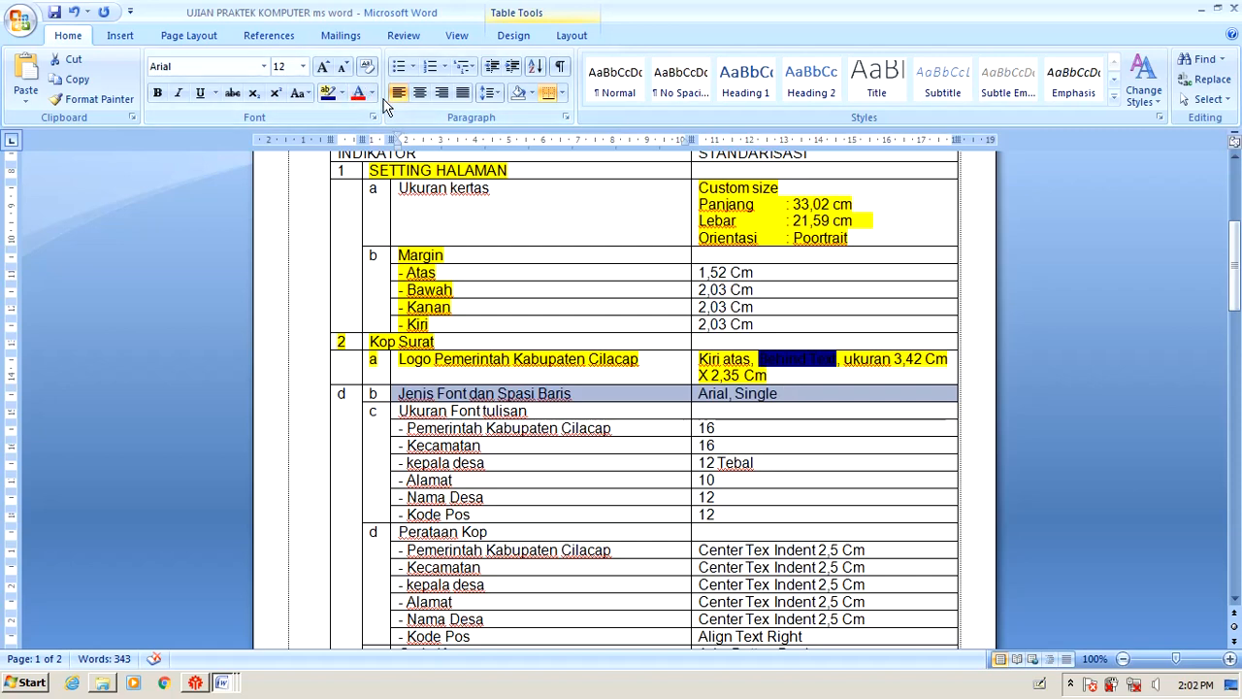
{"action": "left_click", "coordinate": [329, 92]}
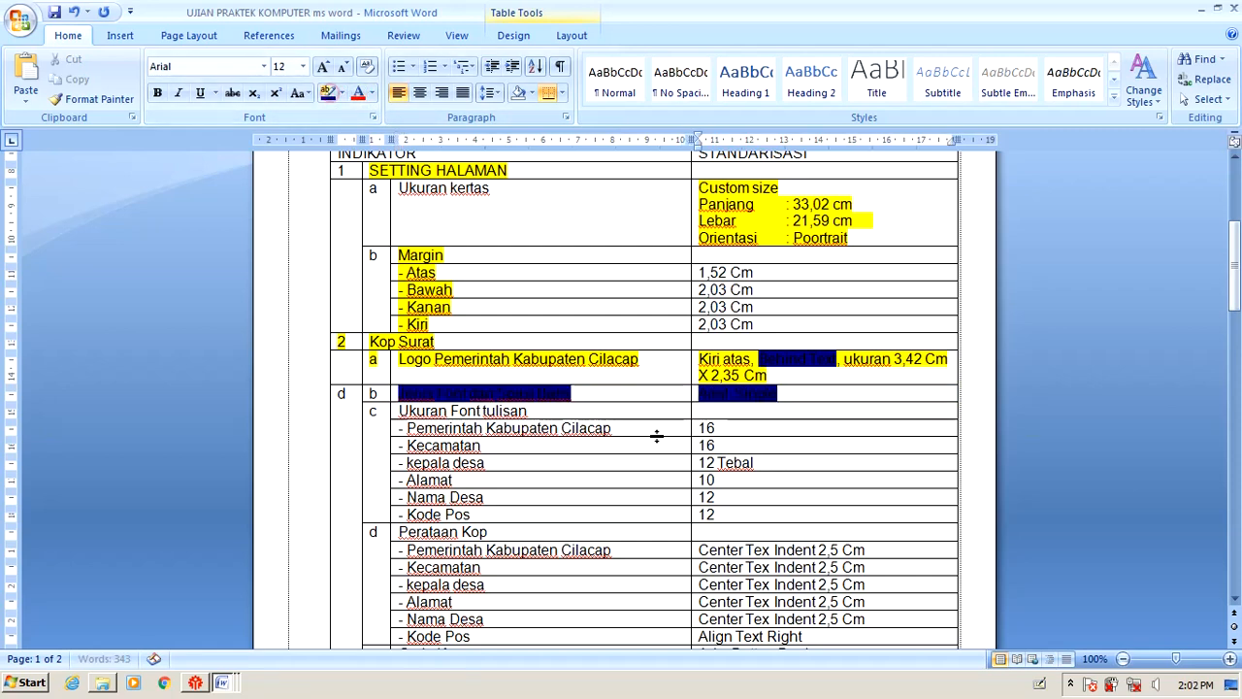
{"action": "scroll", "coordinate": [657, 436], "scroll_direction": "down", "scroll_amount": 2}
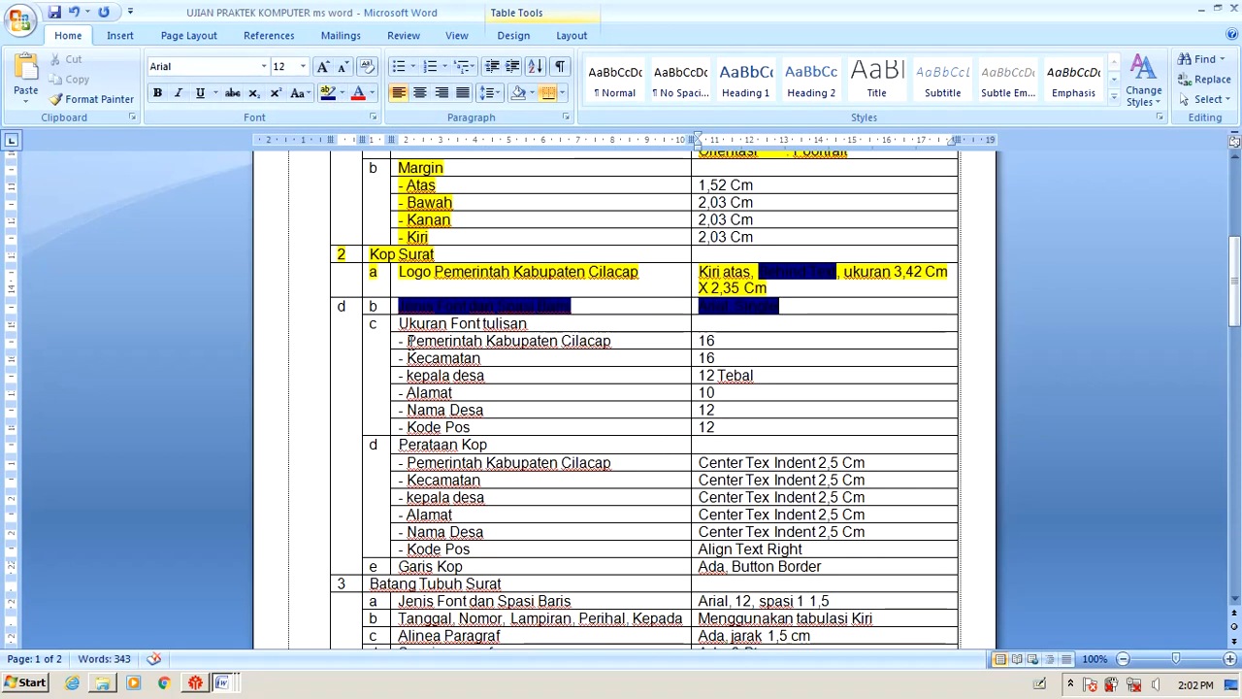
{"action": "left_click_drag", "start_coordinate": [407, 340], "coordinate": [612, 342]}
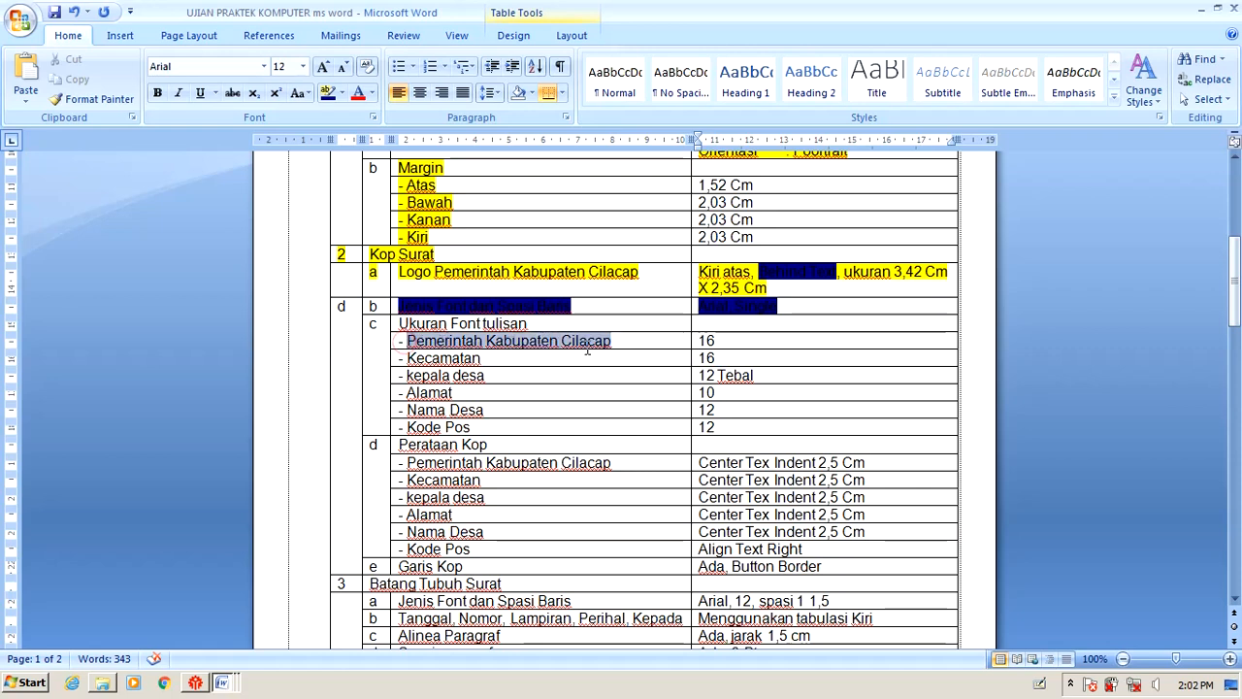
{"action": "left_click", "coordinate": [723, 341]}
{"action": "left_click_drag", "start_coordinate": [425, 358], "coordinate": [708, 357]}
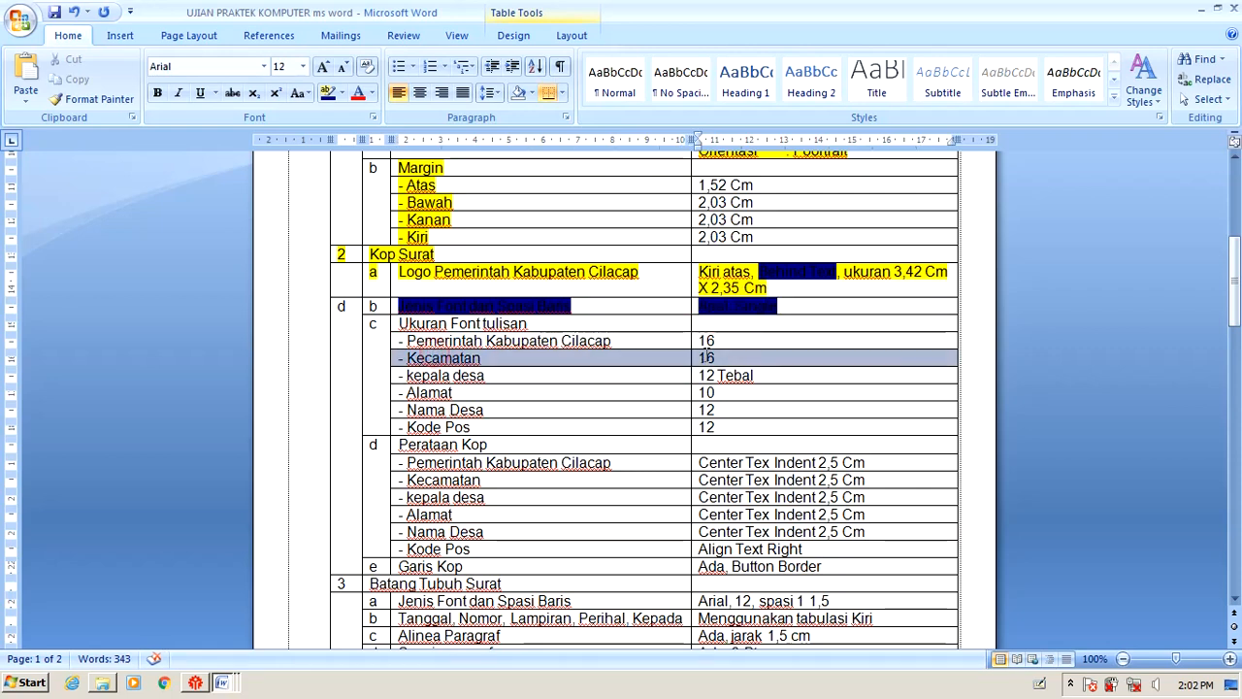
Set the 'Pemerintah kabupaten cilacap' and 'Kecamatan binangun' lines to 16 pt.
{"action": "key", "text": "alt+Tab"}
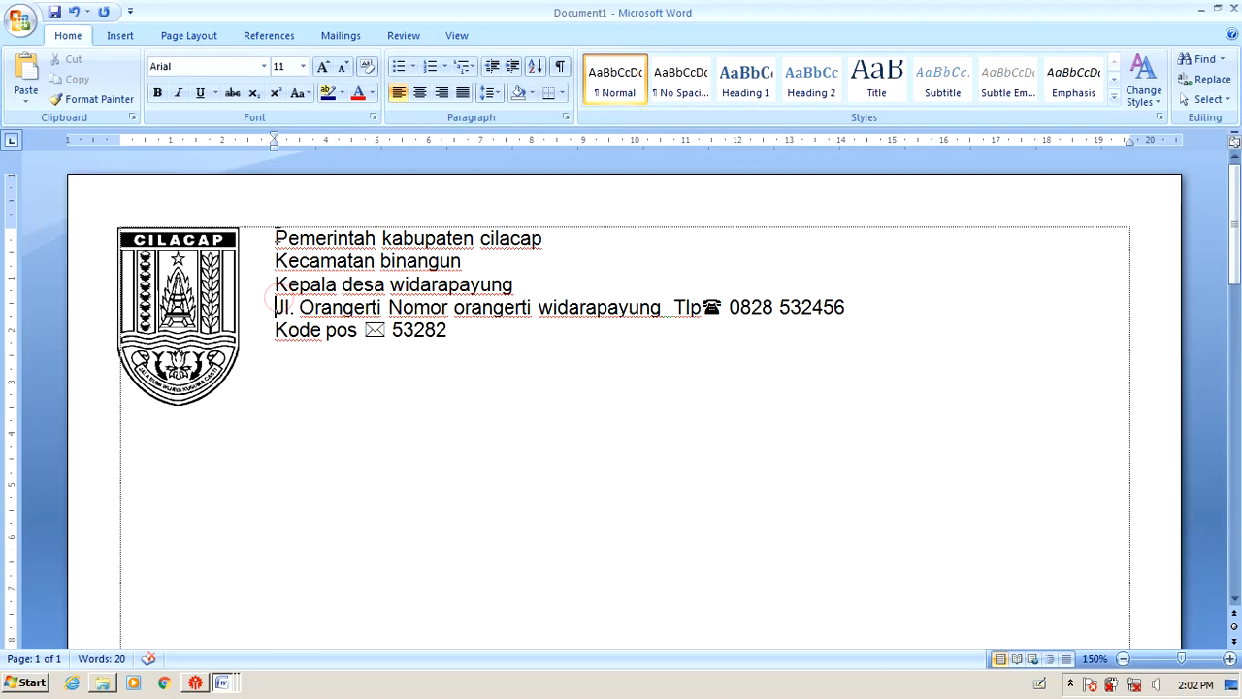
{"action": "left_click_drag", "start_coordinate": [276, 238], "coordinate": [554, 238]}
{"action": "left_click", "coordinate": [303, 66]}
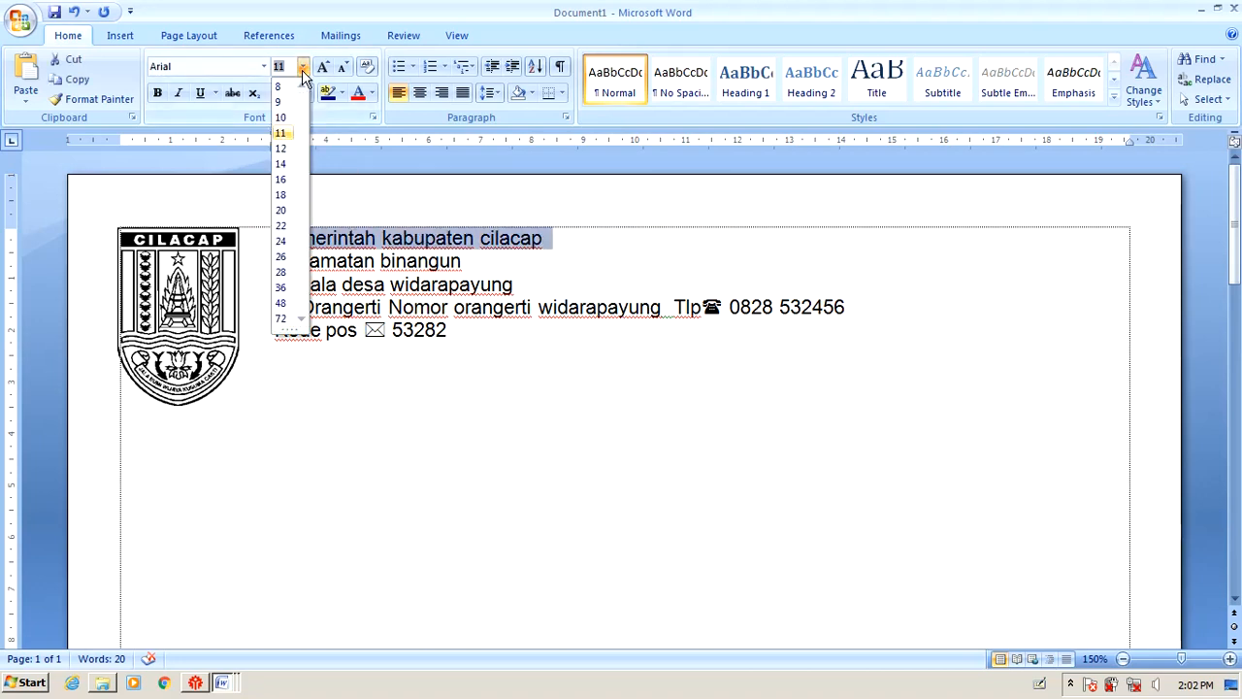
{"action": "left_click", "coordinate": [281, 178]}
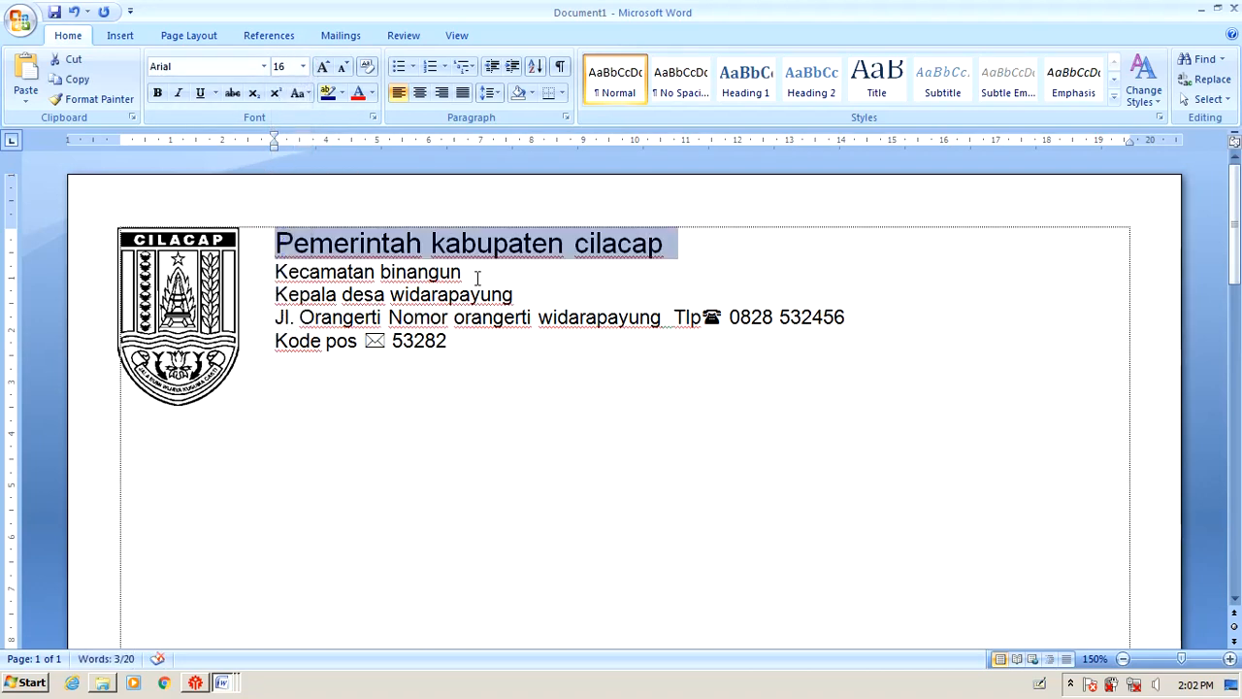
{"action": "left_click_drag", "start_coordinate": [478, 275], "coordinate": [275, 272]}
{"action": "left_click", "coordinate": [303, 66]}
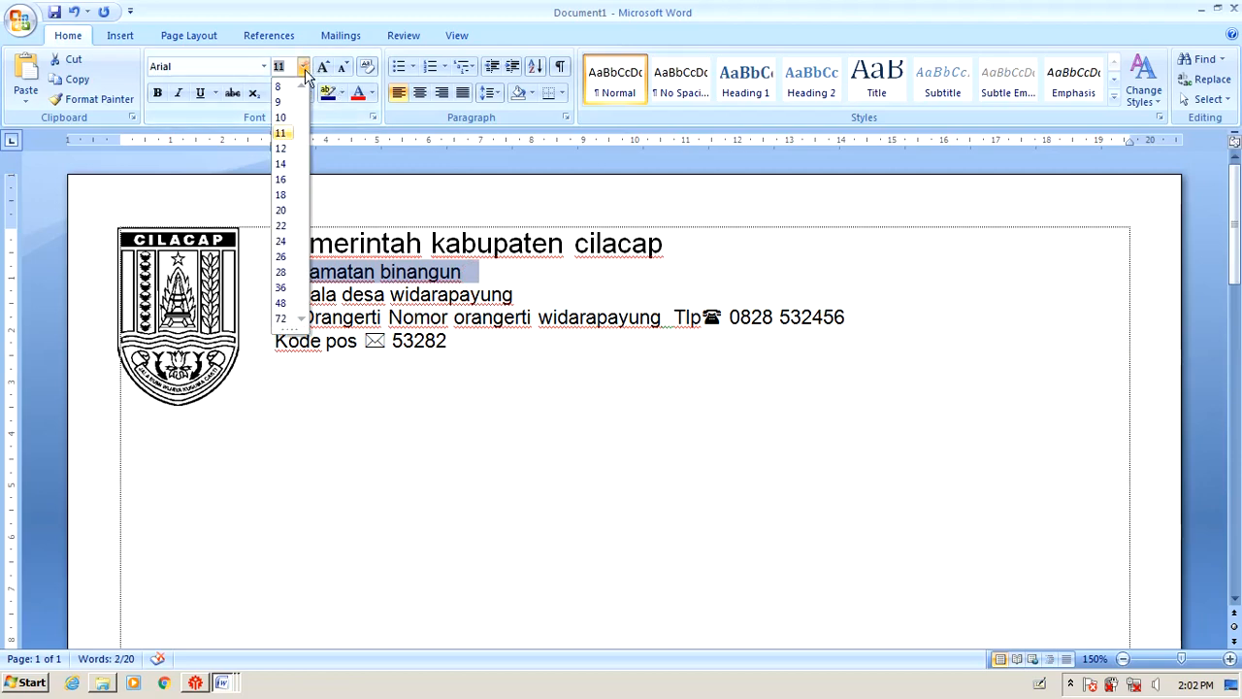
{"action": "left_click", "coordinate": [282, 175]}
{"action": "left_click", "coordinate": [492, 306]}
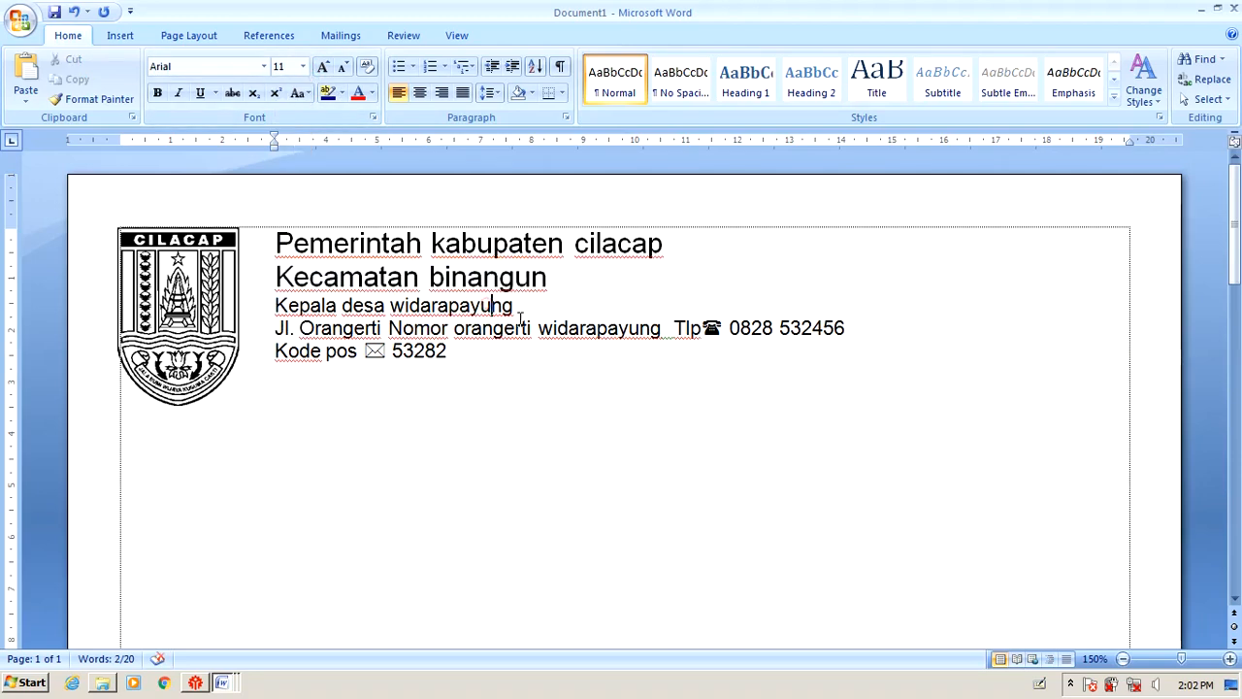
Make the 'Kepala desa widarapayung' line 12 pt and bold.
{"action": "key", "text": "alt+Tab"}
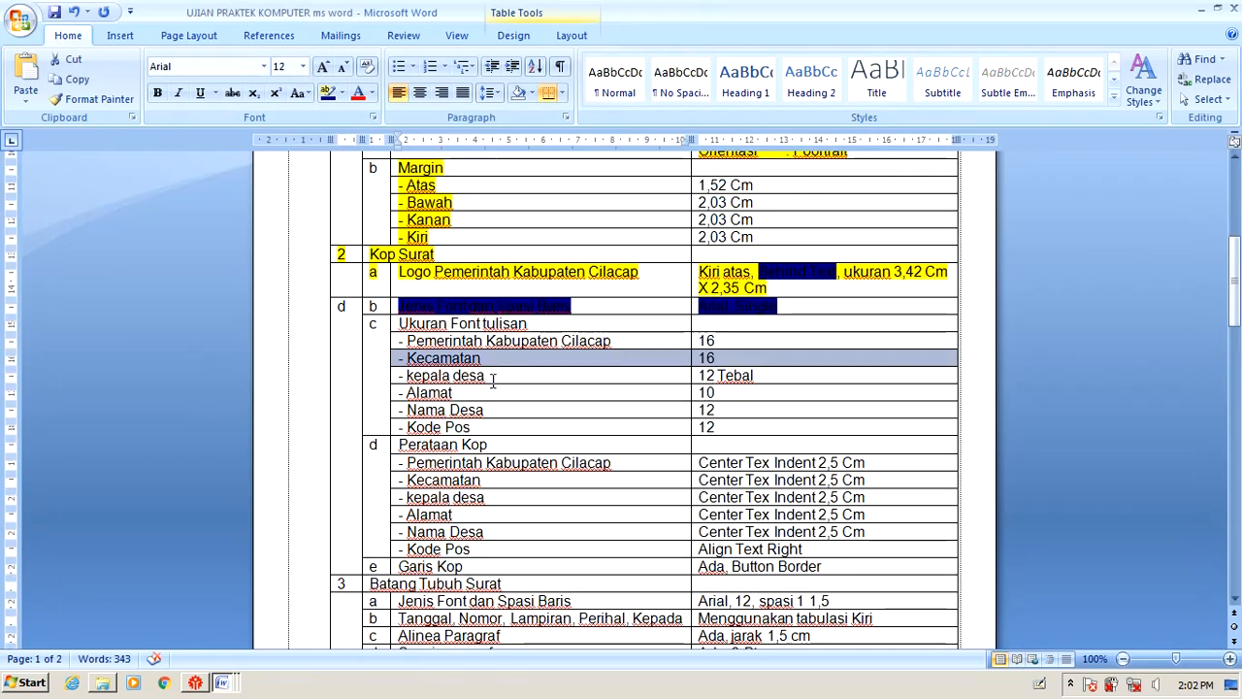
{"action": "key", "text": "alt+Tab"}
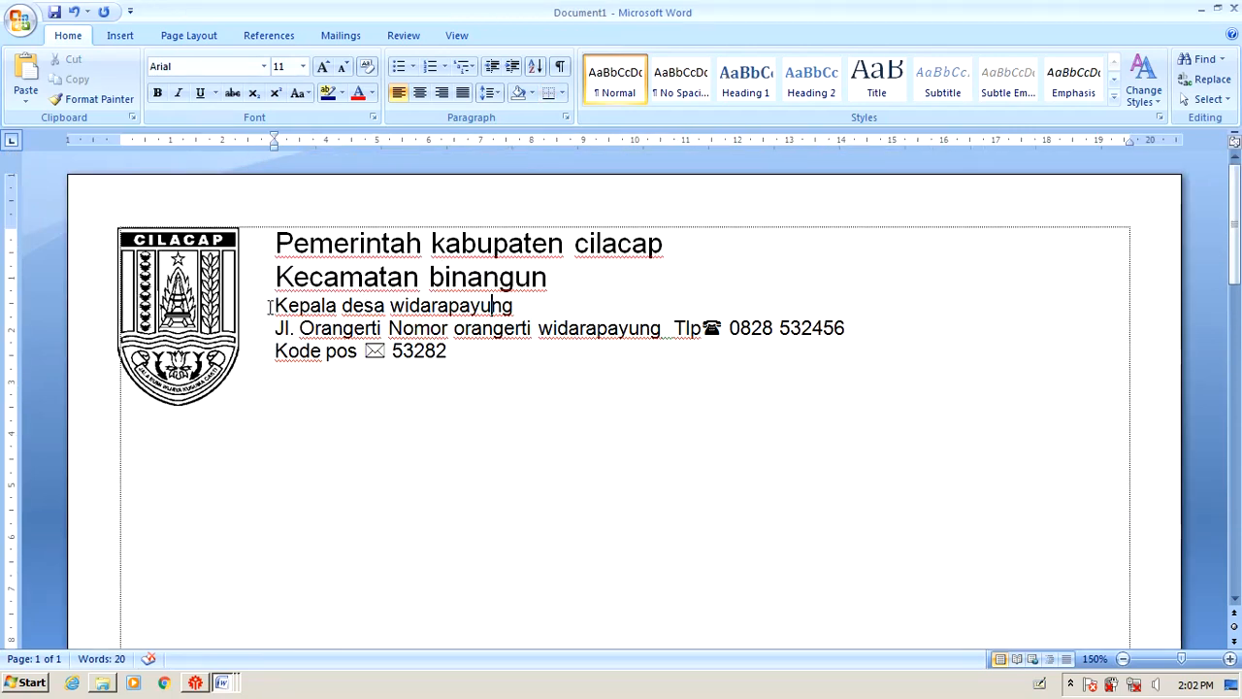
{"action": "left_click_drag", "start_coordinate": [270, 306], "coordinate": [516, 307]}
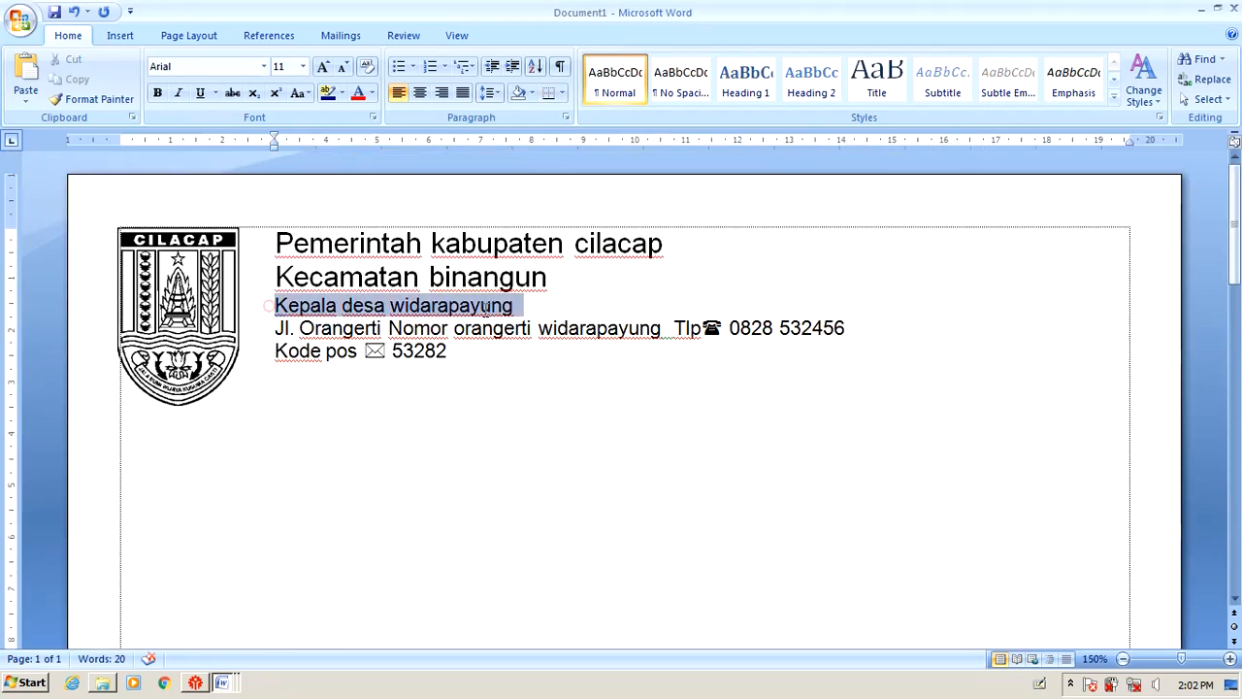
{"action": "left_click", "coordinate": [303, 66]}
{"action": "left_click", "coordinate": [280, 145]}
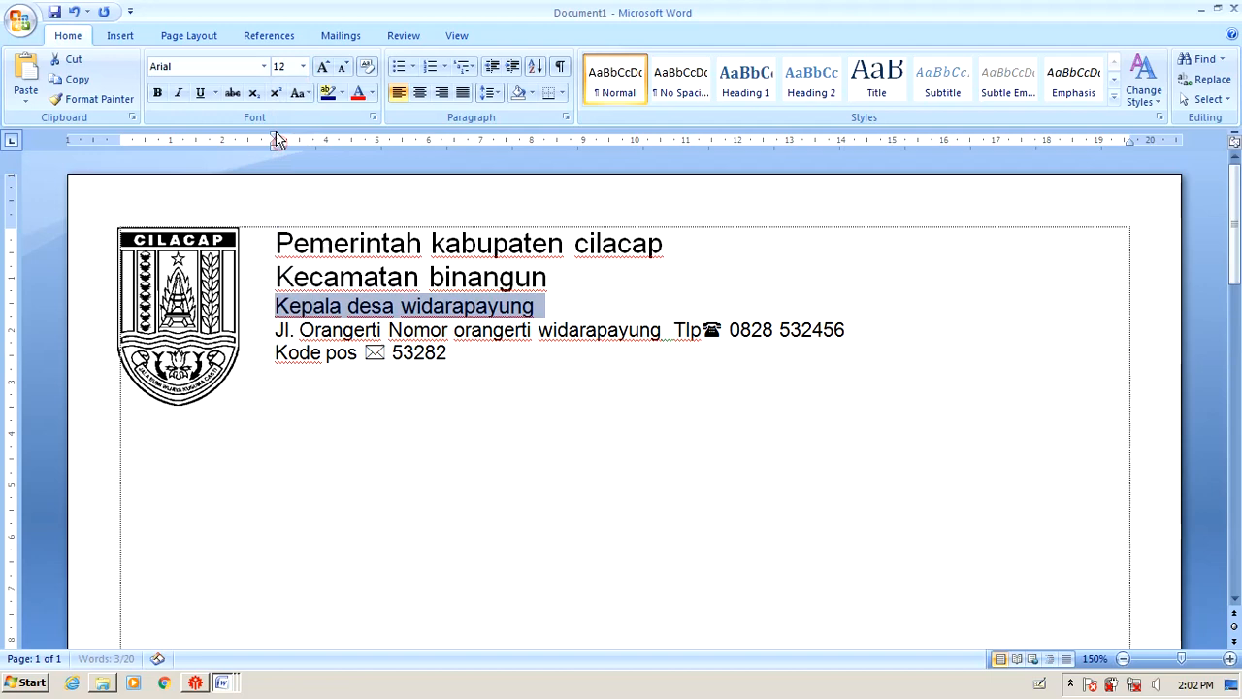
{"action": "left_click", "coordinate": [158, 93]}
{"action": "left_click", "coordinate": [573, 291]}
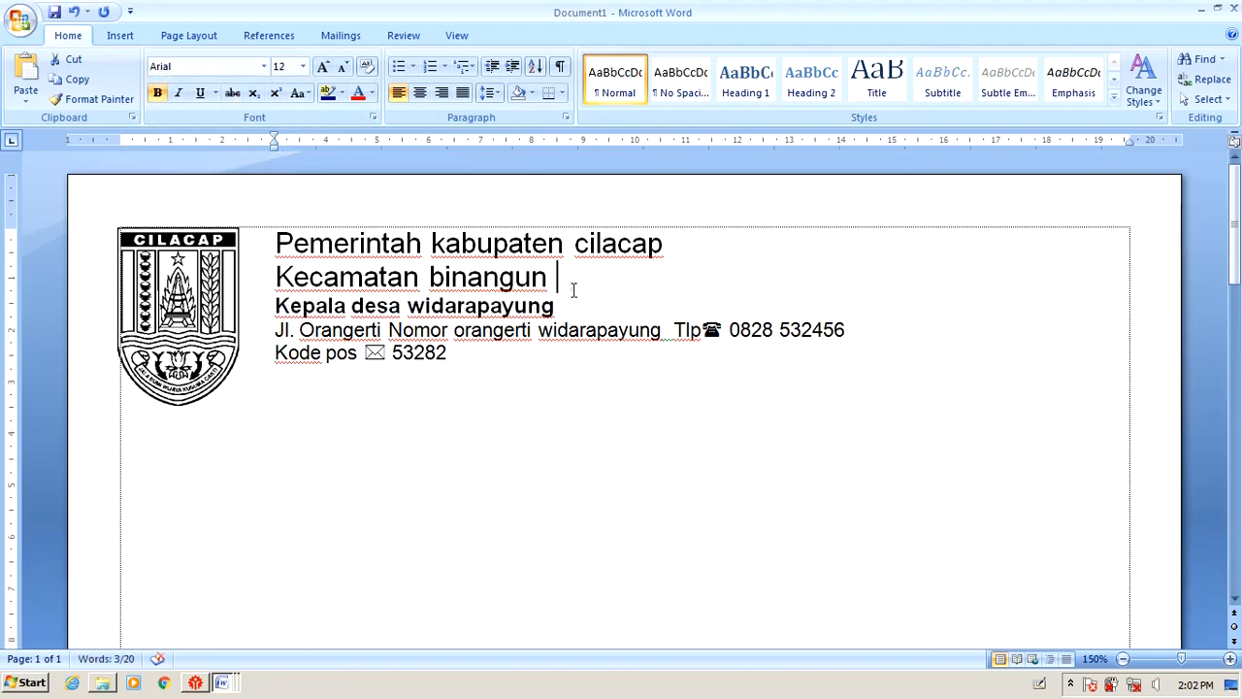
Set the whole address line to 10 pt.
{"action": "key", "text": "alt+Tab"}
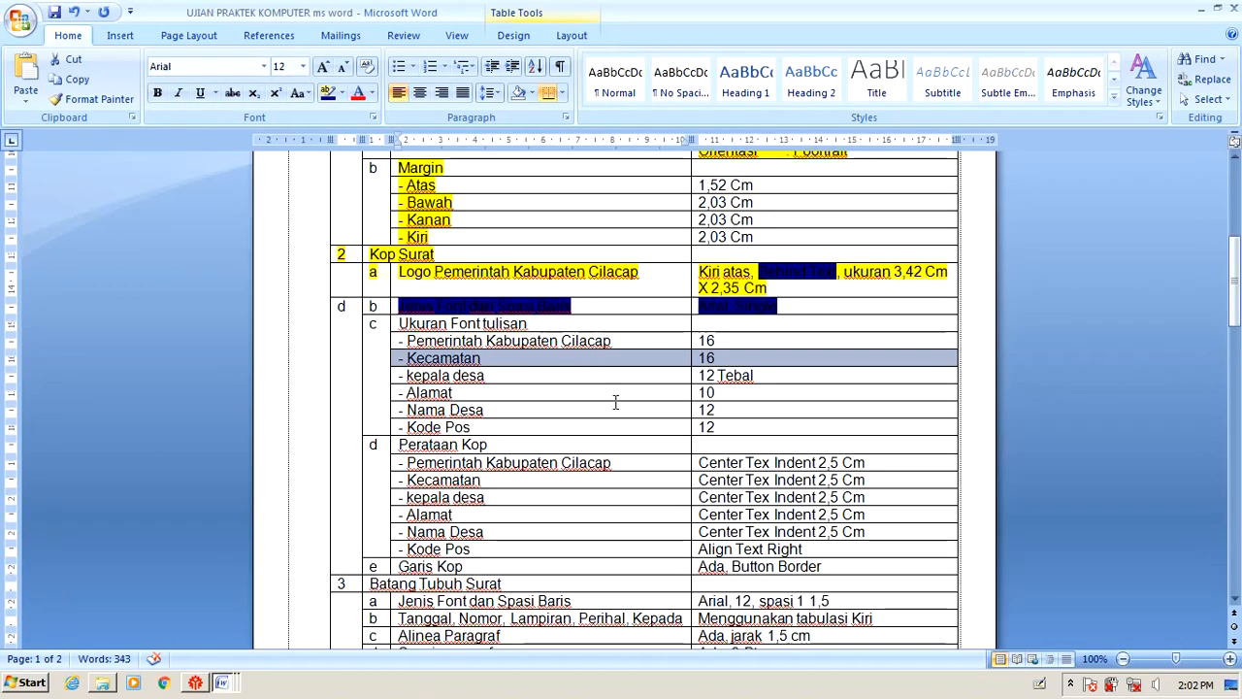
{"action": "left_click", "coordinate": [724, 410]}
{"action": "key", "text": "alt+Tab"}
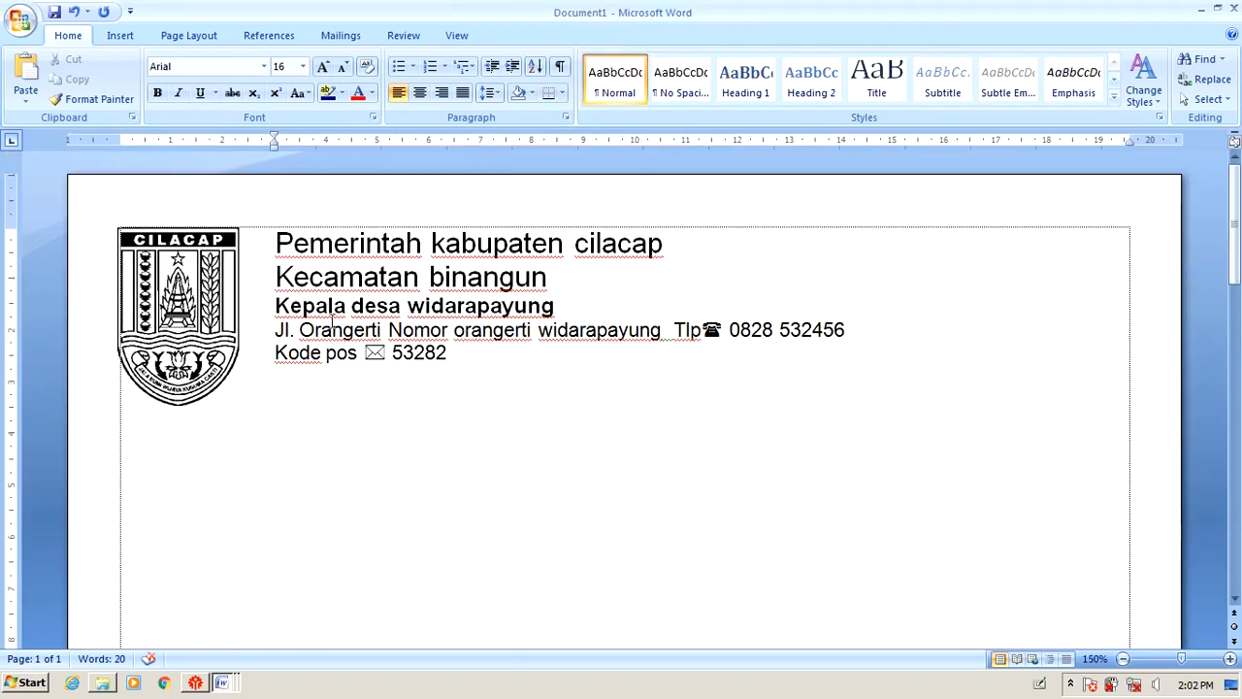
{"action": "left_click_drag", "start_coordinate": [276, 330], "coordinate": [860, 333]}
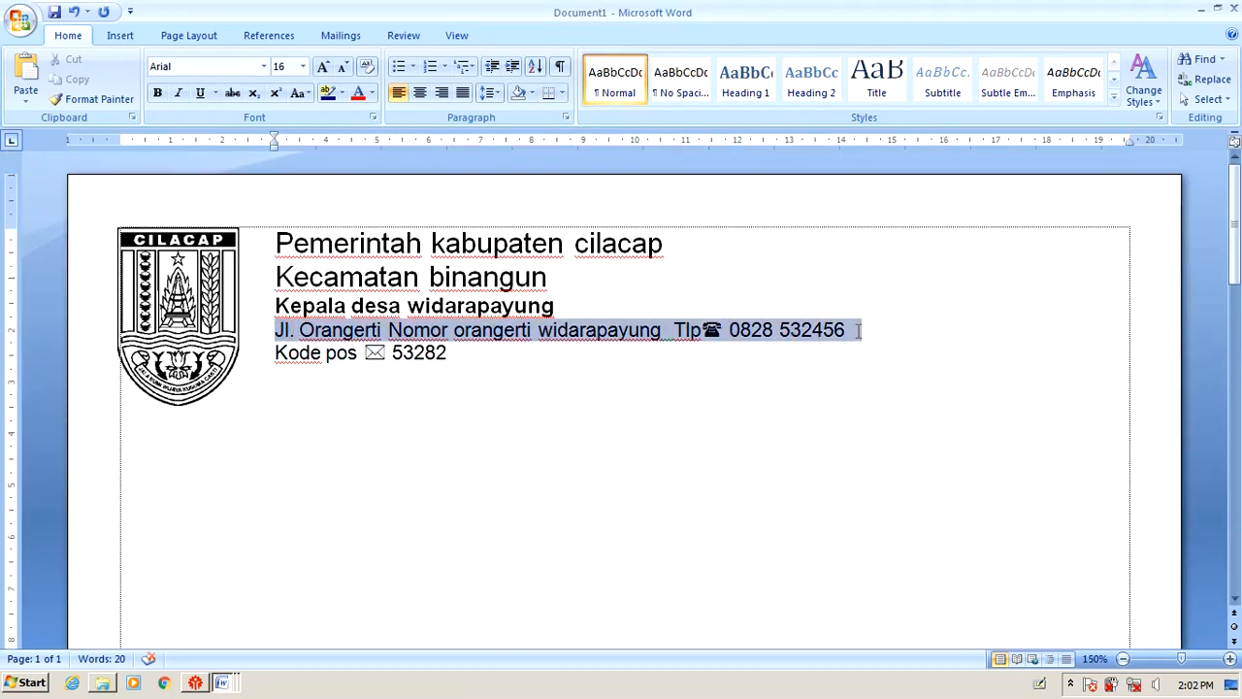
{"action": "left_click", "coordinate": [303, 66]}
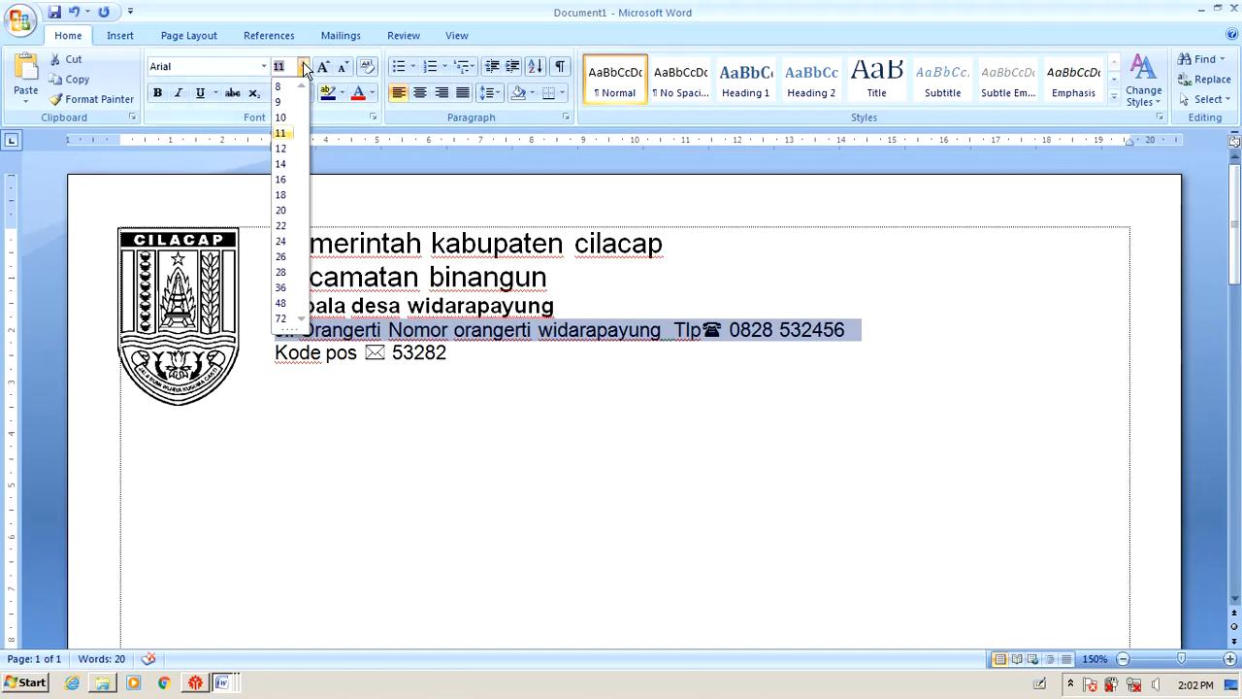
{"action": "left_click", "coordinate": [282, 114]}
Add a new line 'widarapayung' below the address line.
{"action": "key", "text": "alt+Tab"}
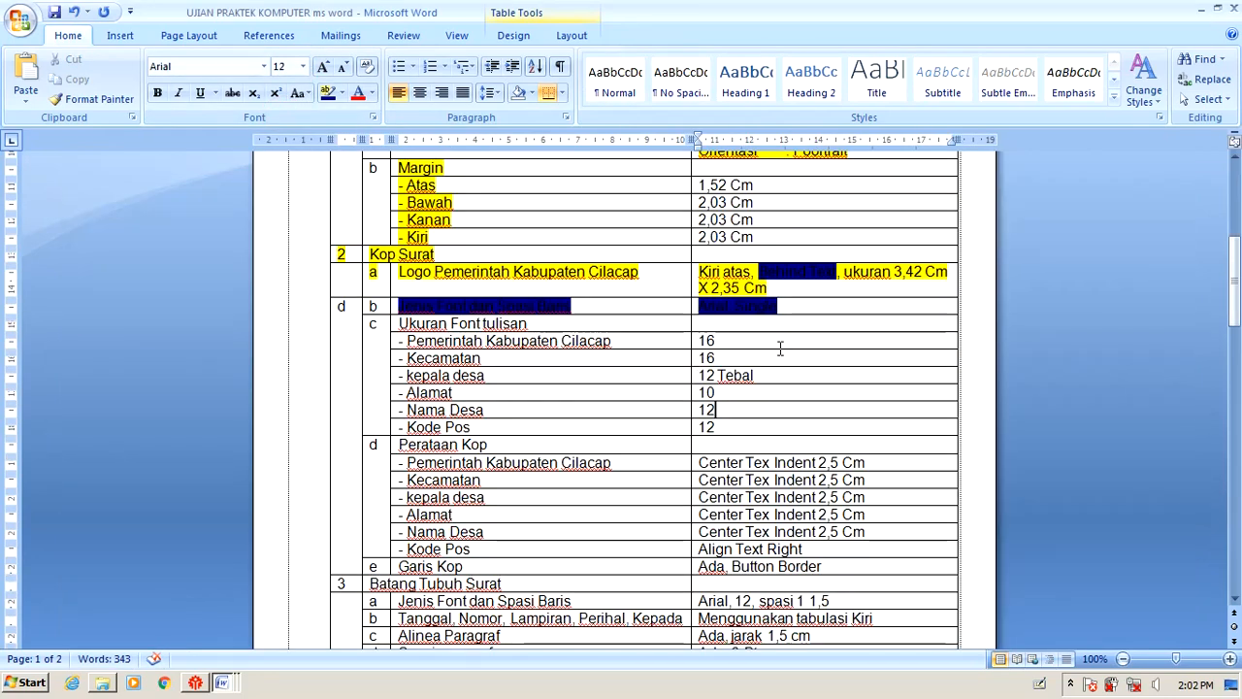
{"action": "key", "text": "alt+Tab"}
{"action": "left_click", "coordinate": [818, 331]}
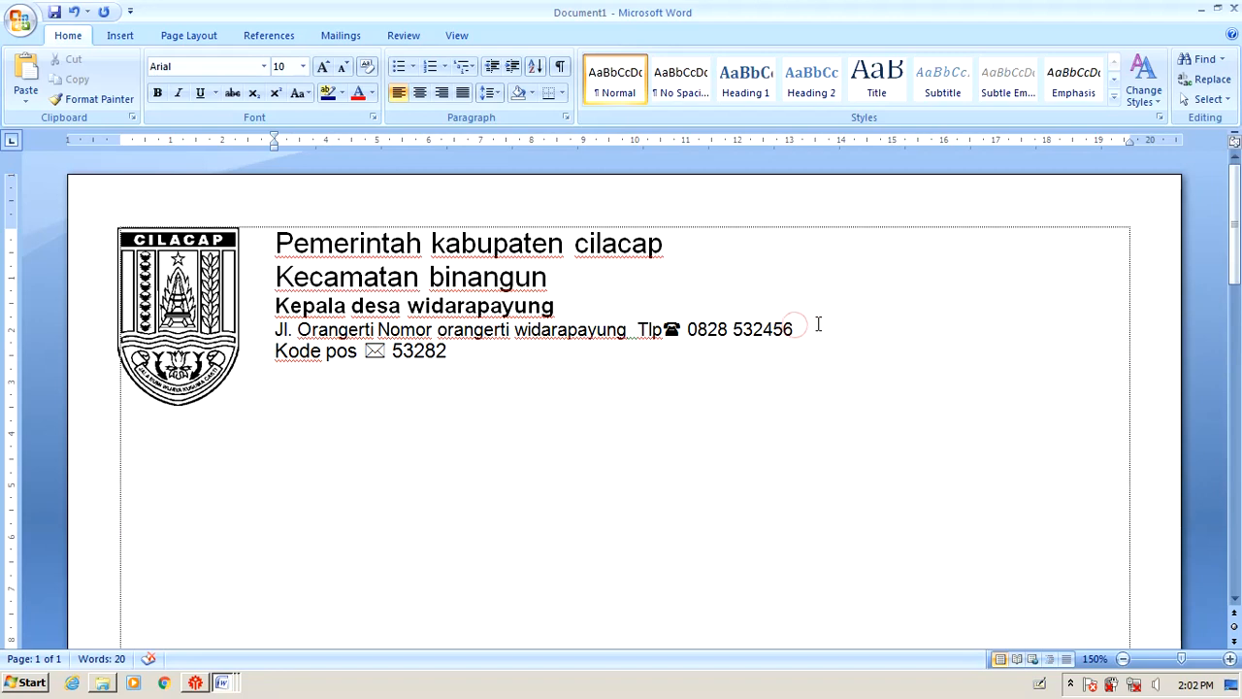
{"action": "key", "text": "Return"}
{"action": "type", "text": "m"}
{"action": "key", "text": "BackSpace"}
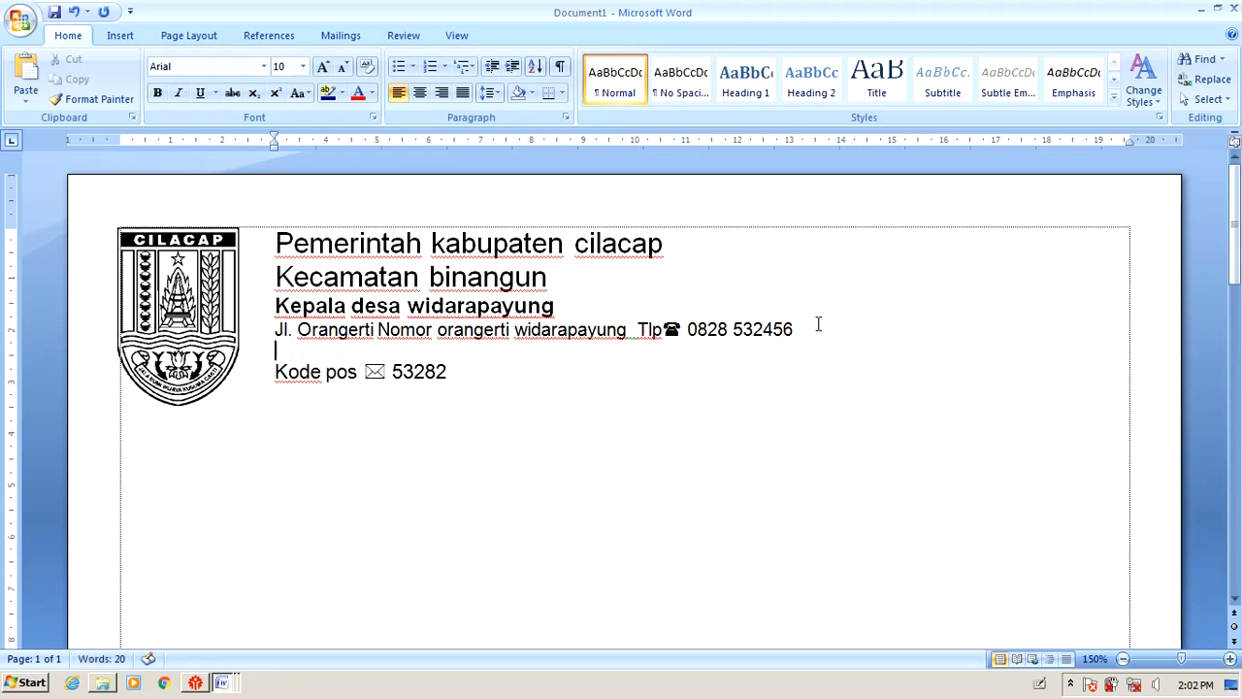
{"action": "type", "text": "widarapayung"}
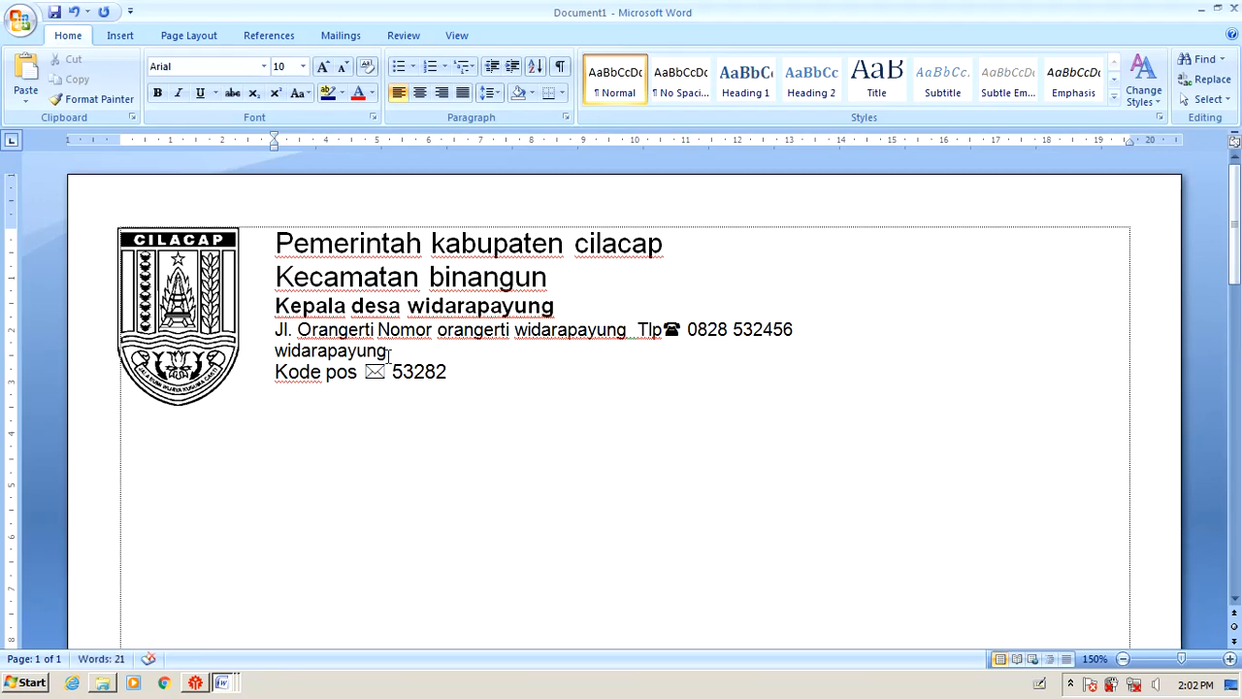
Set the new 'widarapayung' line to 12 pt.
{"action": "left_click_drag", "start_coordinate": [388, 353], "coordinate": [275, 351]}
{"action": "key", "text": "alt+Tab"}
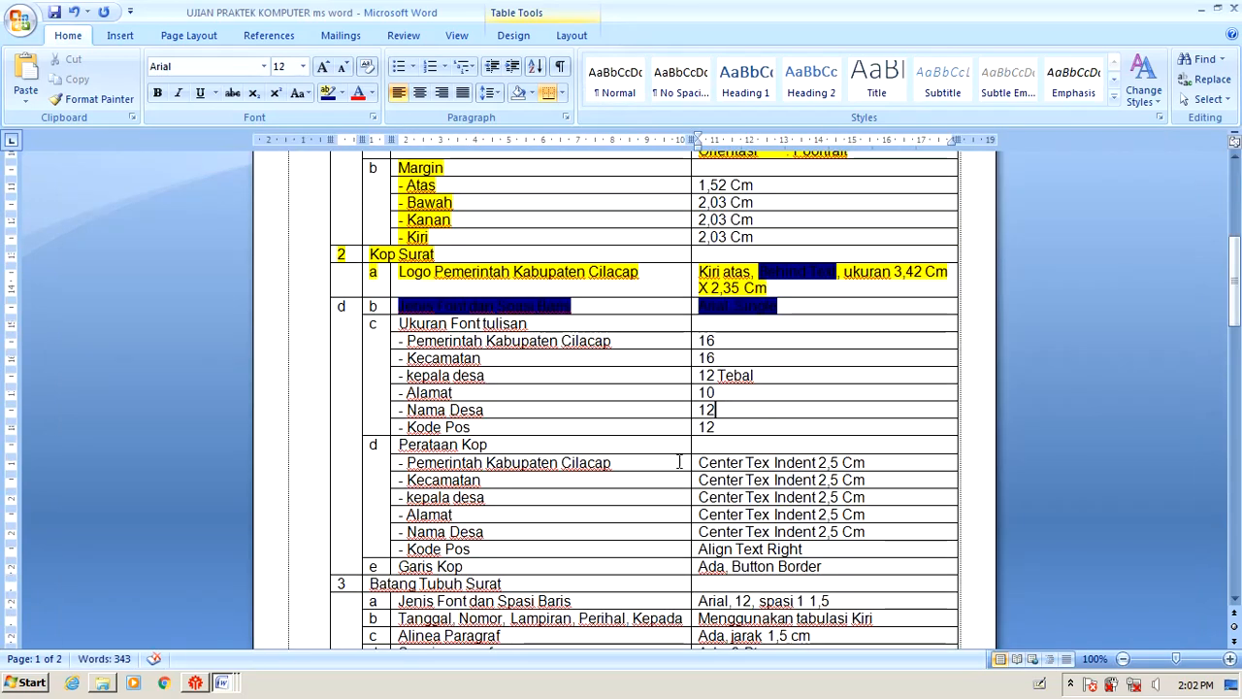
{"action": "key", "text": "alt+Tab"}
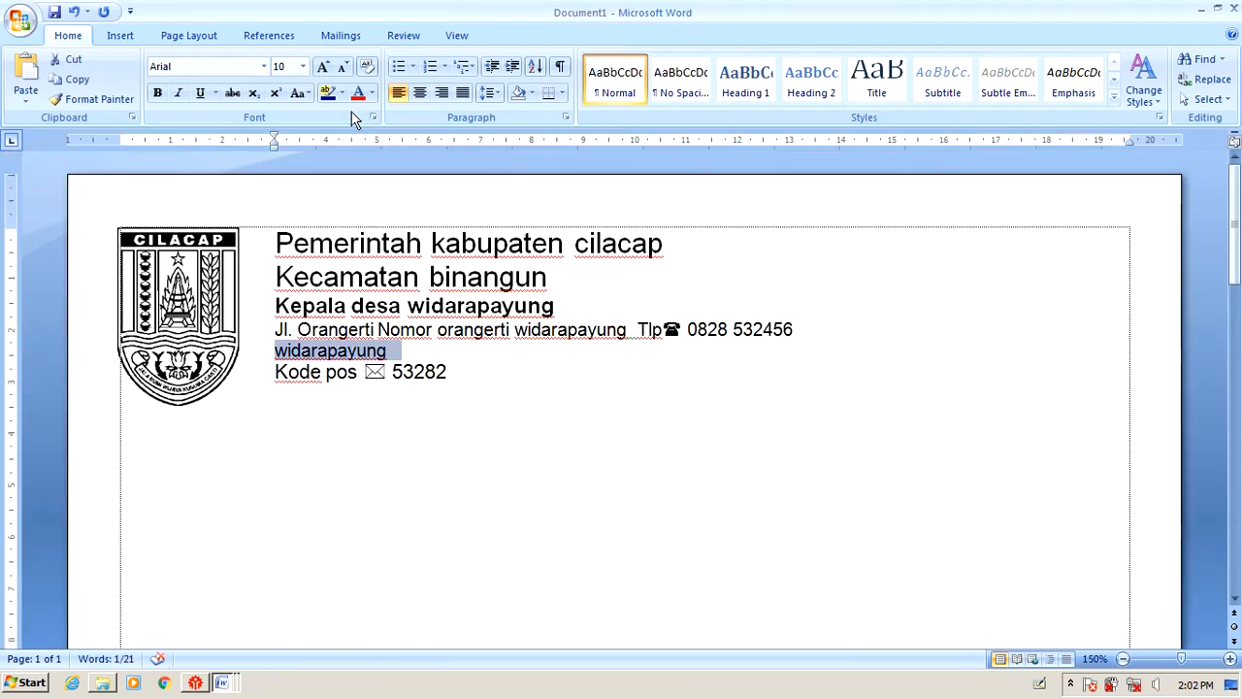
{"action": "left_click", "coordinate": [302, 66]}
{"action": "left_click", "coordinate": [292, 144]}
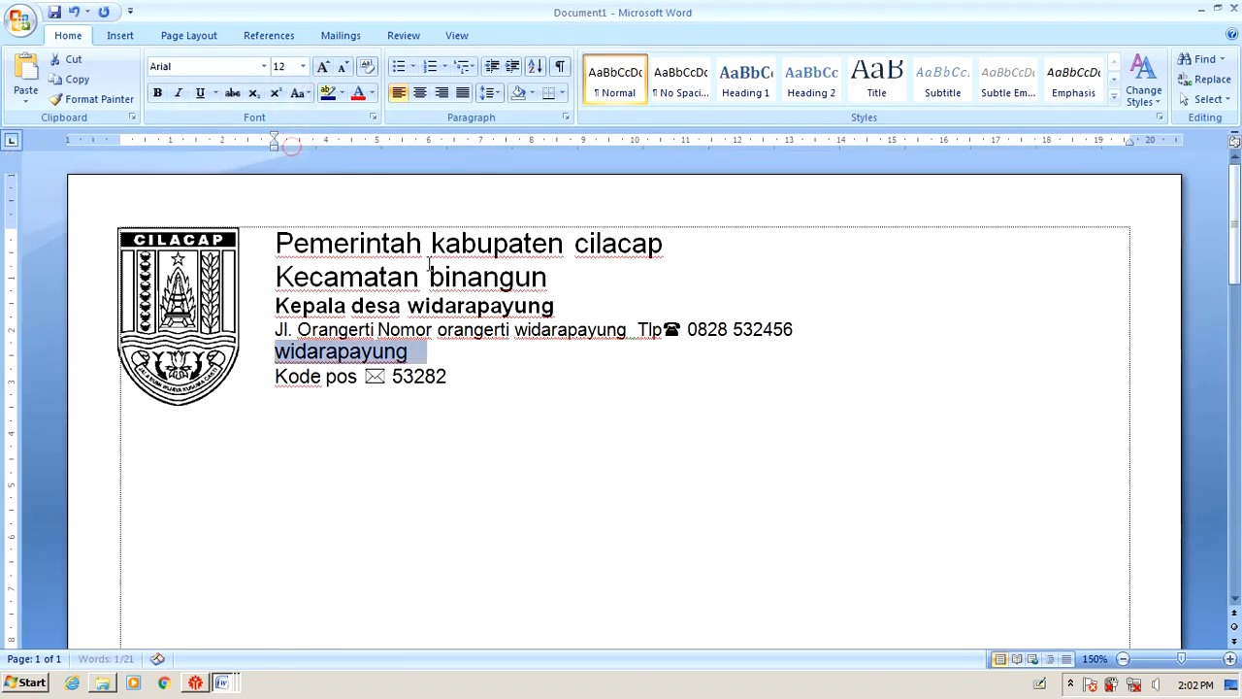
Set the Kode pos line to 12 pt, matching the exam's Kode Pos requirement.
{"action": "key", "text": "alt+Tab"}
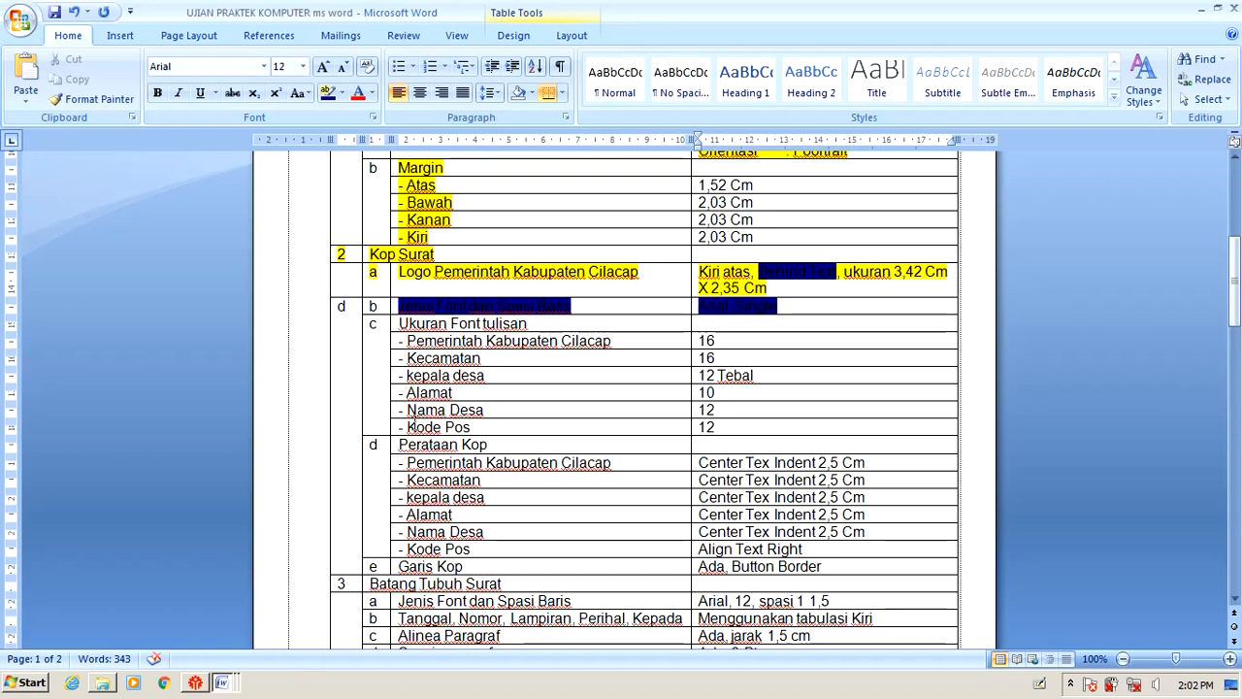
{"action": "left_click", "coordinate": [416, 427]}
{"action": "left_click_drag", "start_coordinate": [416, 427], "coordinate": [701, 427]}
{"action": "key", "text": "alt+Tab"}
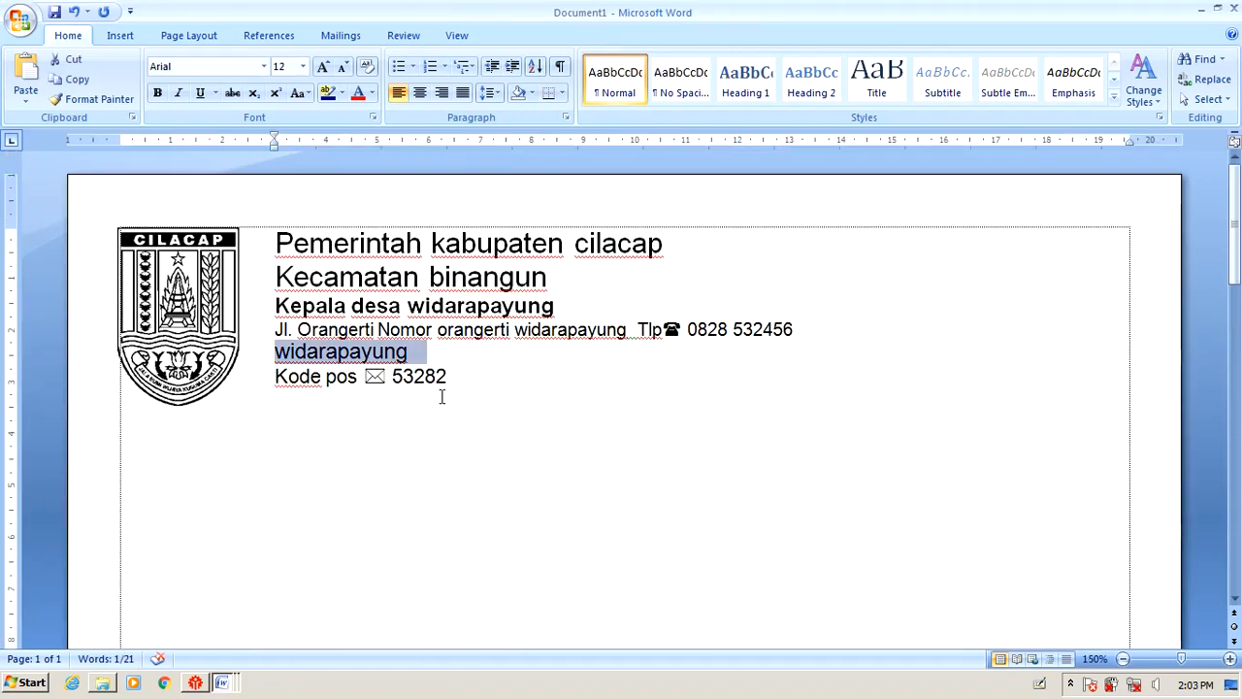
{"action": "left_click", "coordinate": [443, 397]}
{"action": "left_click_drag", "start_coordinate": [439, 396], "coordinate": [279, 369]}
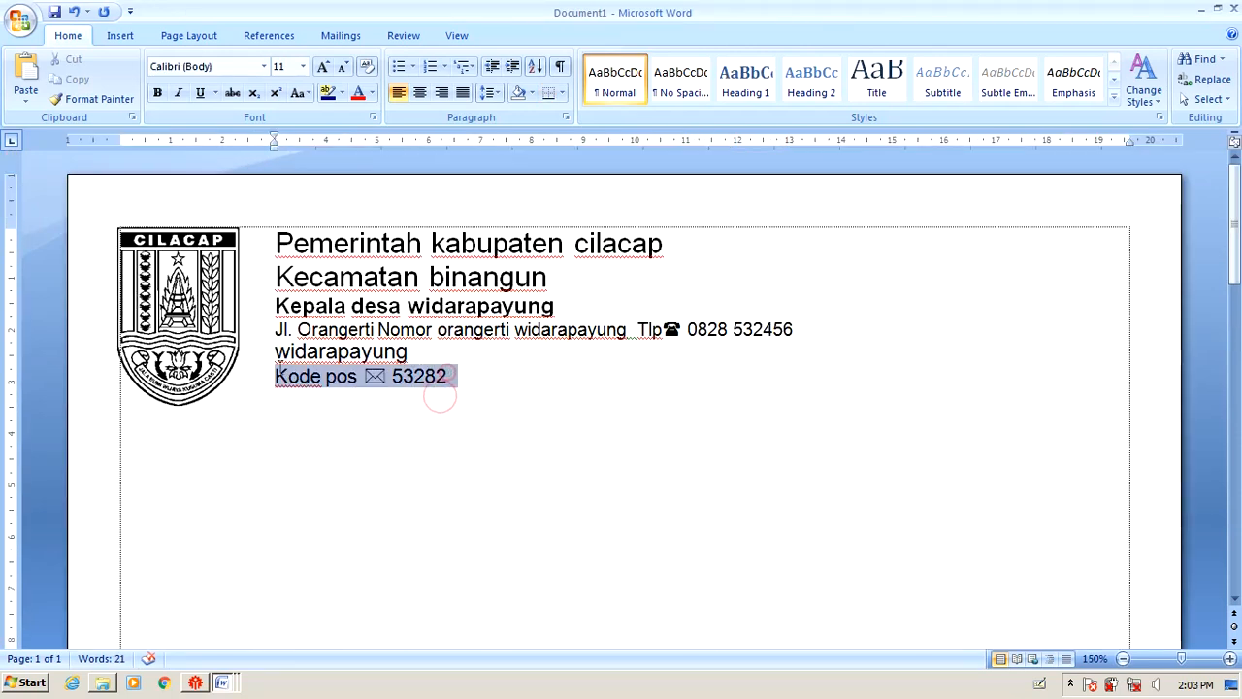
{"action": "left_click", "coordinate": [302, 66]}
{"action": "left_click", "coordinate": [281, 149]}
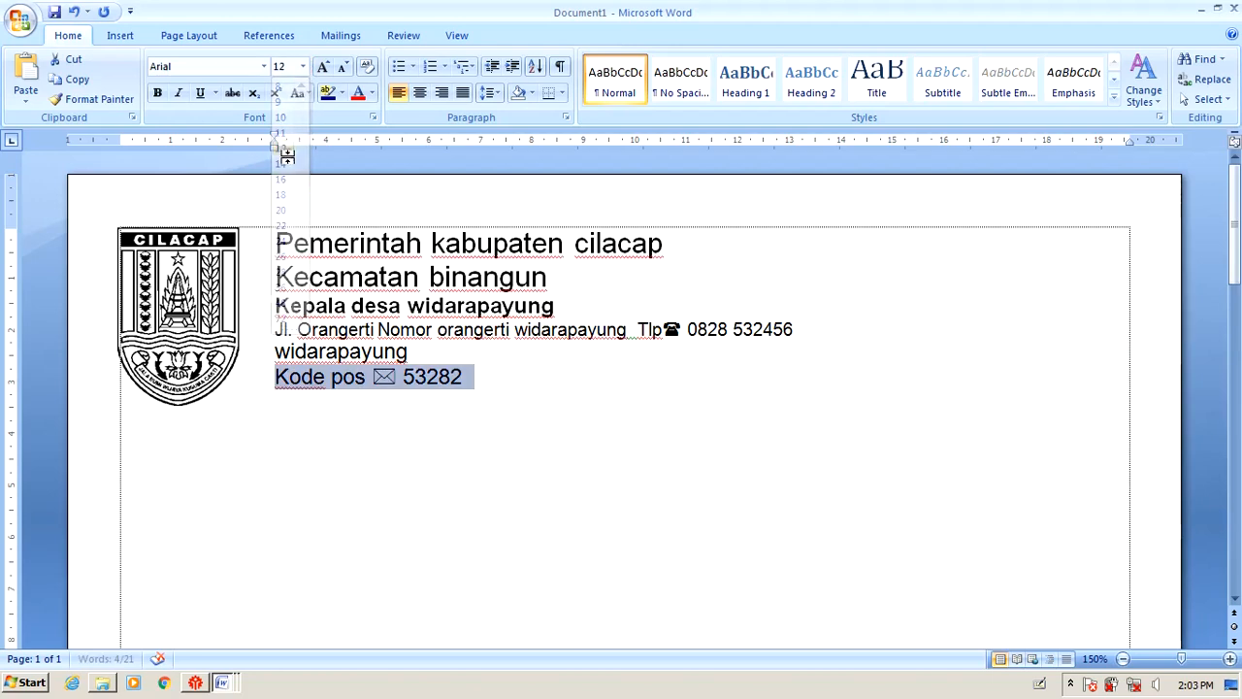
{"action": "left_click", "coordinate": [582, 365]}
{"action": "key", "text": "alt+Tab"}
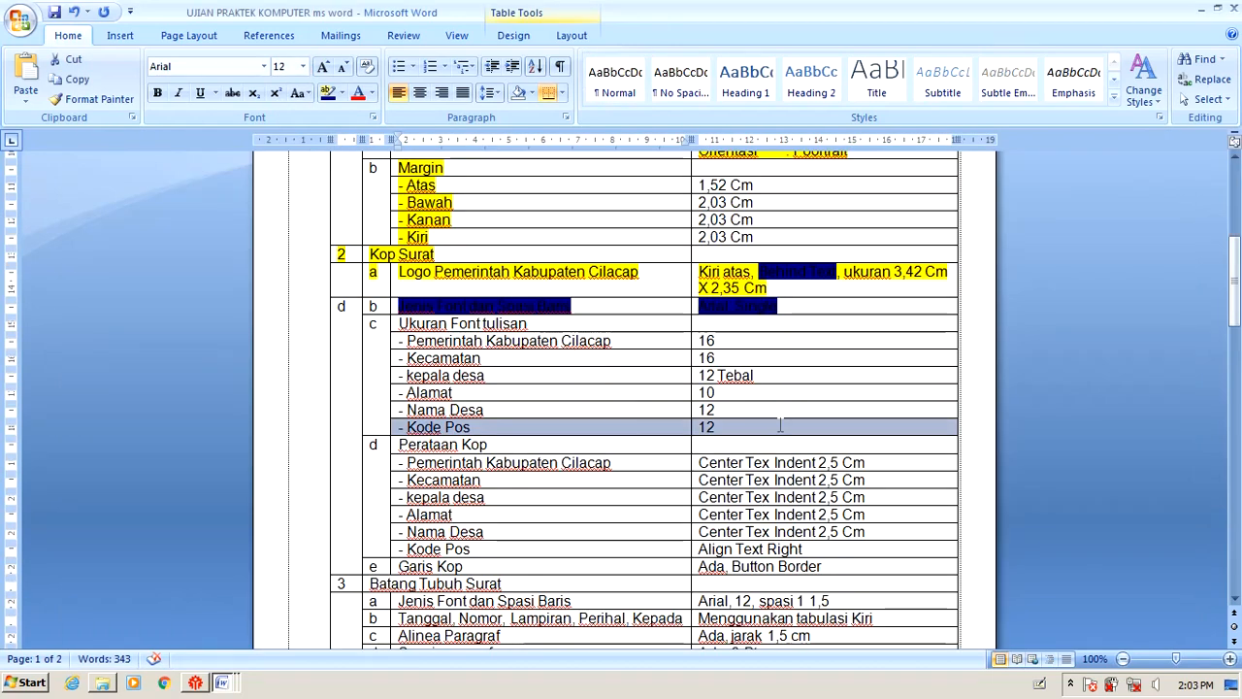
{"action": "left_click_drag", "start_coordinate": [780, 425], "coordinate": [451, 314]}
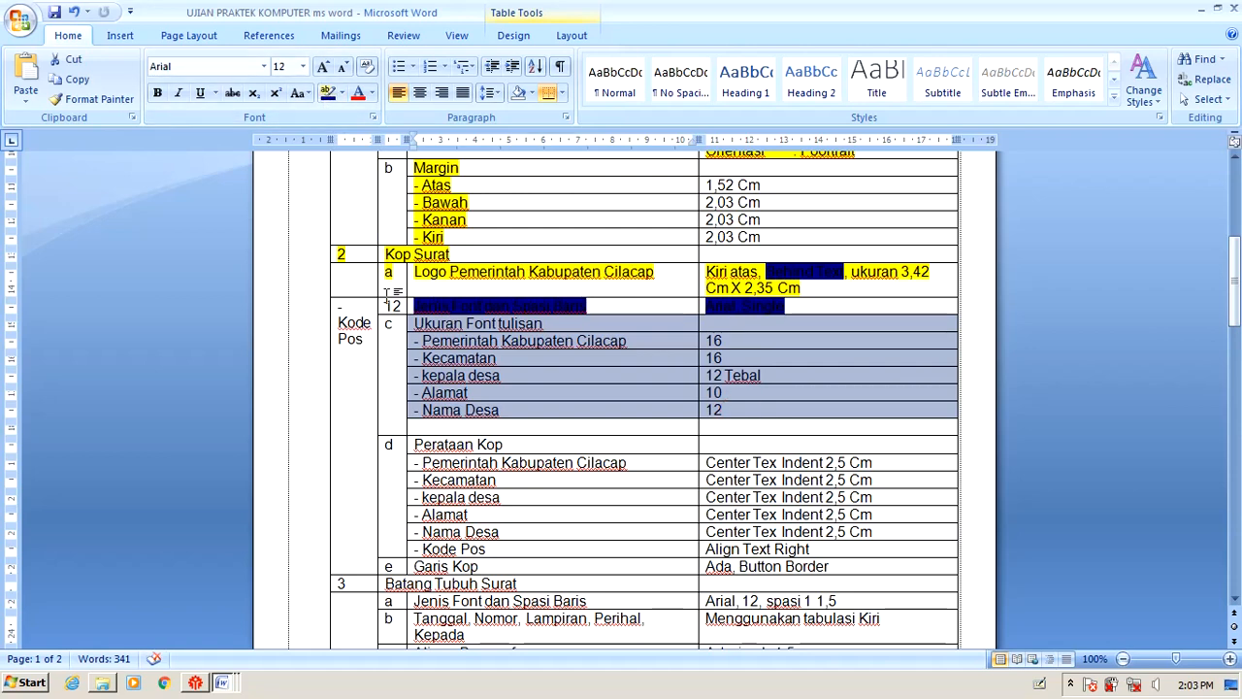
Undo the accidental table move, mark the font-size rows done, and select the alignment row.
{"action": "key", "text": "ctrl+z"}
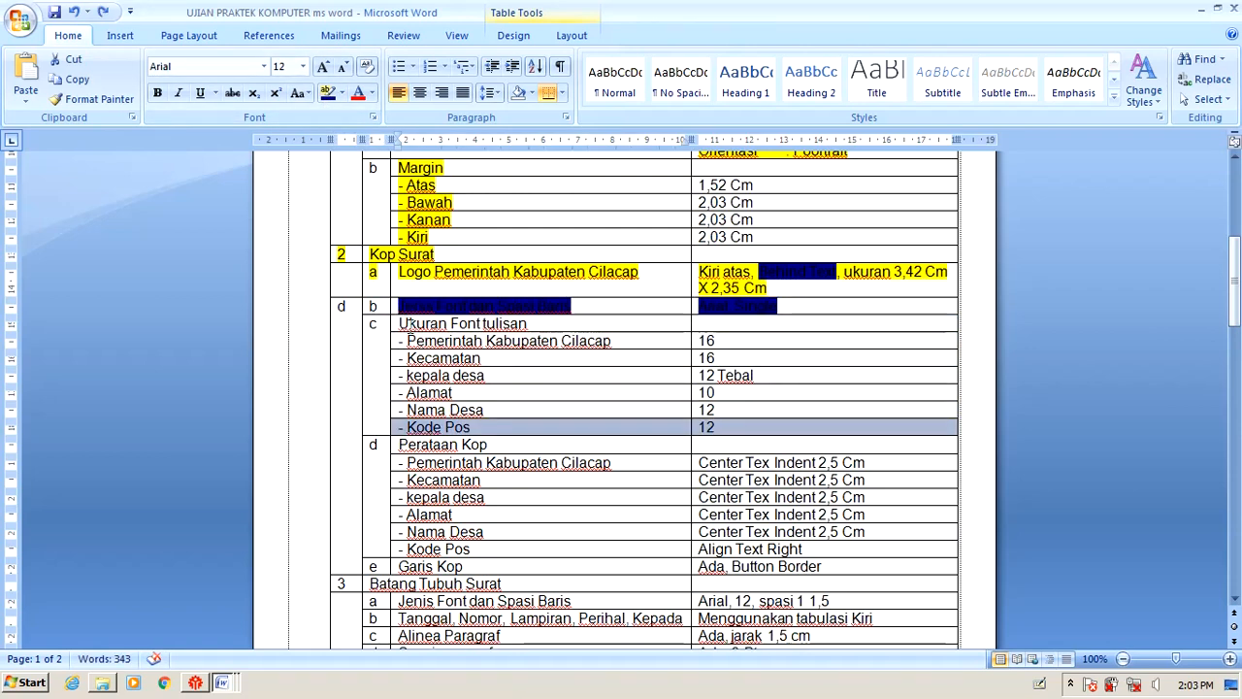
{"action": "left_click_drag", "start_coordinate": [408, 323], "coordinate": [737, 428]}
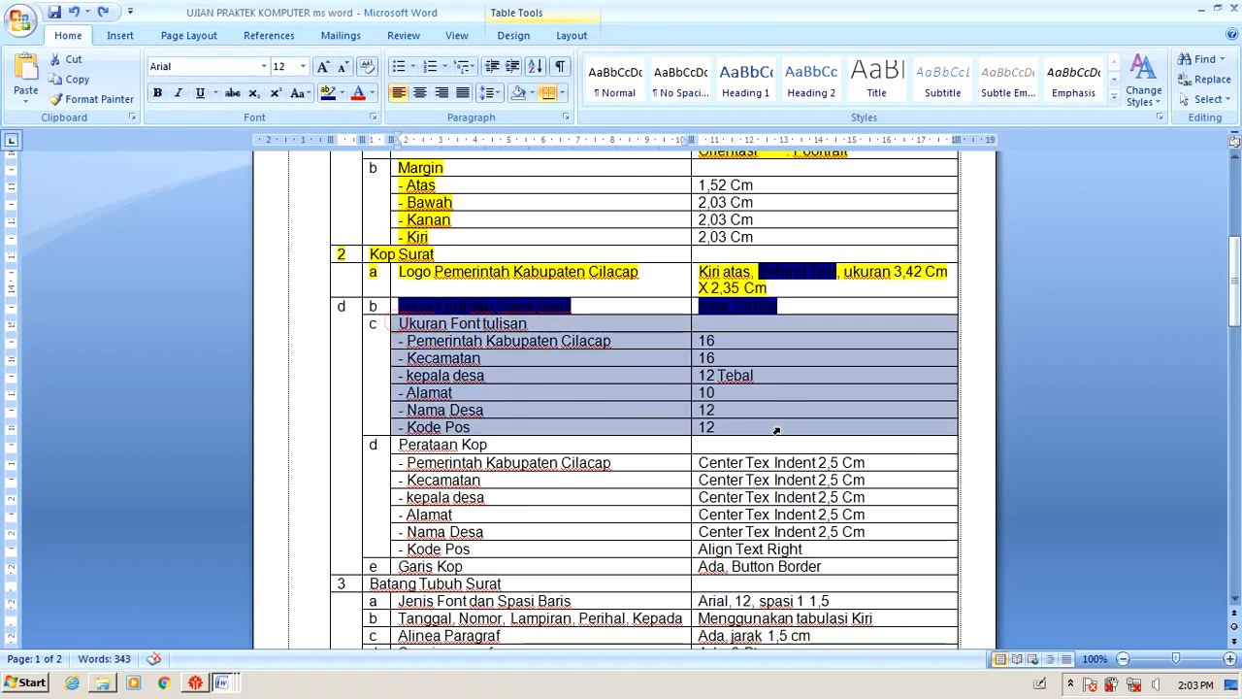
{"action": "left_click", "coordinate": [327, 95]}
{"action": "scroll", "coordinate": [488, 378], "scroll_direction": "down", "scroll_amount": 2}
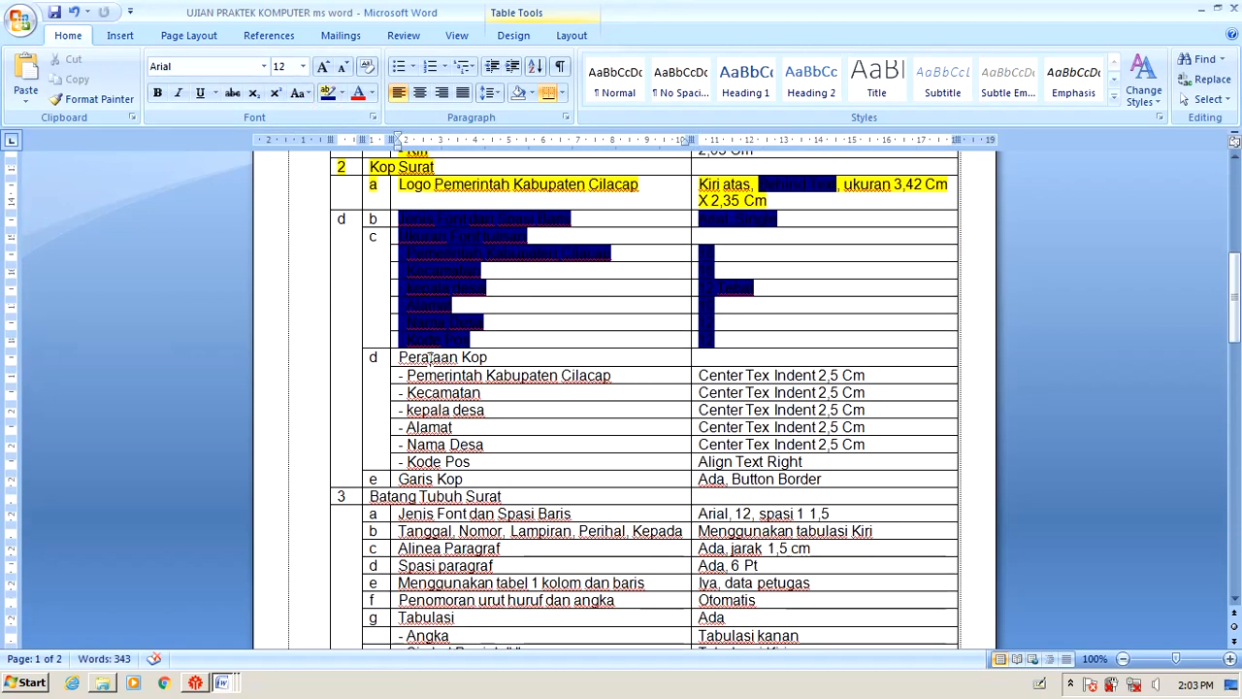
{"action": "left_click", "coordinate": [393, 358]}
{"action": "left_click_drag", "start_coordinate": [412, 376], "coordinate": [713, 381]}
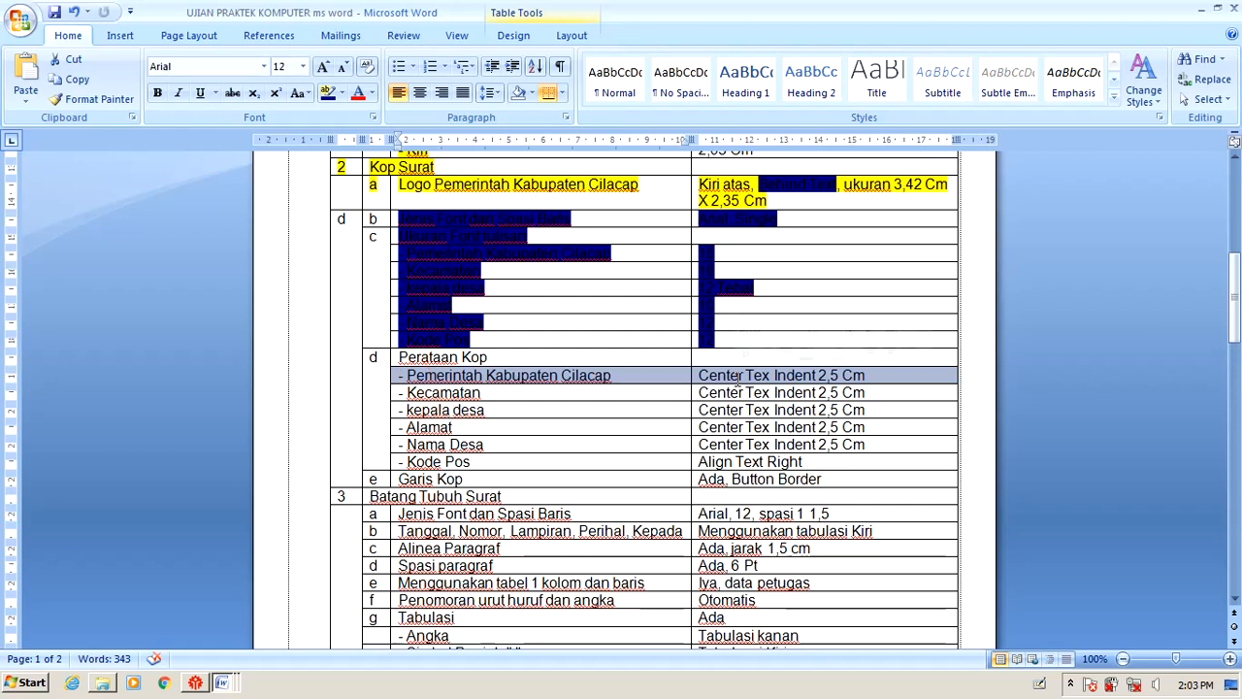
Drag the Left Indent marker so all letterhead lines start just right of the logo.
{"action": "key", "text": "alt+Tab"}
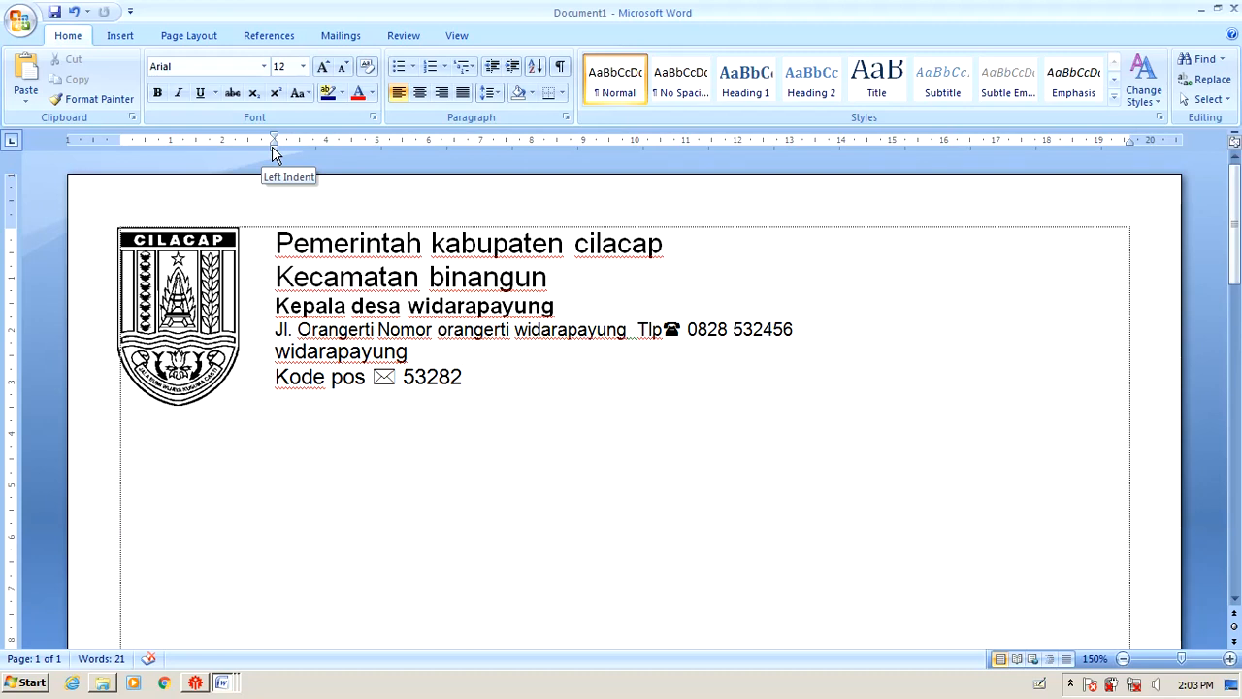
{"action": "left_click_drag", "start_coordinate": [272, 146], "coordinate": [505, 145]}
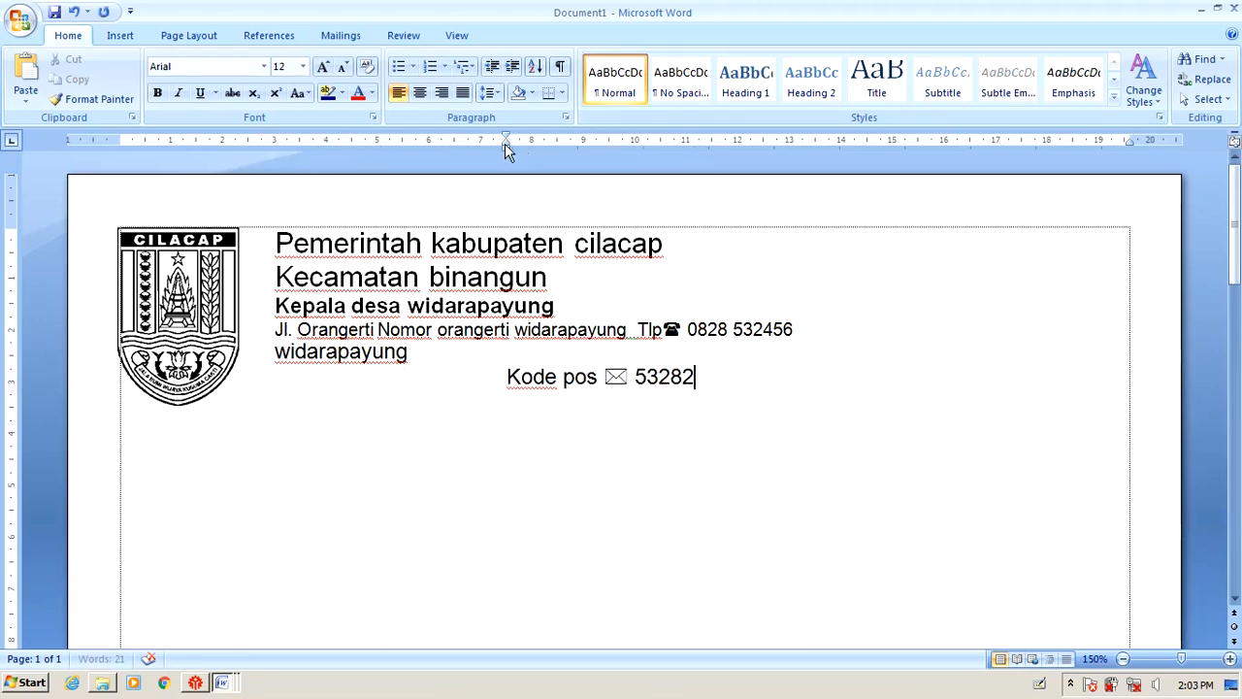
{"action": "mouse_move", "coordinate": [505, 148]}
{"action": "left_mouse_down"}
{"action": "mouse_move", "coordinate": [327, 148]}
{"action": "mouse_move", "coordinate": [242, 188]}
{"action": "mouse_move", "coordinate": [249, 175]}
{"action": "left_mouse_up"}
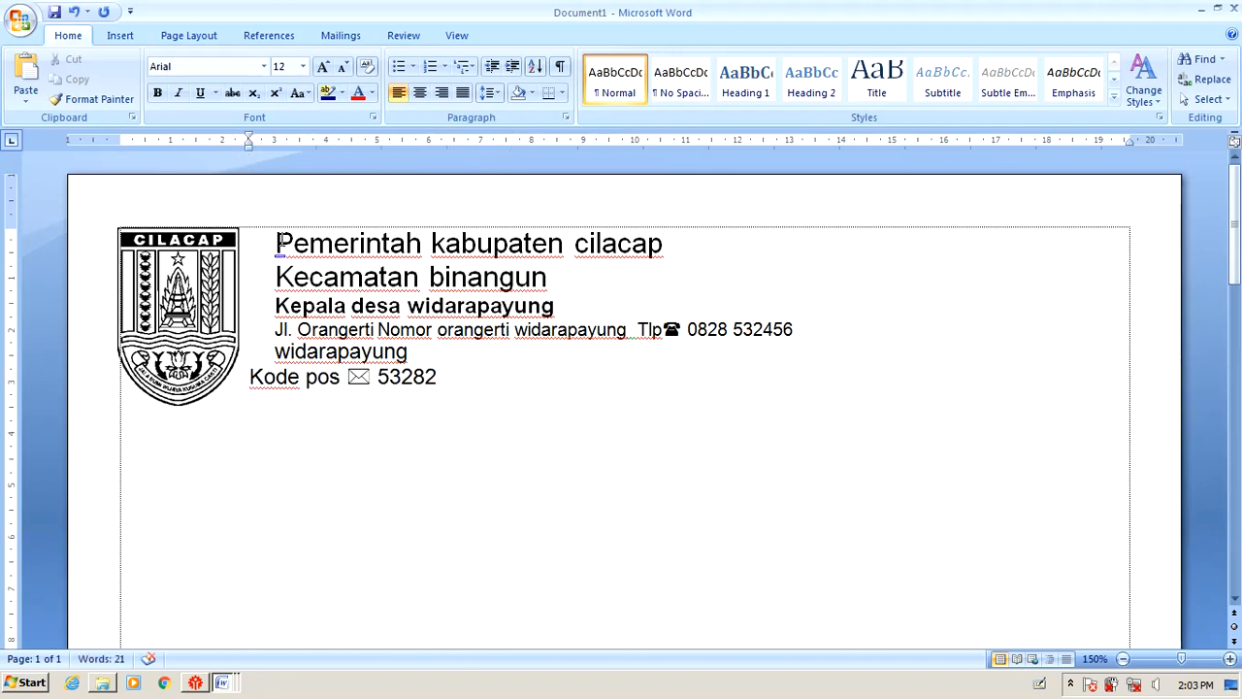
{"action": "left_click_drag", "start_coordinate": [283, 255], "coordinate": [446, 379]}
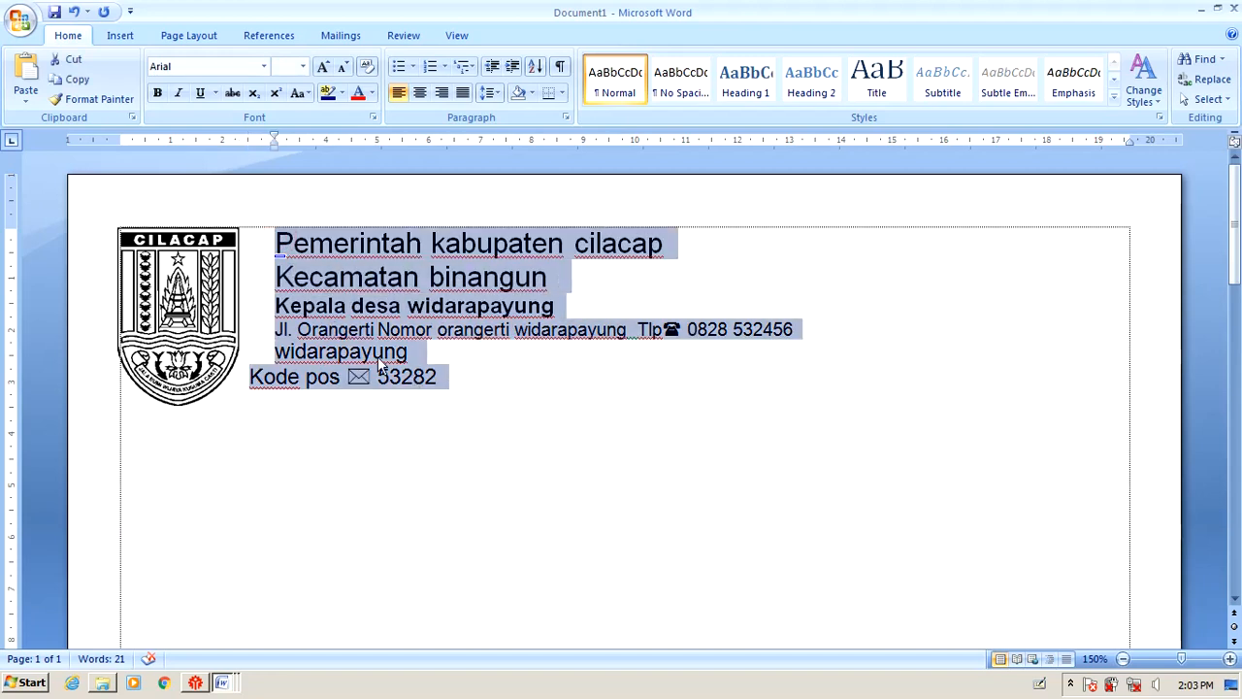
{"action": "mouse_move", "coordinate": [275, 148]}
{"action": "left_mouse_down"}
{"action": "mouse_move", "coordinate": [244, 174]}
{"action": "mouse_move", "coordinate": [246, 161]}
{"action": "left_mouse_up"}
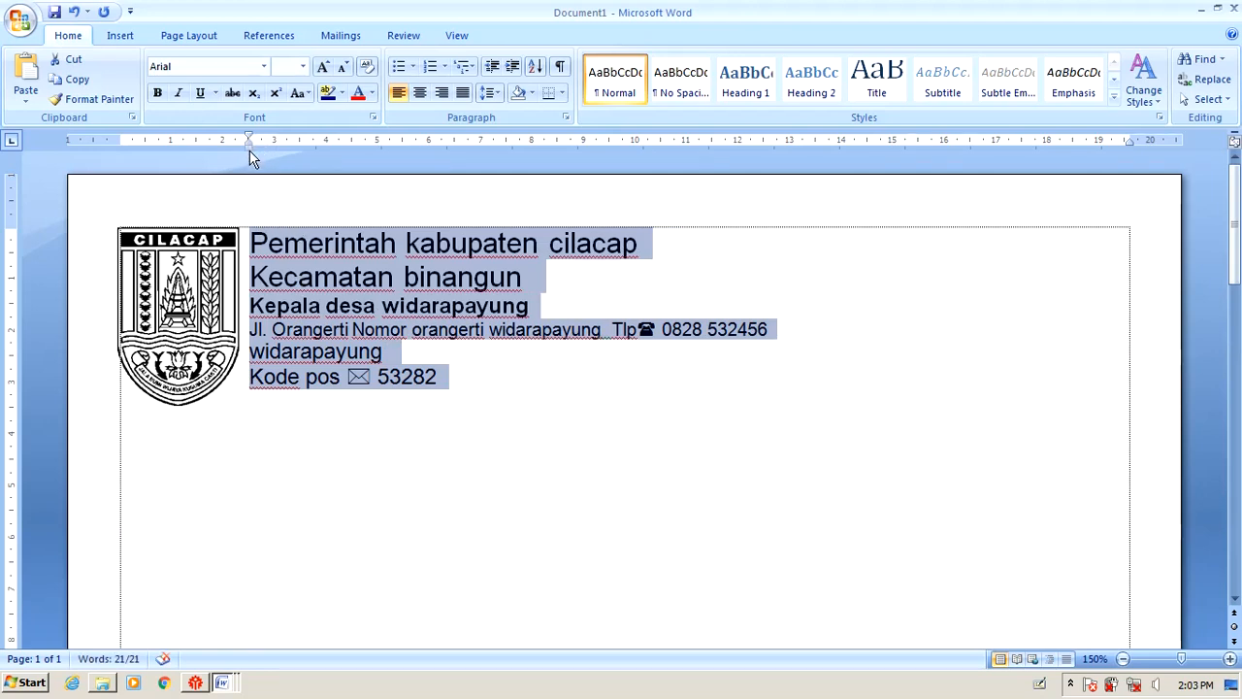
{"action": "left_click", "coordinate": [371, 267]}
{"action": "key", "text": "alt+Tab"}
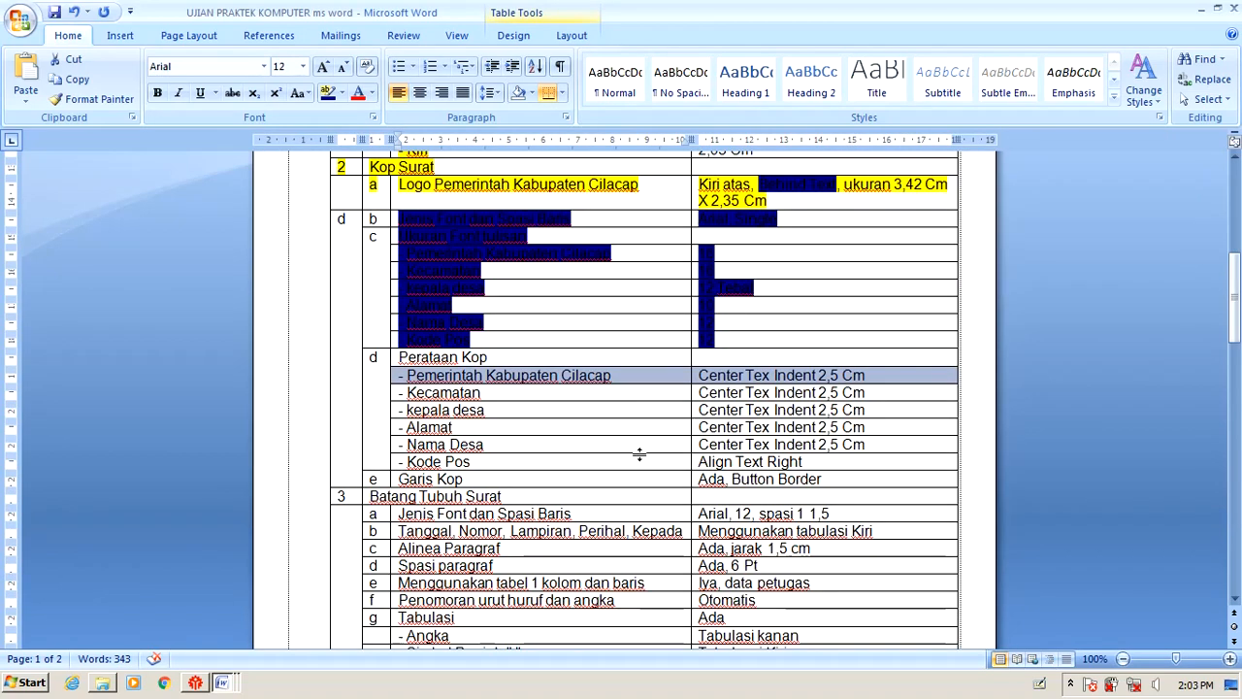
{"action": "left_click", "coordinate": [417, 392]}
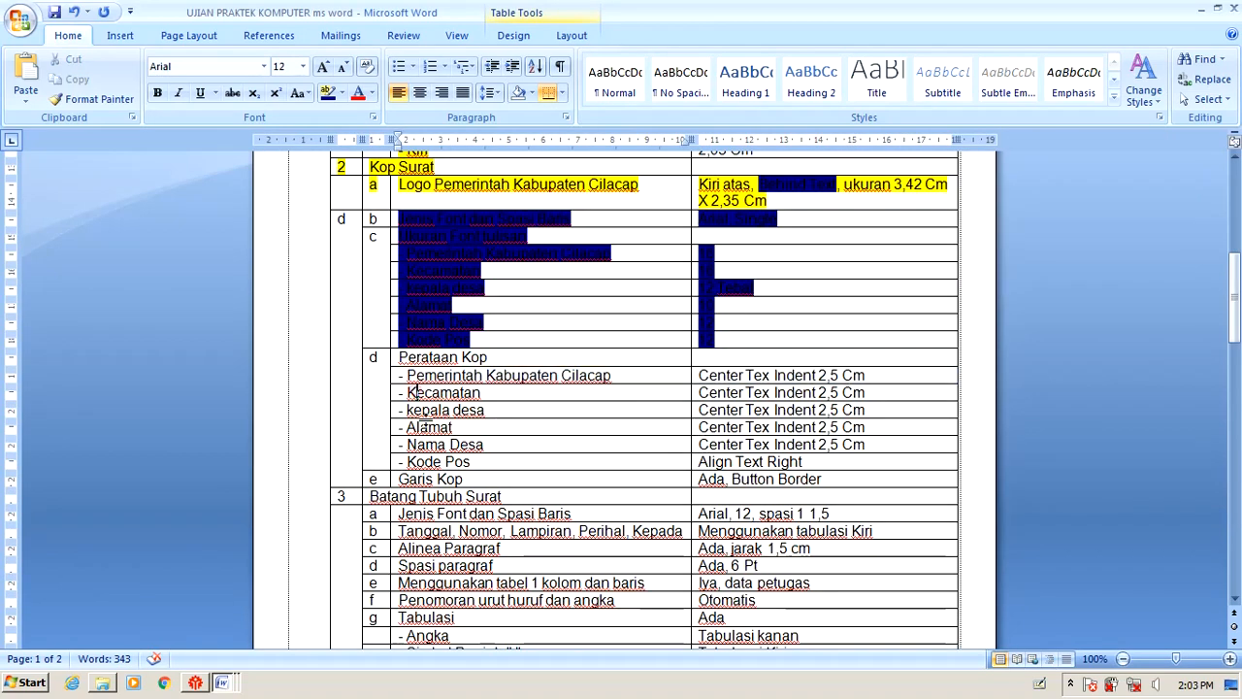
{"action": "left_click", "coordinate": [429, 427]}
Highlight the alignment requirement rows Perataan Kop through Nama Desa as done.
{"action": "left_click_drag", "start_coordinate": [404, 464], "coordinate": [790, 474]}
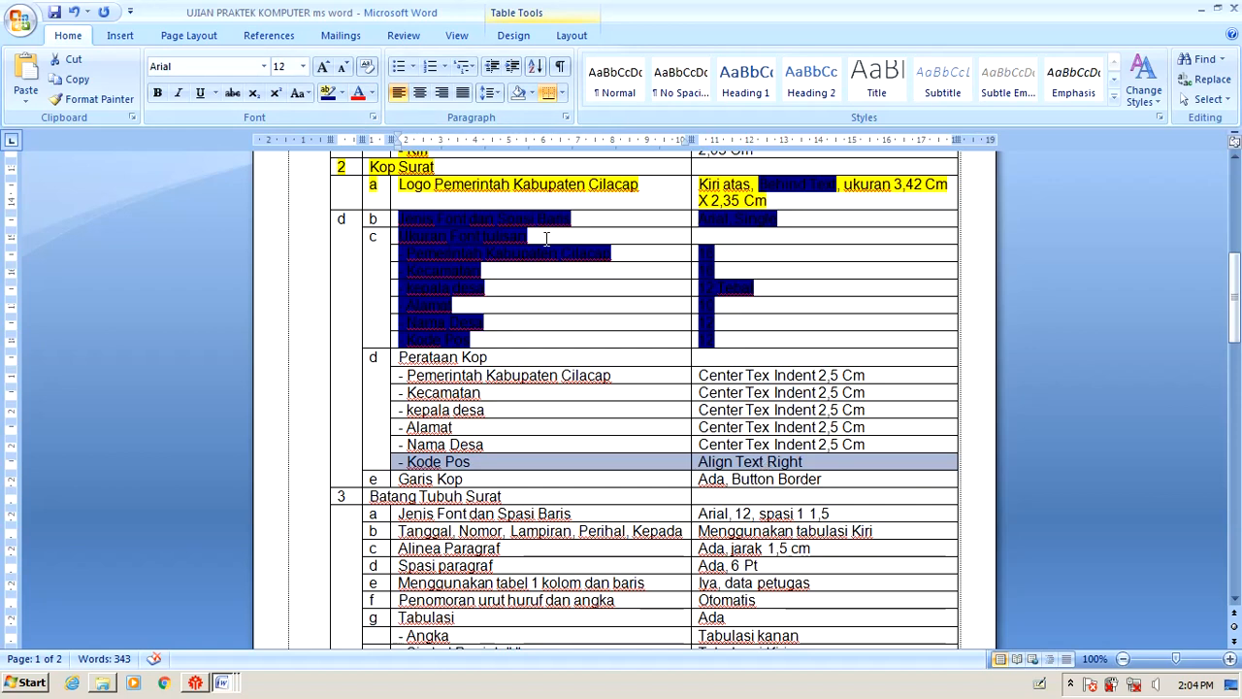
{"action": "left_click_drag", "start_coordinate": [403, 357], "coordinate": [846, 442]}
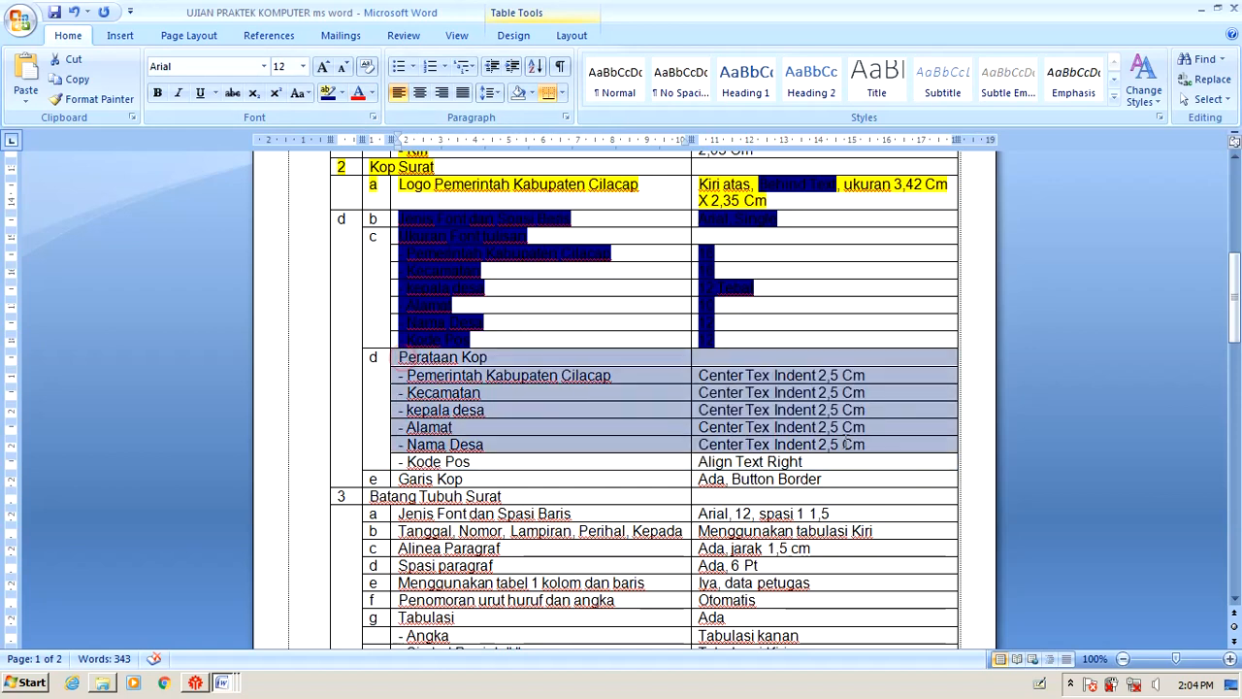
{"action": "left_click", "coordinate": [328, 94]}
Right-align the Kode pos line in the letterhead.
{"action": "key", "text": "alt+Tab"}
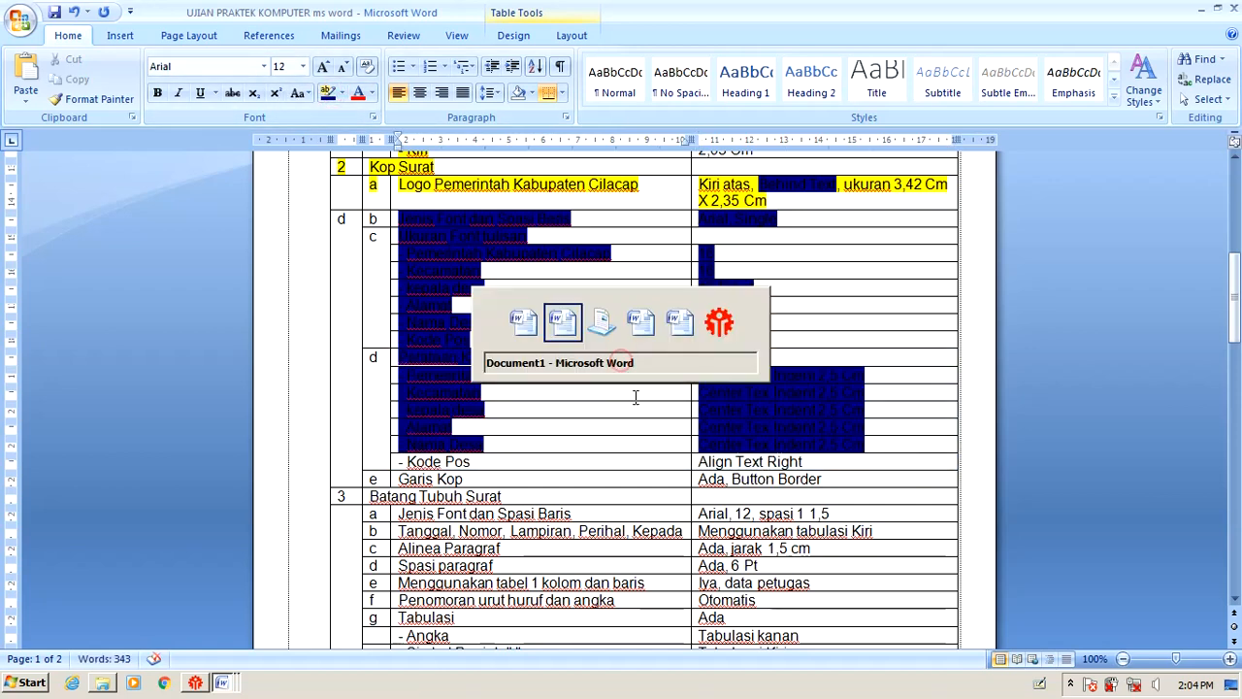
{"action": "left_click", "coordinate": [316, 377]}
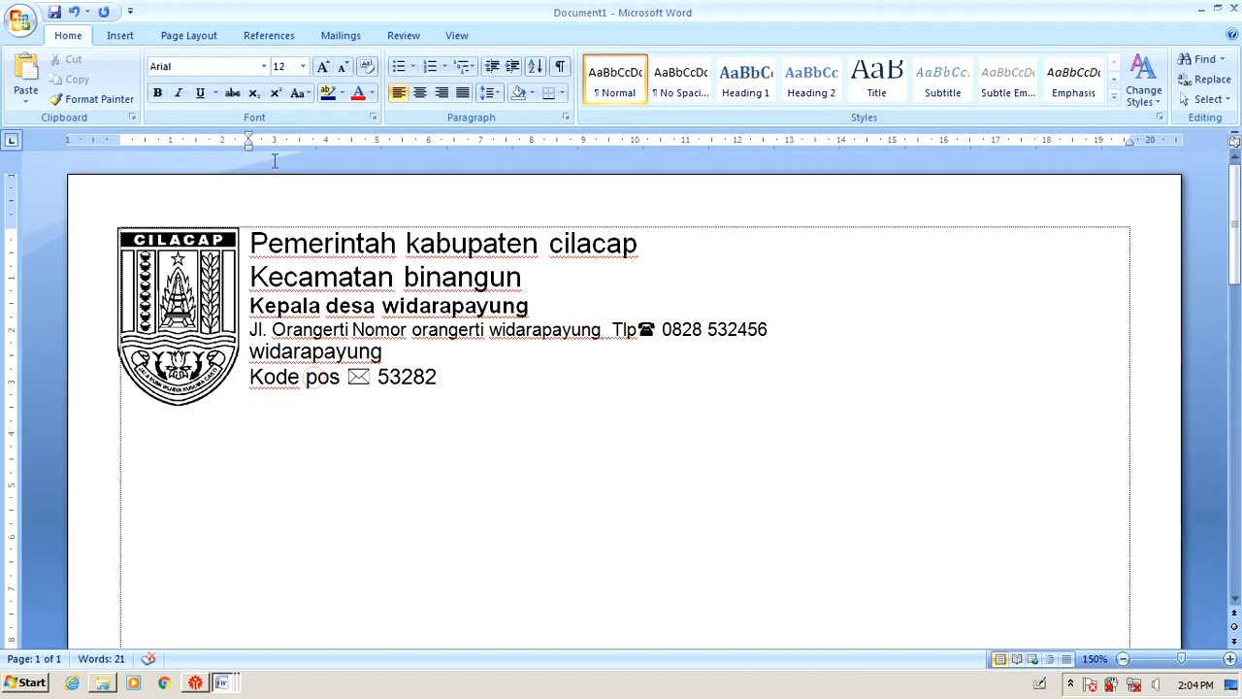
{"action": "left_click", "coordinate": [442, 94]}
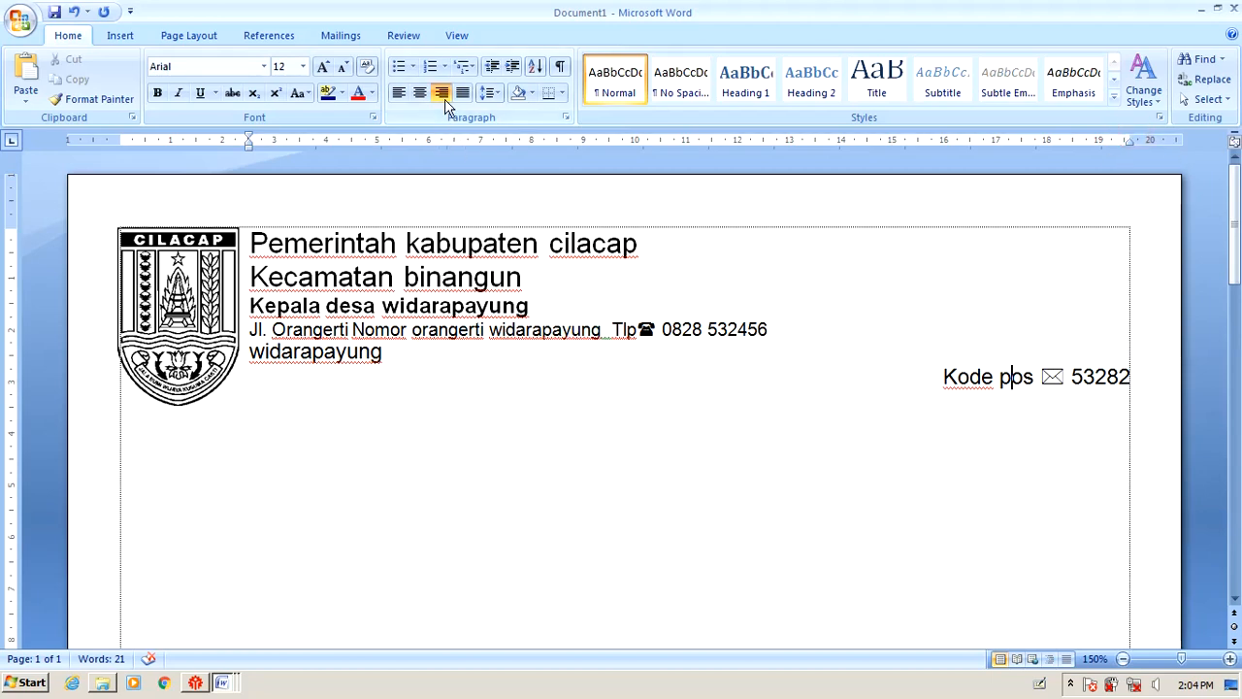
{"action": "key", "text": "alt+Tab"}
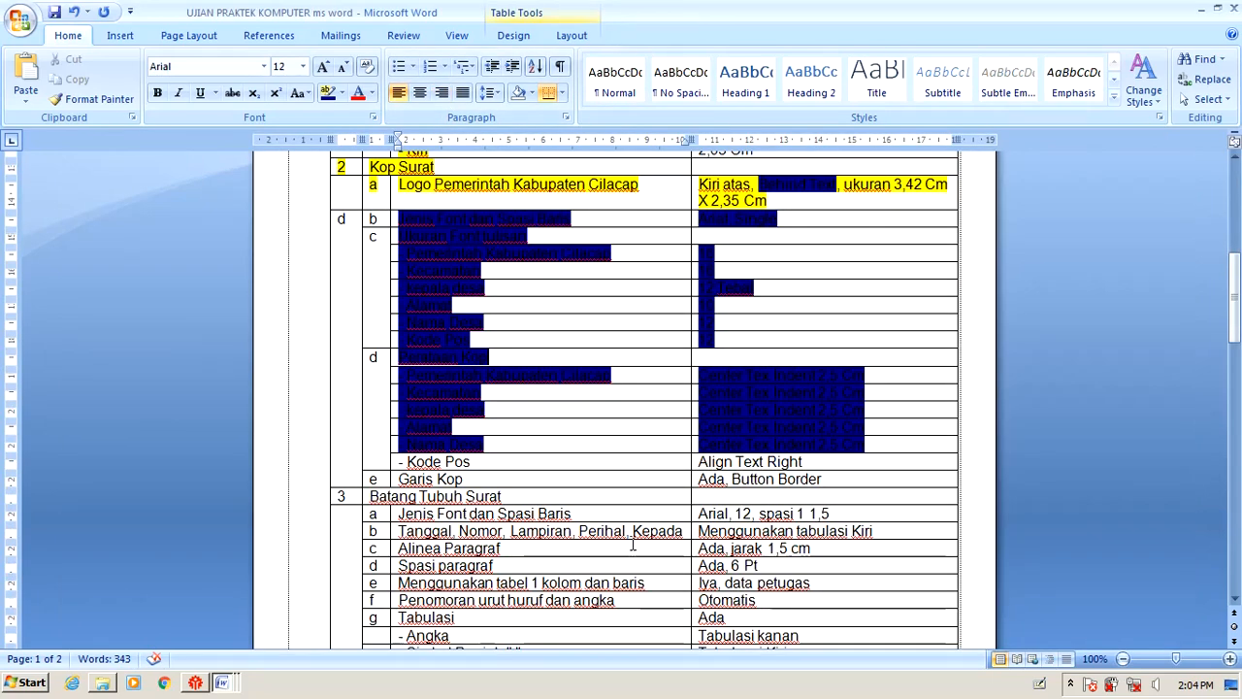
Mark the Kode Pos alignment row done and select the 'Ada, Button Border' requirement.
{"action": "left_click_drag", "start_coordinate": [409, 461], "coordinate": [790, 460]}
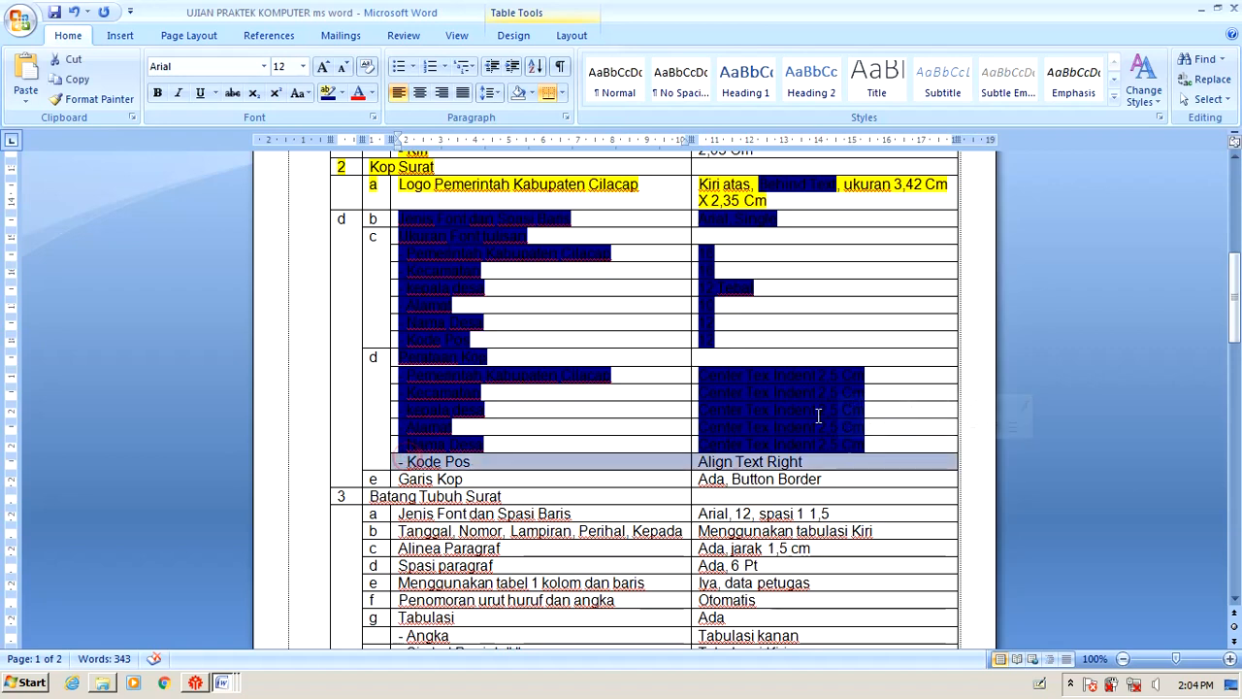
{"action": "left_click", "coordinate": [326, 100]}
{"action": "left_click", "coordinate": [838, 476]}
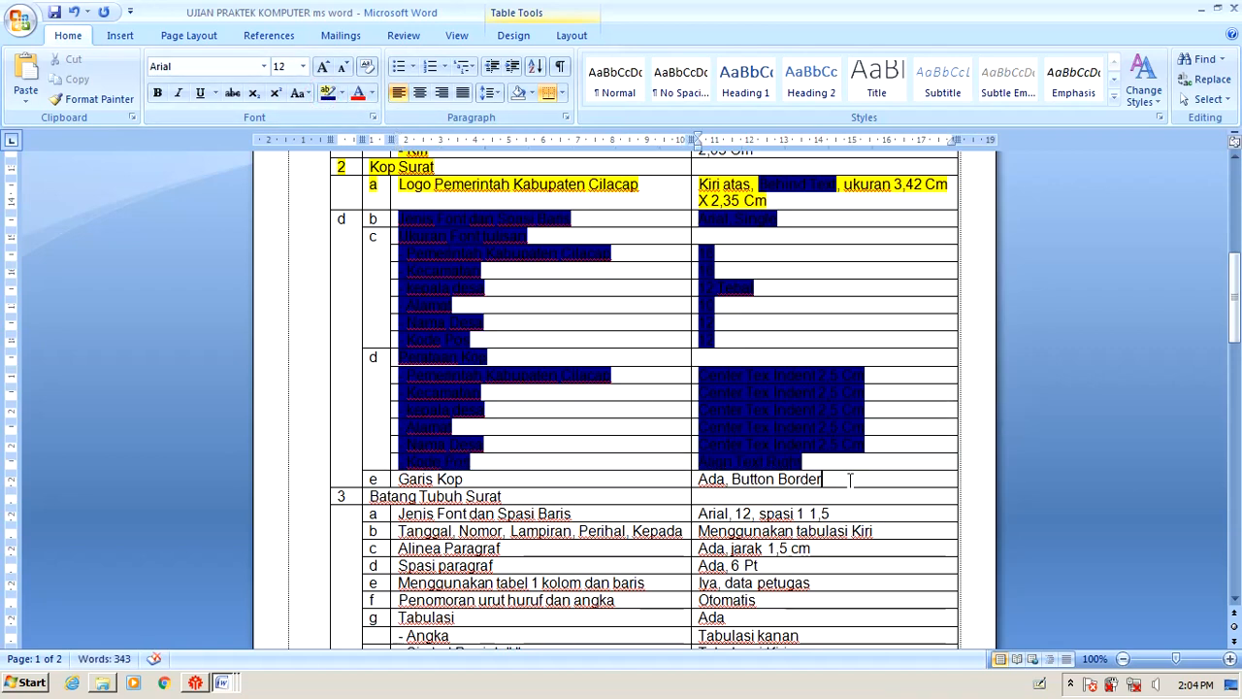
{"action": "key", "text": "ctrl+shift+Left"}
{"action": "key", "text": "ctrl+shift+Left"}
{"action": "key", "text": "ctrl+shift+Left"}
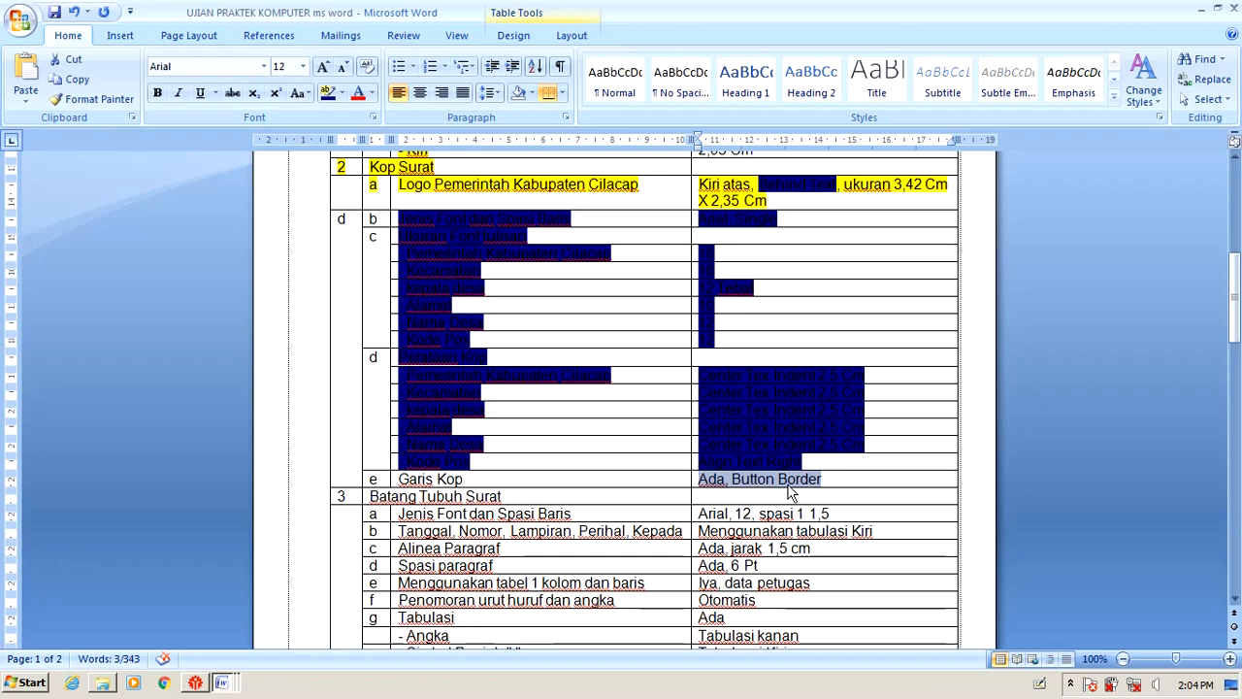
{"action": "key", "text": "alt+Tab"}
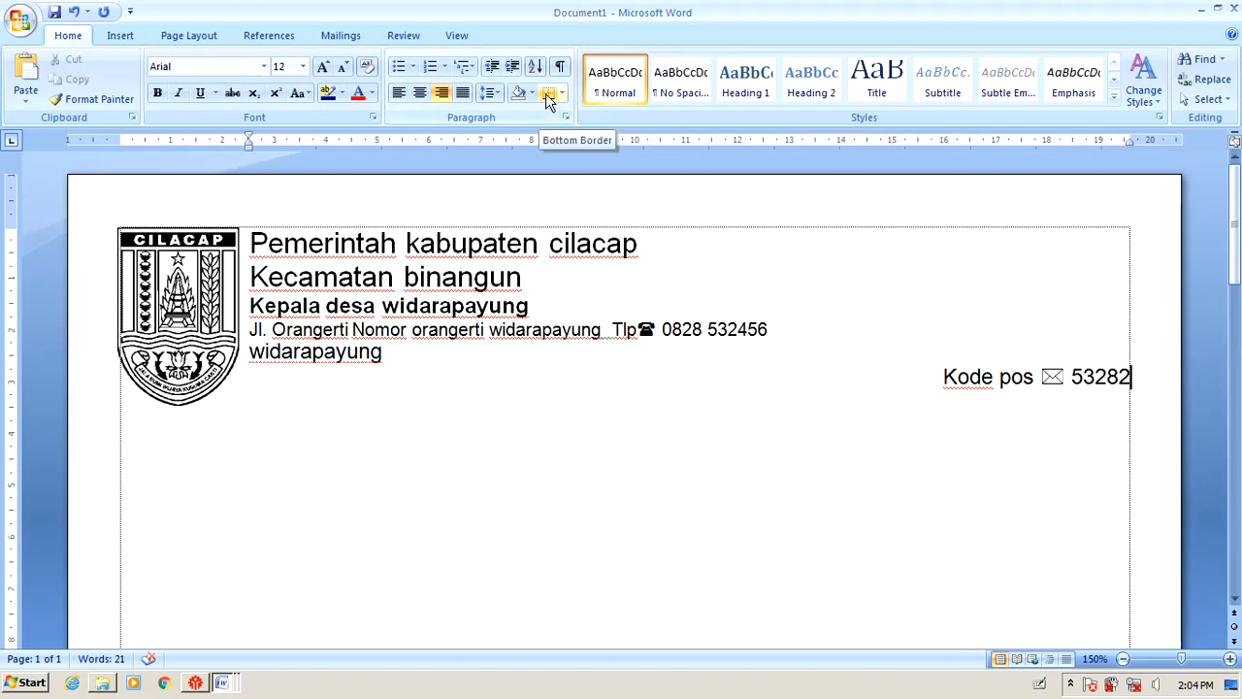
{"action": "key", "text": "alt+Tab"}
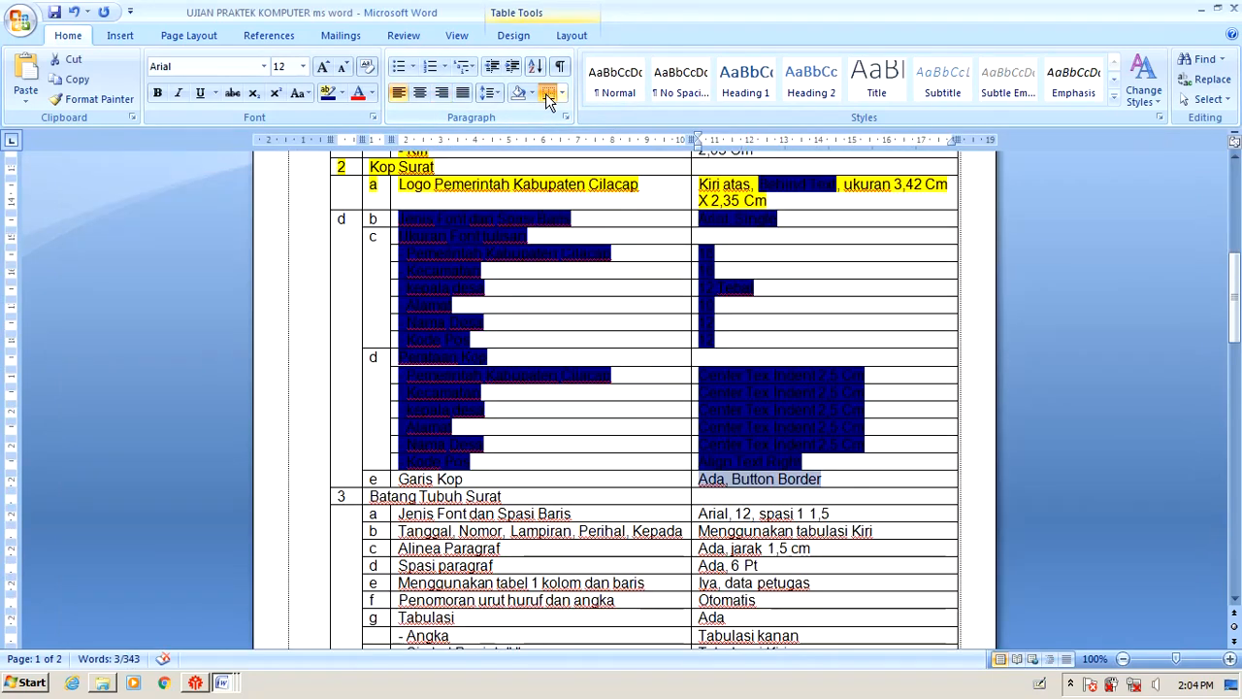
{"action": "key", "text": "alt+Tab"}
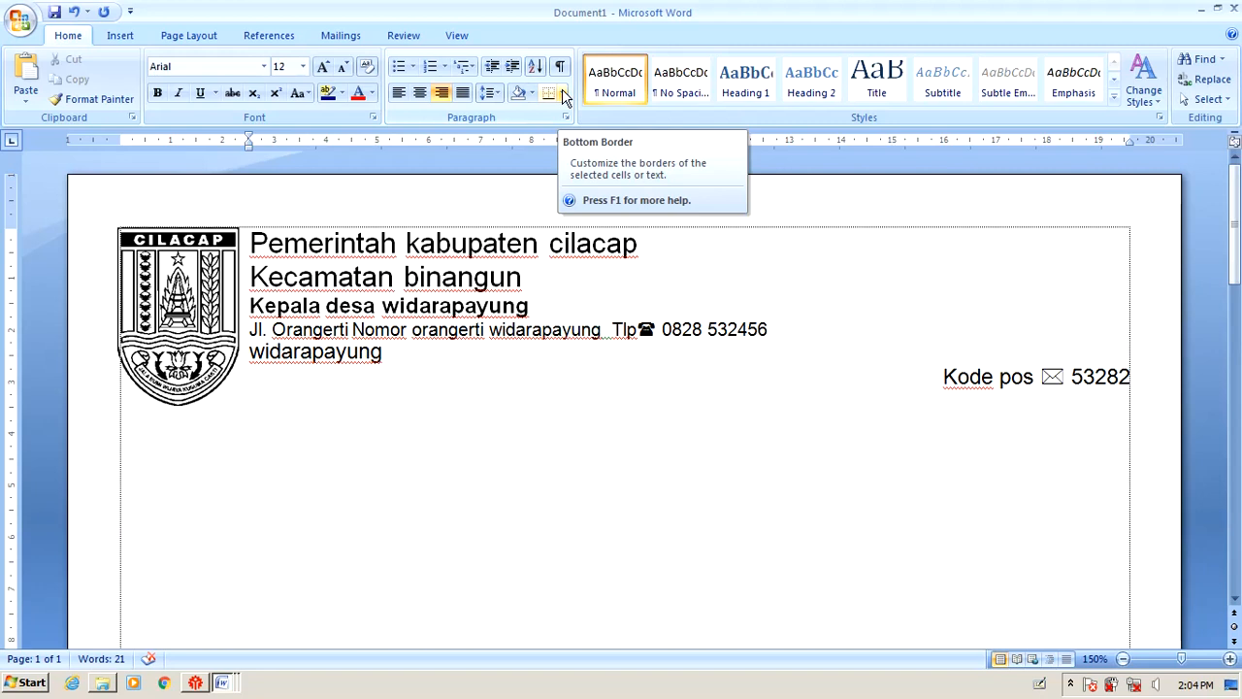
Give the Kode pos paragraph a thick 3 pt solid bottom-only border.
{"action": "left_click", "coordinate": [564, 95]}
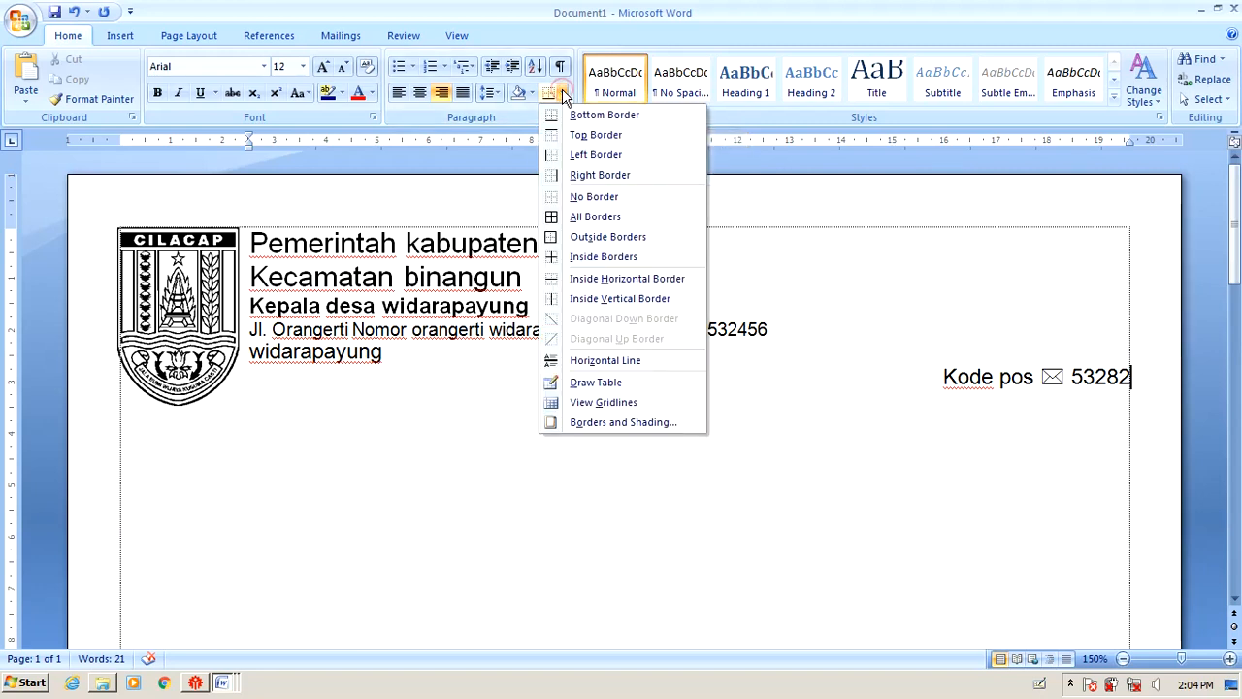
{"action": "left_click", "coordinate": [594, 423]}
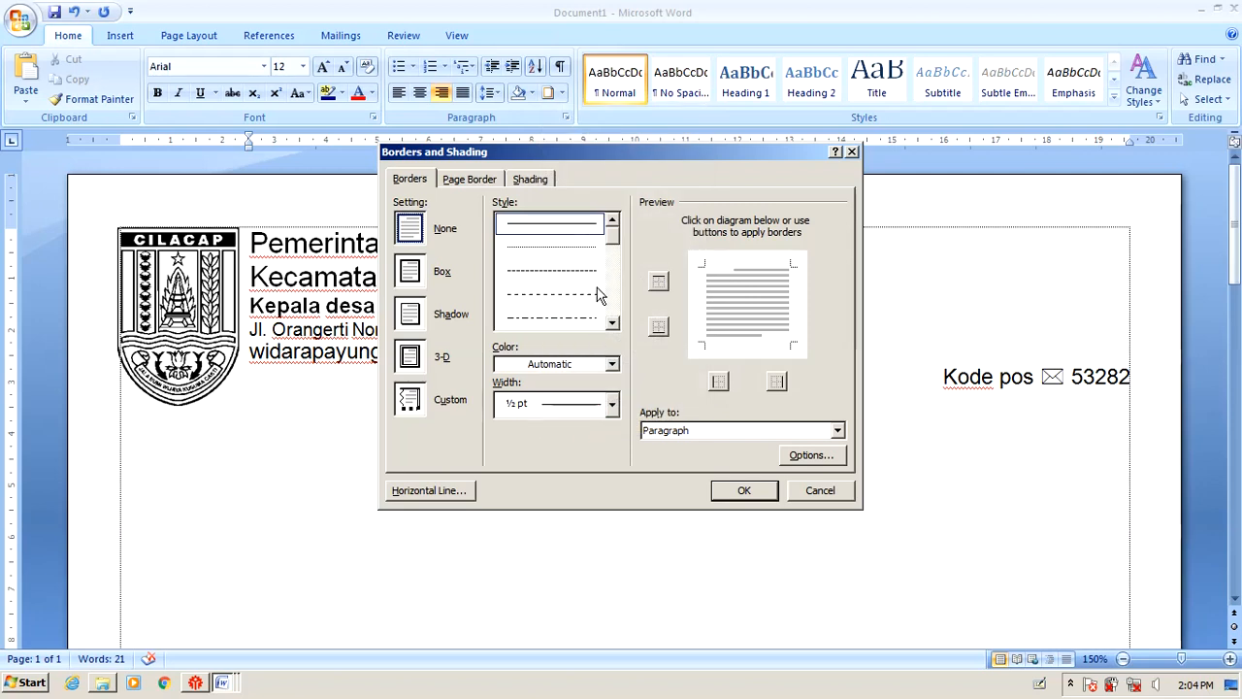
{"action": "left_click_drag", "start_coordinate": [613, 240], "coordinate": [613, 257]}
{"action": "left_click", "coordinate": [563, 279]}
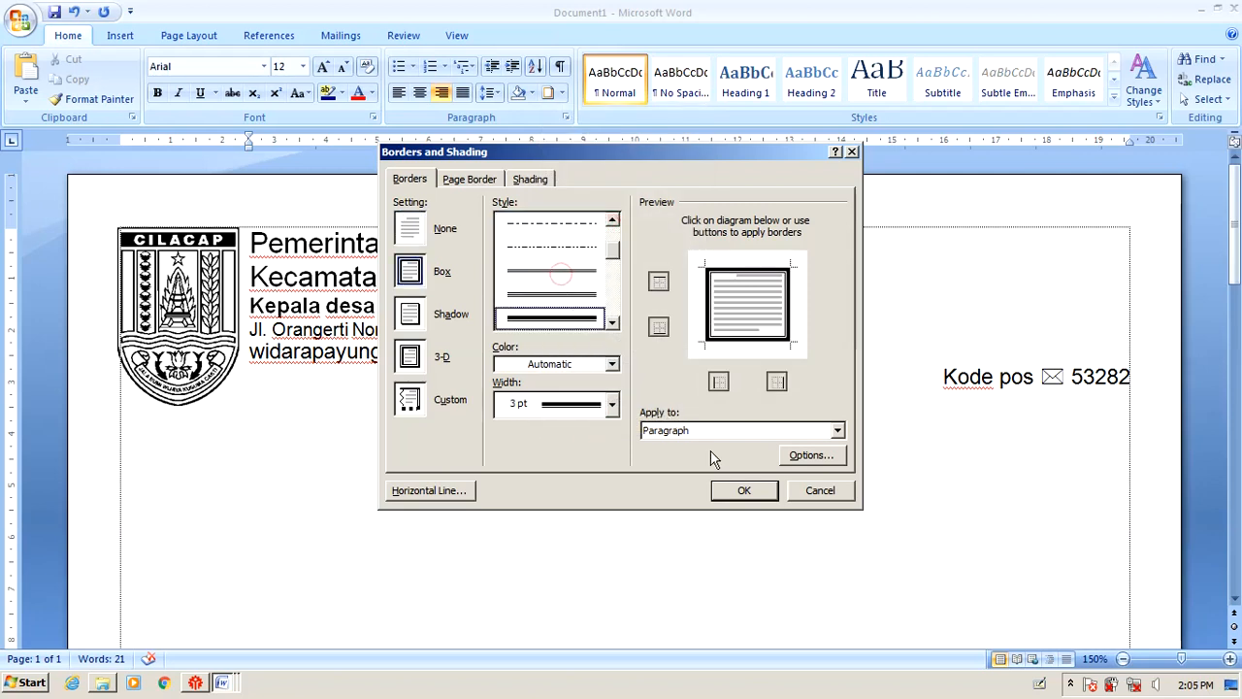
{"action": "left_click", "coordinate": [709, 308]}
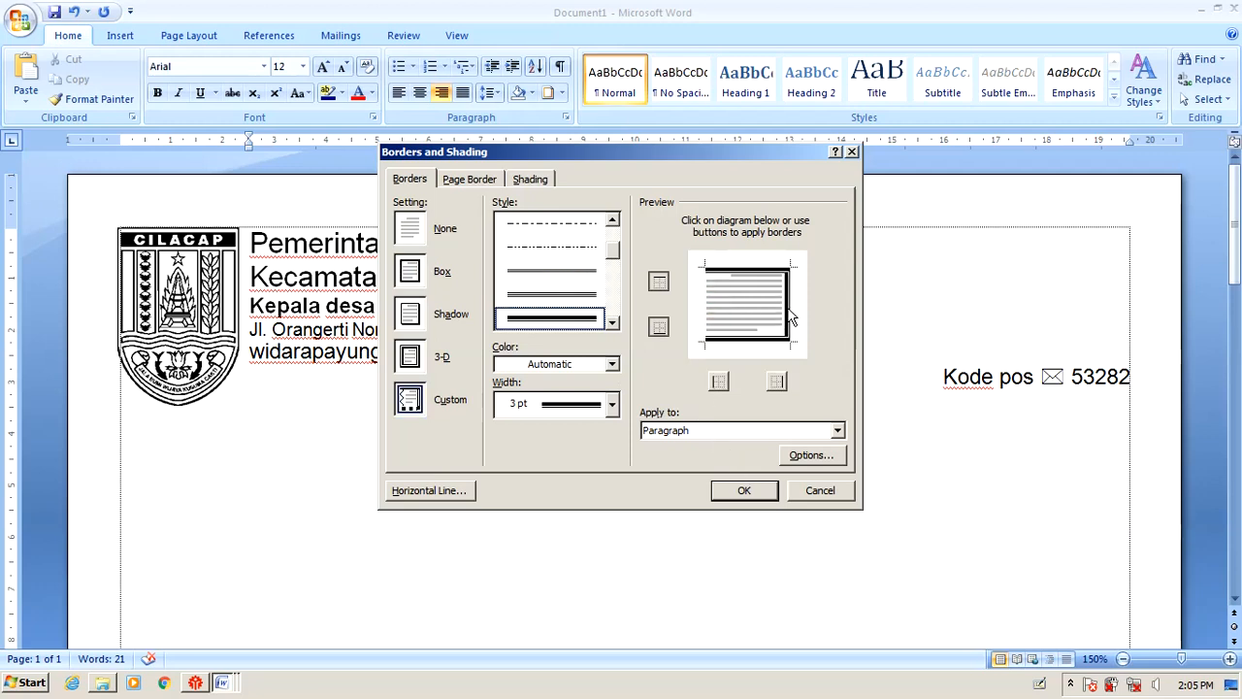
{"action": "left_click", "coordinate": [761, 272]}
{"action": "left_click", "coordinate": [784, 298]}
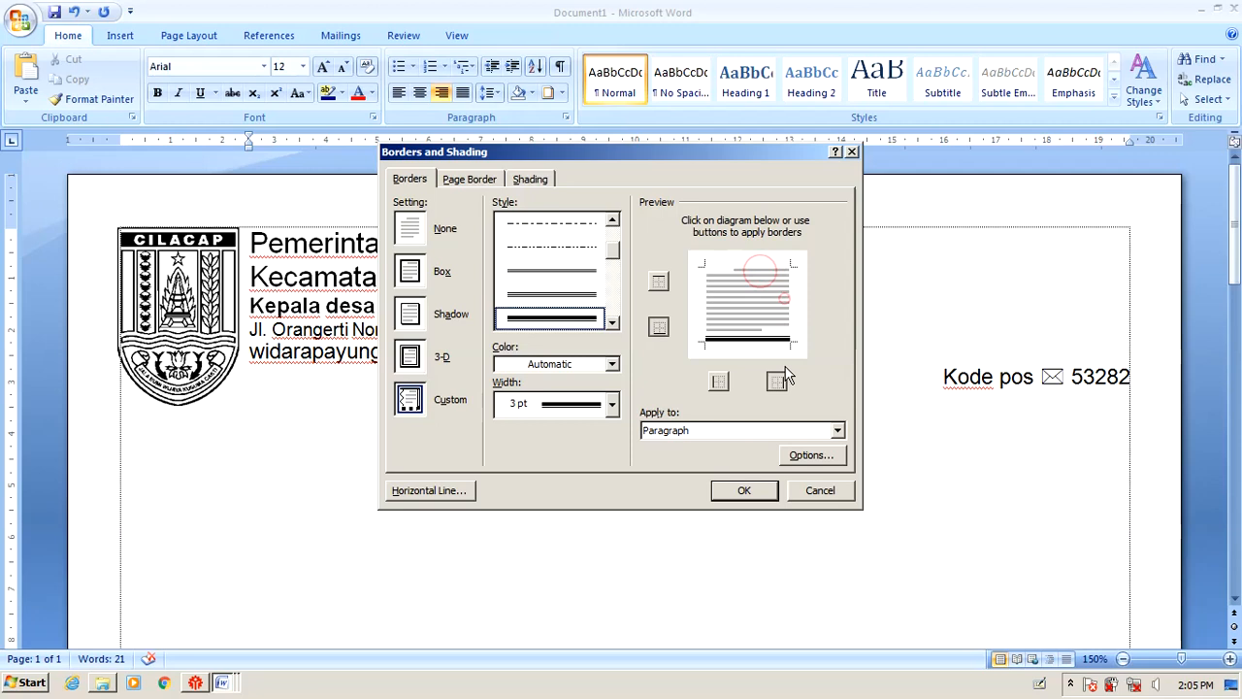
{"action": "left_click", "coordinate": [745, 490]}
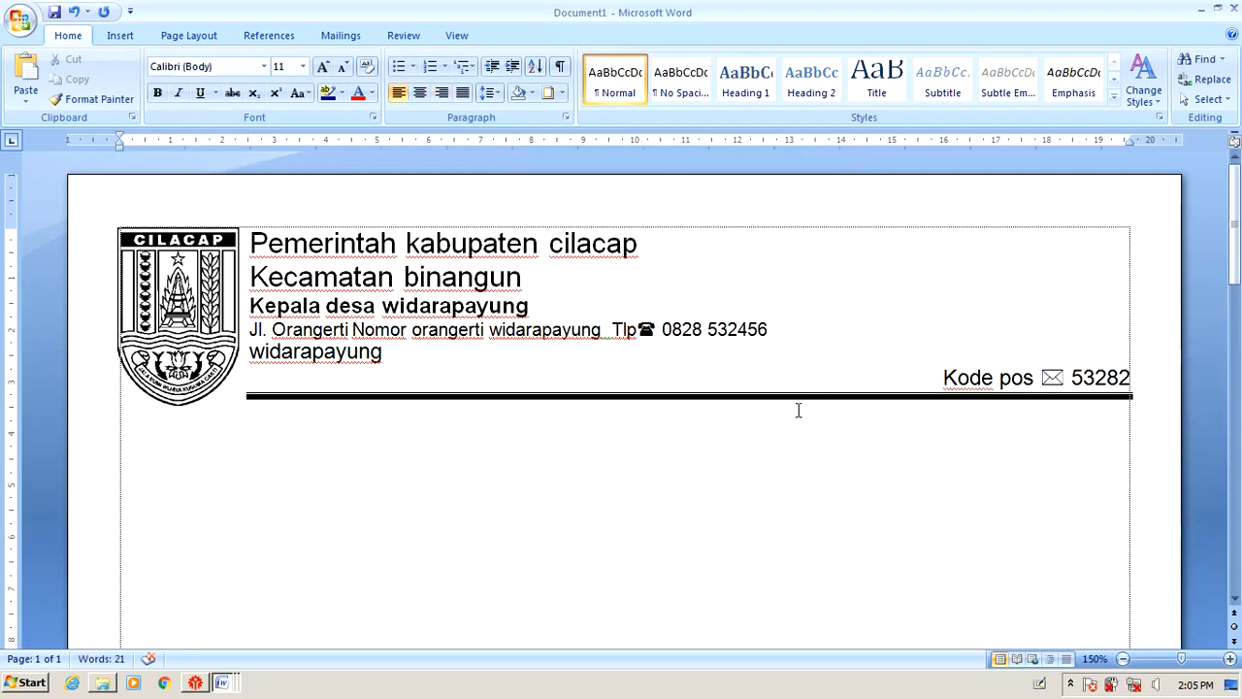
{"action": "left_click", "coordinate": [368, 402]}
{"action": "mouse_move", "coordinate": [274, 146]}
{"action": "left_mouse_down"}
{"action": "mouse_move", "coordinate": [241, 172]}
{"action": "mouse_move", "coordinate": [116, 212]}
{"action": "left_mouse_up"}
{"action": "left_click", "coordinate": [267, 406]}
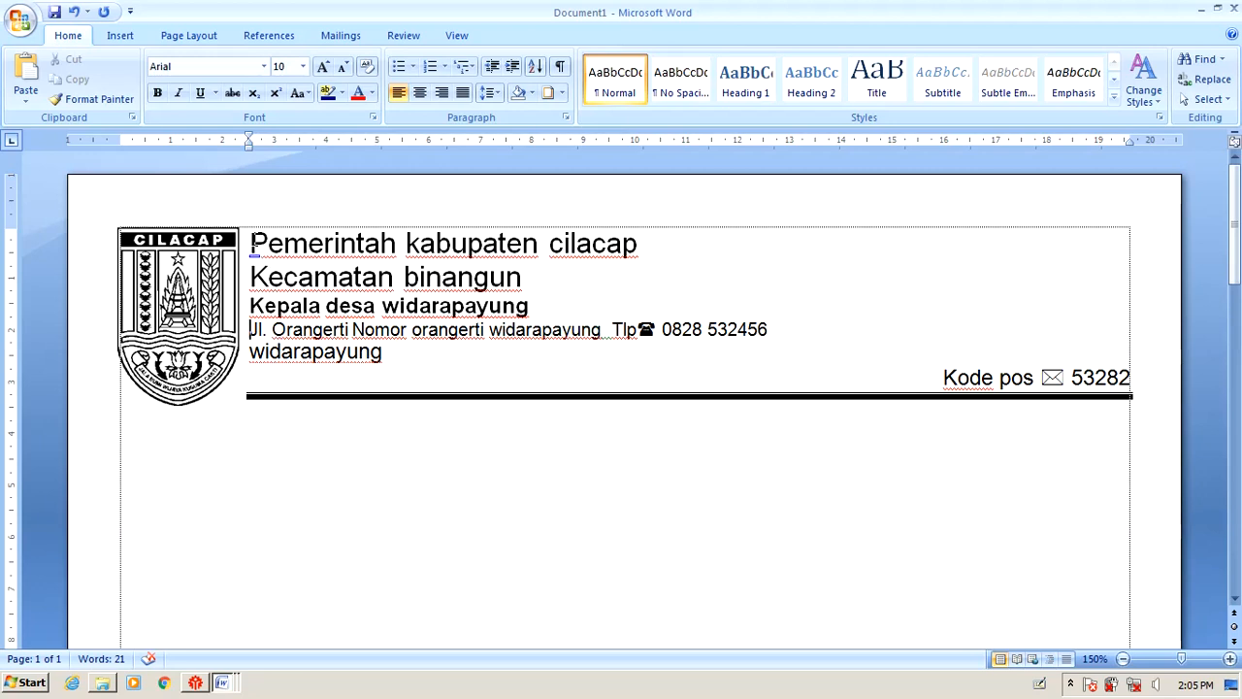
{"action": "left_click_drag", "start_coordinate": [254, 242], "coordinate": [409, 333]}
{"action": "left_click", "coordinate": [251, 354]}
Set the Kecamatan binangun line's font size to 21 pt.
{"action": "left_click", "coordinate": [674, 243]}
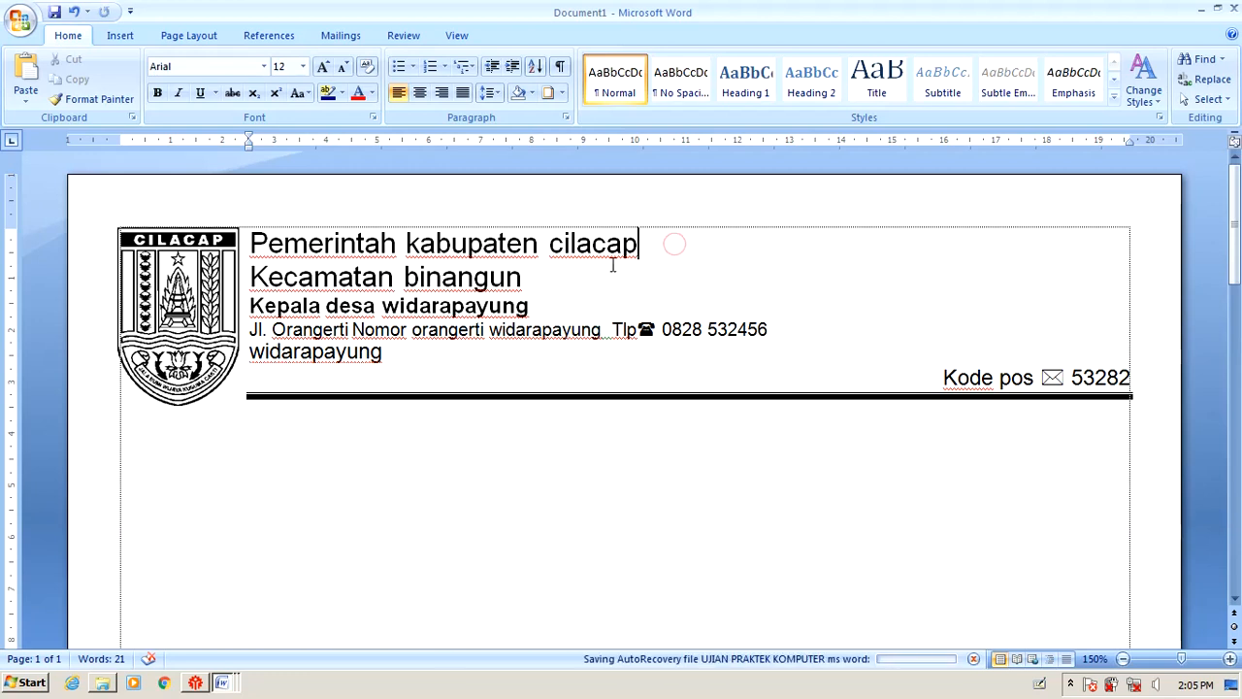
{"action": "triple_click", "coordinate": [656, 236]}
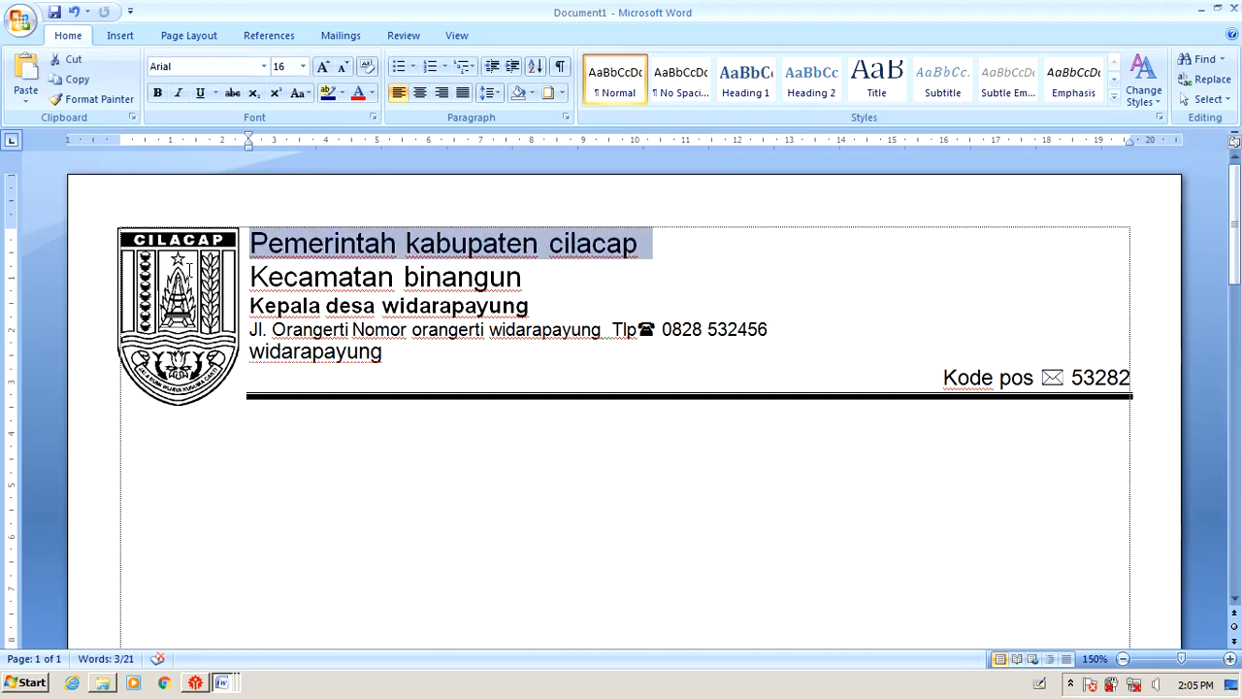
{"action": "key", "text": "Left"}
{"action": "key", "text": "shift+Down"}
{"action": "key", "text": "shift+Down"}
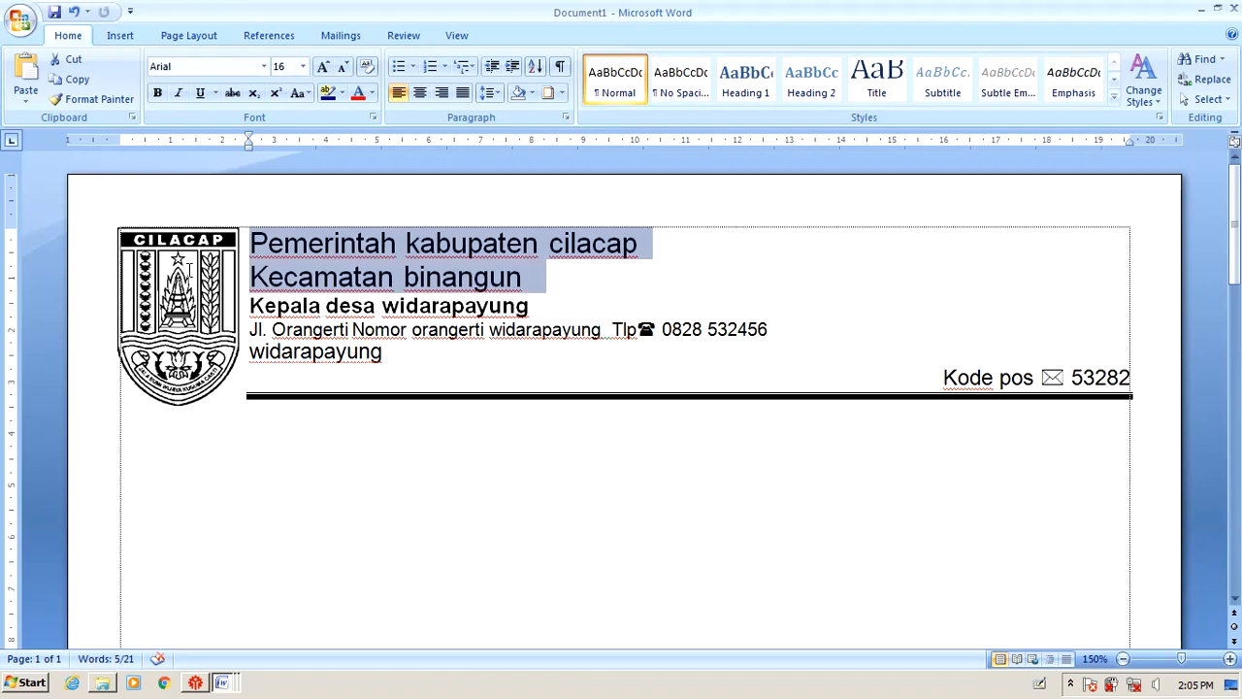
{"action": "key", "text": "Down"}
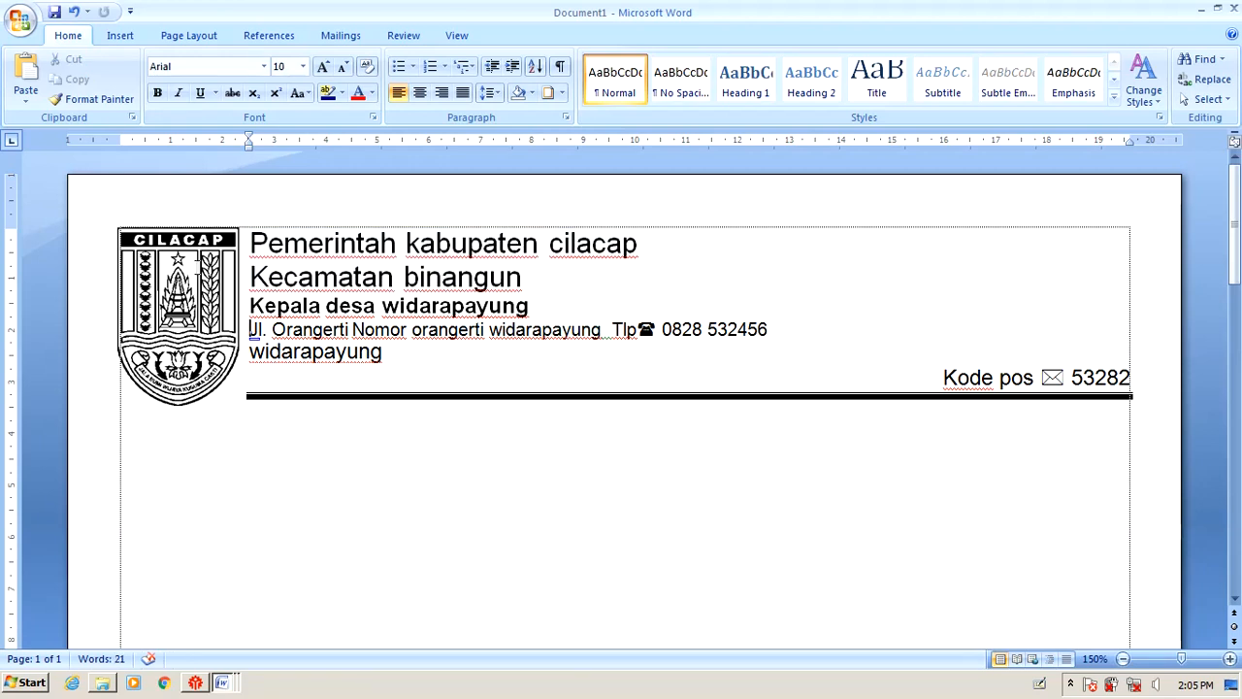
{"action": "triple_click", "coordinate": [254, 276]}
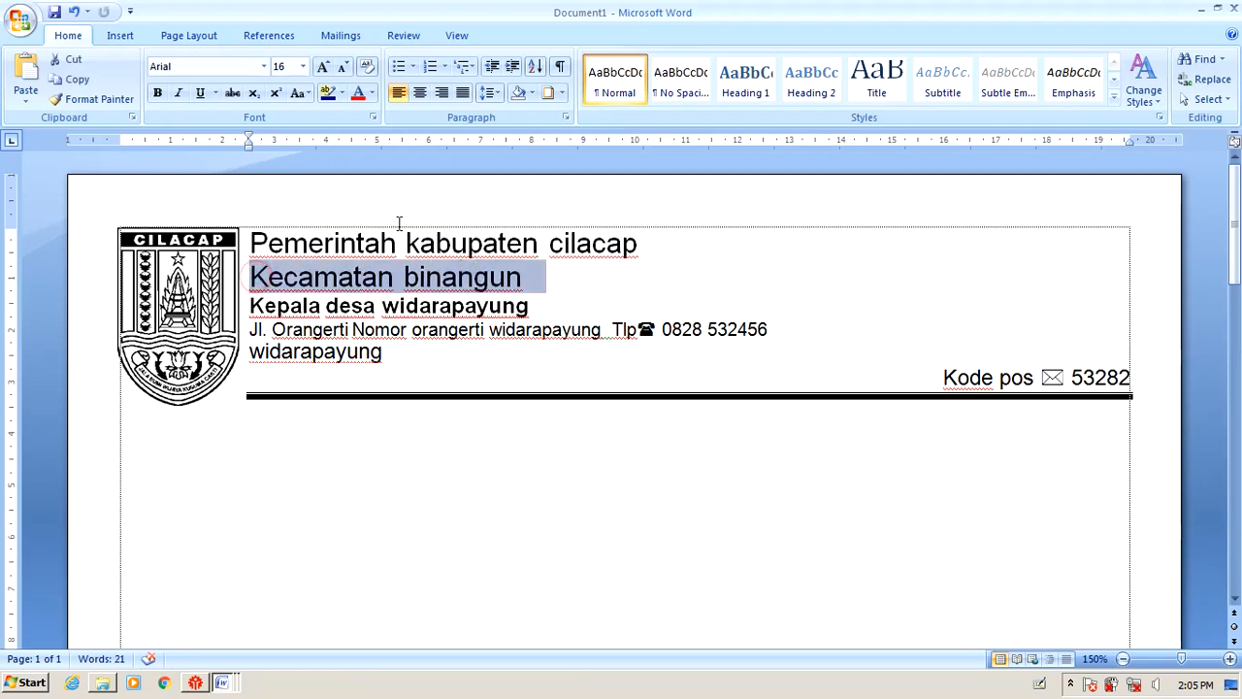
{"action": "left_click", "coordinate": [303, 66]}
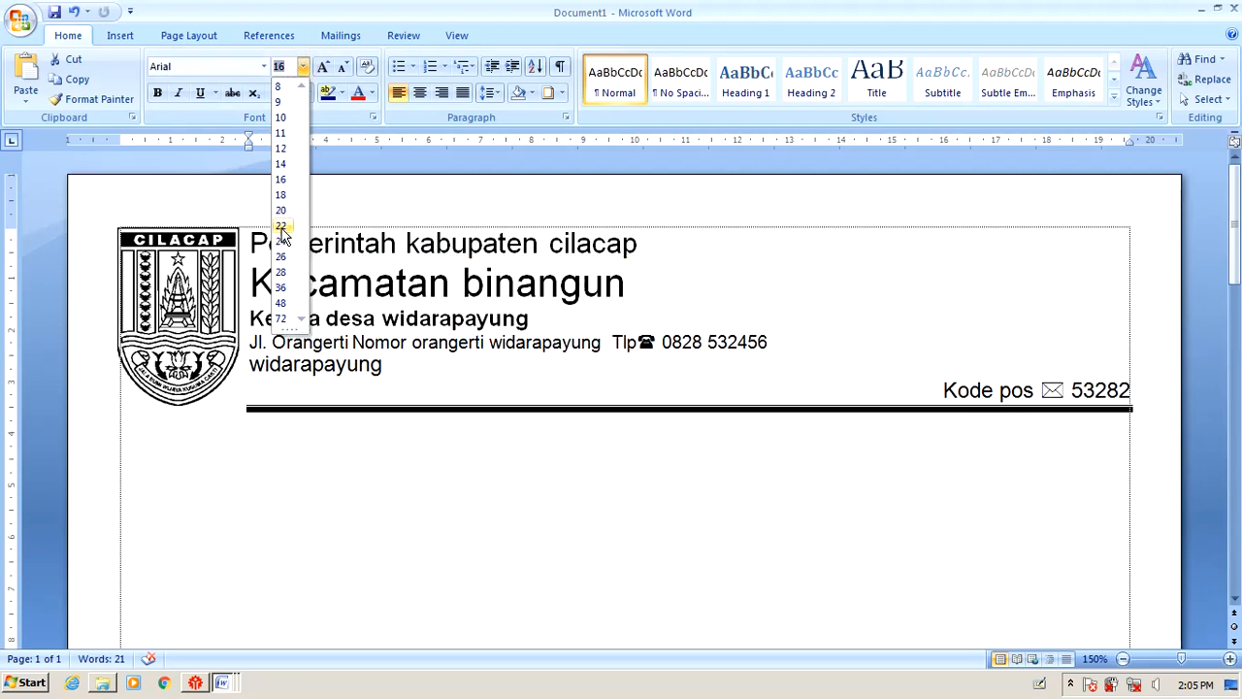
{"action": "left_click", "coordinate": [287, 62]}
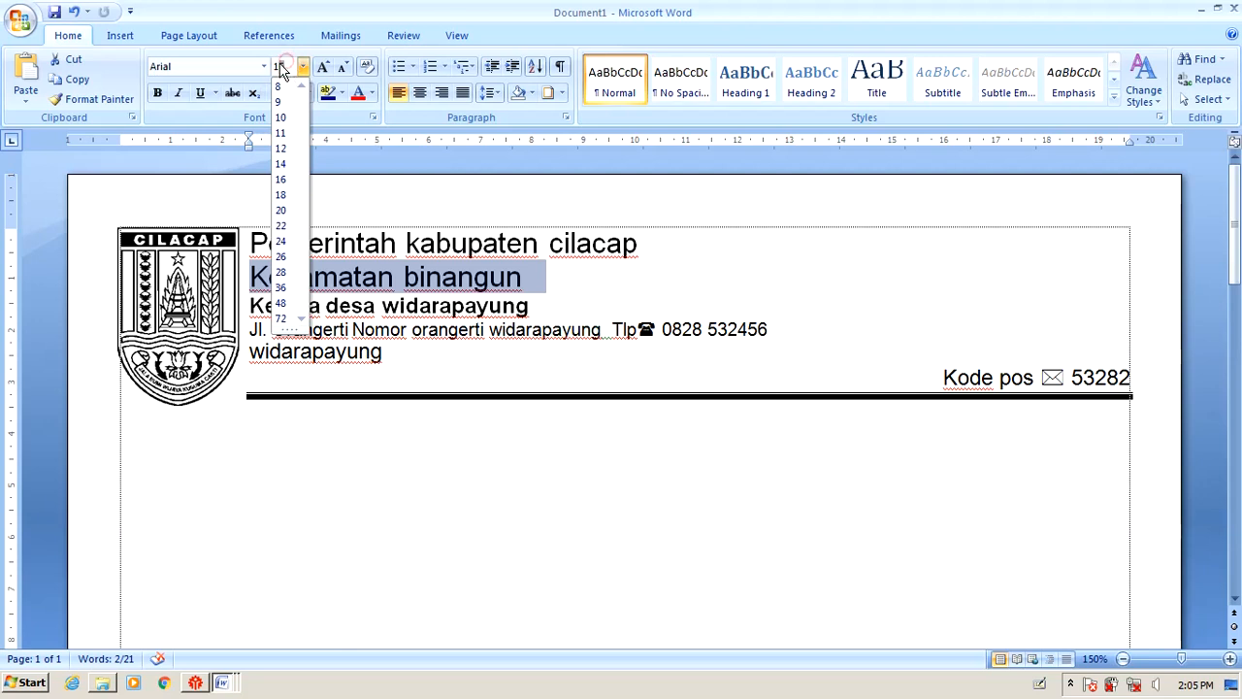
{"action": "type", "text": "2"}
{"action": "key", "text": "Return"}
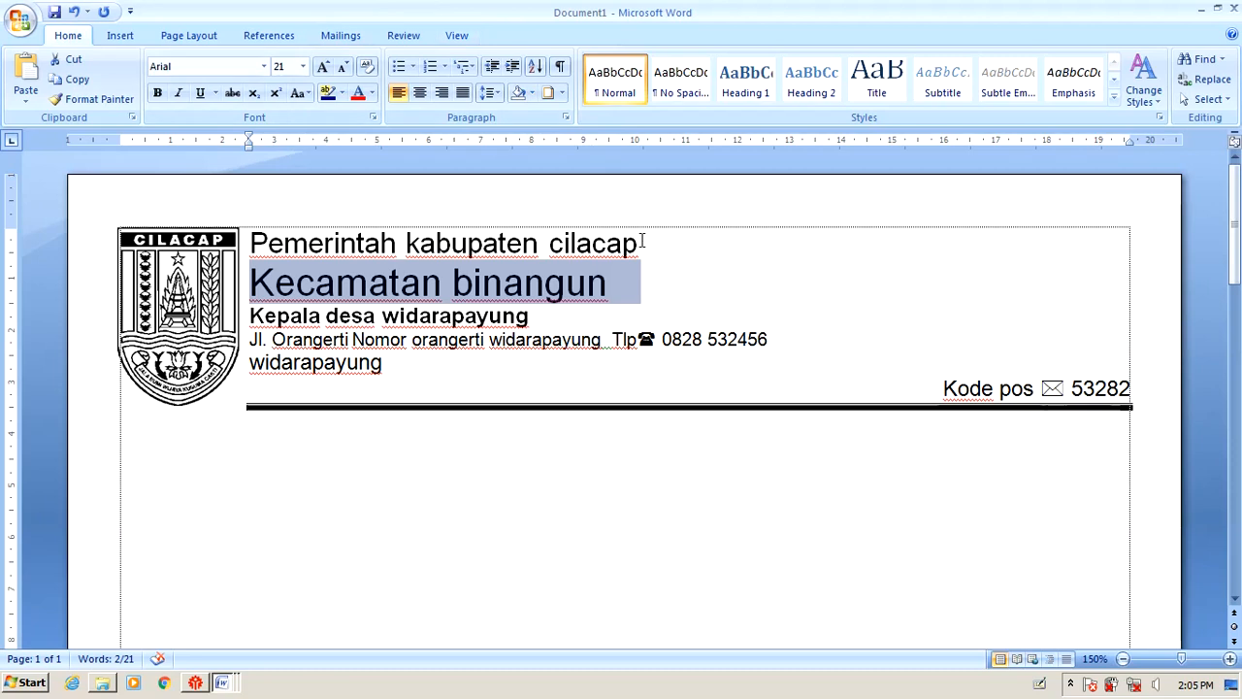
Set the Kepala desa widarapayung line's font size to 16 pt.
{"action": "left_click_drag", "start_coordinate": [640, 240], "coordinate": [250, 242]}
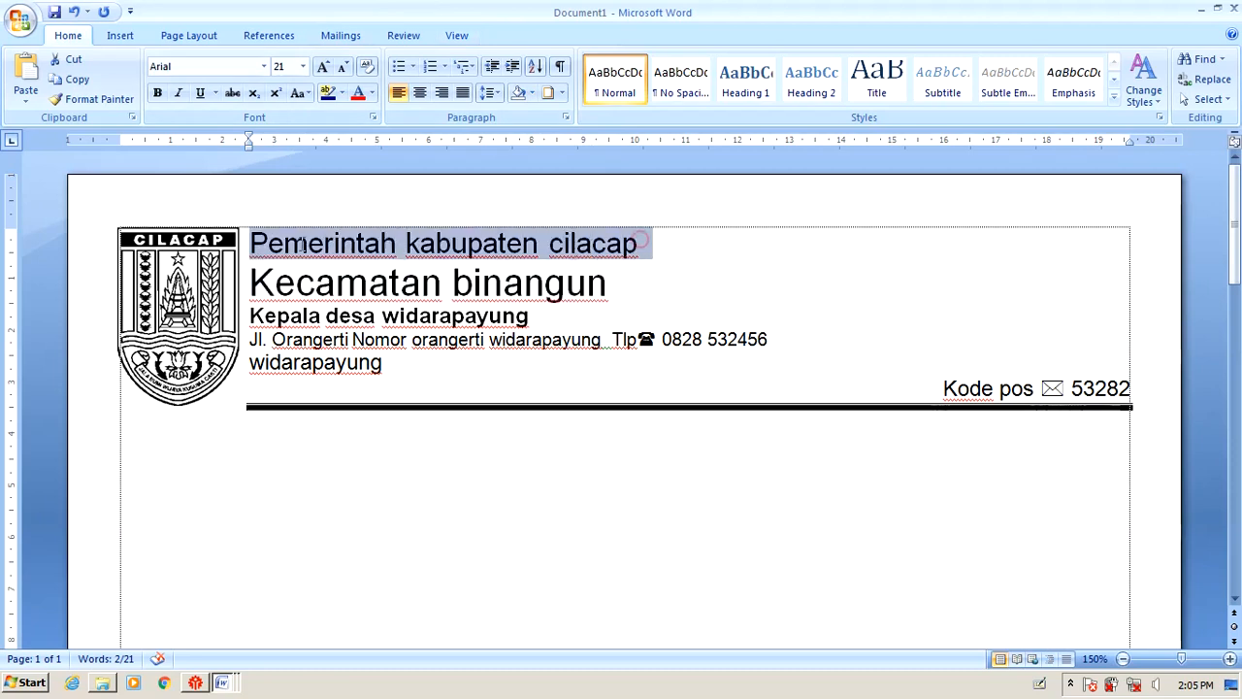
{"action": "triple_click", "coordinate": [561, 318]}
{"action": "left_click", "coordinate": [303, 66]}
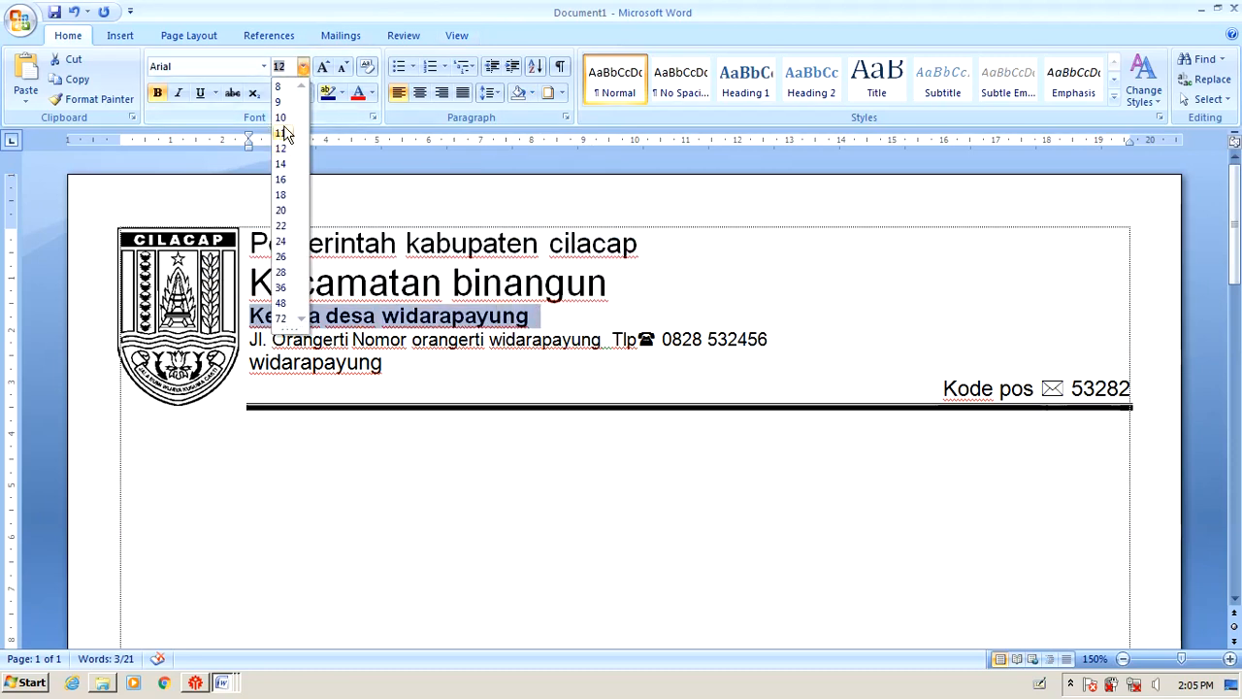
{"action": "left_click", "coordinate": [281, 178]}
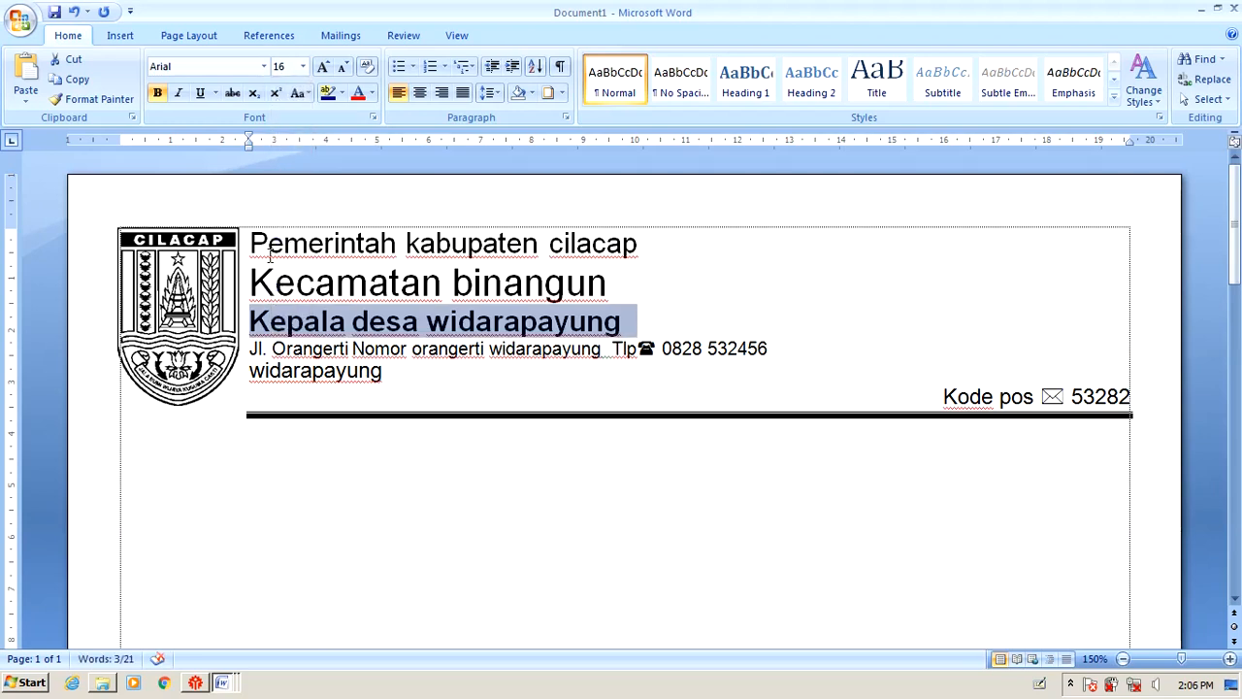
Move the Kode pos line's indent to the left margin so the thick border spans full width, then return to the exam document.
{"action": "left_click", "coordinate": [249, 153]}
{"action": "left_click_drag", "start_coordinate": [250, 145], "coordinate": [112, 195]}
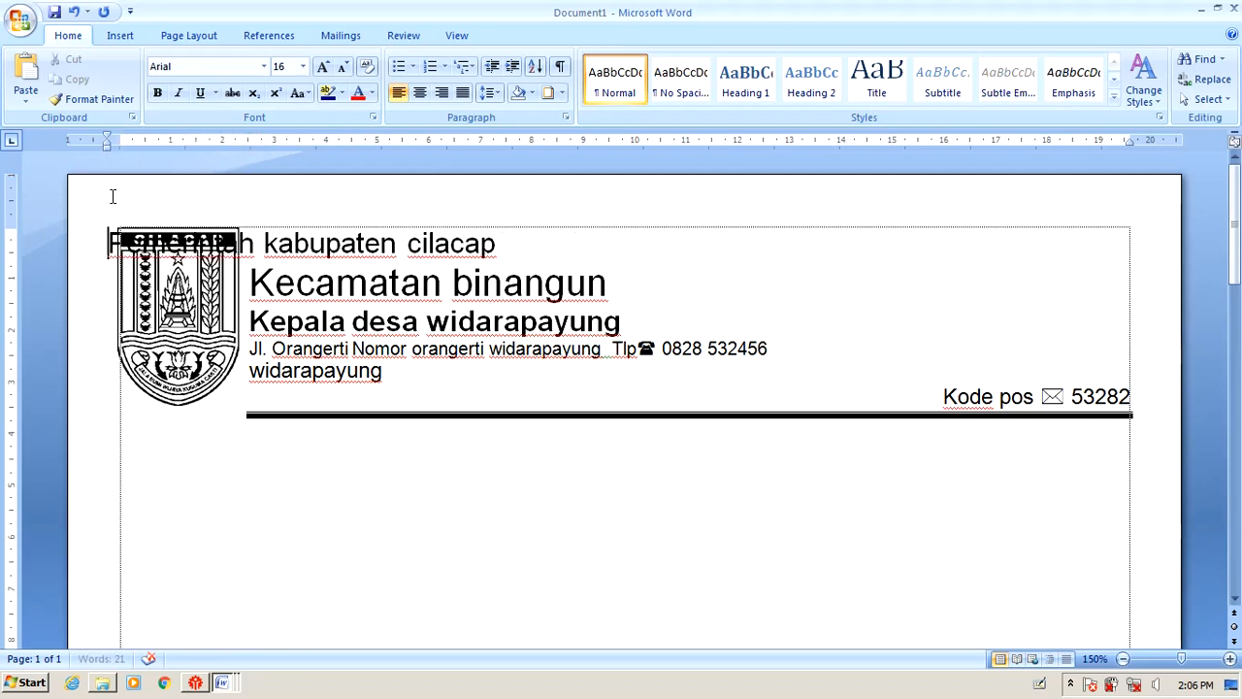
{"action": "left_click", "coordinate": [223, 407]}
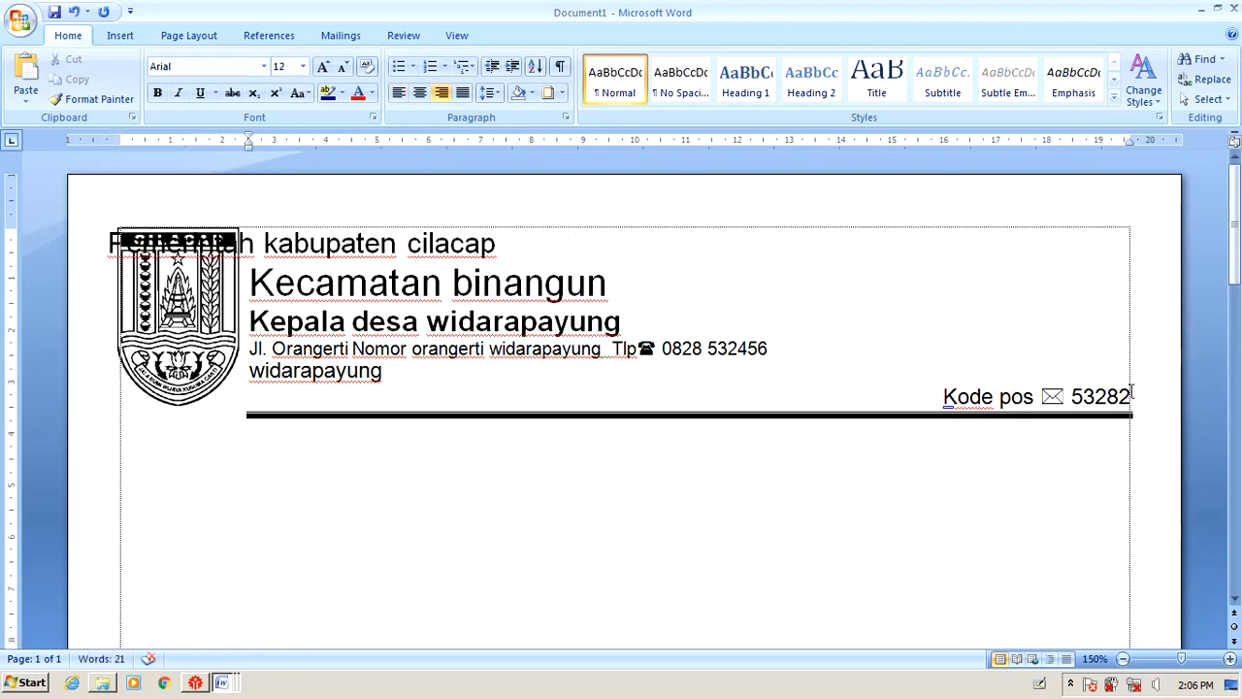
{"action": "left_click", "coordinate": [551, 440]}
{"action": "left_click", "coordinate": [918, 387]}
{"action": "key", "text": "ctrl+z"}
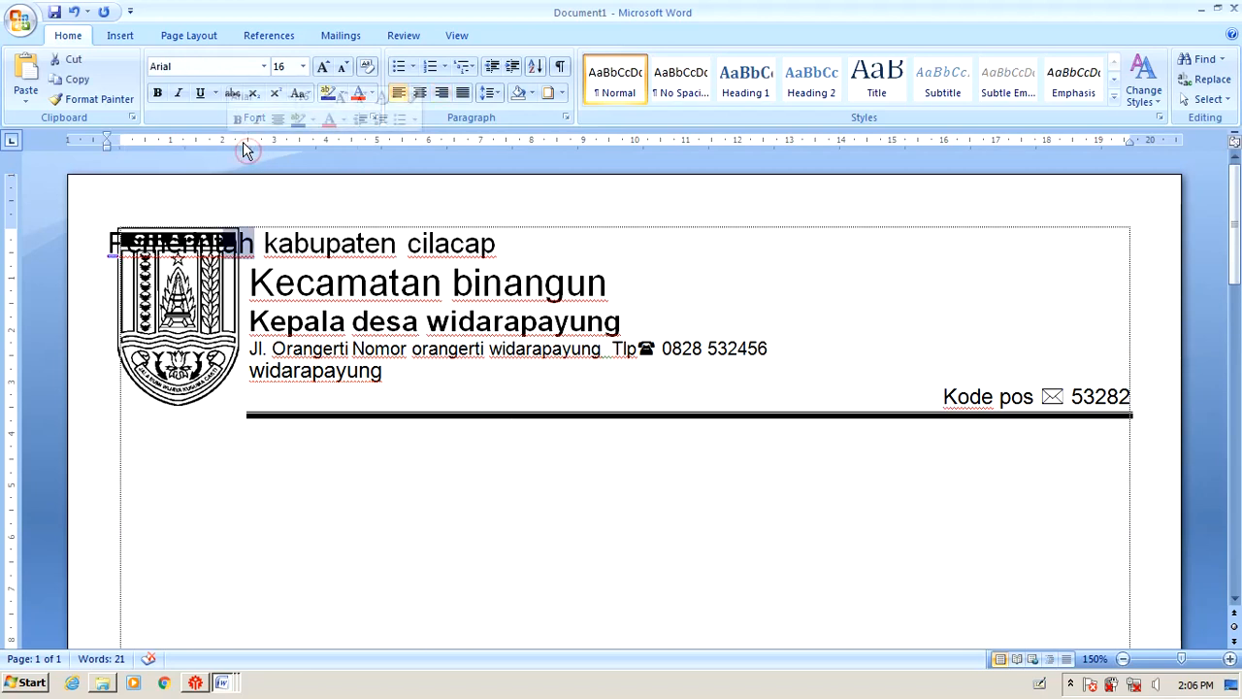
{"action": "left_click", "coordinate": [1009, 396]}
{"action": "left_click_drag", "start_coordinate": [250, 147], "coordinate": [123, 190]}
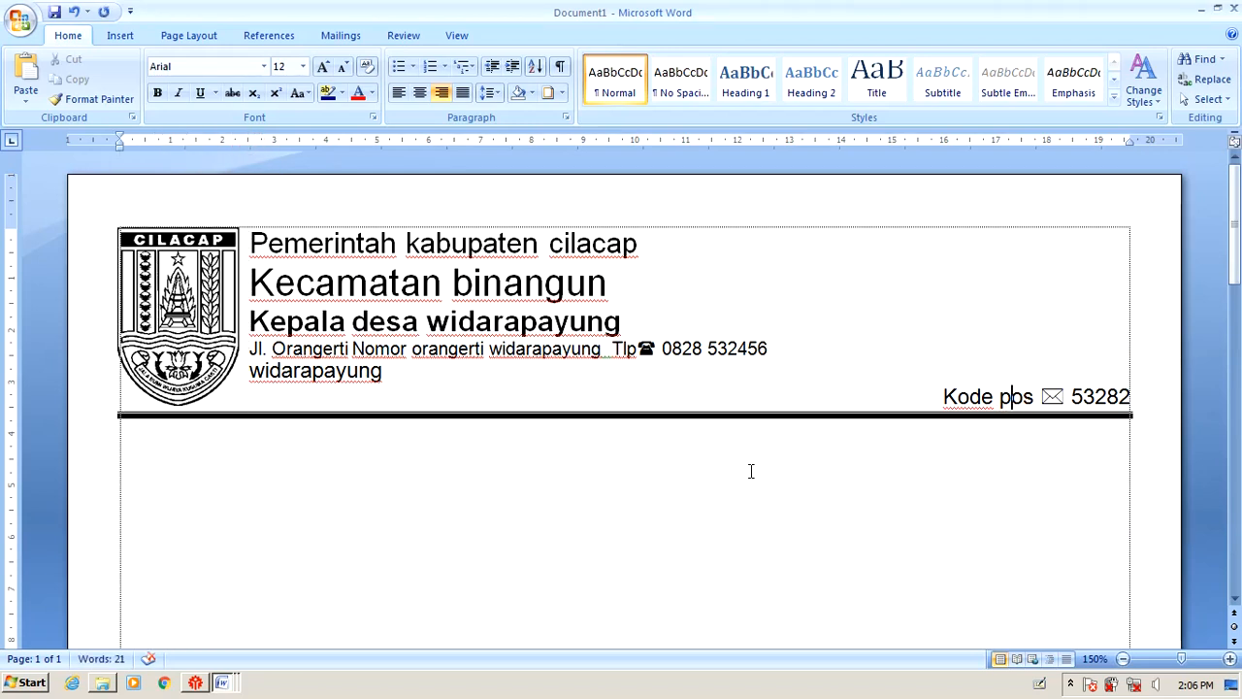
{"action": "key", "text": "alt+Tab"}
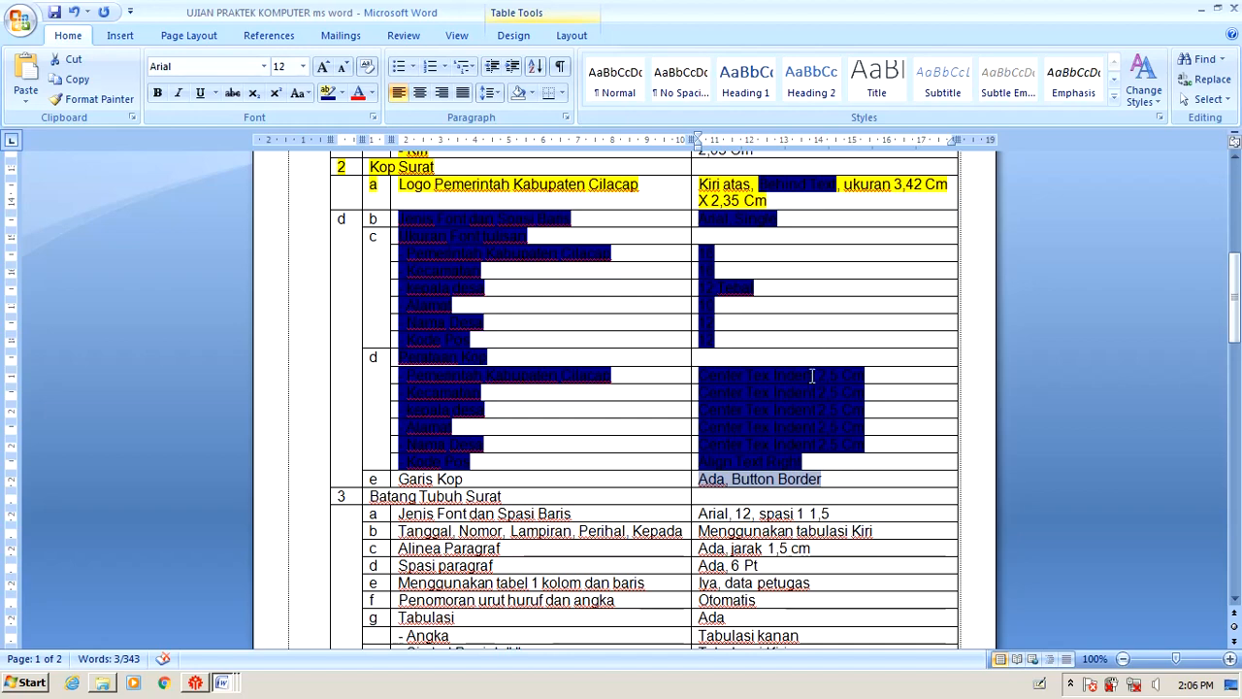
Inspect the mergawat_2018 sample letter's header lines, then switch back to the Document1 letterhead.
{"action": "left_click", "coordinate": [810, 325]}
{"action": "key", "text": "alt+Tab"}
{"action": "key", "text": "Tab"}
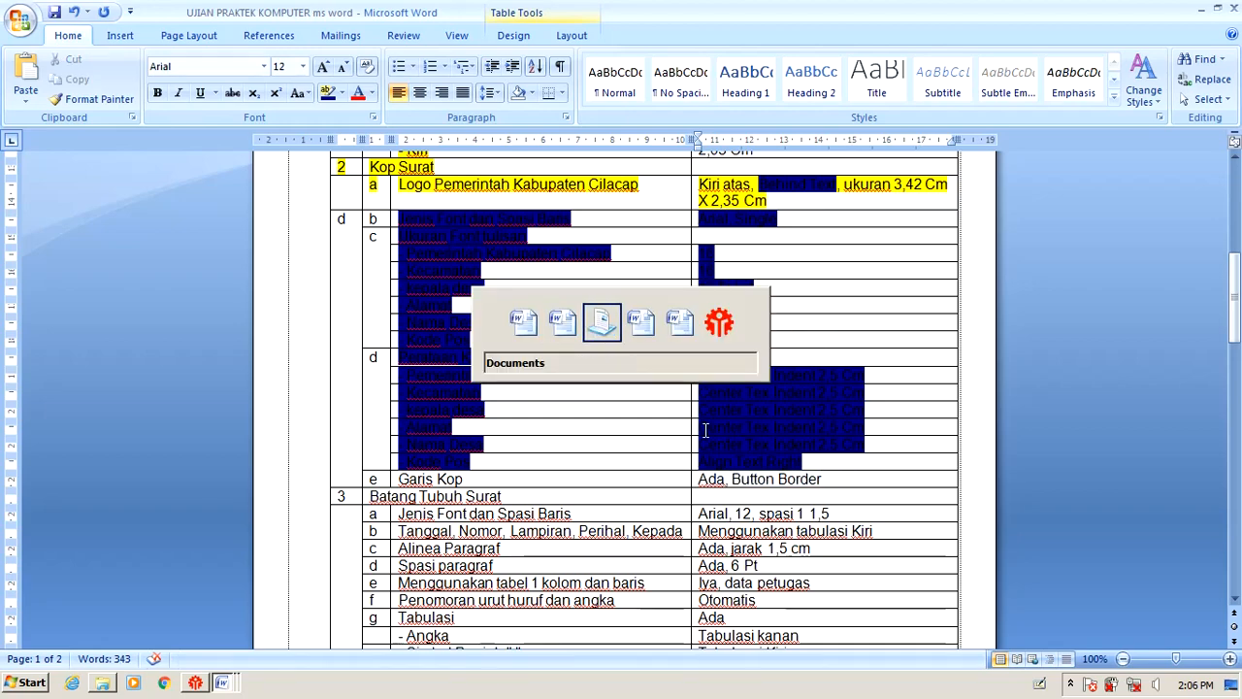
{"action": "key", "text": "Tab"}
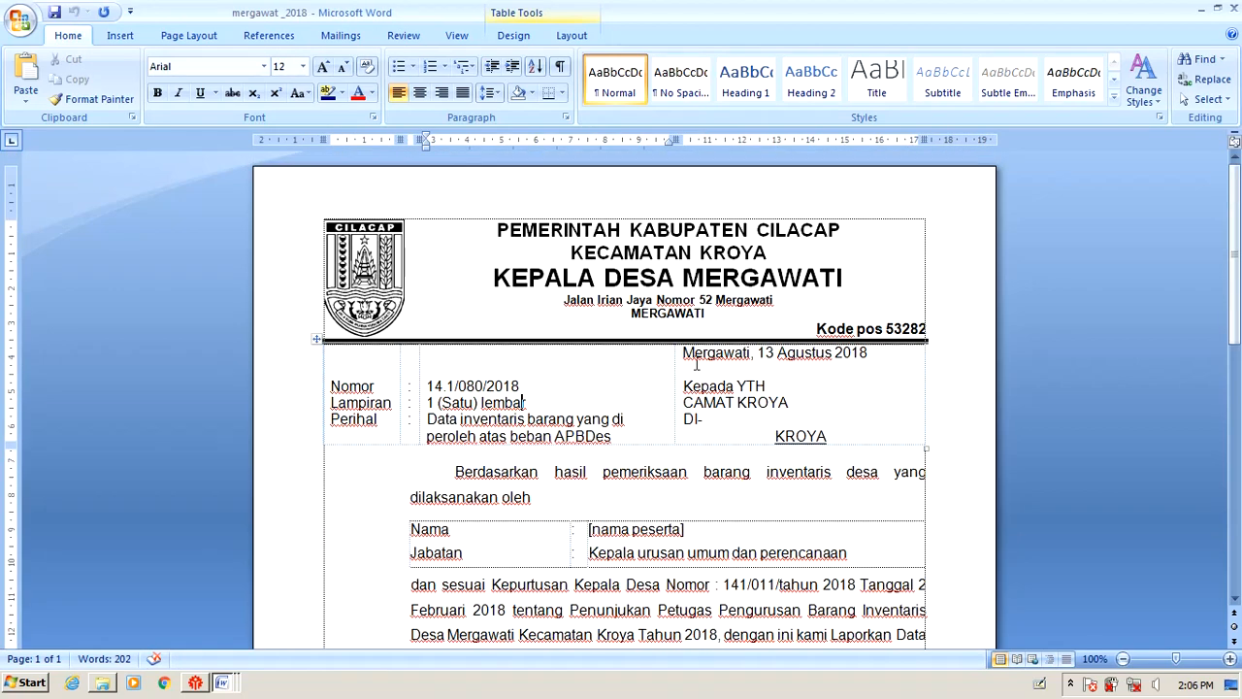
{"action": "left_click_drag", "start_coordinate": [495, 229], "coordinate": [927, 295]}
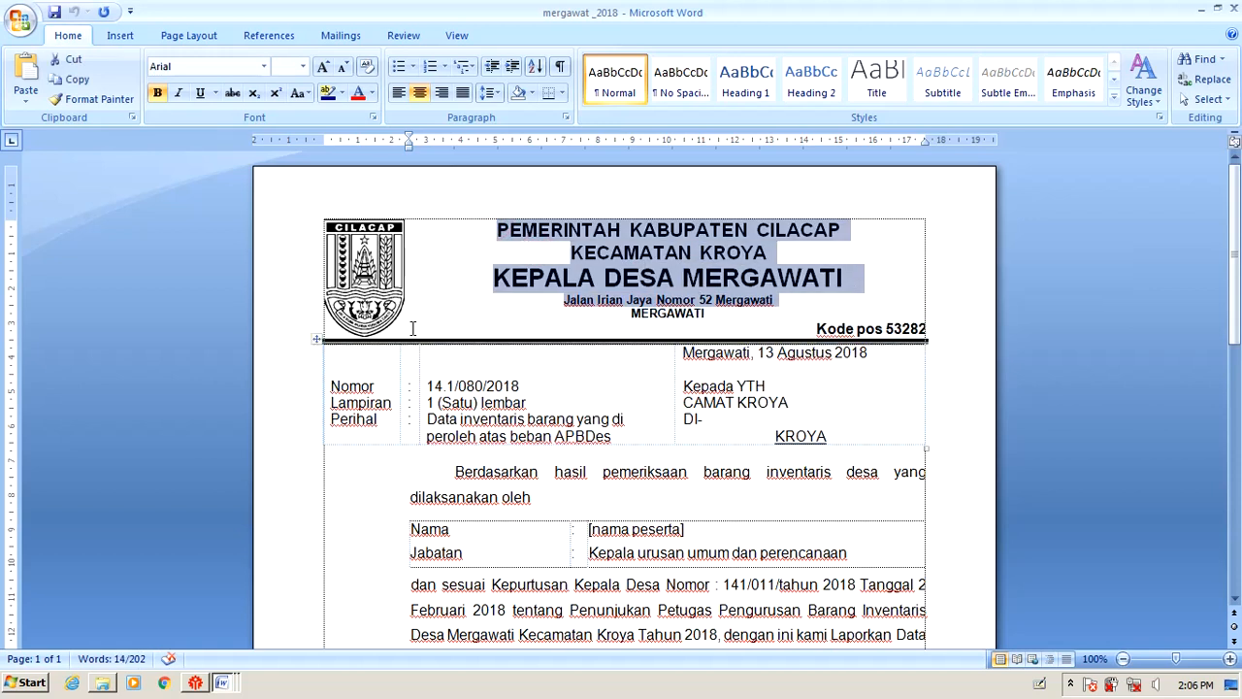
{"action": "key", "text": "alt+Tab"}
{"action": "key", "text": "alt+Tab"}
{"action": "key", "text": "alt+Tab"}
{"action": "key", "text": "alt+Tab"}
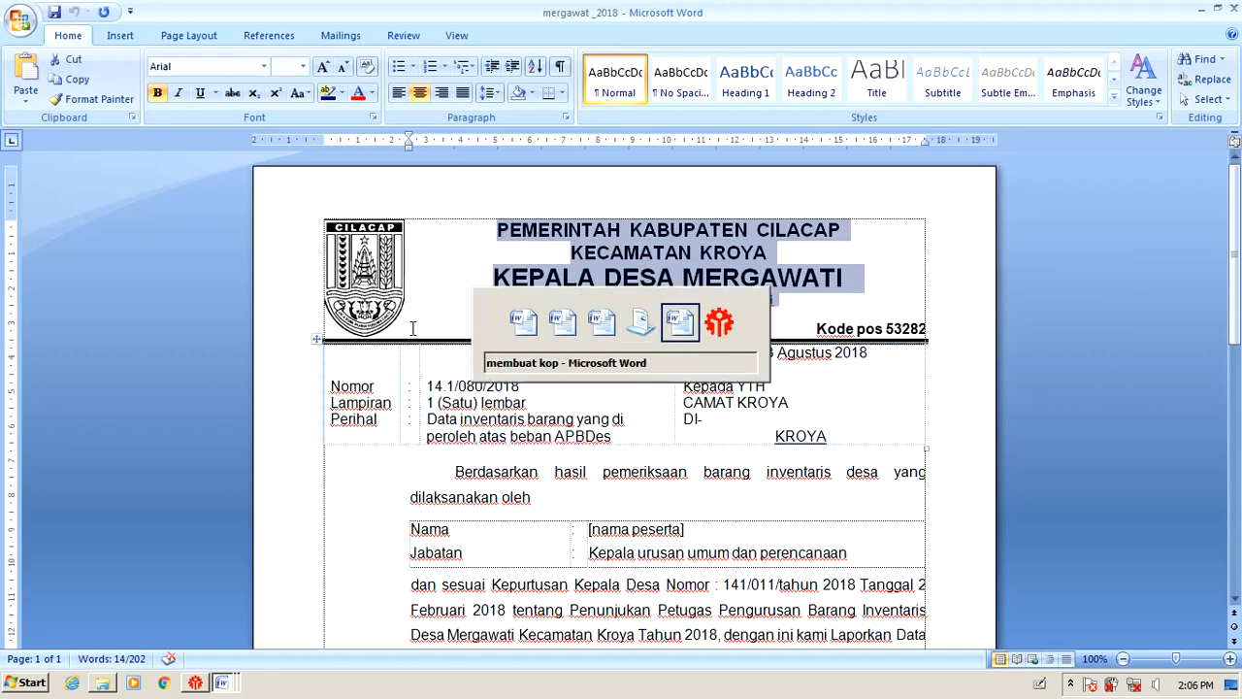
{"action": "key", "text": "alt+Tab"}
{"action": "key", "text": "alt+Tab"}
{"action": "key", "text": "alt+Tab"}
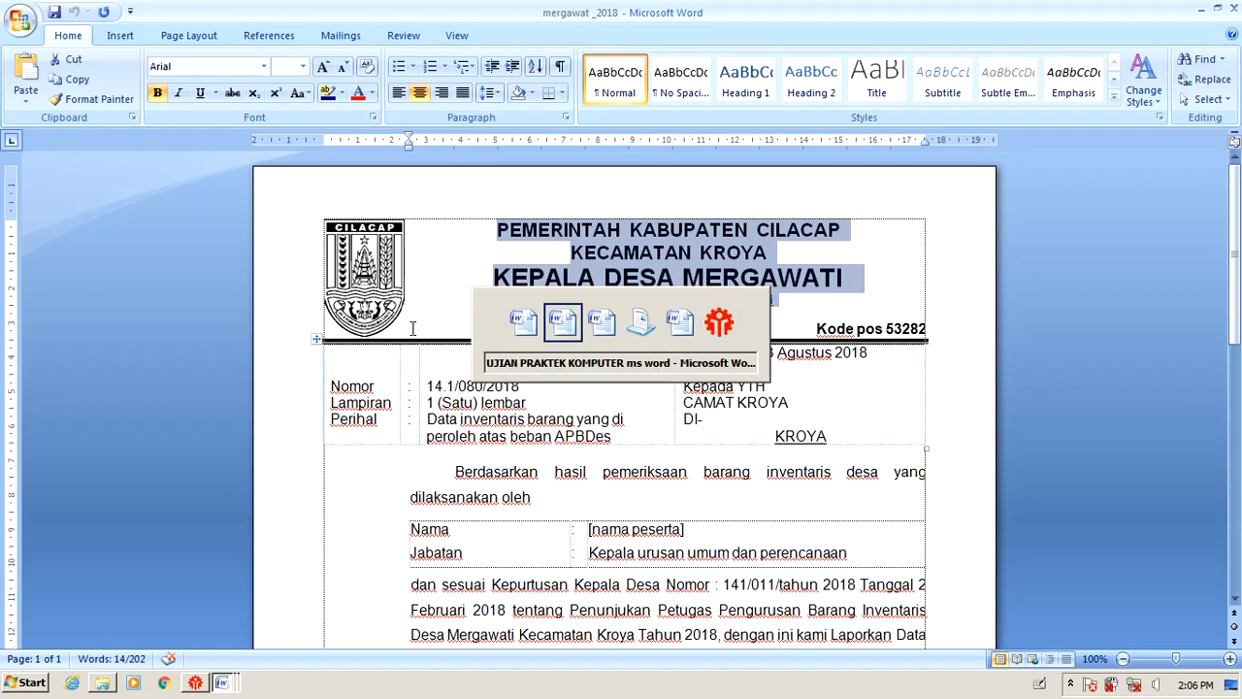
{"action": "key", "text": "alt+Tab"}
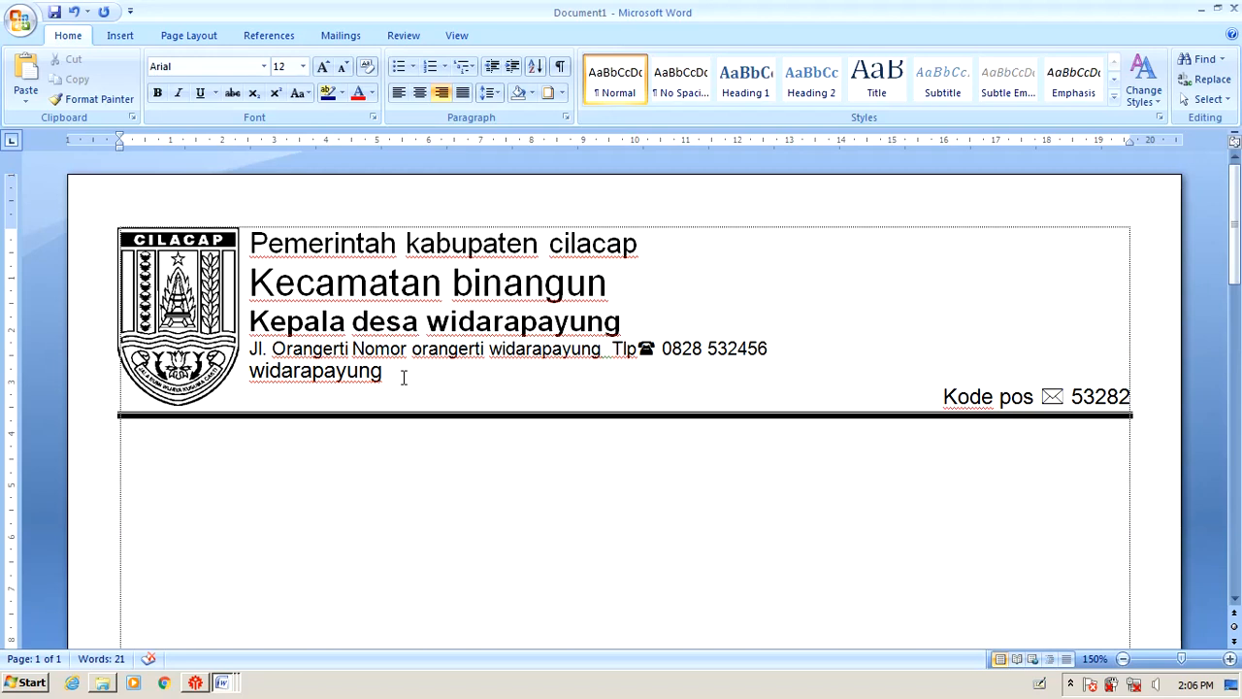
Center the letterhead text lines beside the Cilacap logo.
{"action": "left_click_drag", "start_coordinate": [403, 377], "coordinate": [278, 245]}
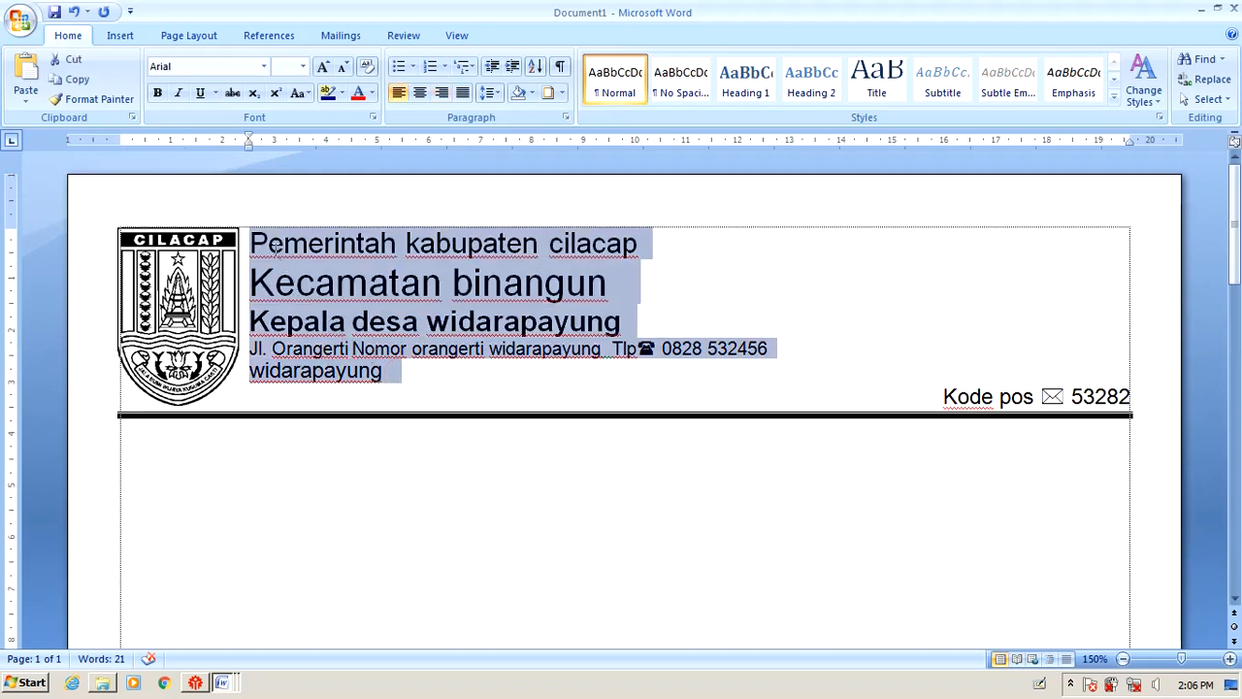
{"action": "left_click", "coordinate": [420, 92]}
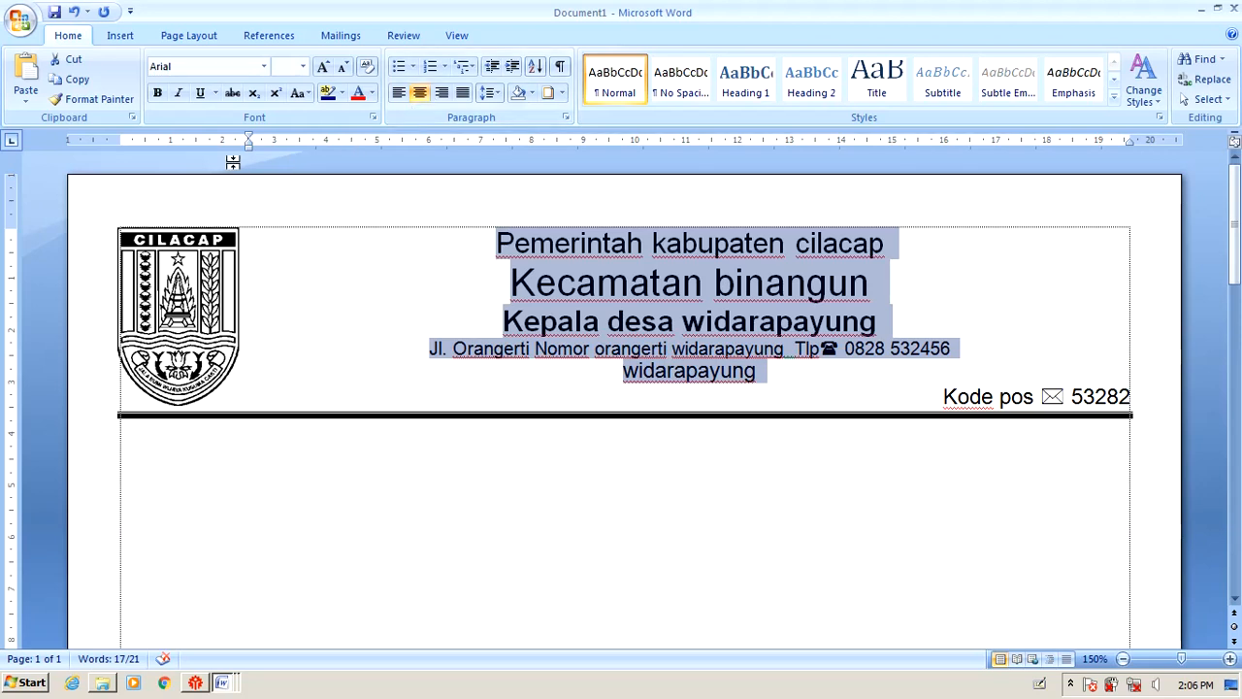
{"action": "left_click", "coordinate": [1131, 138]}
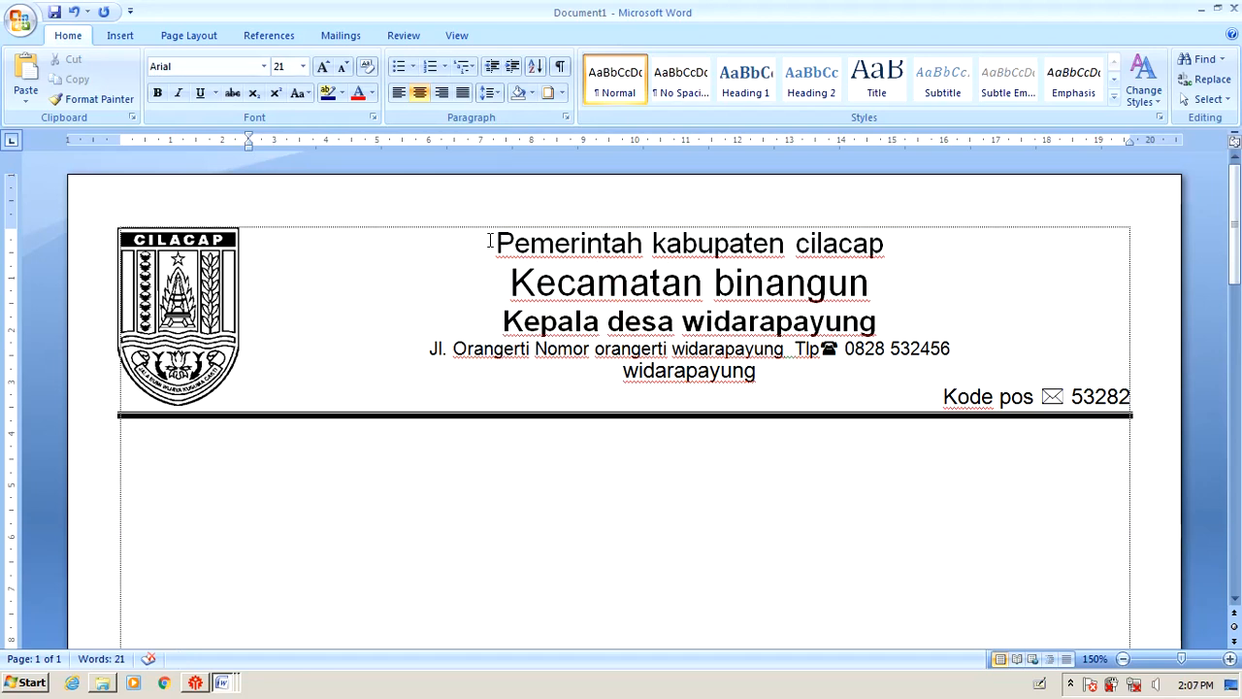
Compare with the mergawati_2018 reference letter, then select Document1's first three header lines.
{"action": "left_click_drag", "start_coordinate": [490, 240], "coordinate": [781, 369]}
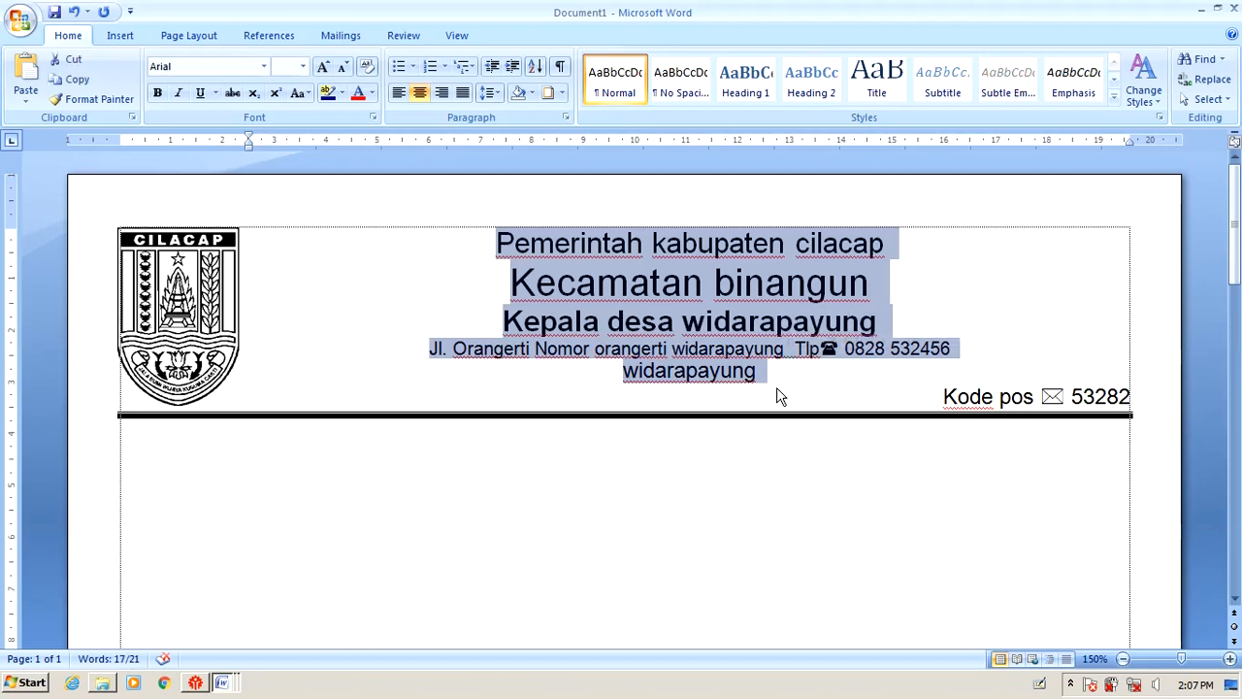
{"action": "left_click", "coordinate": [233, 685]}
{"action": "left_click", "coordinate": [194, 621]}
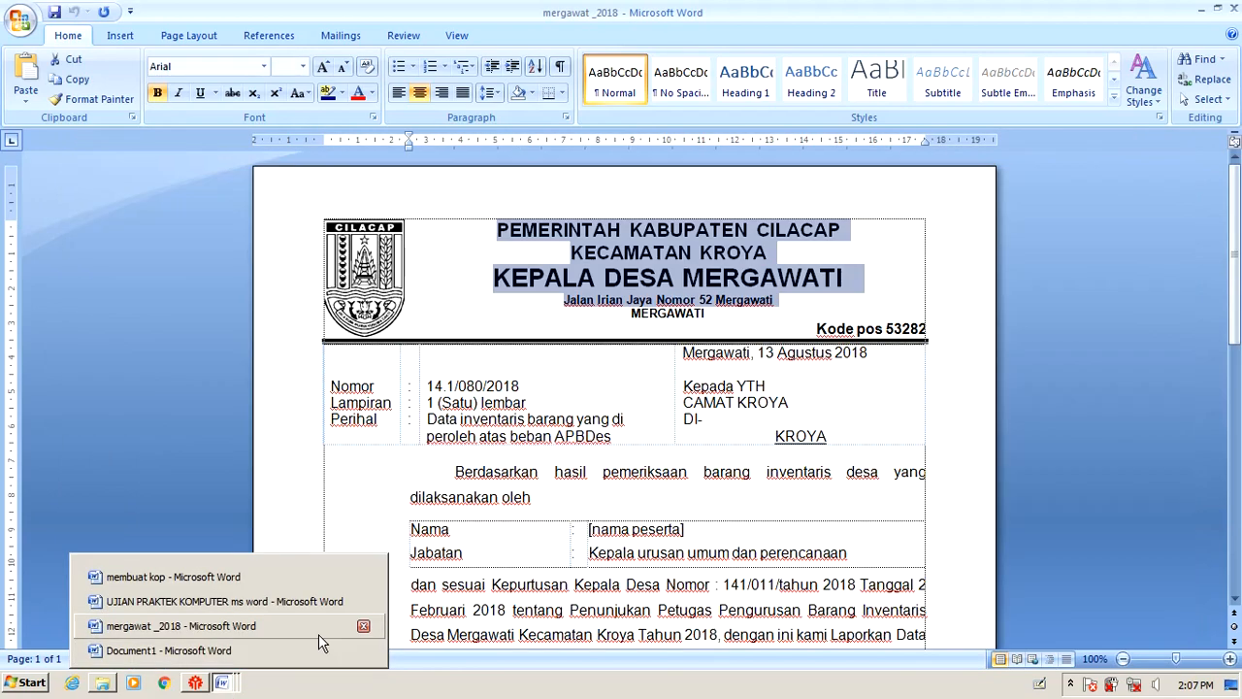
{"action": "key", "text": "alt+Tab"}
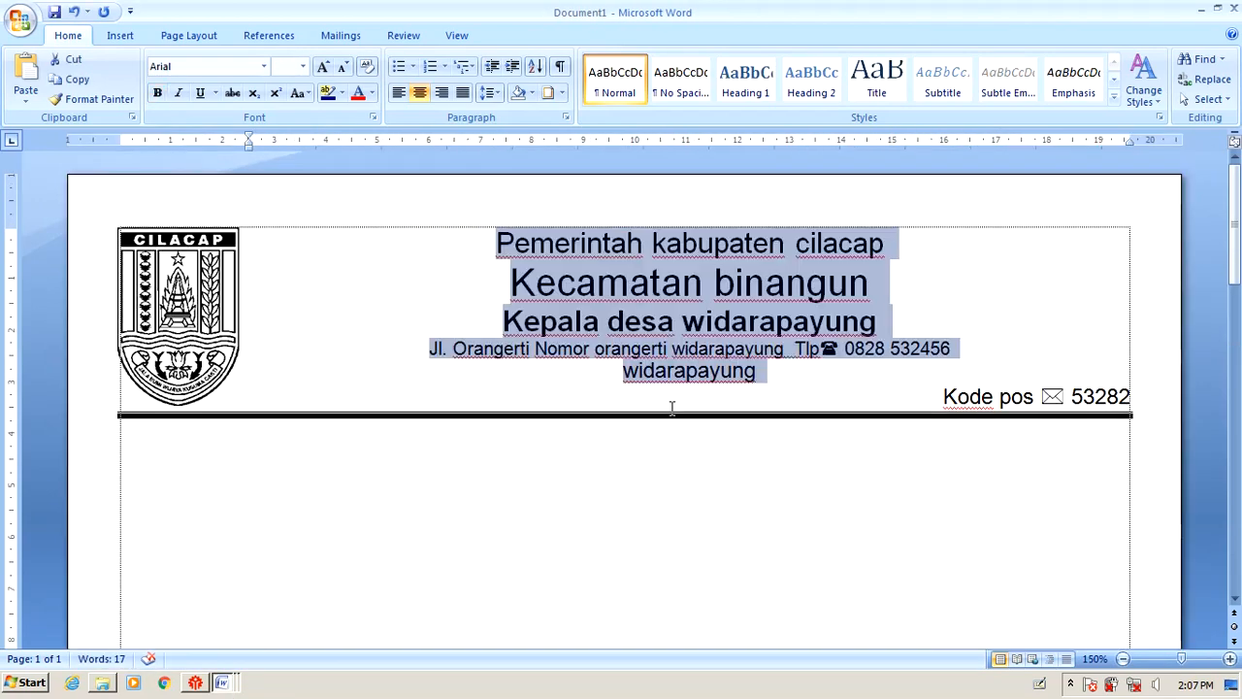
{"action": "left_click", "coordinate": [576, 282]}
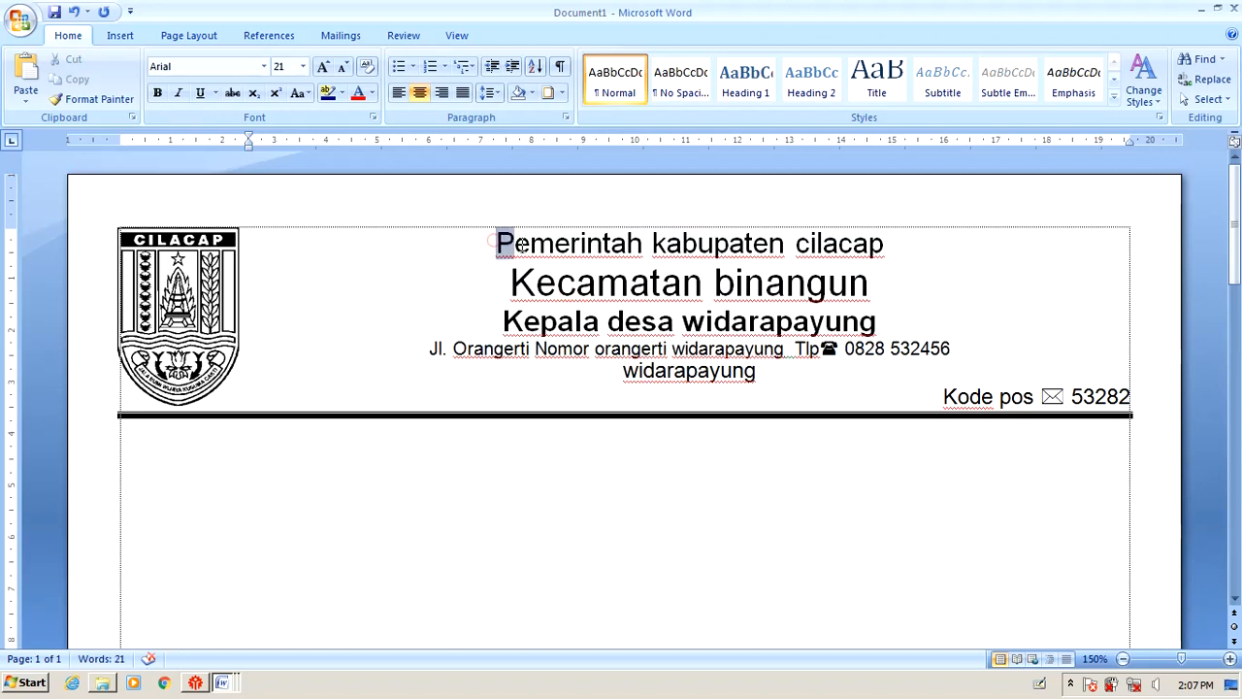
{"action": "left_click_drag", "start_coordinate": [496, 243], "coordinate": [784, 328]}
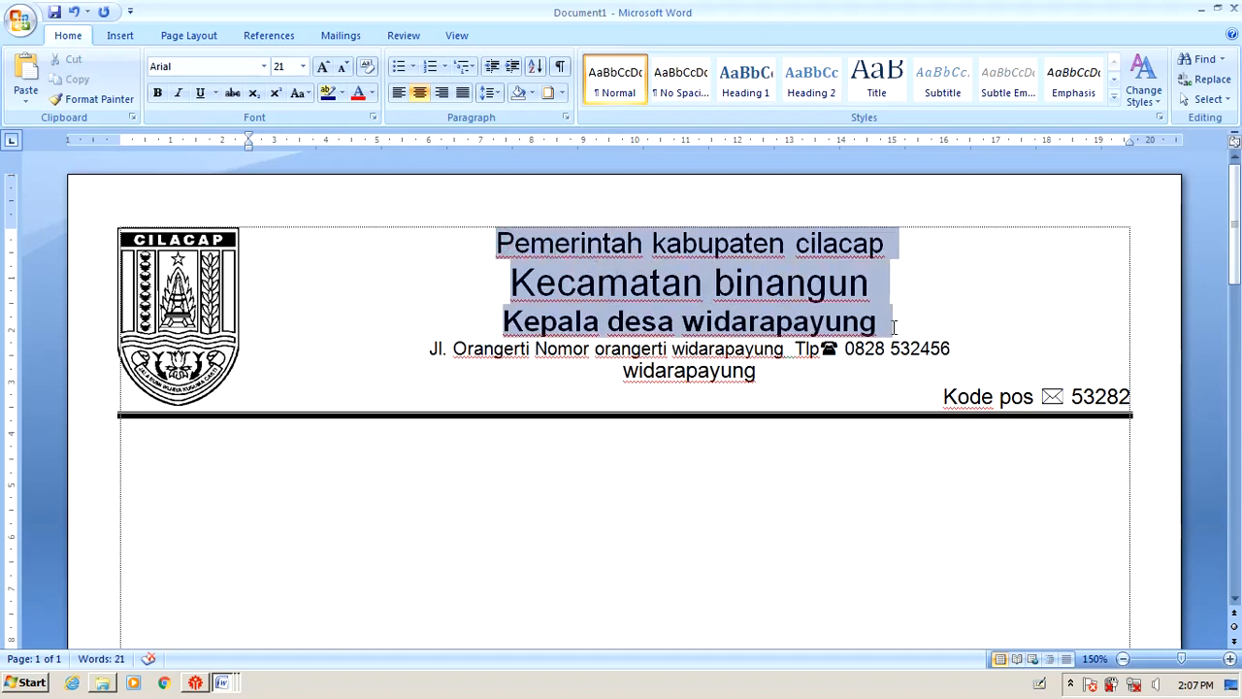
{"action": "left_click_drag", "start_coordinate": [894, 327], "coordinate": [894, 327]}
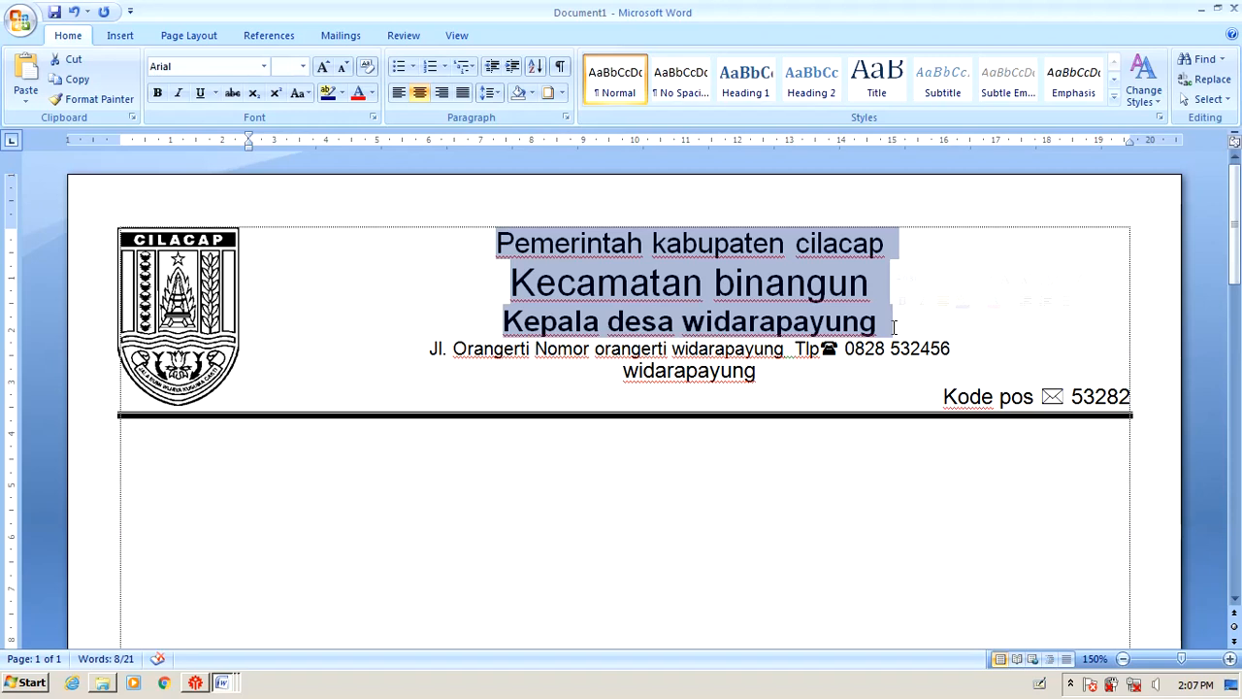
Change the top three header lines to all UPPERCASE with Shift+F3.
{"action": "key", "text": "shift+F3"}
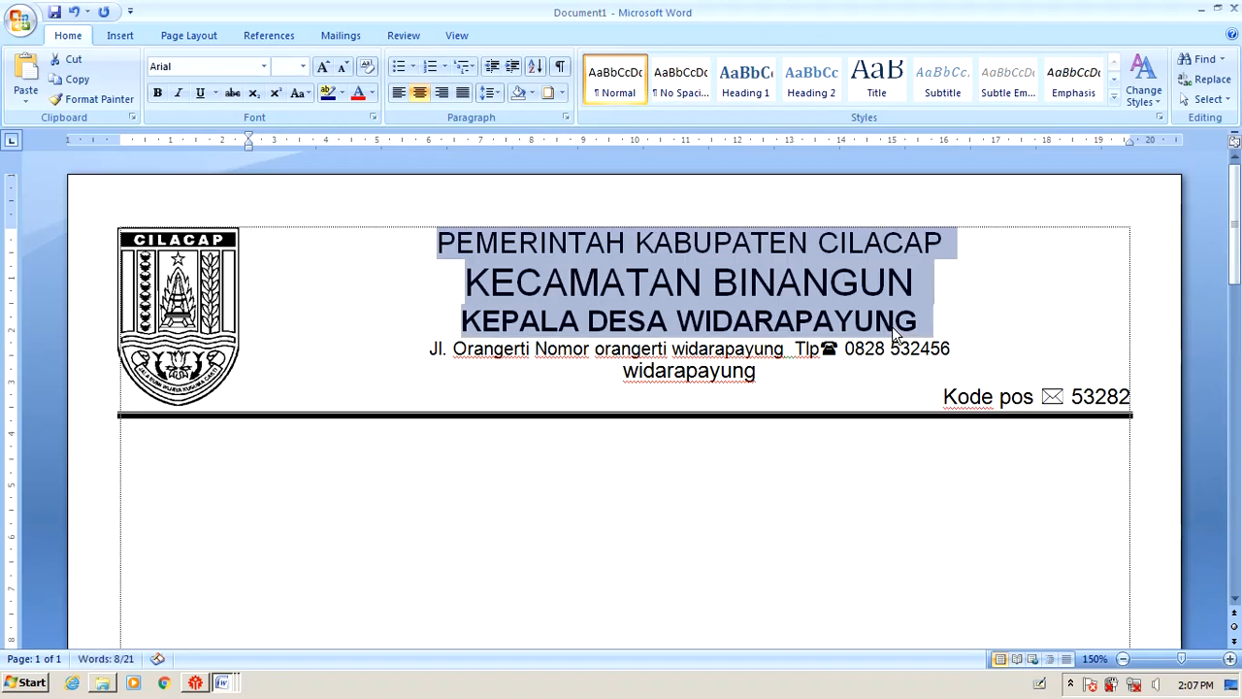
{"action": "key", "text": "shift+F3"}
{"action": "key", "text": "shift+F3"}
{"action": "key", "text": "shift+F3"}
{"action": "key", "text": "shift+F3"}
{"action": "key", "text": "shift+F3"}
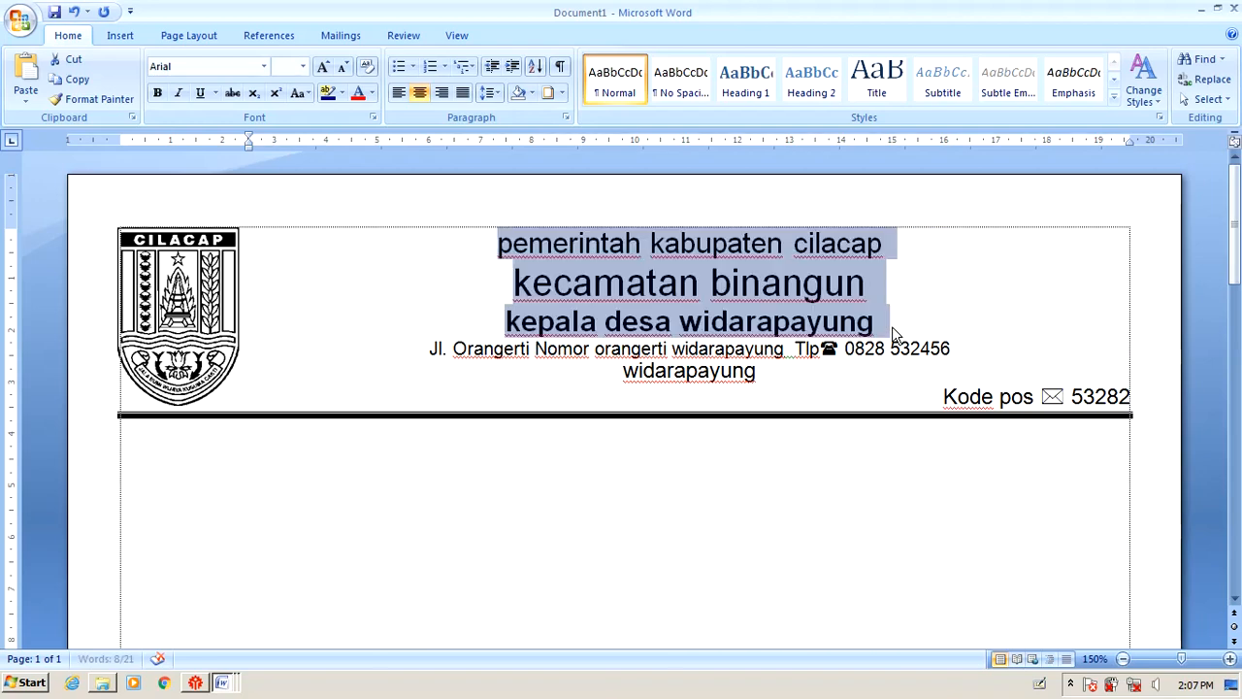
{"action": "key", "text": "shift+F3"}
{"action": "key", "text": "shift+F3"}
{"action": "key", "text": "shift+F3"}
{"action": "key", "text": "shift+F3"}
{"action": "key", "text": "shift+F3"}
{"action": "key", "text": "shift+F3"}
{"action": "key", "text": "shift+F3"}
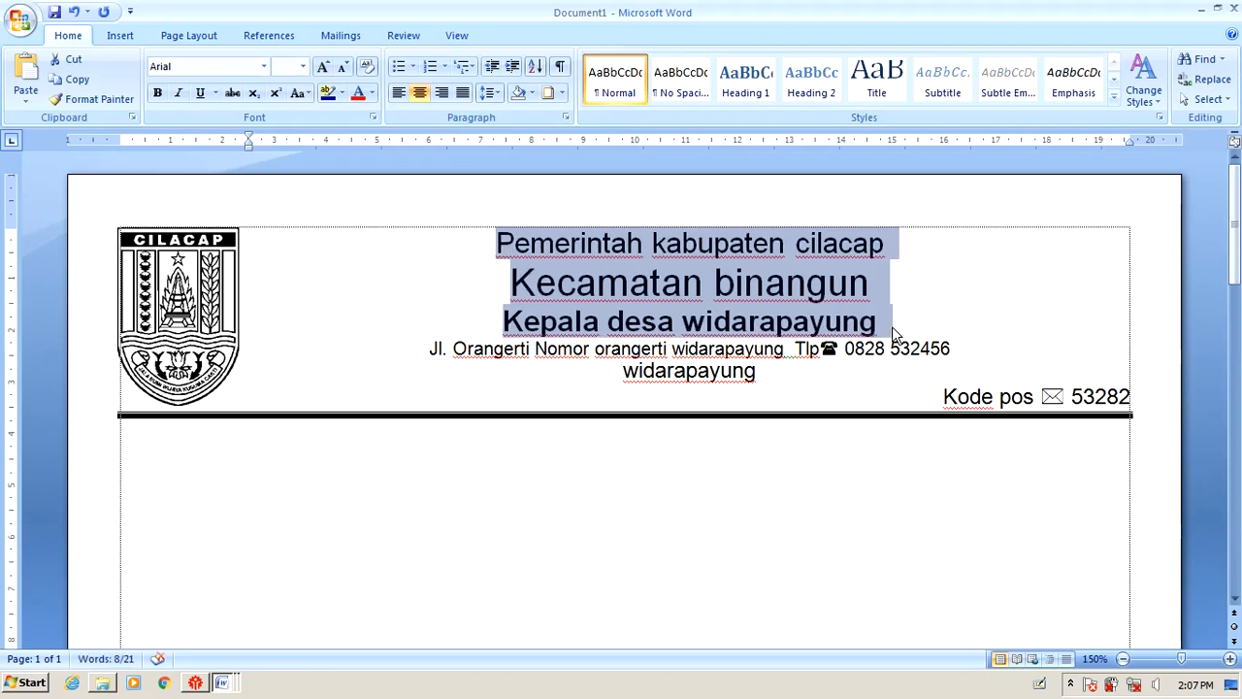
{"action": "key", "text": "shift+F3"}
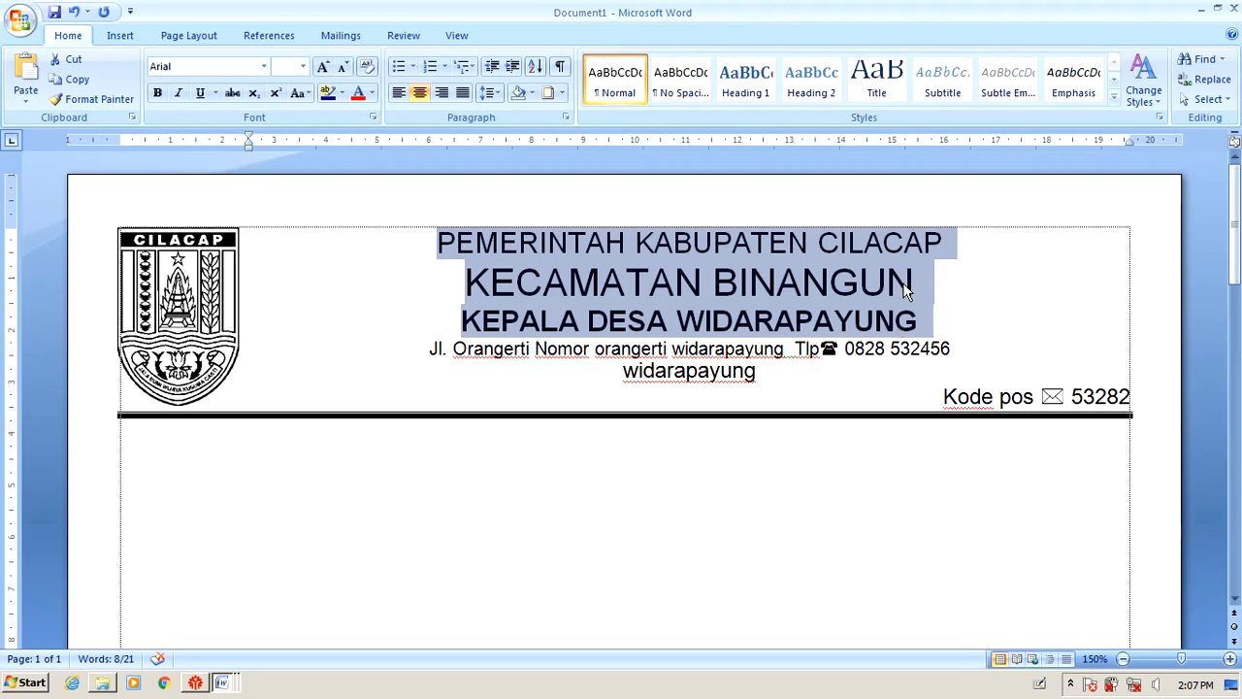
{"action": "left_click", "coordinate": [650, 320]}
{"action": "left_click_drag", "start_coordinate": [917, 321], "coordinate": [460, 320]}
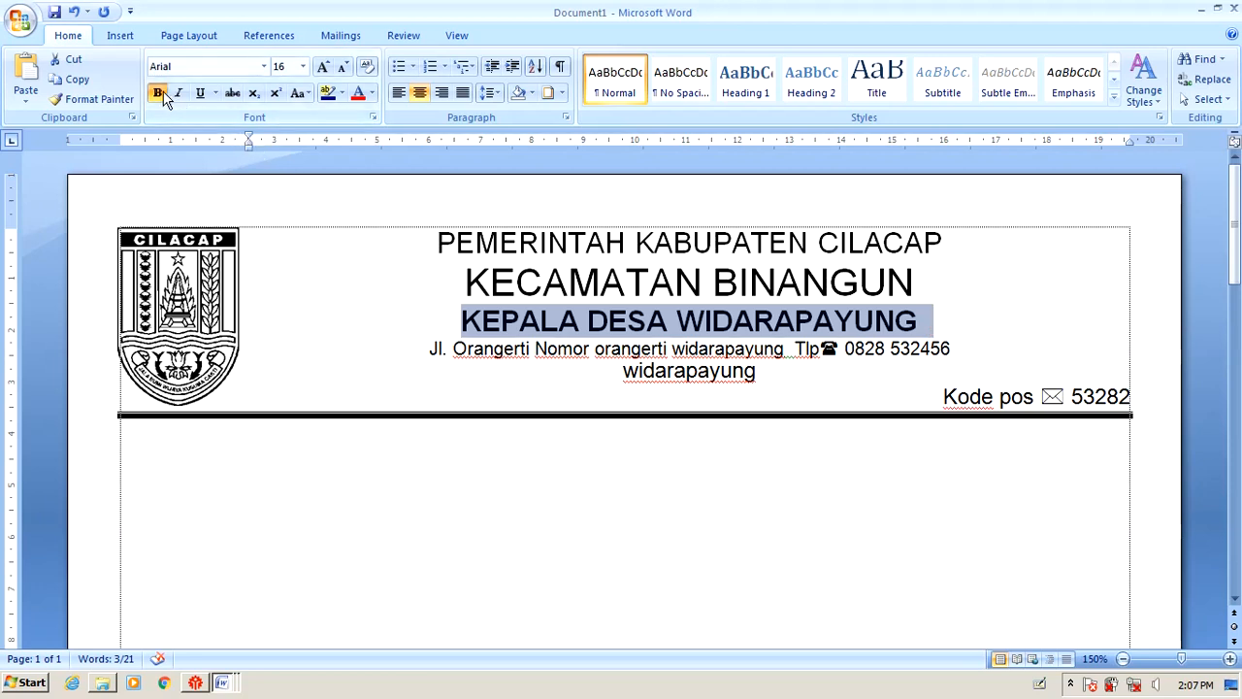
{"action": "left_click", "coordinate": [895, 245]}
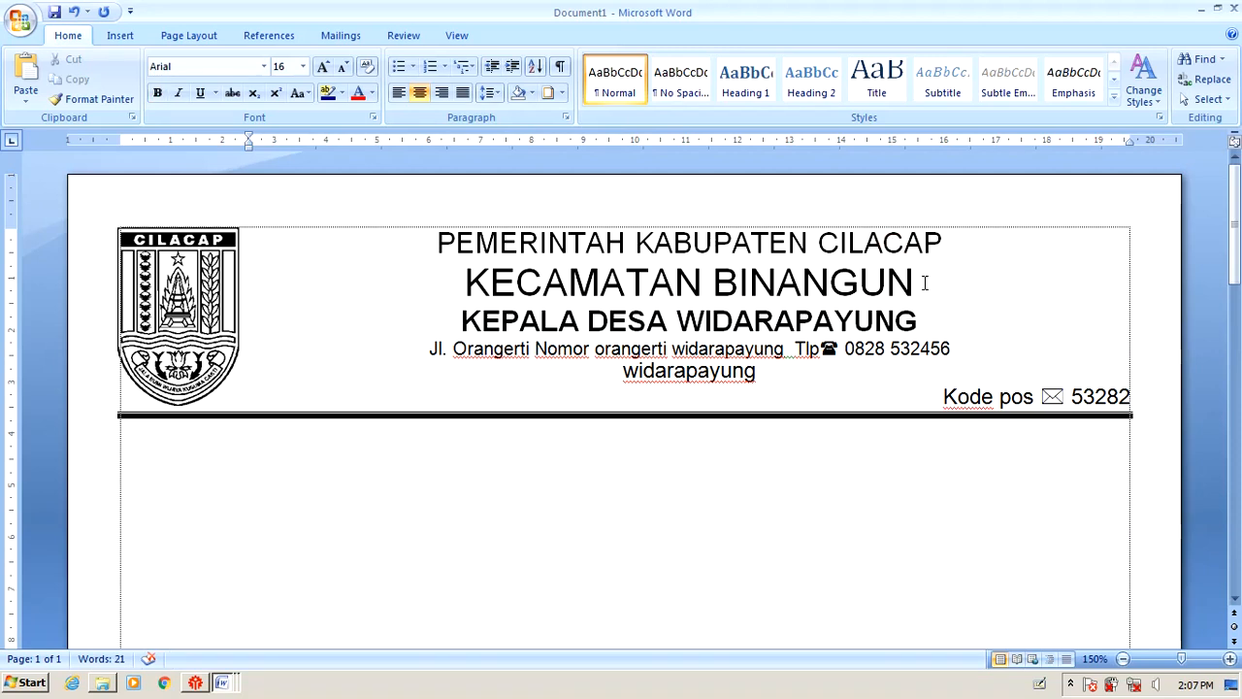
Set KECAMATAN BINANGUN to 16 pt and KEPALA DESA WIDARAPAYUNG to 21 pt.
{"action": "left_click_drag", "start_coordinate": [924, 282], "coordinate": [464, 283]}
{"action": "left_click", "coordinate": [303, 66]}
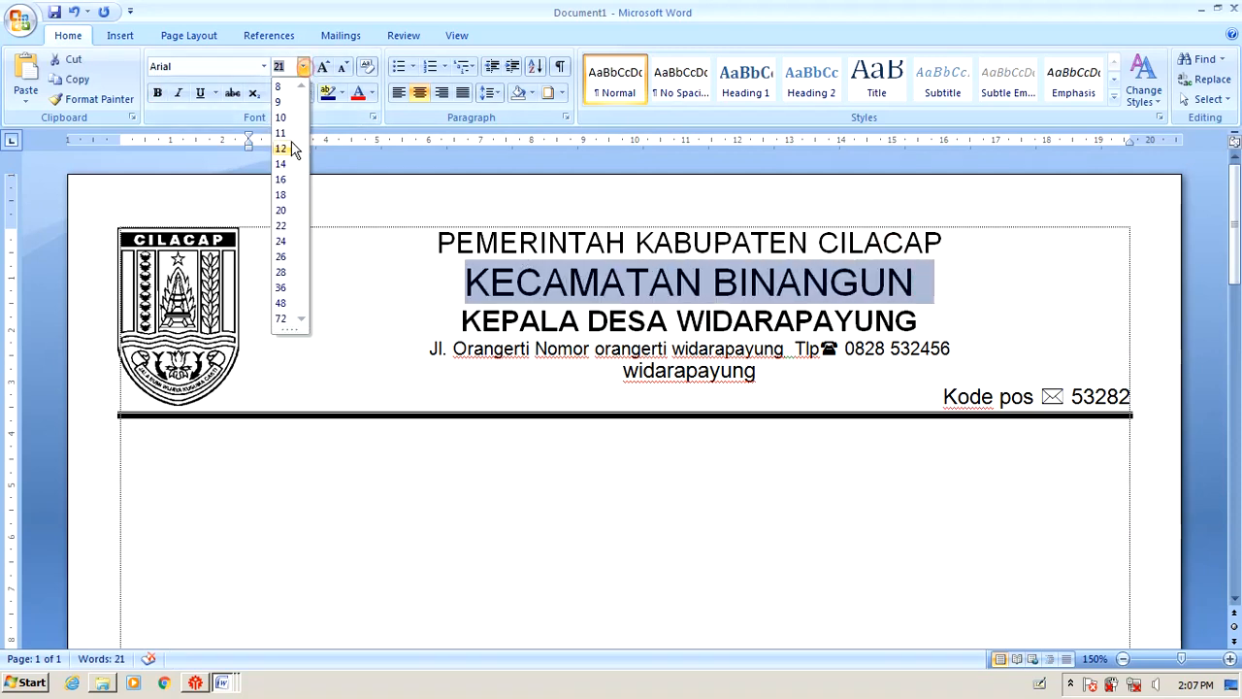
{"action": "left_click", "coordinate": [281, 180]}
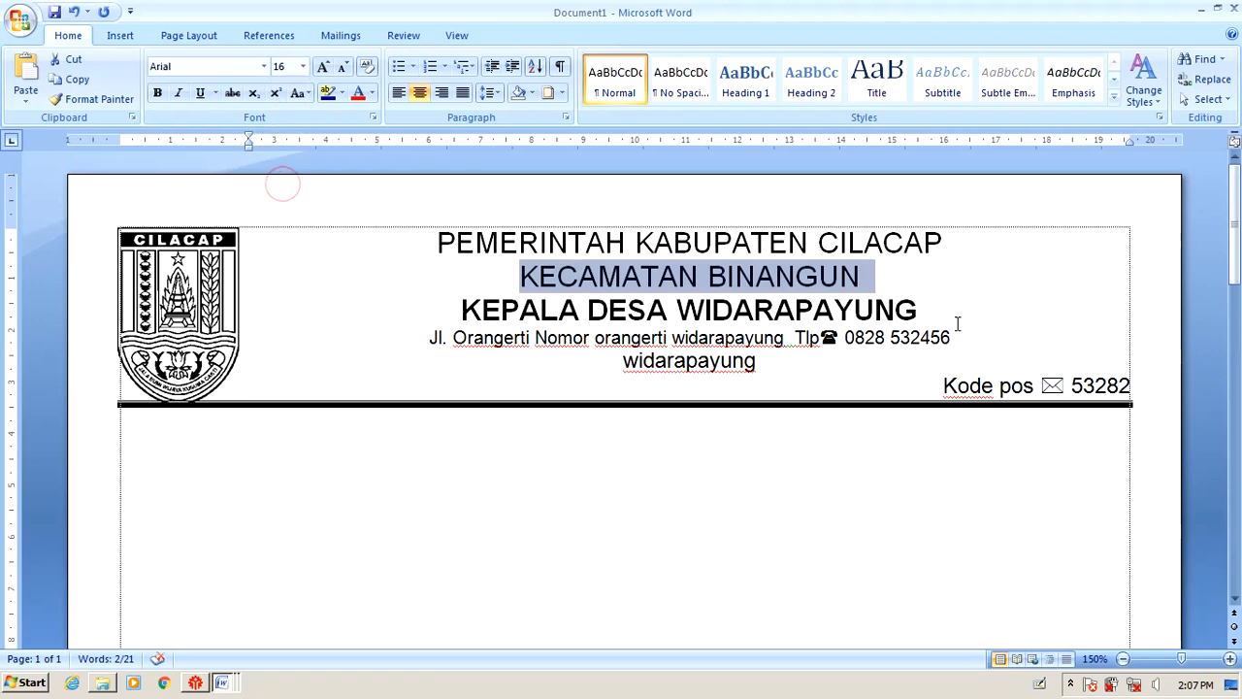
{"action": "left_click_drag", "start_coordinate": [958, 323], "coordinate": [458, 310]}
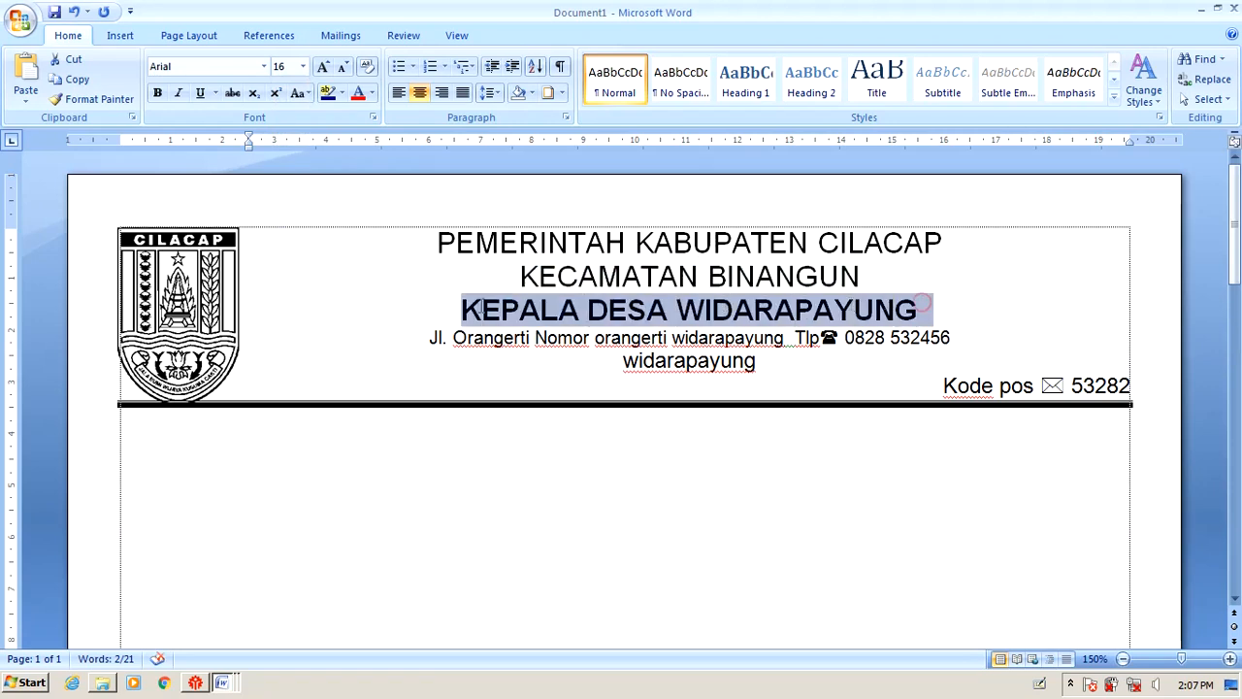
{"action": "left_click", "coordinate": [302, 66]}
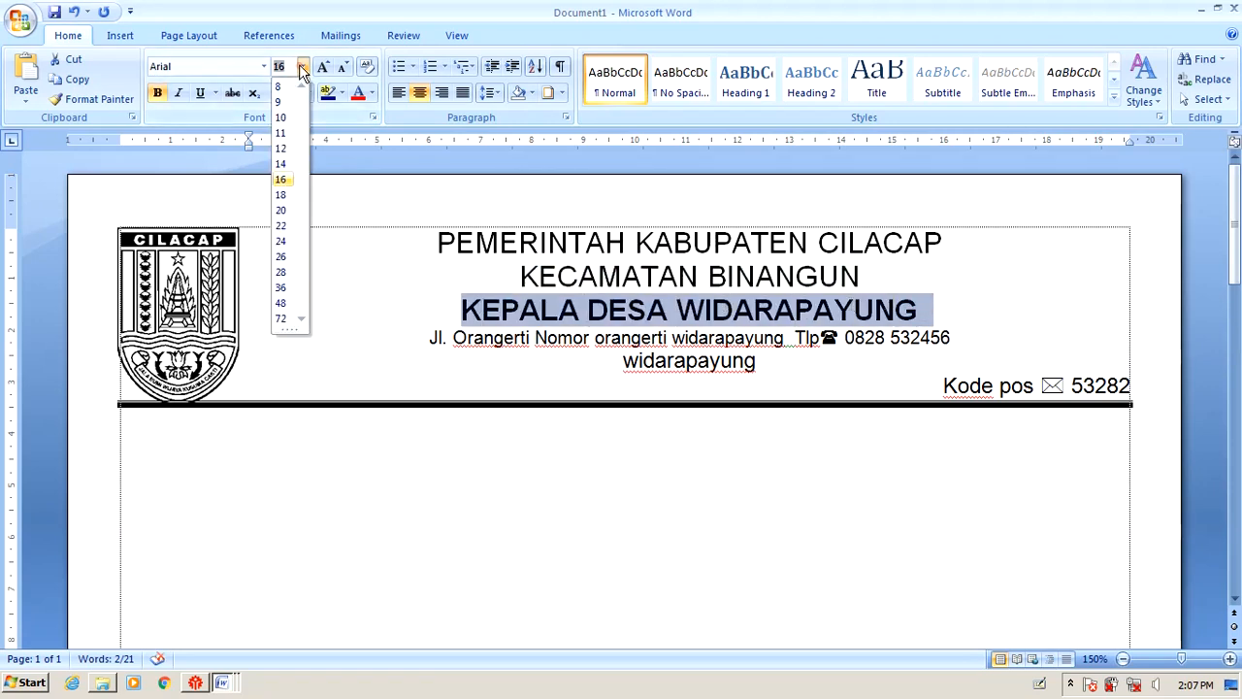
{"action": "left_click", "coordinate": [281, 226]}
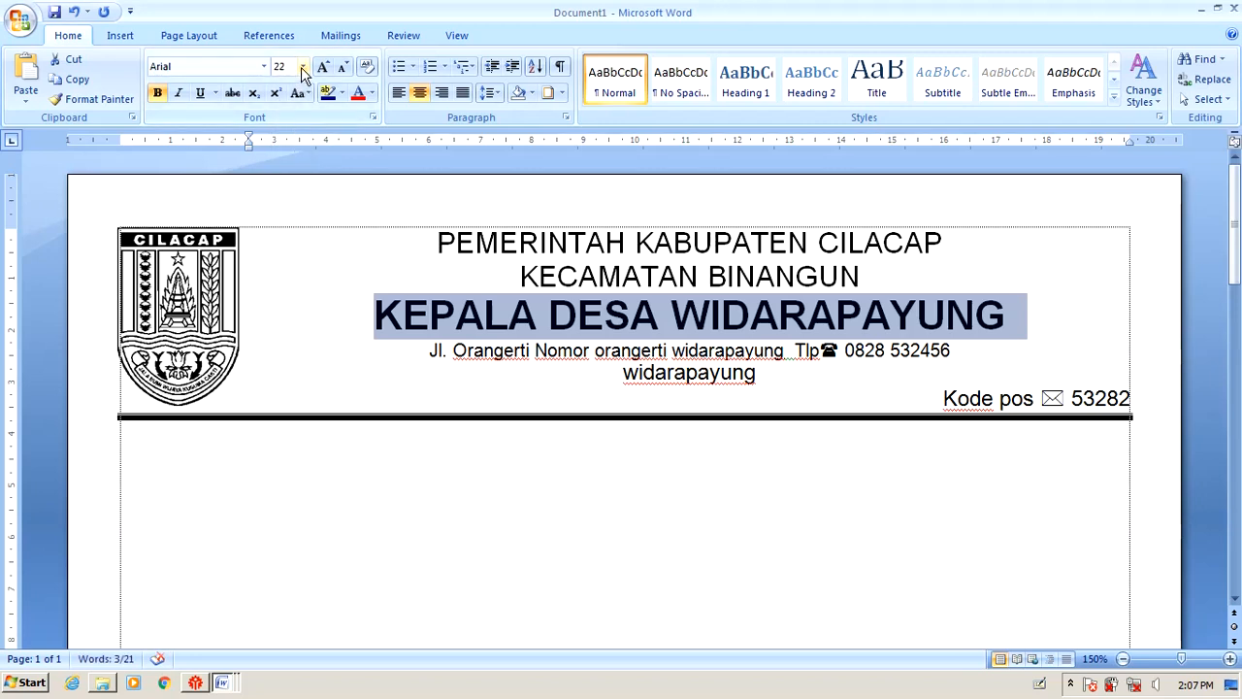
{"action": "left_click", "coordinate": [302, 68]}
{"action": "left_click", "coordinate": [302, 68]}
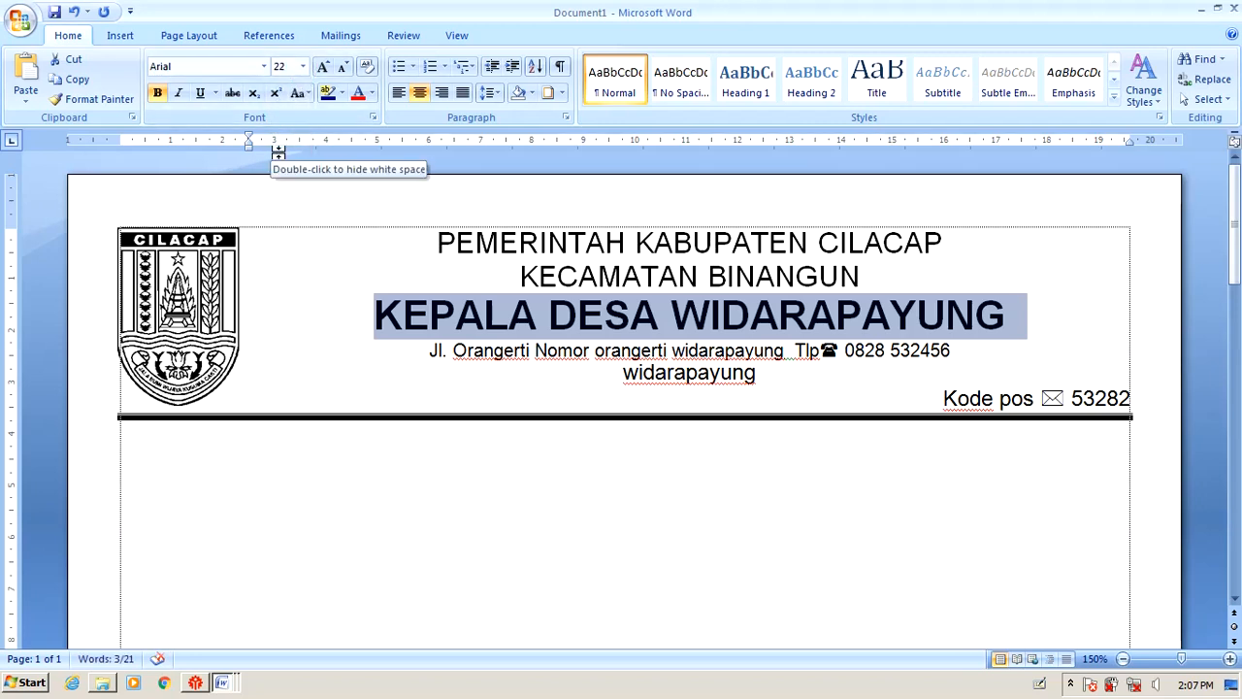
{"action": "key", "text": "ctrl+bracketleft"}
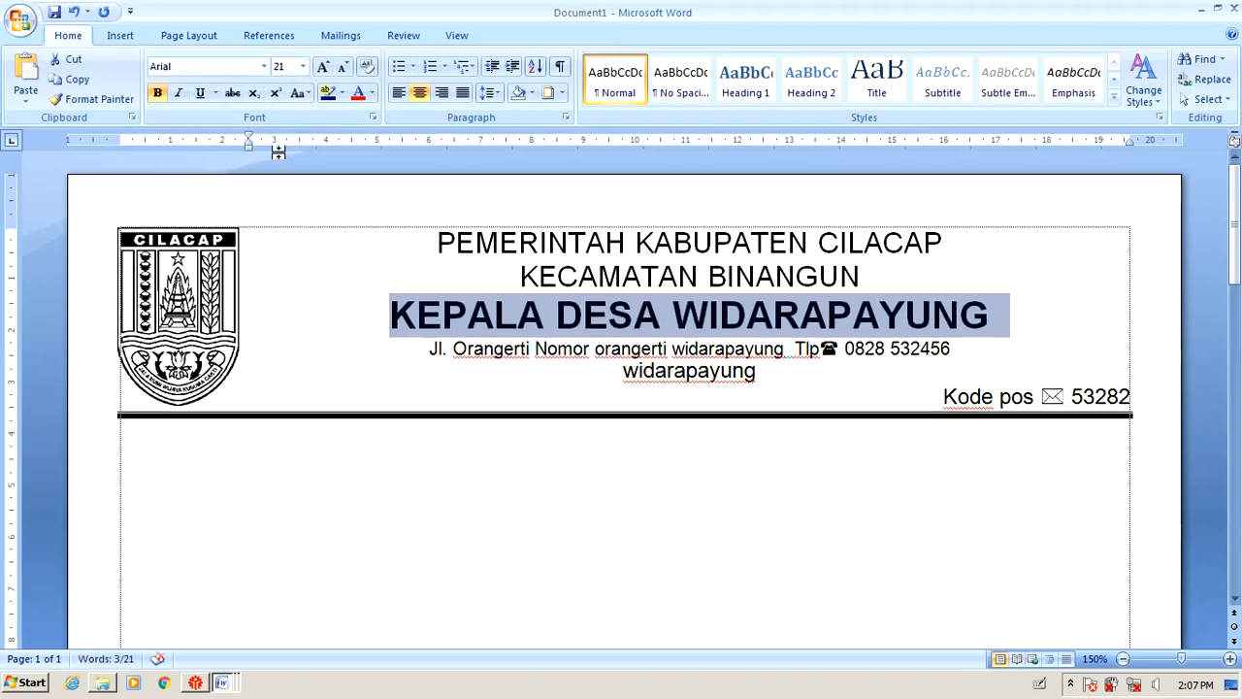
{"action": "left_click", "coordinate": [601, 464]}
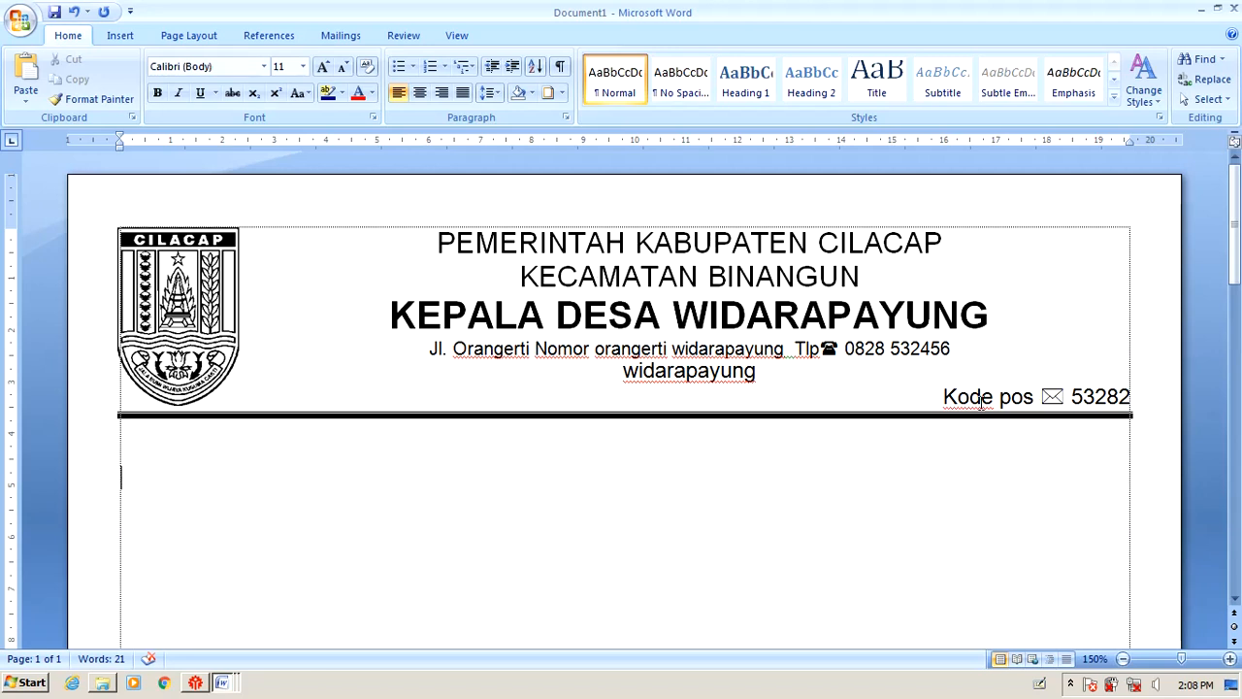
Type the test line 'dgsdsgdsg' below the letterhead border and show the hidden tray icons.
{"action": "left_click", "coordinate": [155, 462]}
{"action": "left_click", "coordinate": [146, 480]}
{"action": "type", "text": "dgsdsgdsg"}
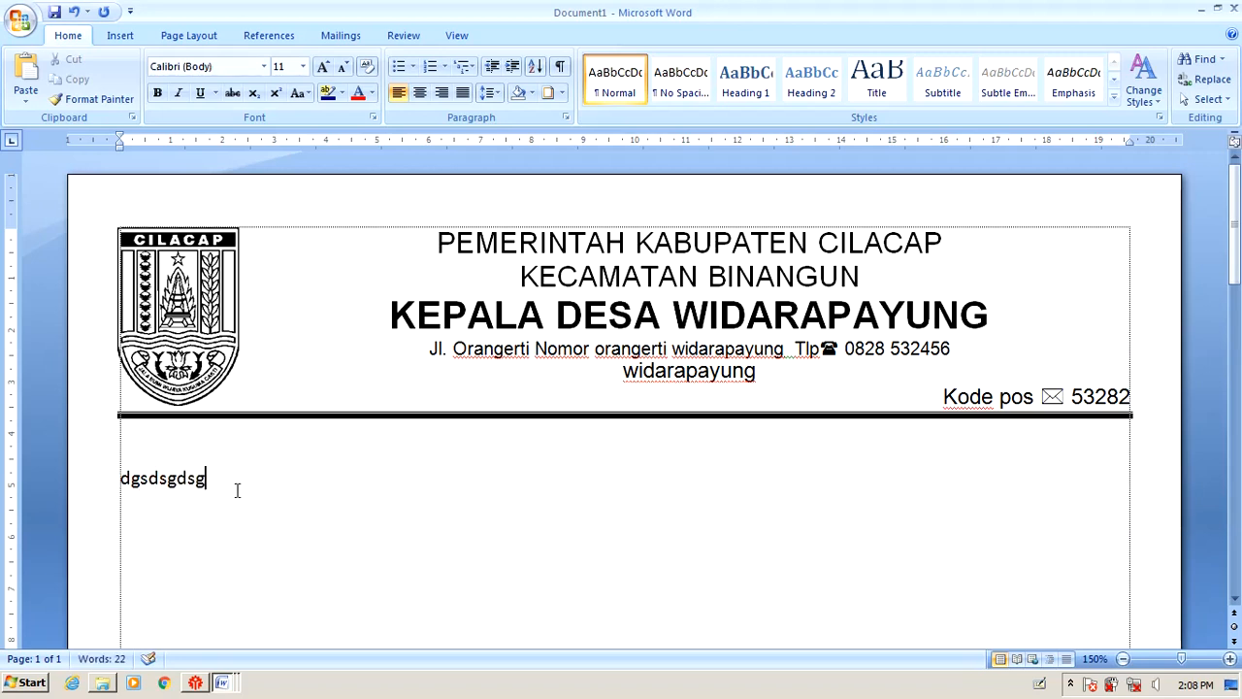
{"action": "left_click", "coordinate": [236, 490]}
{"action": "left_click", "coordinate": [602, 320]}
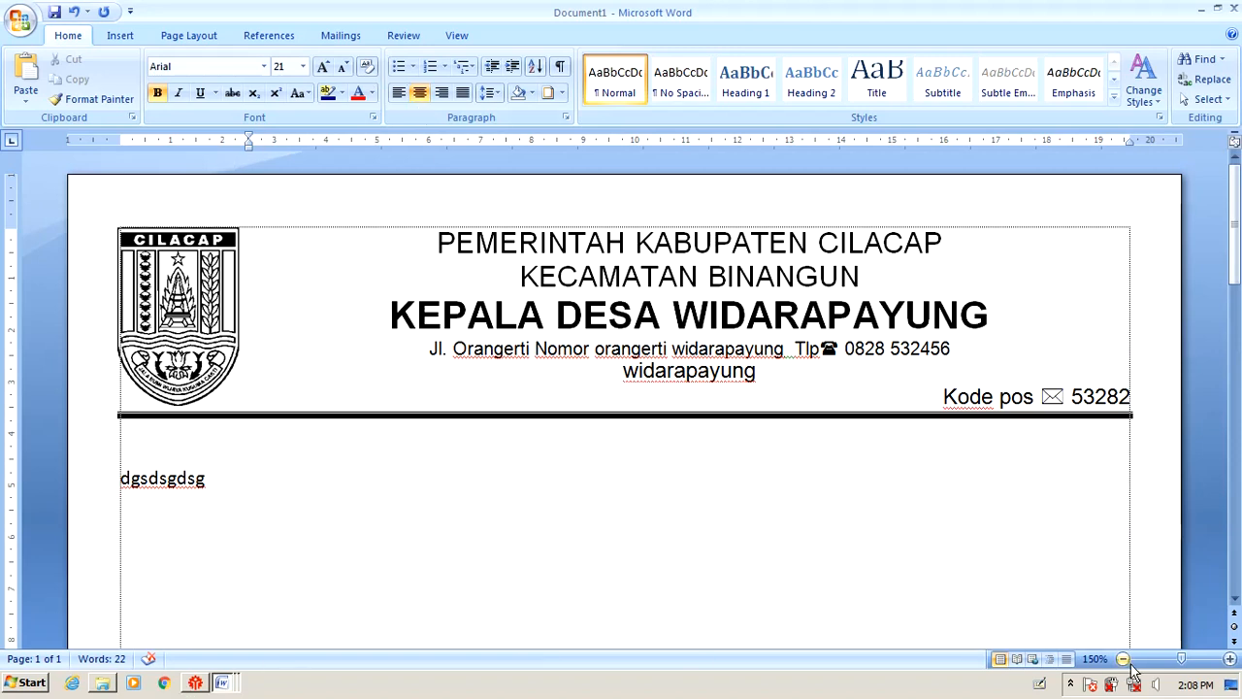
{"action": "left_click", "coordinate": [1072, 684]}
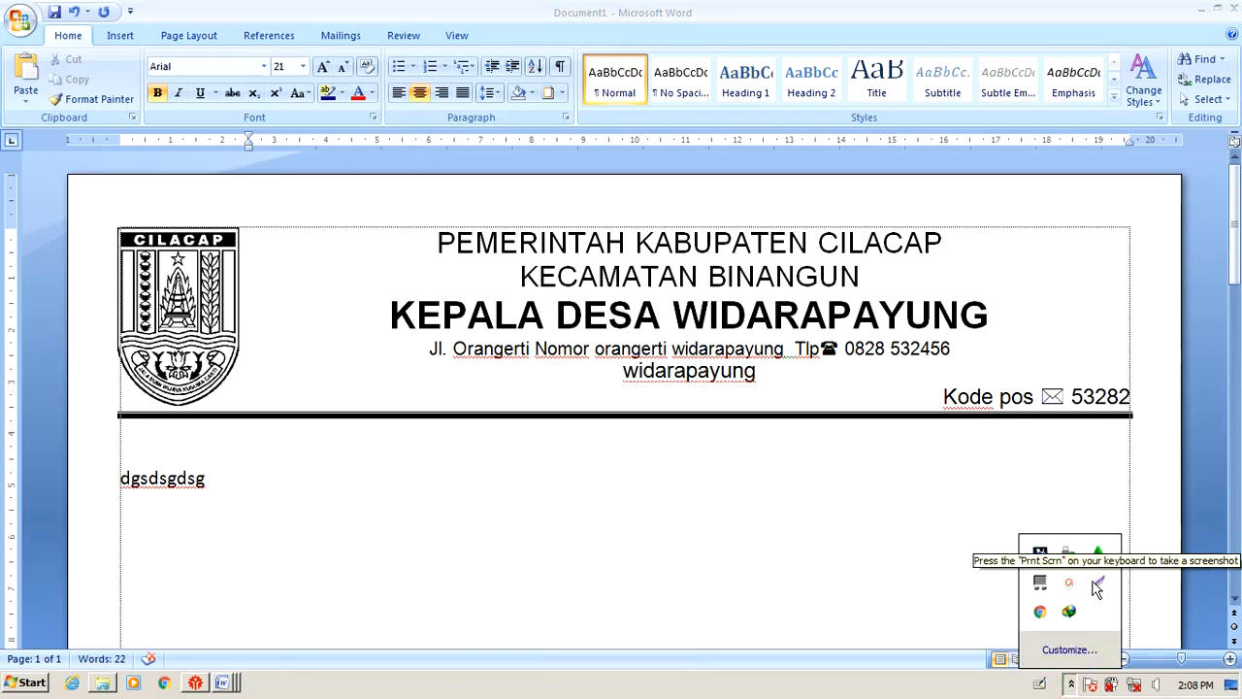